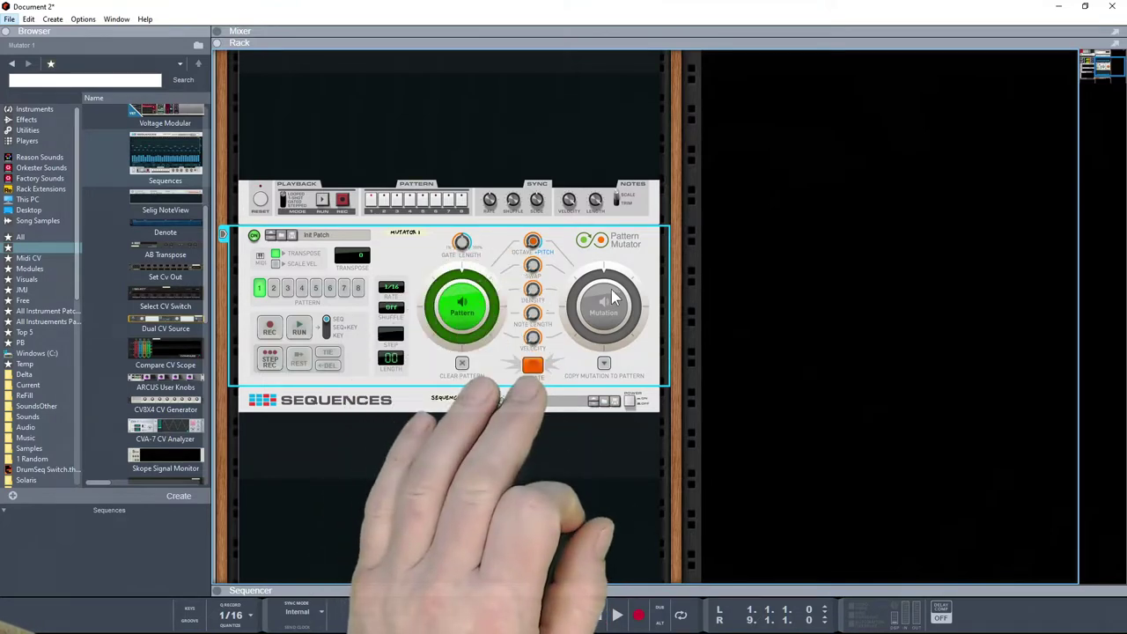
Turn on the Sequences 1 player above the Pattern Mutator and check the rear panels of both devices.
{"action": "scroll", "coordinate": [625, 279], "scroll_direction": "up", "scroll_amount": 5}
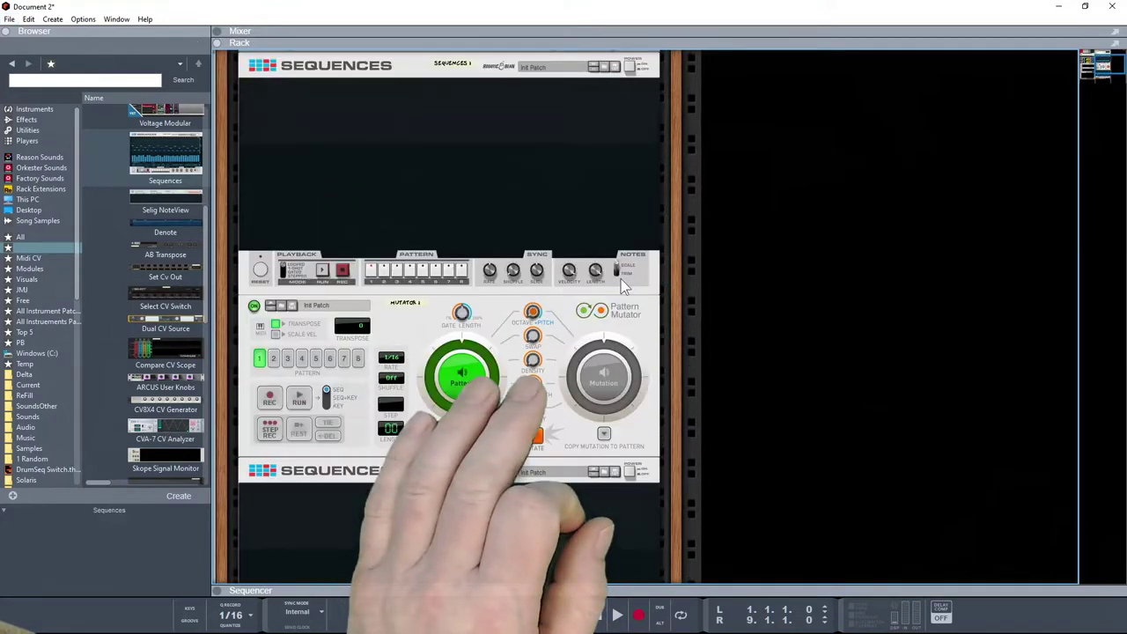
{"action": "left_click", "coordinate": [634, 165]}
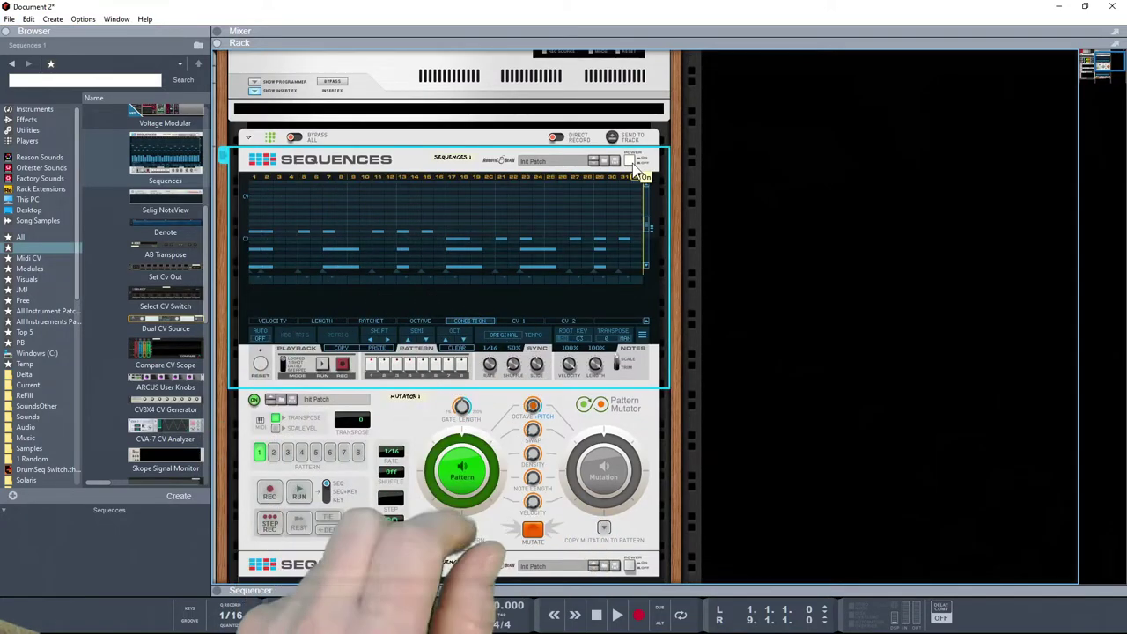
{"action": "key", "text": "Tab"}
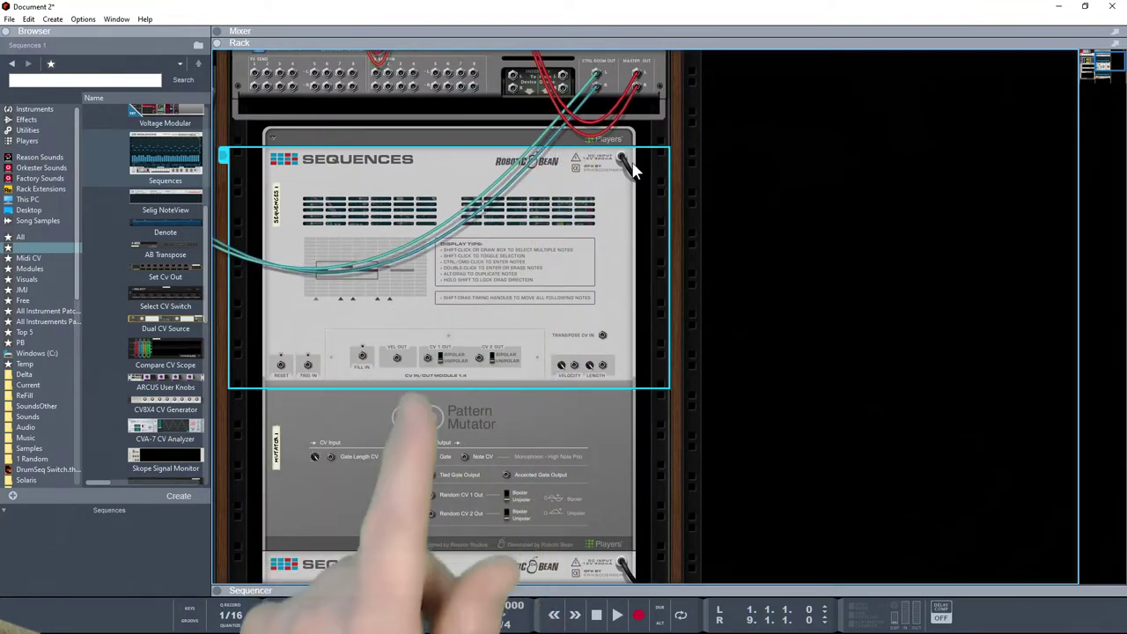
{"action": "key", "text": "Tab"}
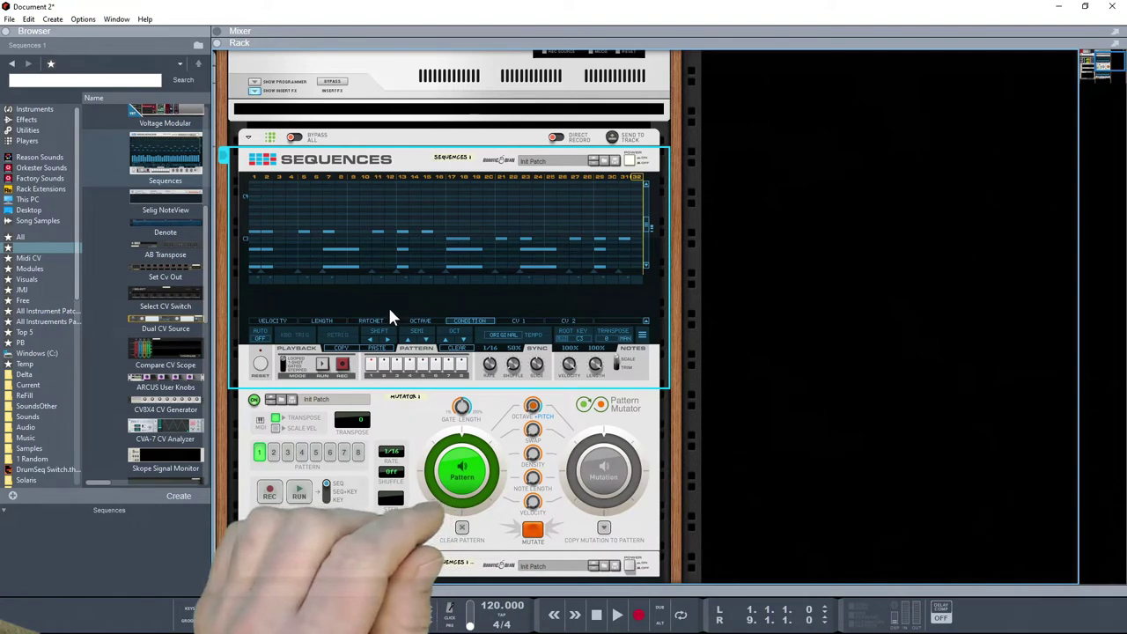
Display patterns 2 and 3 of Sequences 1 and examine their note lengths down to the lowest notes.
{"action": "left_click", "coordinate": [387, 368]}
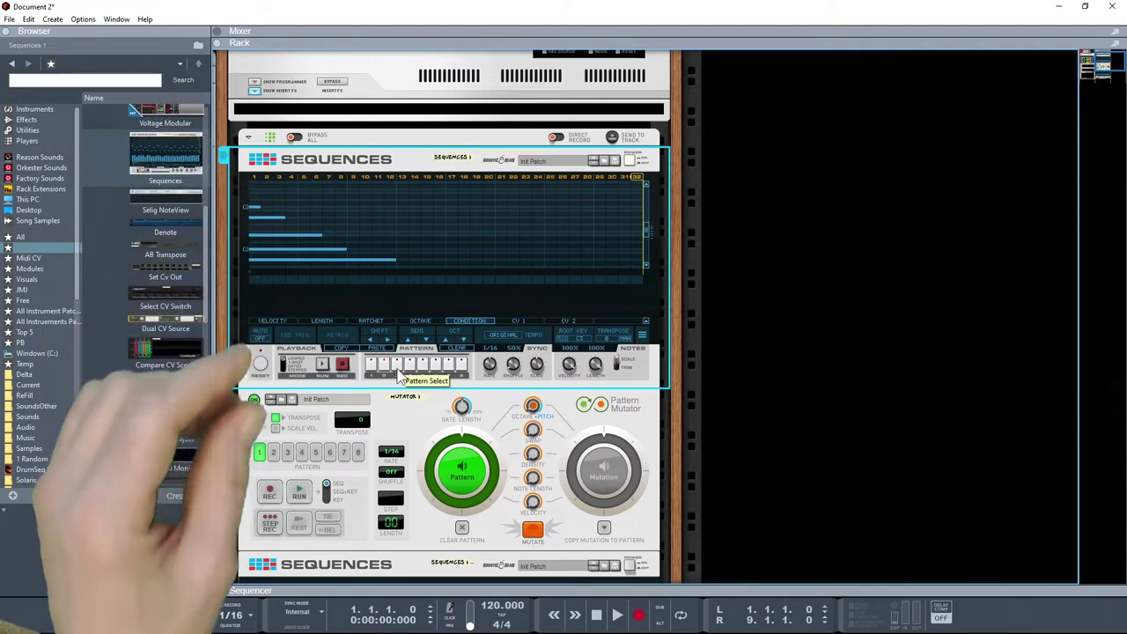
{"action": "left_click", "coordinate": [398, 368]}
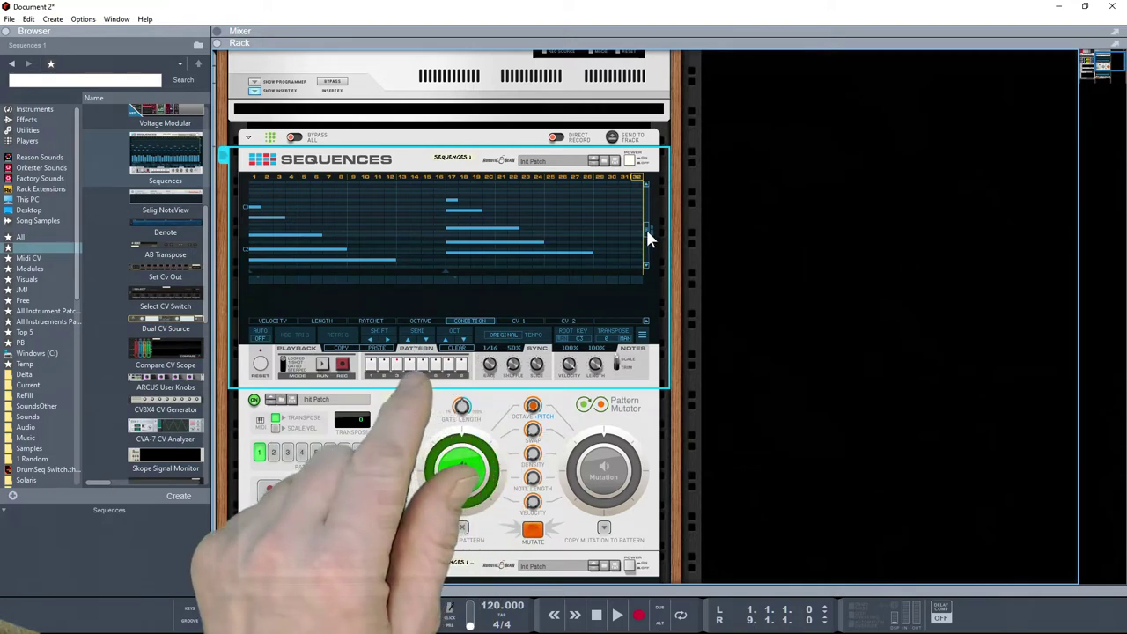
{"action": "scroll", "coordinate": [648, 231], "scroll_direction": "down", "scroll_amount": 2}
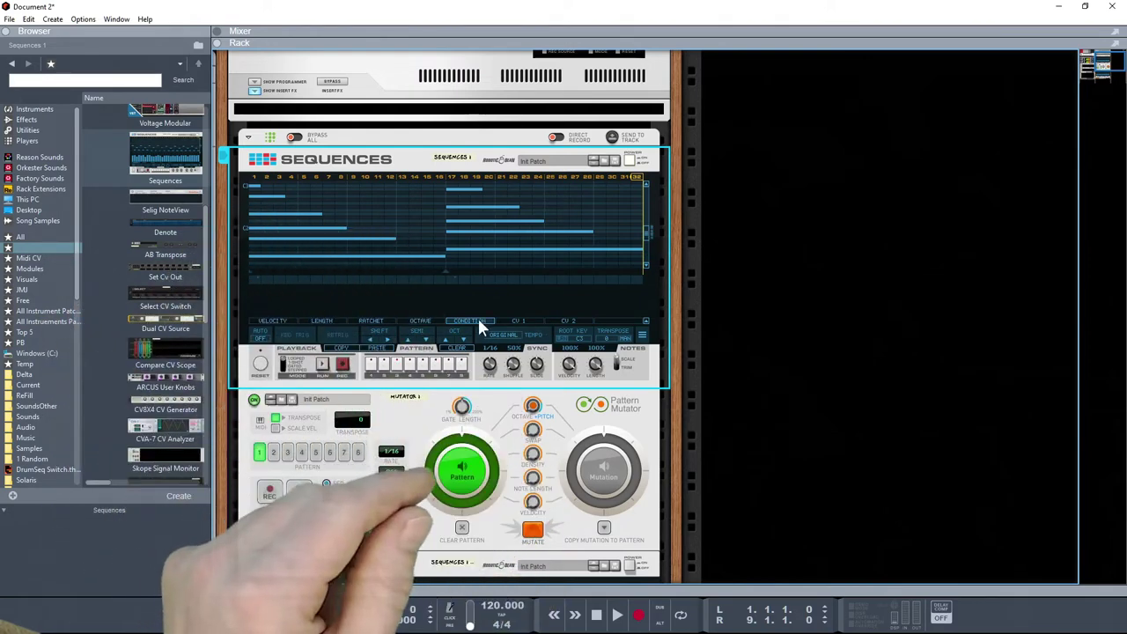
Examine pattern 4 of Sequences 1 and compare it with patterns 3 and 2.
{"action": "left_click", "coordinate": [413, 369]}
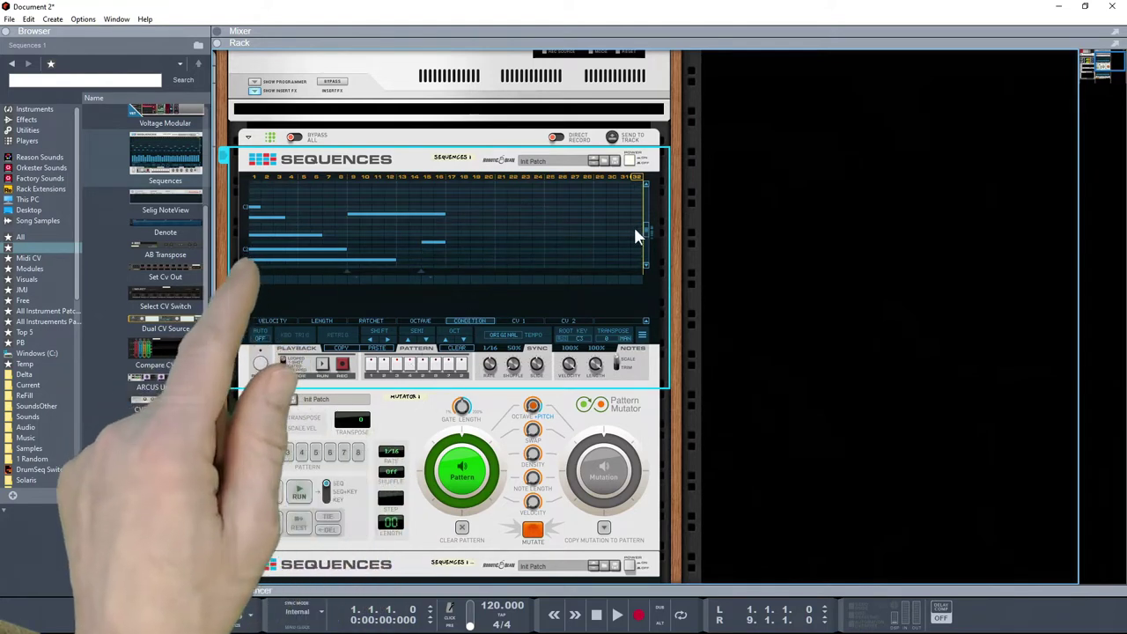
{"action": "scroll", "coordinate": [644, 227], "scroll_direction": "down", "scroll_amount": 2}
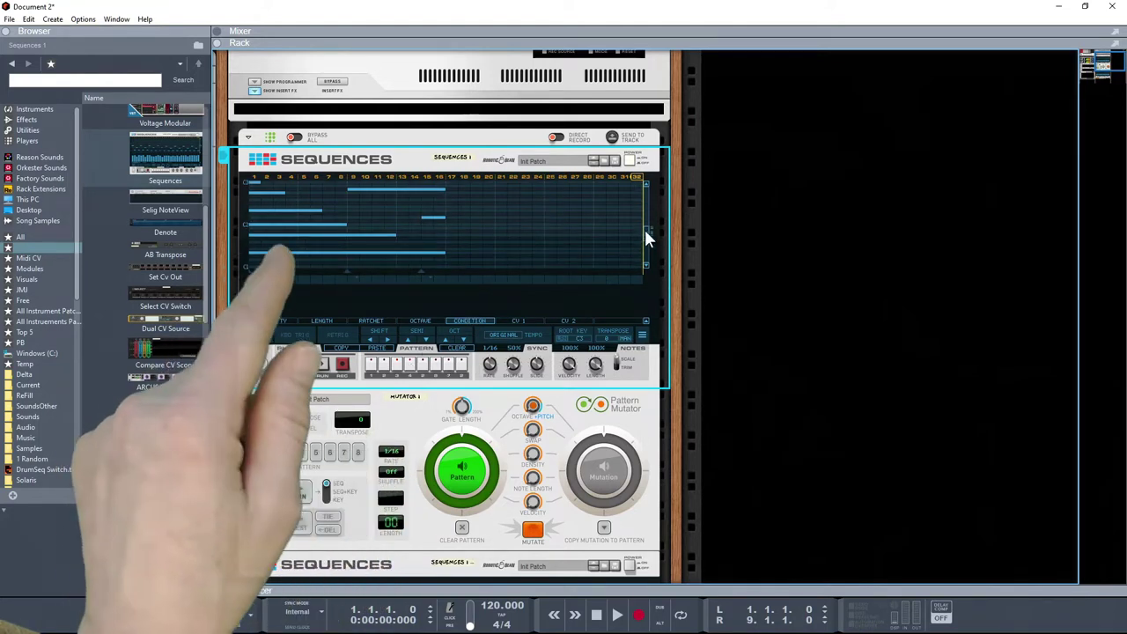
{"action": "scroll", "coordinate": [645, 229], "scroll_direction": "up", "scroll_amount": 1}
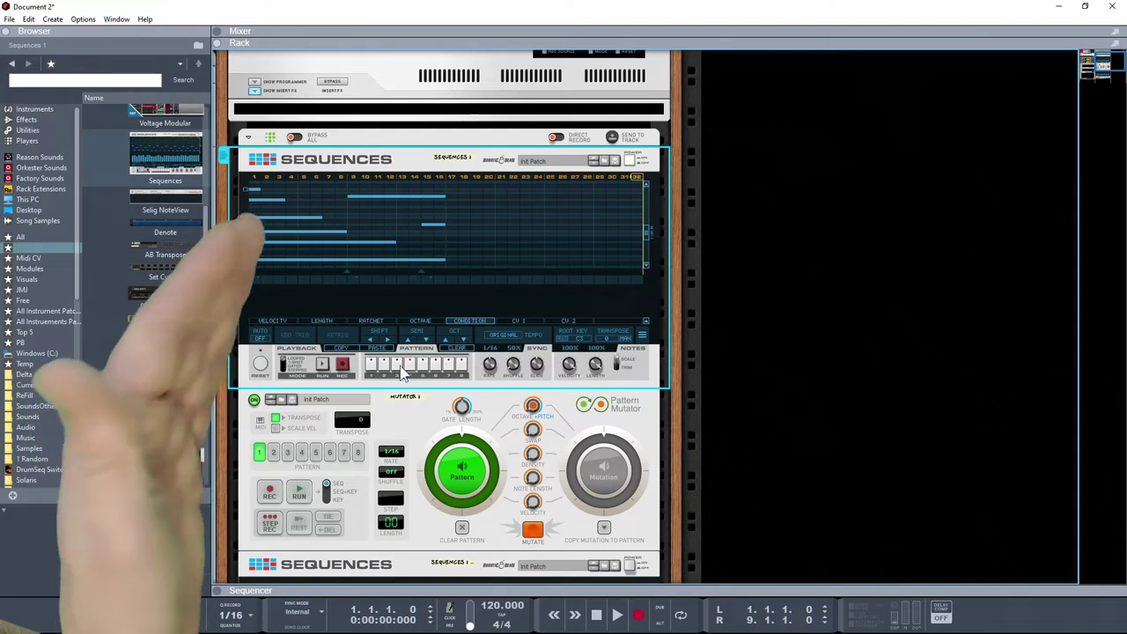
{"action": "left_click", "coordinate": [396, 368]}
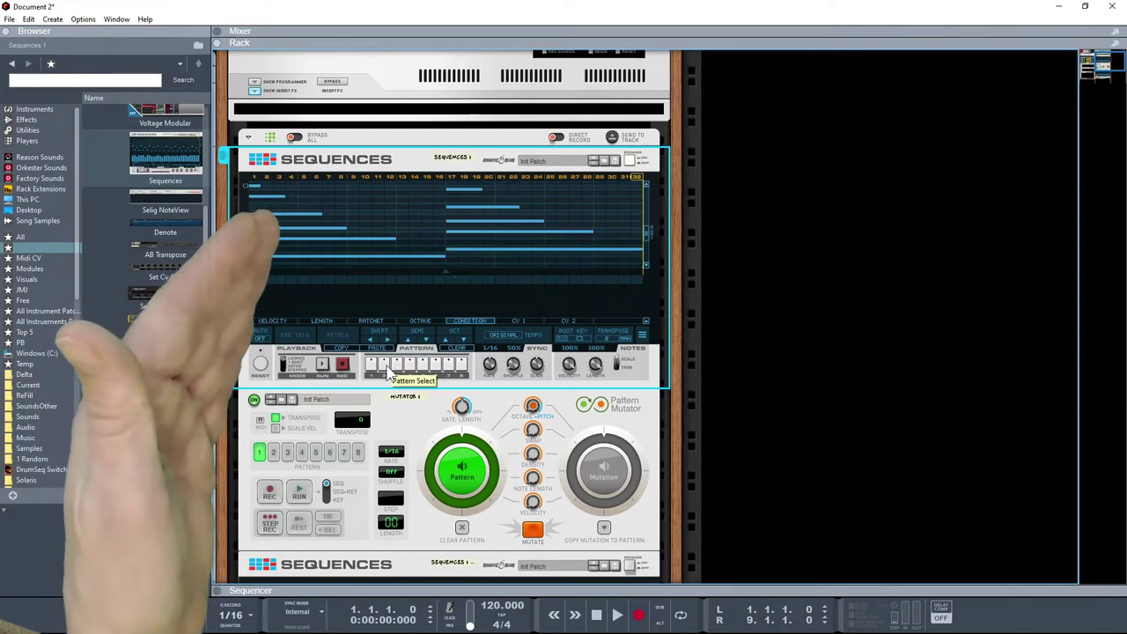
{"action": "left_click", "coordinate": [377, 370]}
{"action": "left_click", "coordinate": [386, 368]}
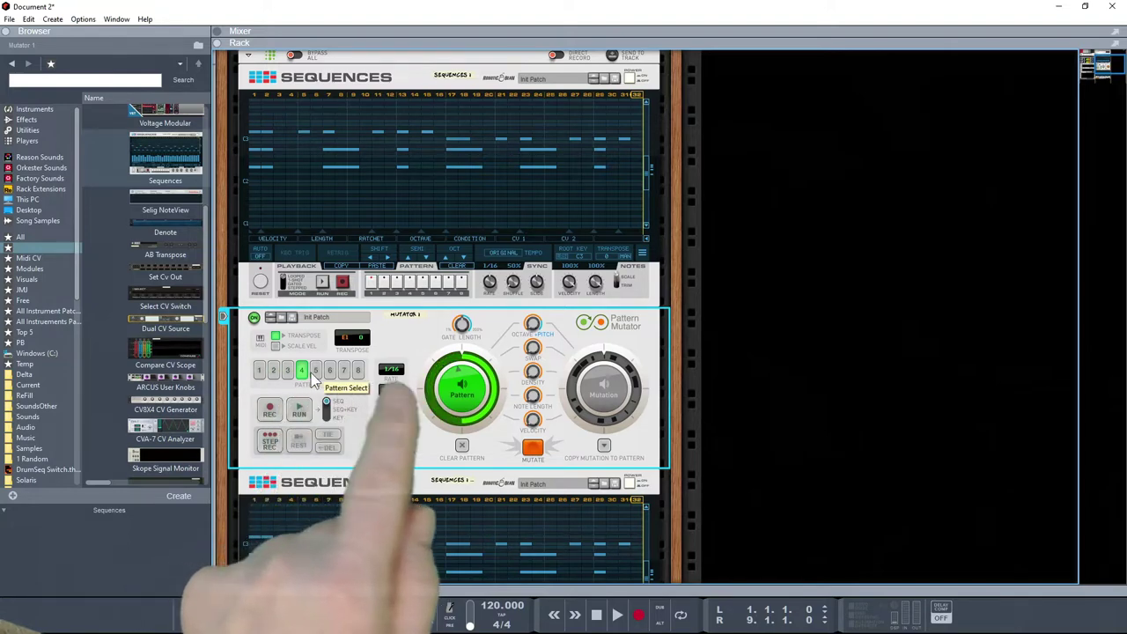
Compare pattern 4 in the Sequences players above and below the Pattern Mutator.
{"action": "scroll", "coordinate": [312, 375], "scroll_direction": "down", "scroll_amount": 1}
{"action": "scroll", "coordinate": [313, 375], "scroll_direction": "down", "scroll_amount": 5}
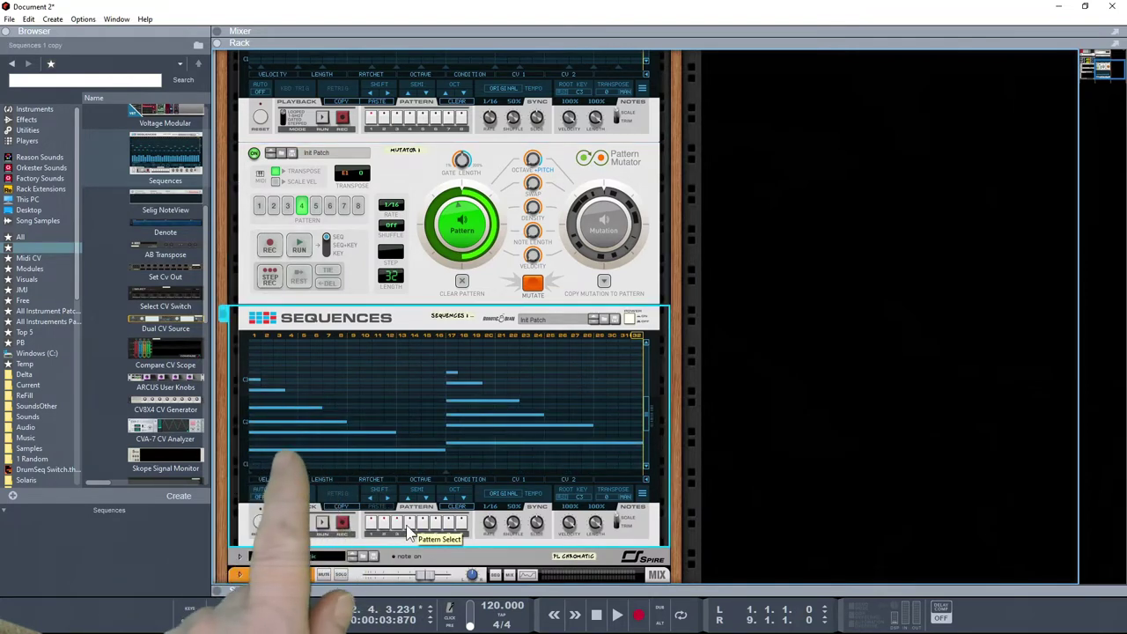
{"action": "scroll", "coordinate": [414, 462], "scroll_direction": "up", "scroll_amount": 3}
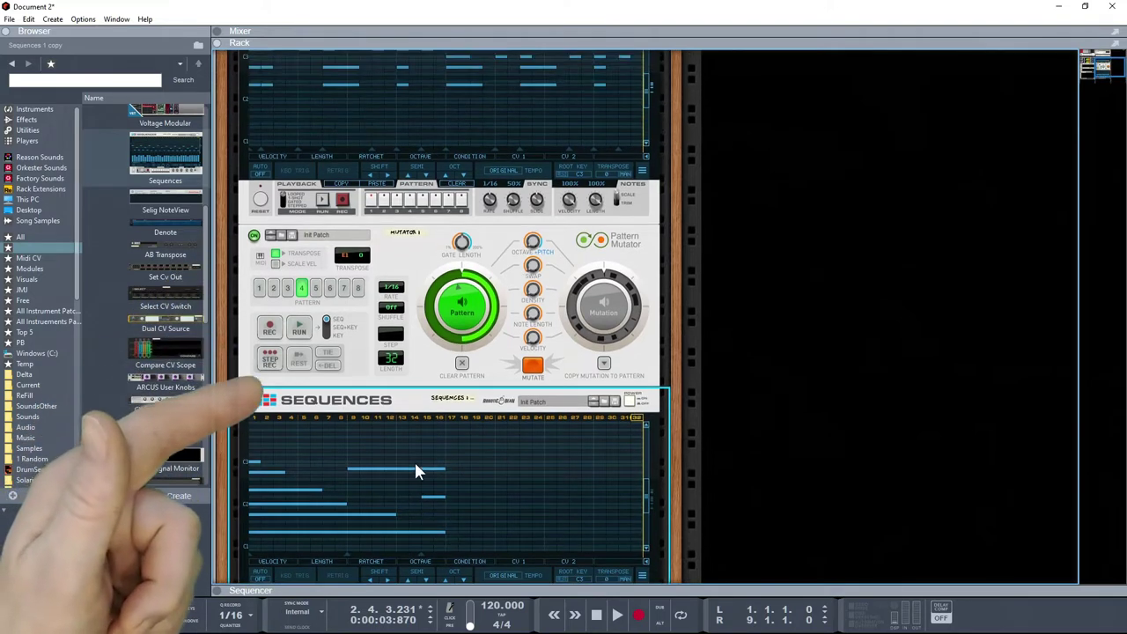
{"action": "scroll", "coordinate": [414, 462], "scroll_direction": "up", "scroll_amount": 4}
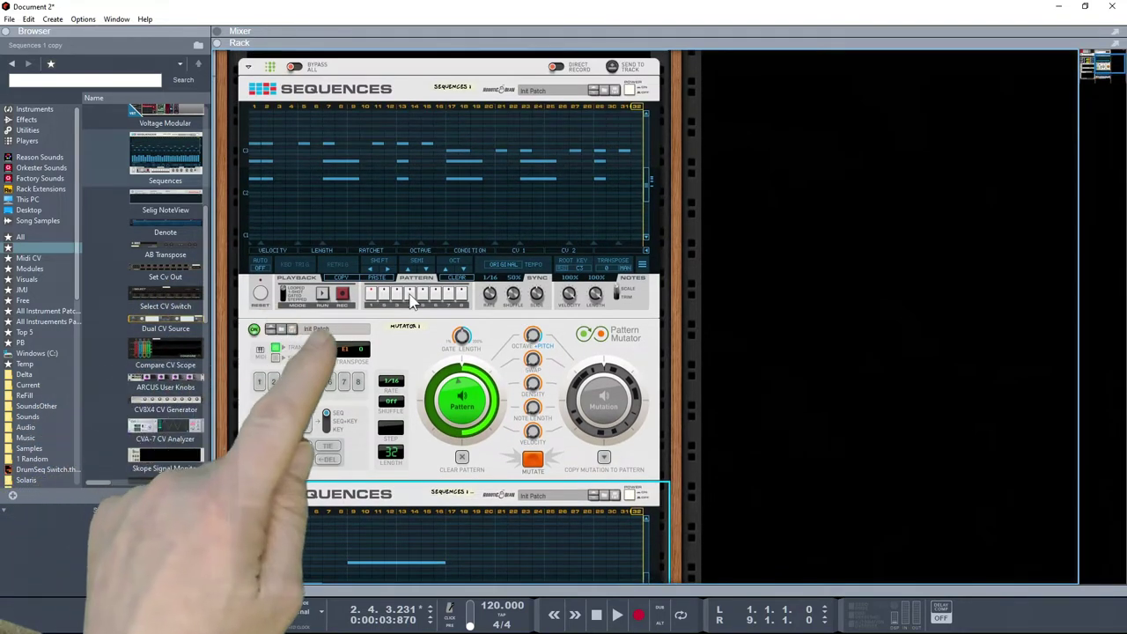
{"action": "scroll", "coordinate": [410, 341], "scroll_direction": "down", "scroll_amount": 4}
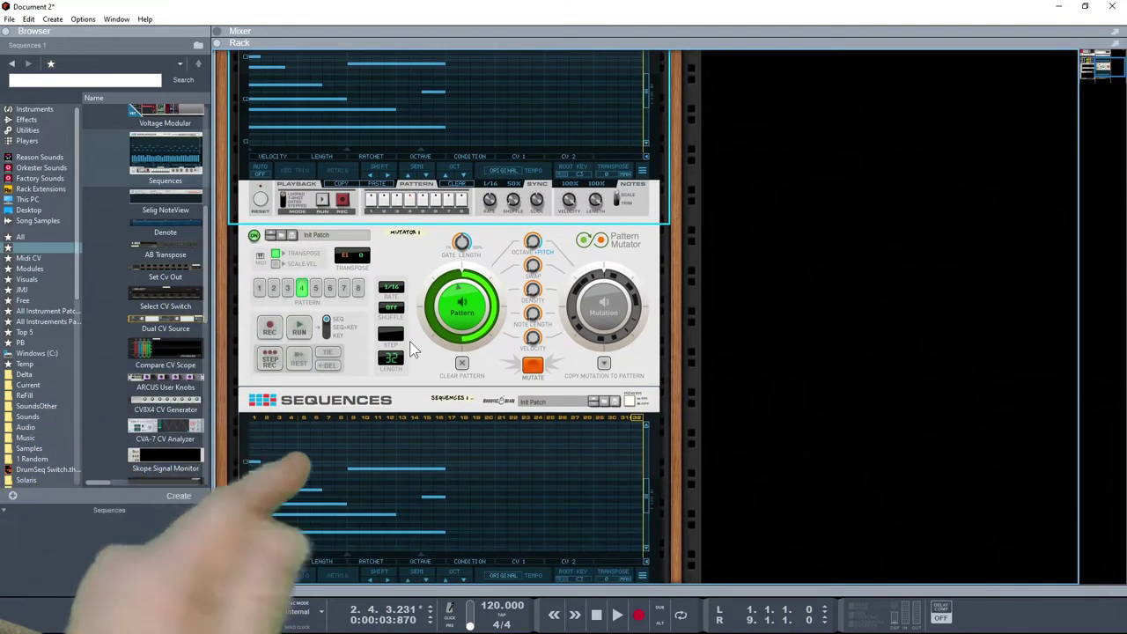
{"action": "scroll", "coordinate": [410, 340], "scroll_direction": "up", "scroll_amount": 3}
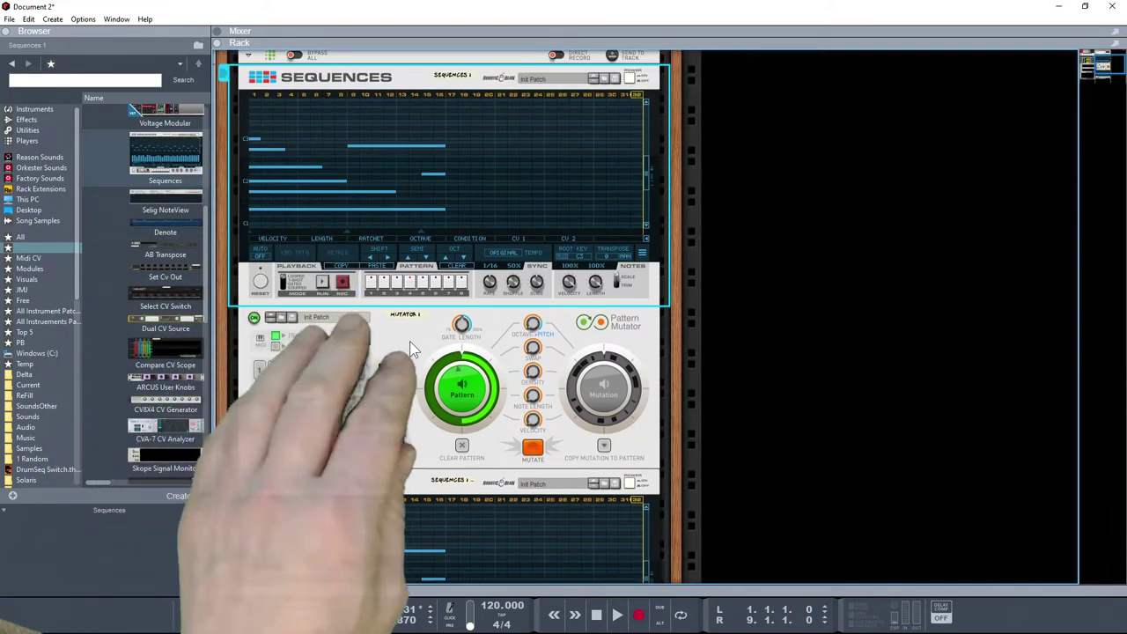
{"action": "scroll", "coordinate": [410, 340], "scroll_direction": "down", "scroll_amount": 2}
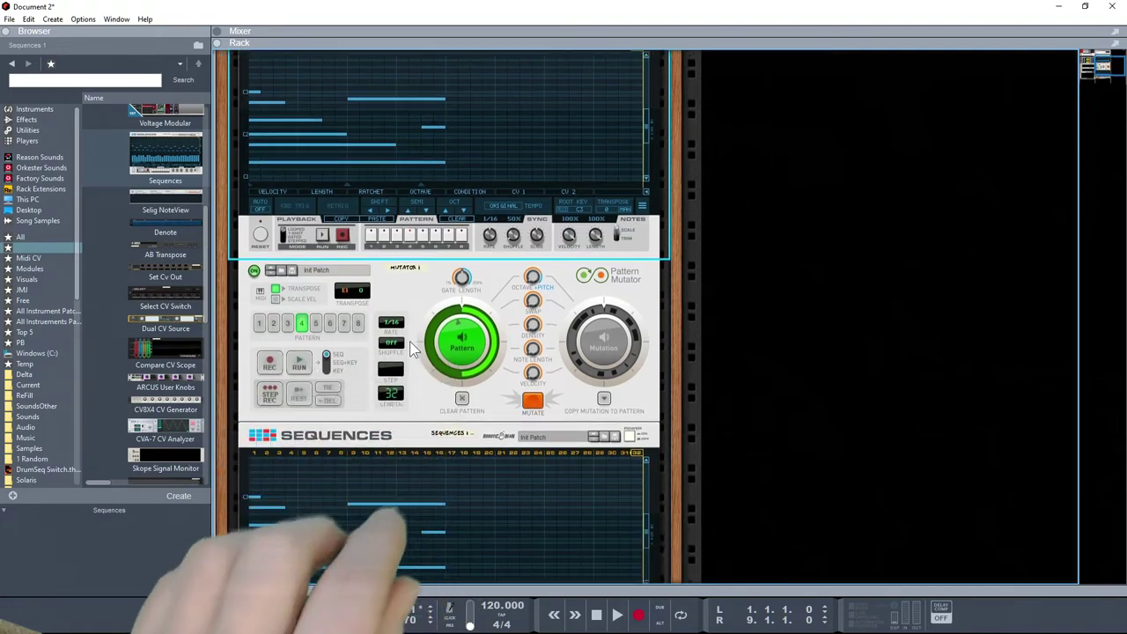
{"action": "scroll", "coordinate": [409, 341], "scroll_direction": "down", "scroll_amount": 2}
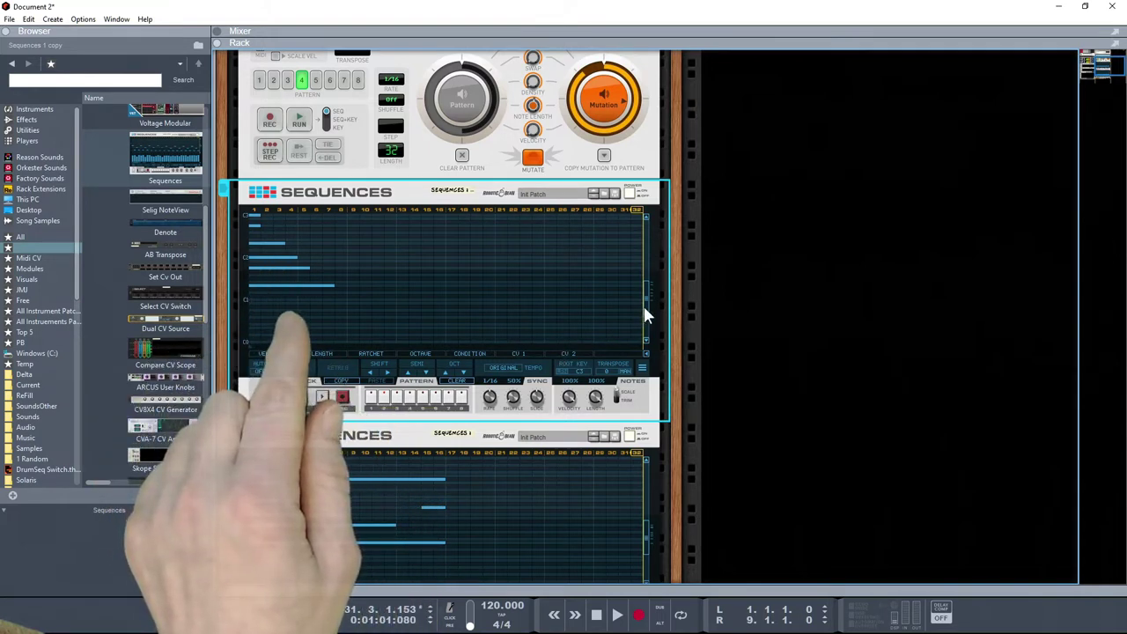
Examine the mutated notes in the Sequences 1 copy, stepping through patterns 3, 4 and 6.
{"action": "scroll", "coordinate": [646, 303], "scroll_direction": "up", "scroll_amount": 2}
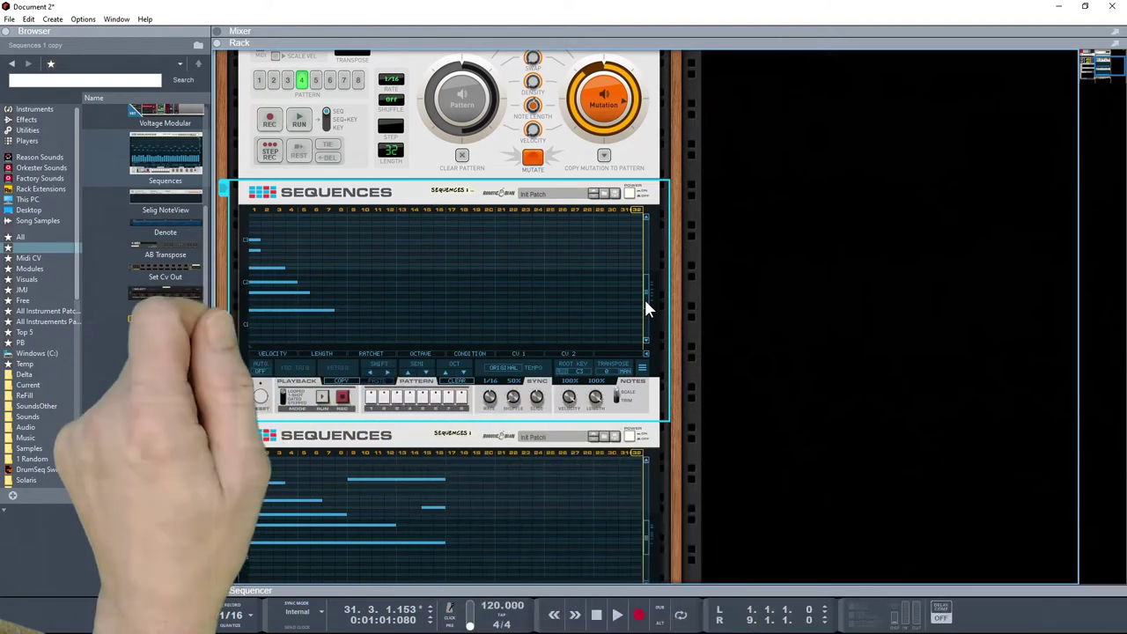
{"action": "left_click", "coordinate": [396, 403]}
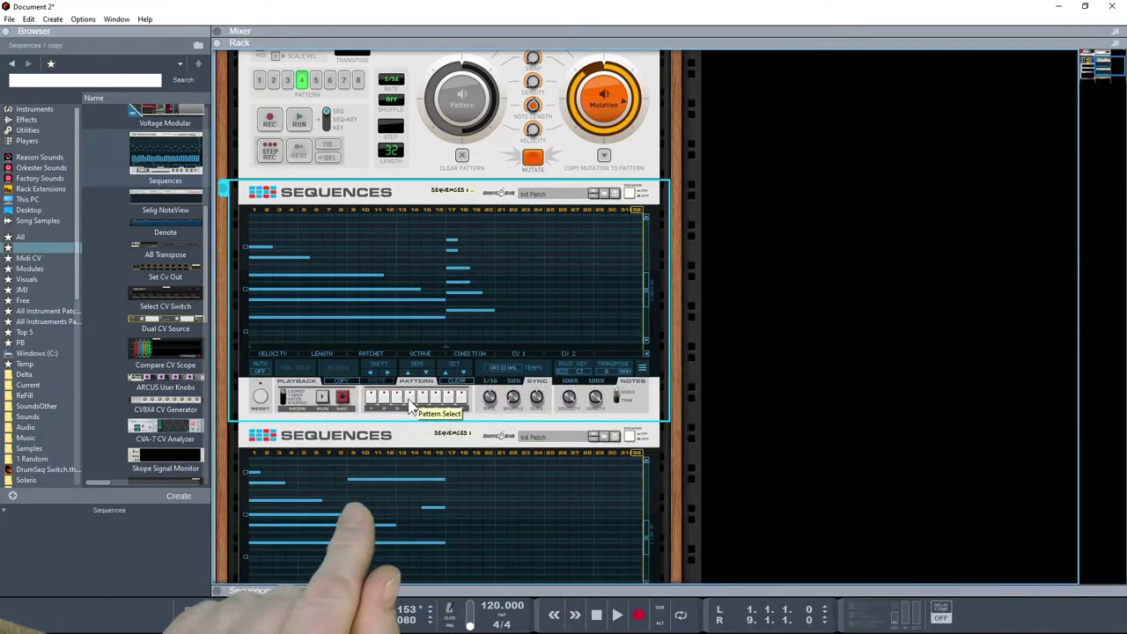
{"action": "left_click", "coordinate": [410, 399]}
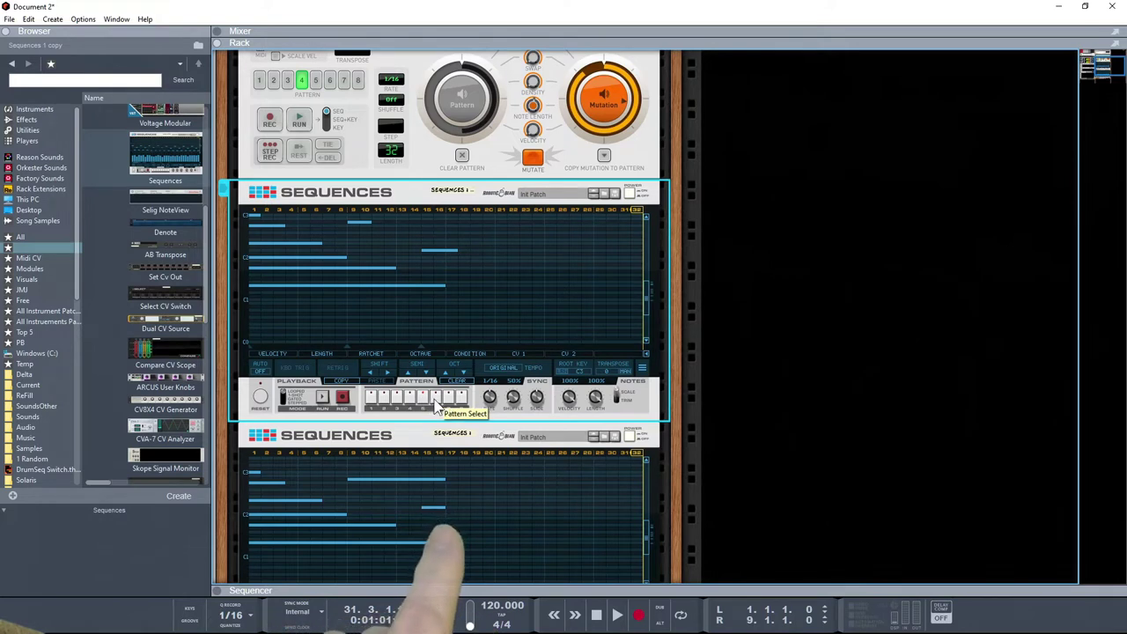
{"action": "left_click", "coordinate": [437, 403]}
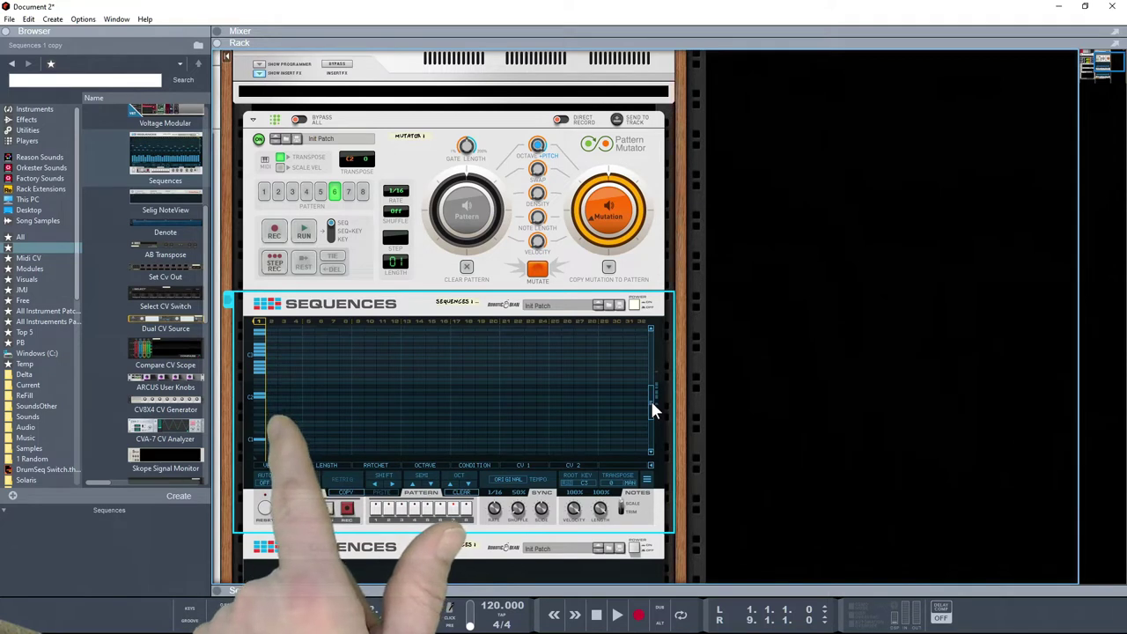
Inspect the stacked notes on step 1 of the Sequences 1 copy across their pitch range.
{"action": "scroll", "coordinate": [650, 397], "scroll_direction": "down", "scroll_amount": 2}
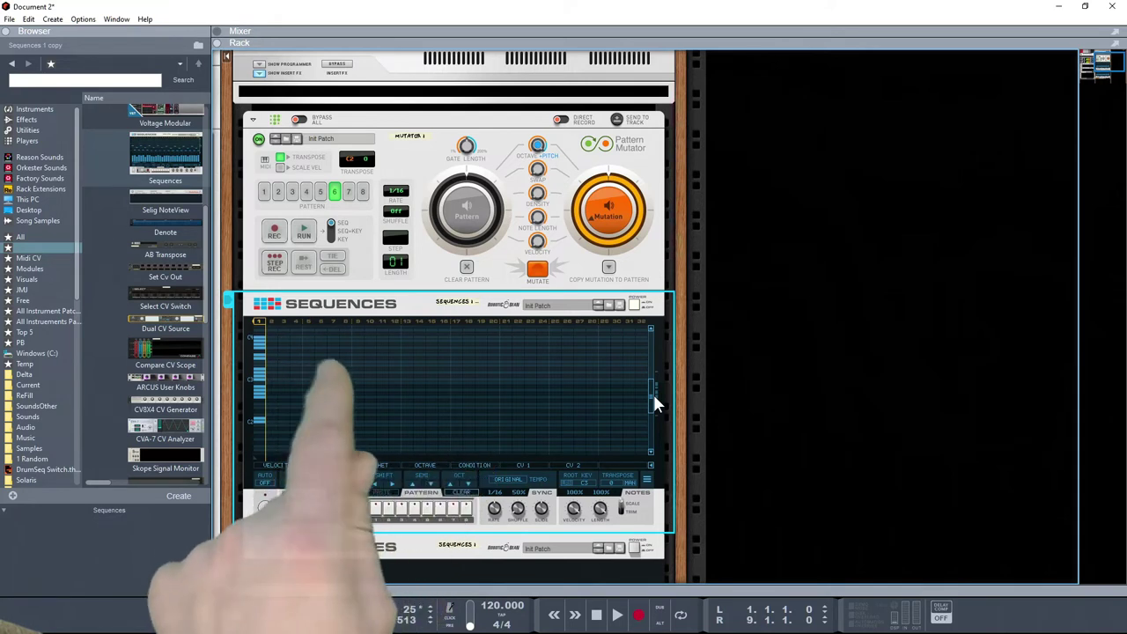
{"action": "scroll", "coordinate": [652, 398], "scroll_direction": "up", "scroll_amount": 2}
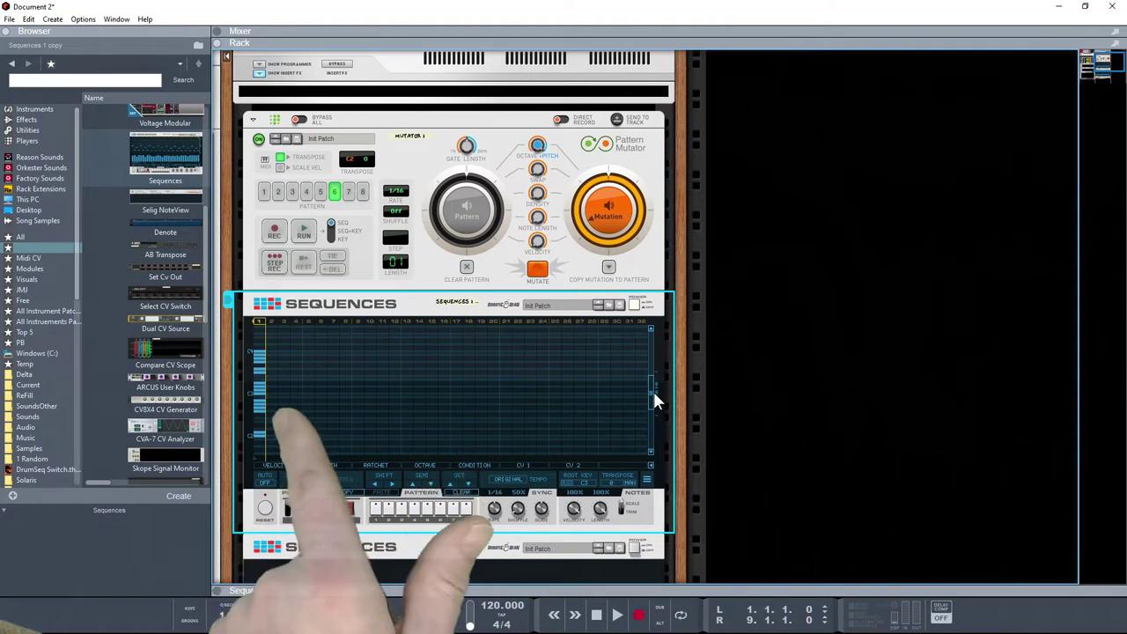
{"action": "left_click_drag", "start_coordinate": [652, 389], "coordinate": [654, 393]}
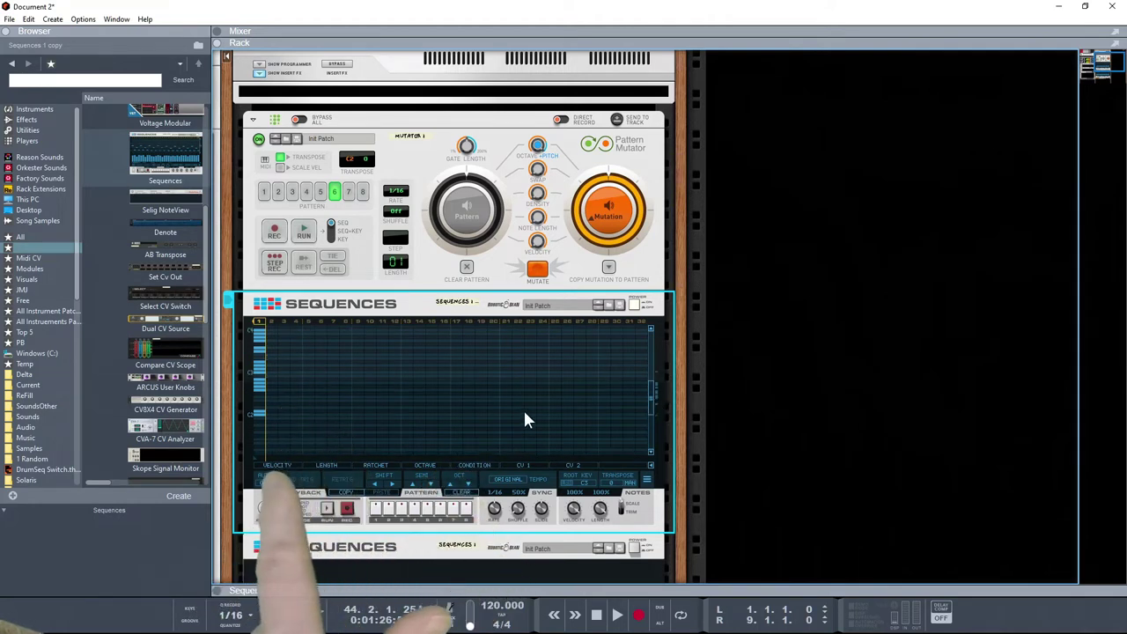
Display pattern 1 of the Sequences 1 copy and examine its mutated notes across all octaves.
{"action": "left_click", "coordinate": [379, 510]}
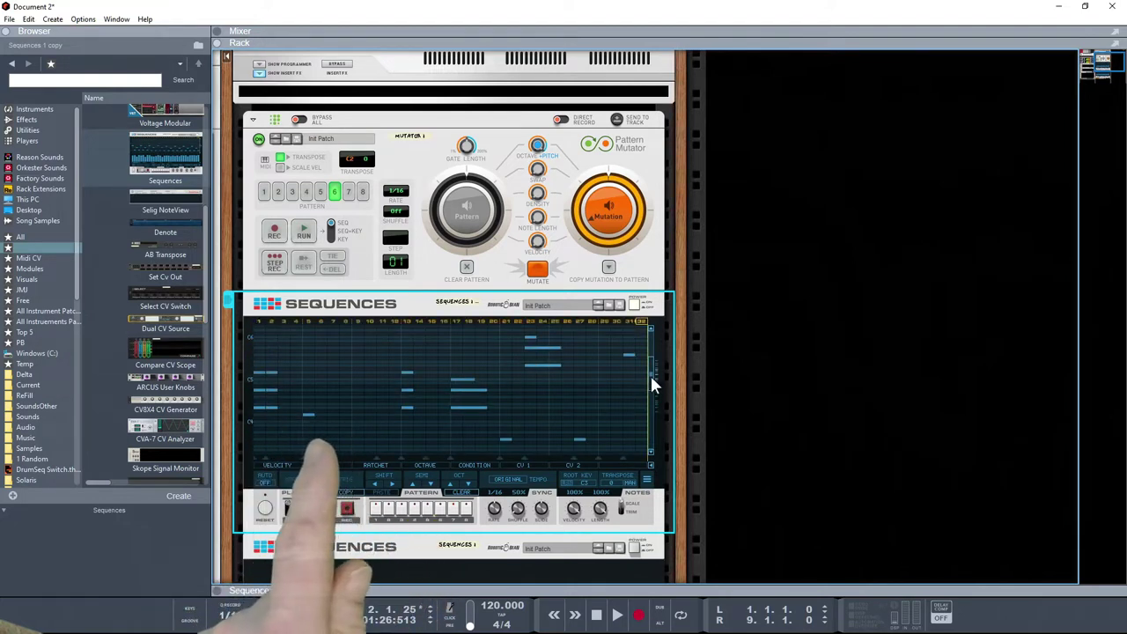
{"action": "mouse_move", "coordinate": [650, 374]}
{"action": "left_mouse_down"}
{"action": "mouse_move", "coordinate": [650, 361]}
{"action": "mouse_move", "coordinate": [654, 373]}
{"action": "left_mouse_up"}
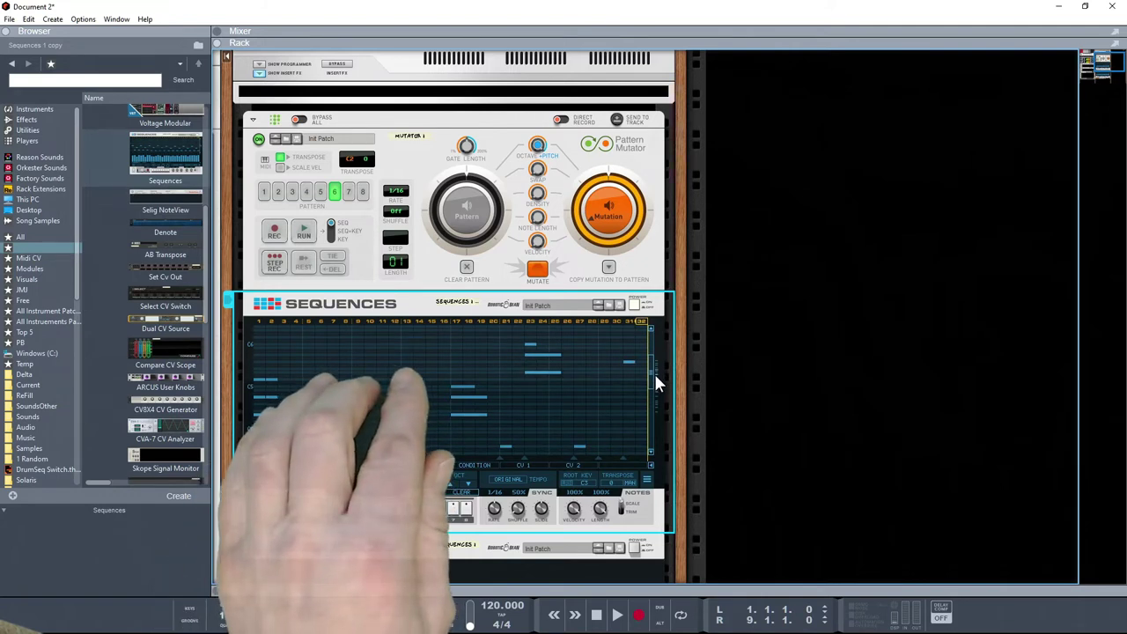
{"action": "left_click_drag", "start_coordinate": [654, 373], "coordinate": [653, 378]}
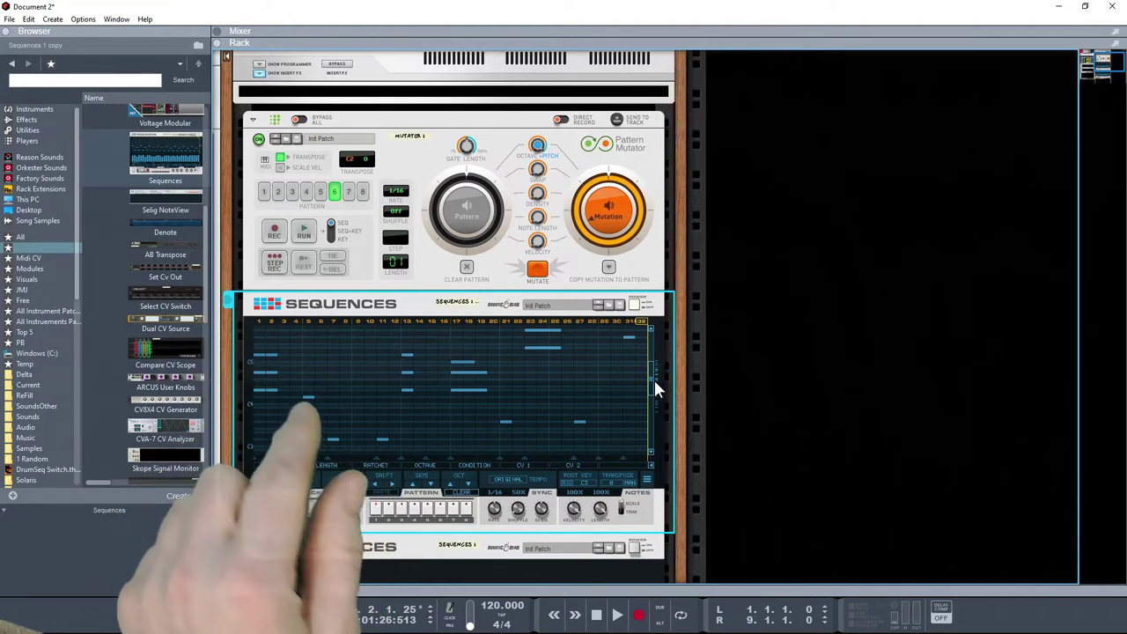
{"action": "scroll", "coordinate": [655, 379], "scroll_direction": "down", "scroll_amount": 4}
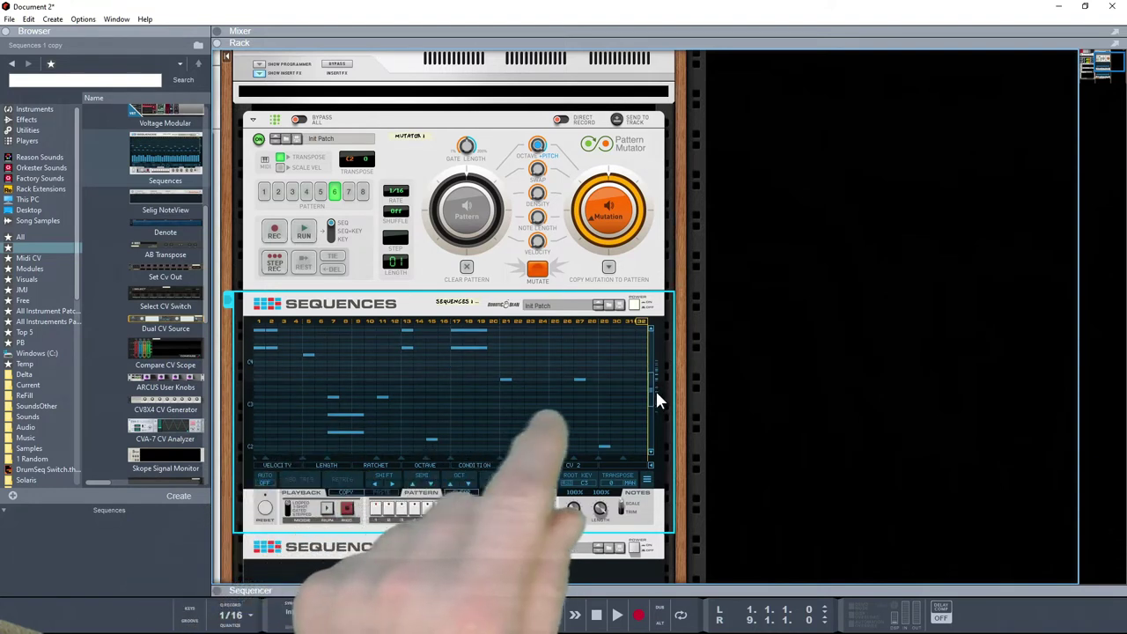
{"action": "scroll", "coordinate": [655, 393], "scroll_direction": "down", "scroll_amount": 2}
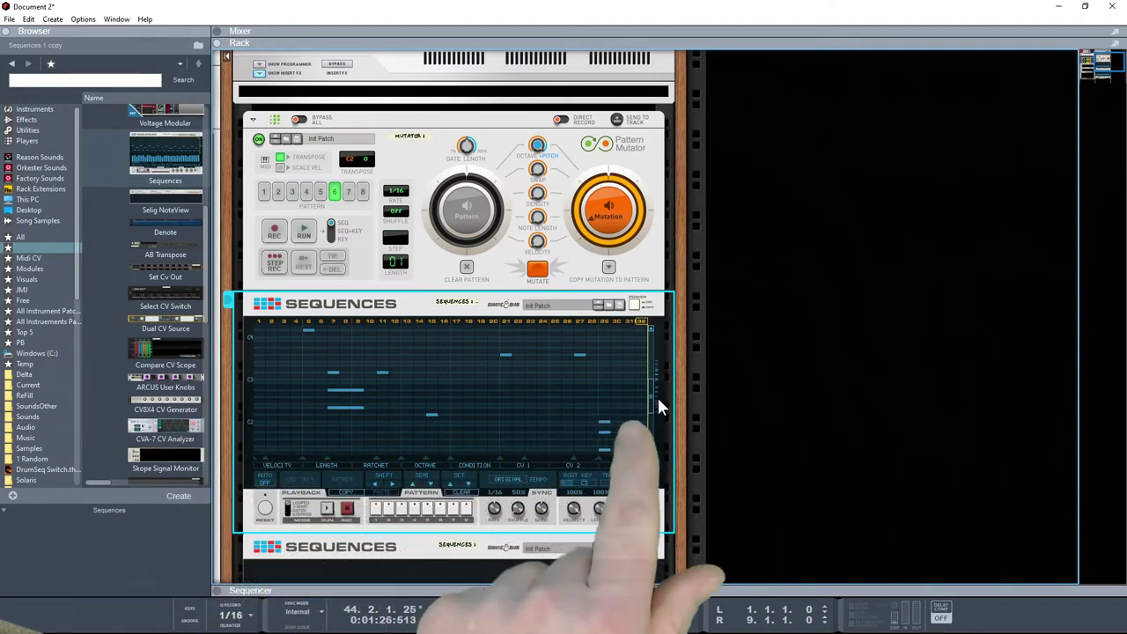
{"action": "scroll", "coordinate": [656, 397], "scroll_direction": "up", "scroll_amount": 2}
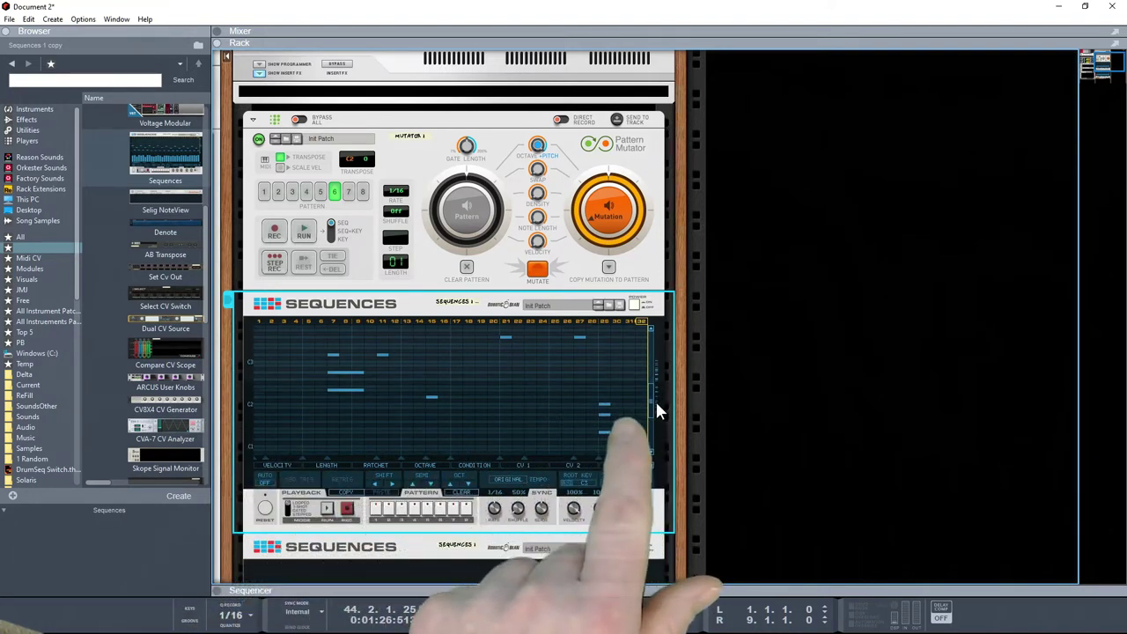
{"action": "scroll", "coordinate": [655, 401], "scroll_direction": "up", "scroll_amount": 4}
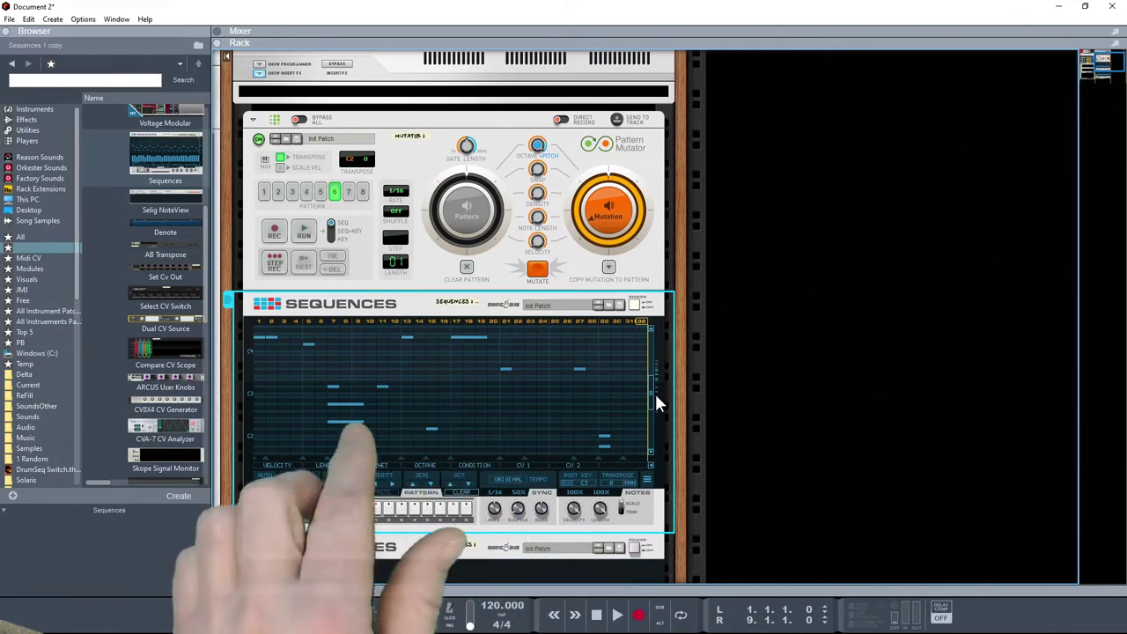
{"action": "scroll", "coordinate": [657, 394], "scroll_direction": "up", "scroll_amount": 3}
{"action": "scroll", "coordinate": [657, 382], "scroll_direction": "down", "scroll_amount": 3}
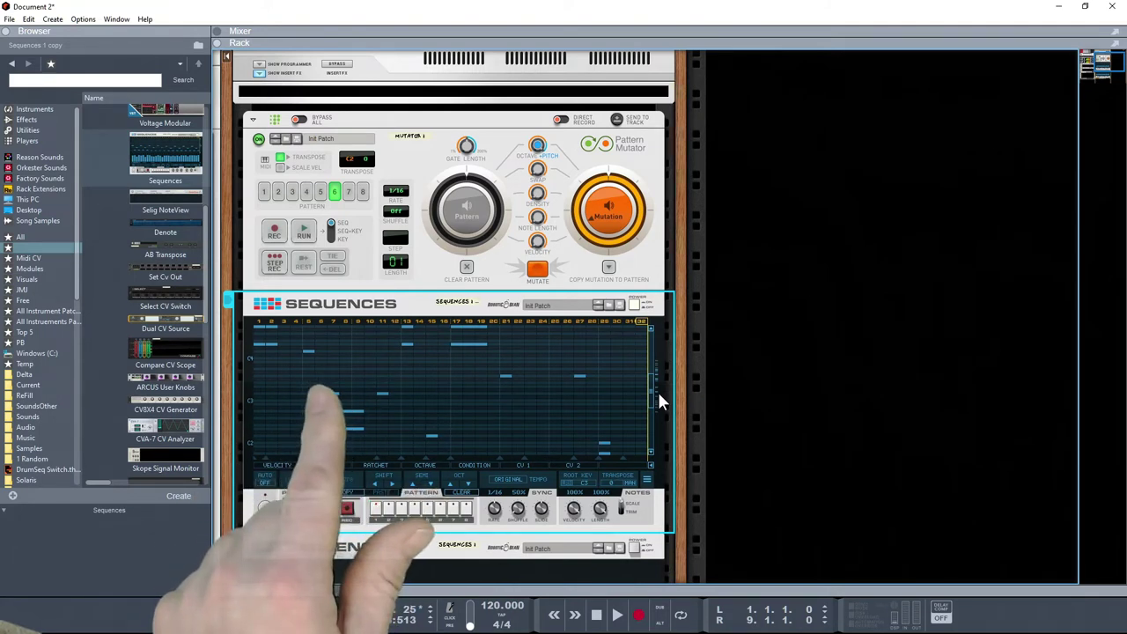
{"action": "scroll", "coordinate": [657, 392], "scroll_direction": "down", "scroll_amount": 1}
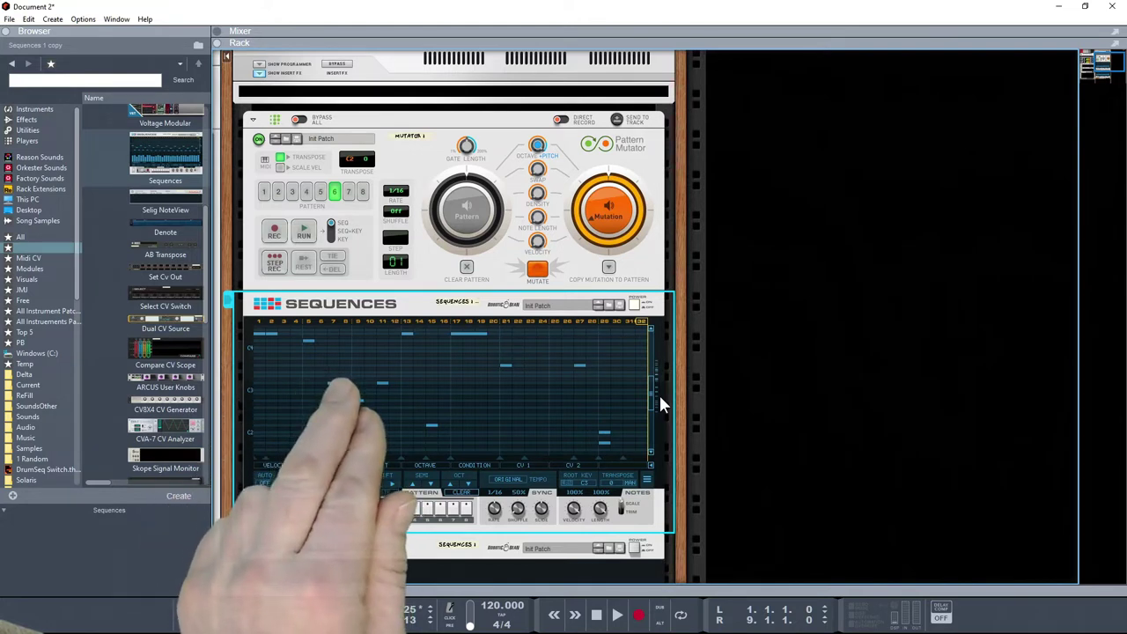
Examine the pitch spread of the mutated chords in the Sequences 1 copy, from the lowest to the highest octaves.
{"action": "scroll", "coordinate": [659, 393], "scroll_direction": "down", "scroll_amount": 6}
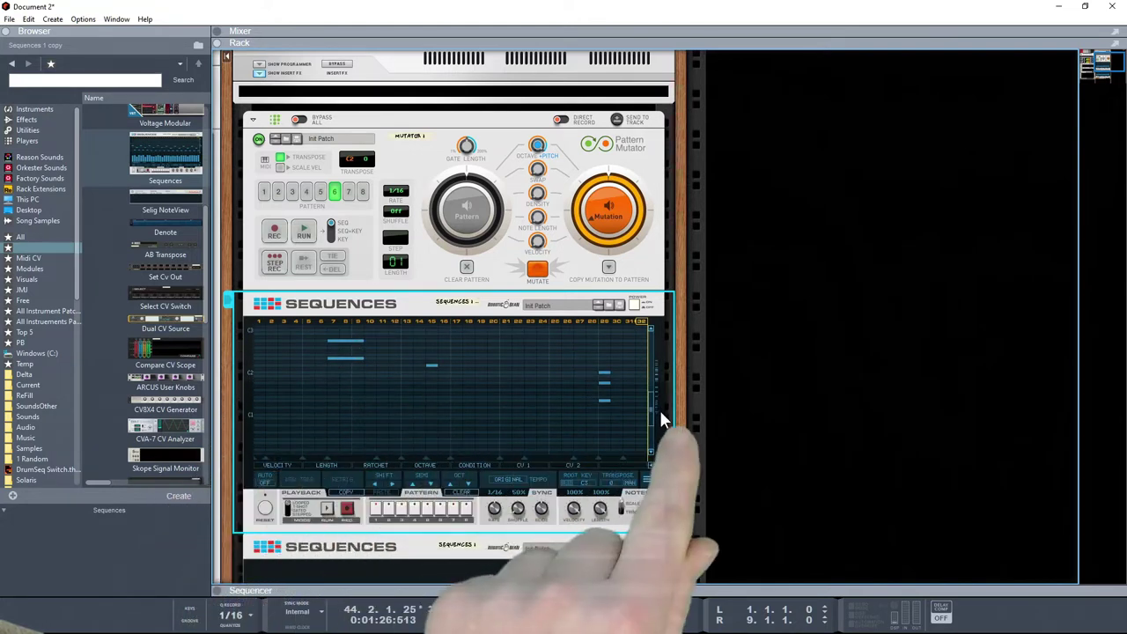
{"action": "left_click_drag", "start_coordinate": [658, 408], "coordinate": [654, 372]}
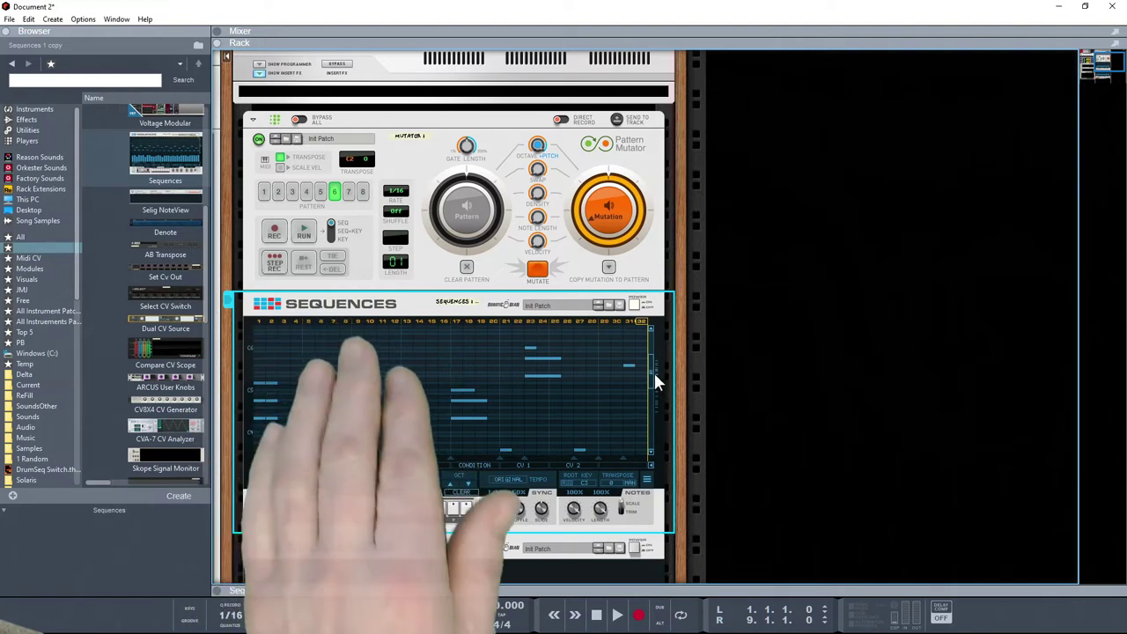
{"action": "scroll", "coordinate": [654, 380], "scroll_direction": "up", "scroll_amount": 1}
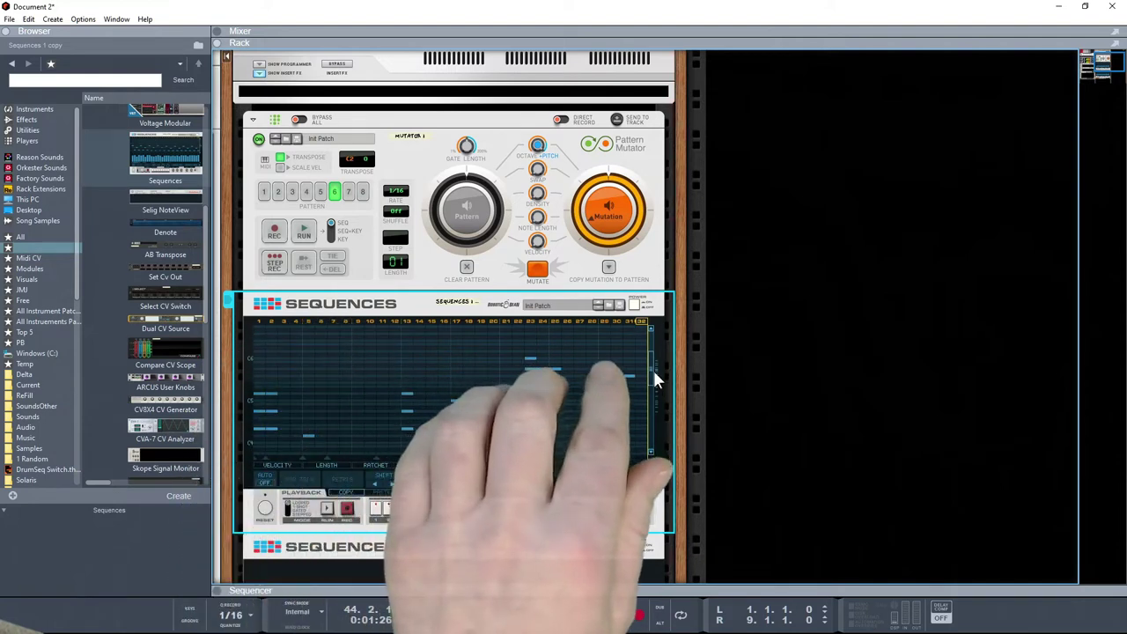
{"action": "scroll", "coordinate": [653, 377], "scroll_direction": "down", "scroll_amount": 4}
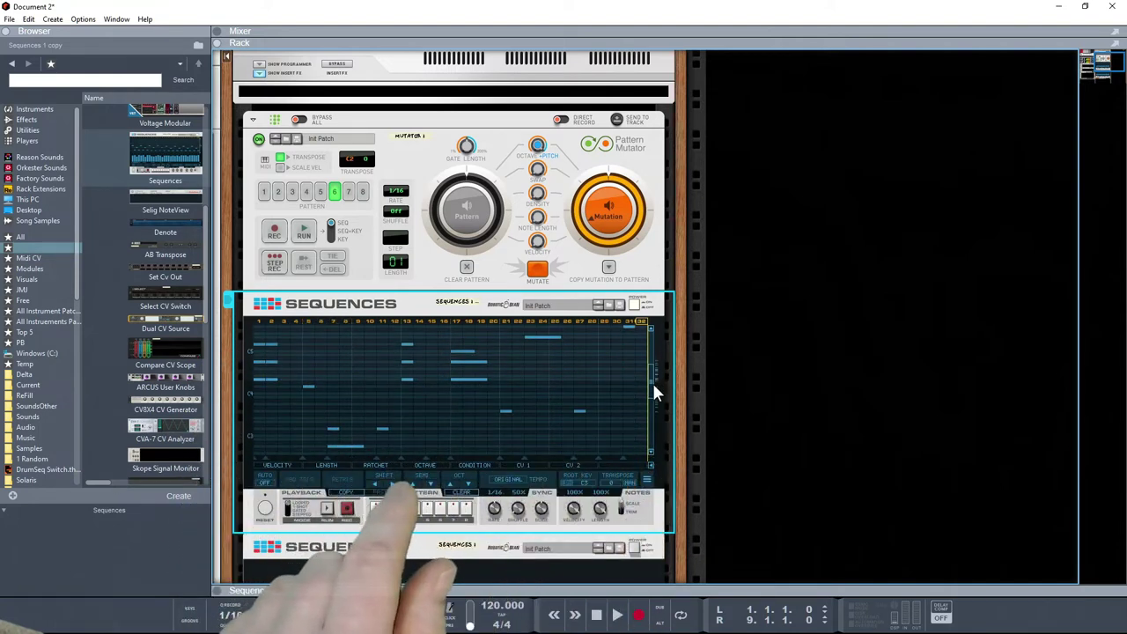
{"action": "scroll", "coordinate": [652, 384], "scroll_direction": "up", "scroll_amount": 1}
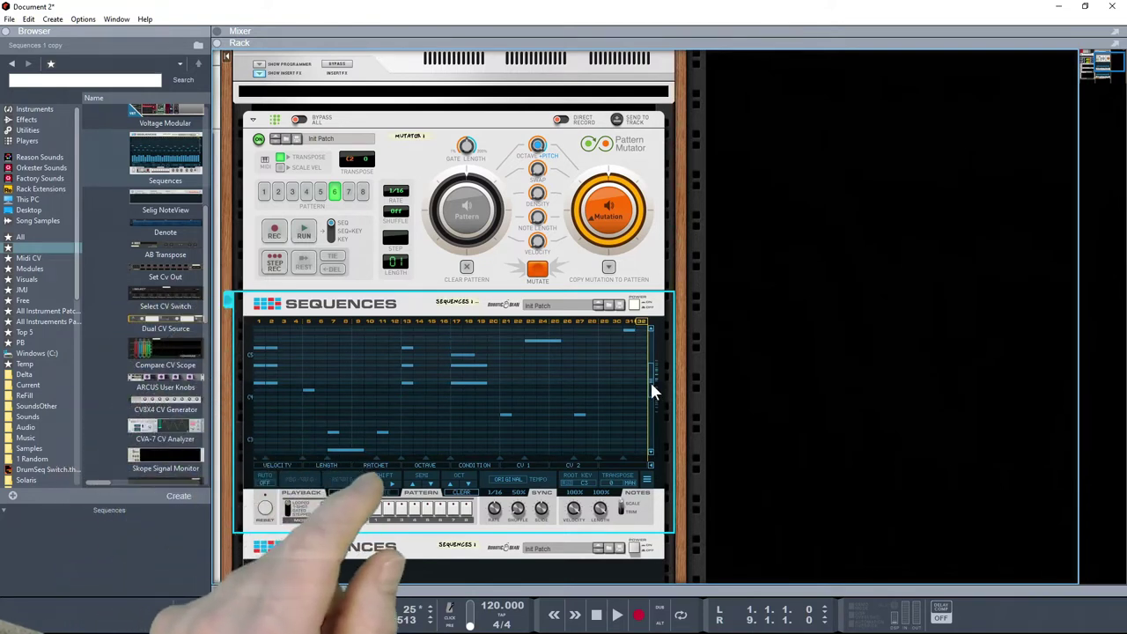
{"action": "scroll", "coordinate": [652, 390], "scroll_direction": "down", "scroll_amount": 2}
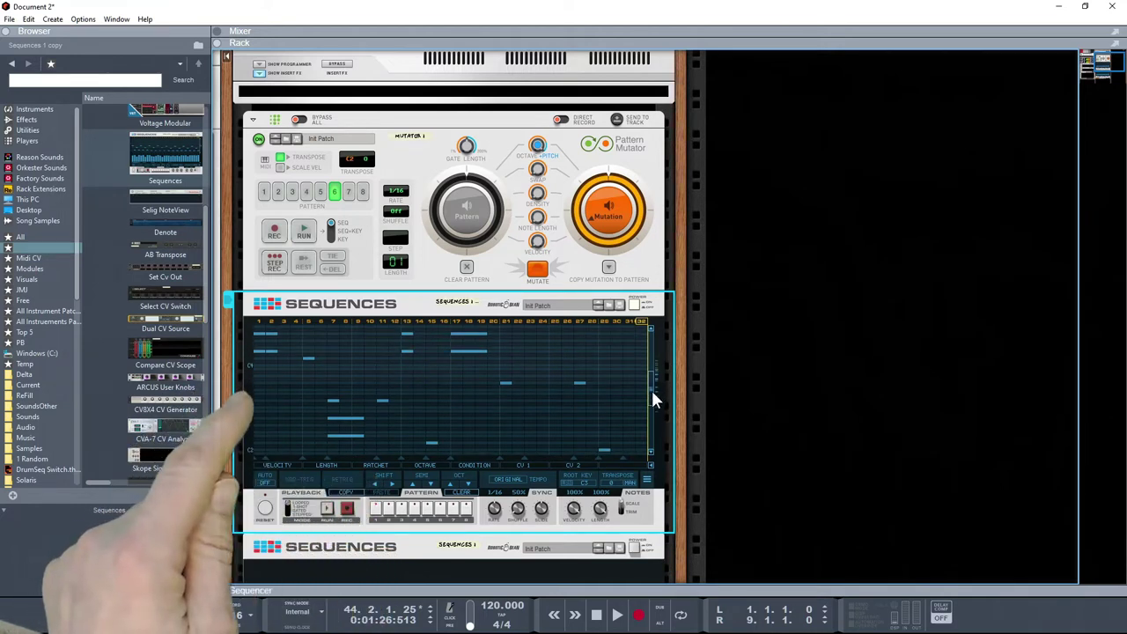
{"action": "mouse_move", "coordinate": [651, 390]}
{"action": "left_mouse_down"}
{"action": "mouse_move", "coordinate": [652, 442]}
{"action": "mouse_move", "coordinate": [654, 339]}
{"action": "mouse_move", "coordinate": [650, 381]}
{"action": "left_mouse_up"}
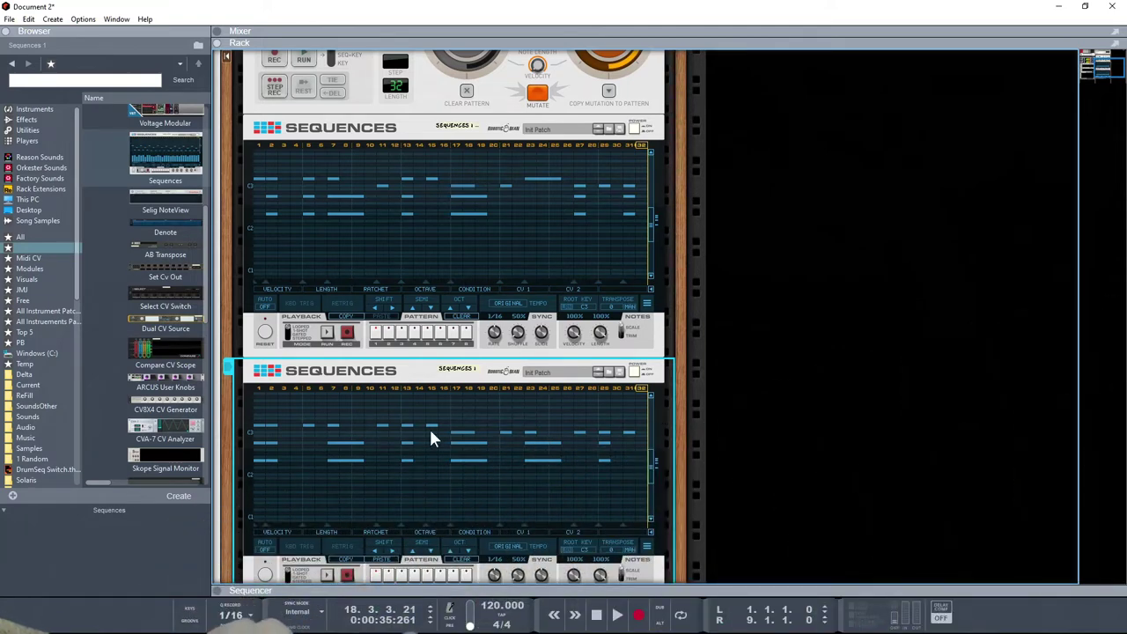
Display patterns 2 and 3 of the Sequences 1 copy and examine the stacked notes of different lengths.
{"action": "left_click", "coordinate": [390, 343]}
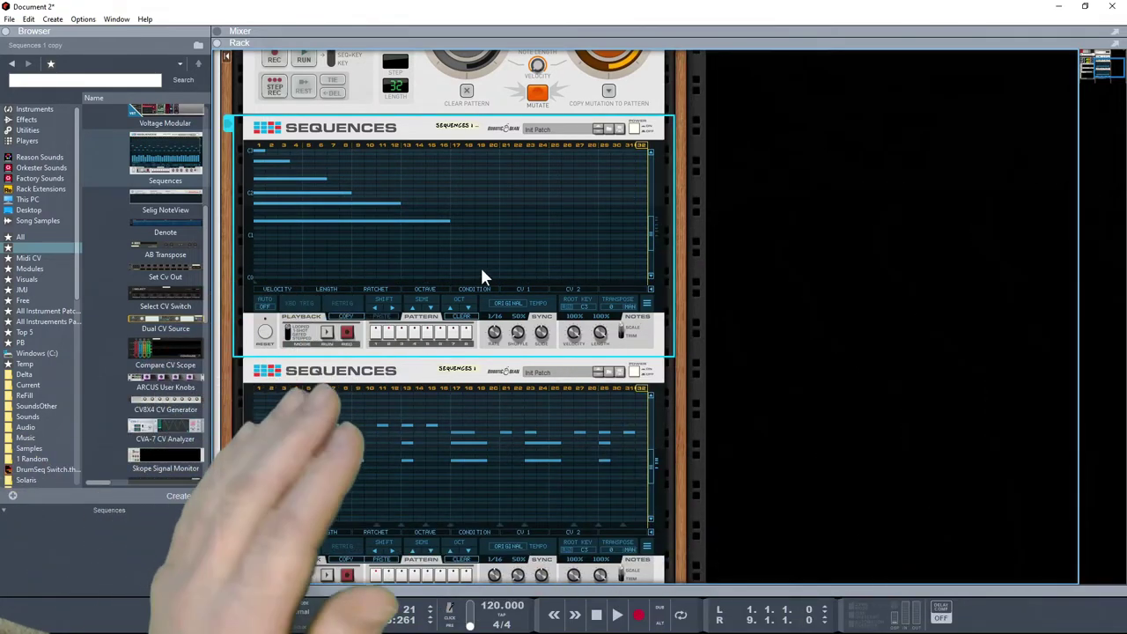
{"action": "left_click_drag", "start_coordinate": [650, 243], "coordinate": [652, 234]}
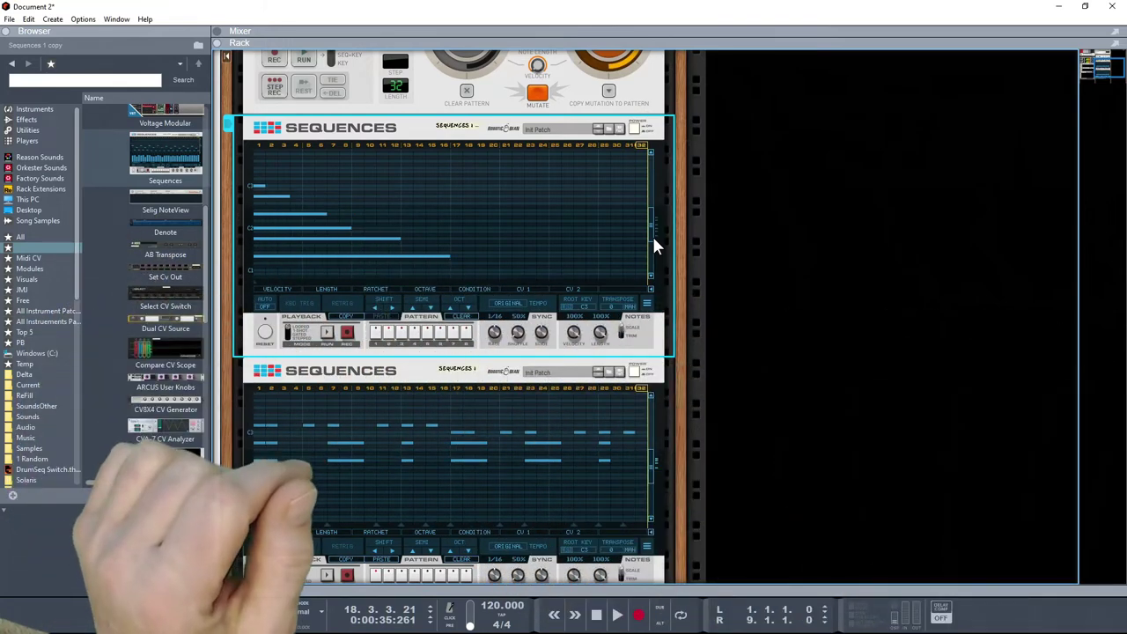
{"action": "left_click", "coordinate": [403, 335]}
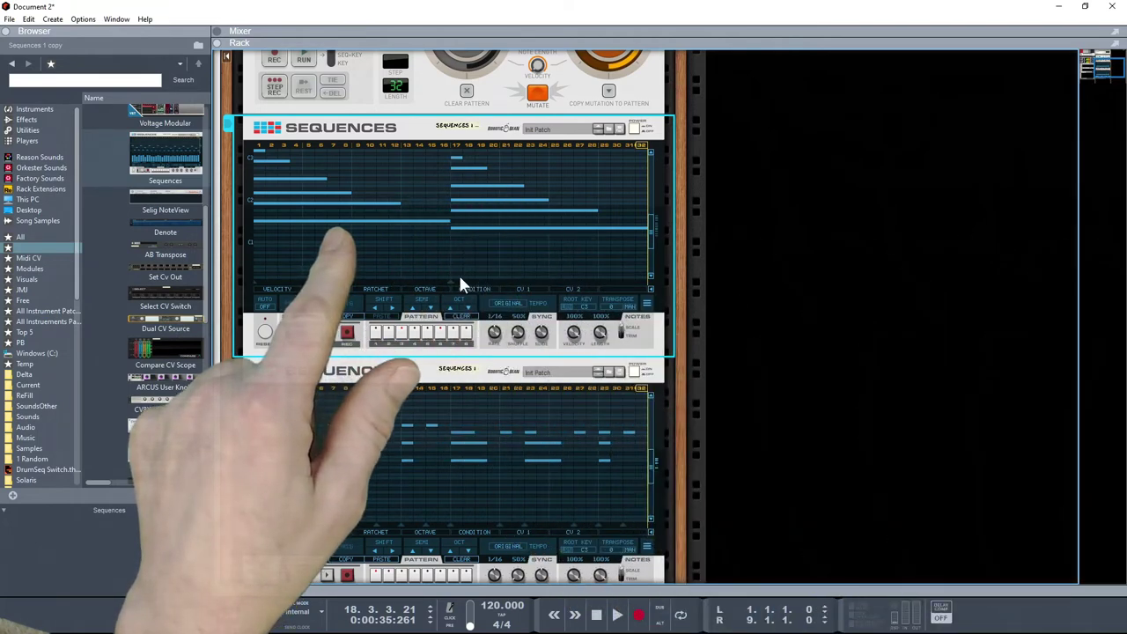
{"action": "left_click_drag", "start_coordinate": [651, 238], "coordinate": [649, 233]}
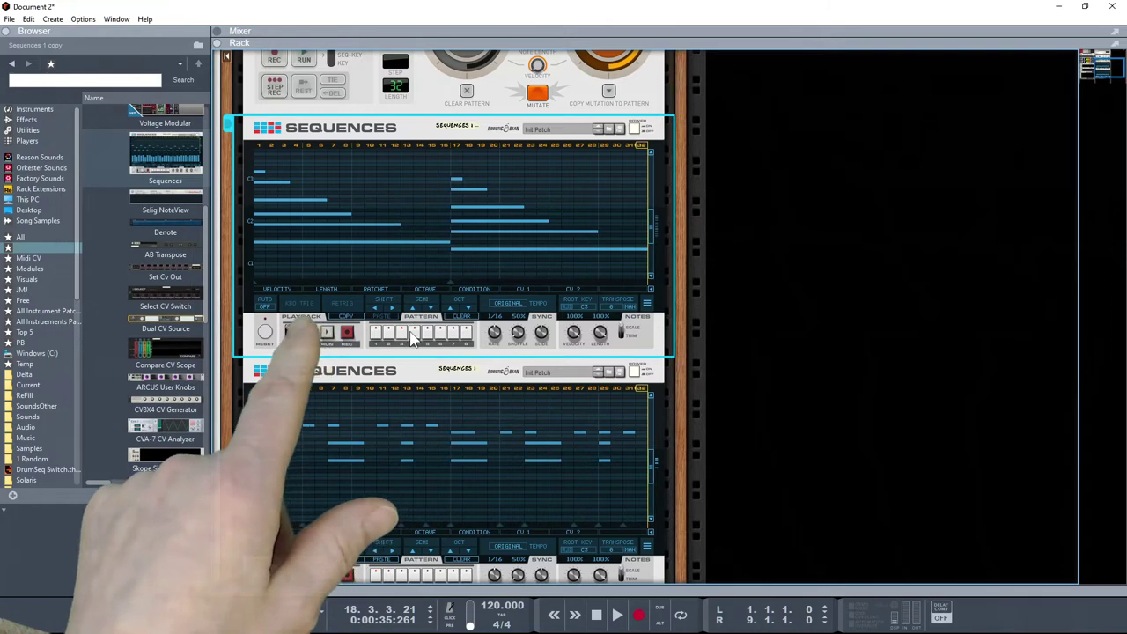
Display pattern 4 in both Sequences 1 and its copy and compare their held notes.
{"action": "left_click", "coordinate": [414, 330]}
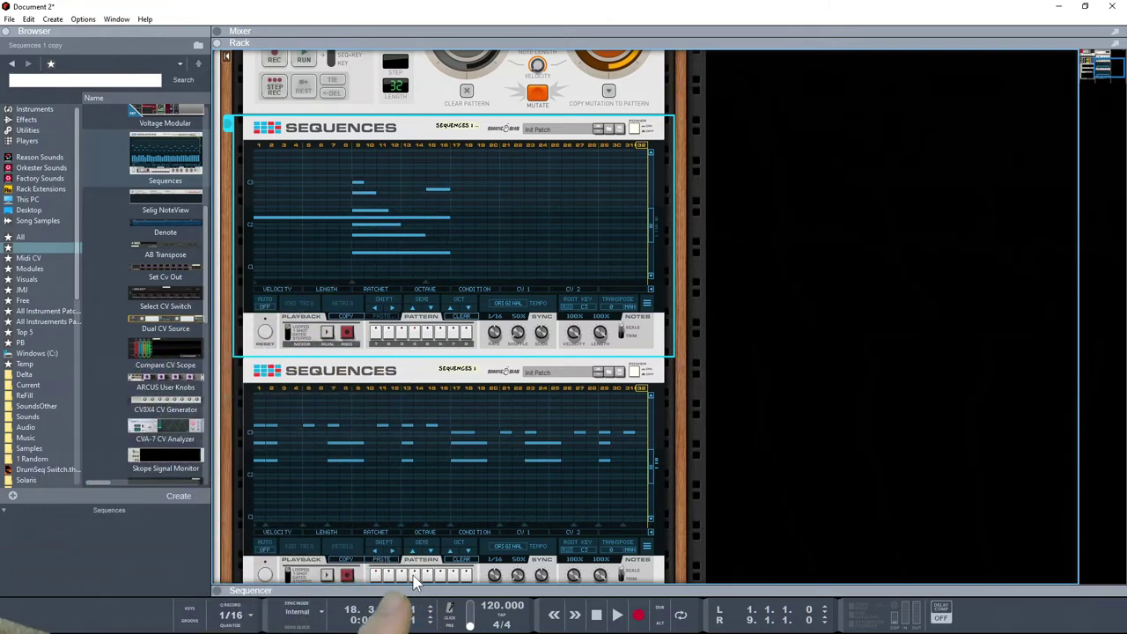
{"action": "left_click", "coordinate": [413, 577]}
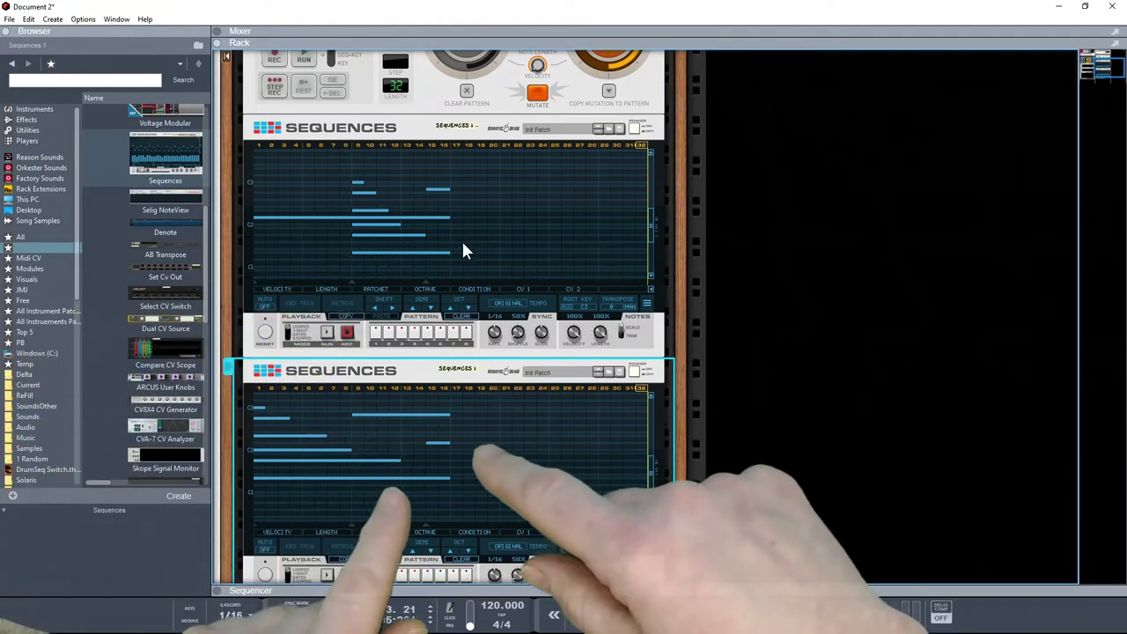
{"action": "left_click_drag", "start_coordinate": [652, 220], "coordinate": [652, 235]}
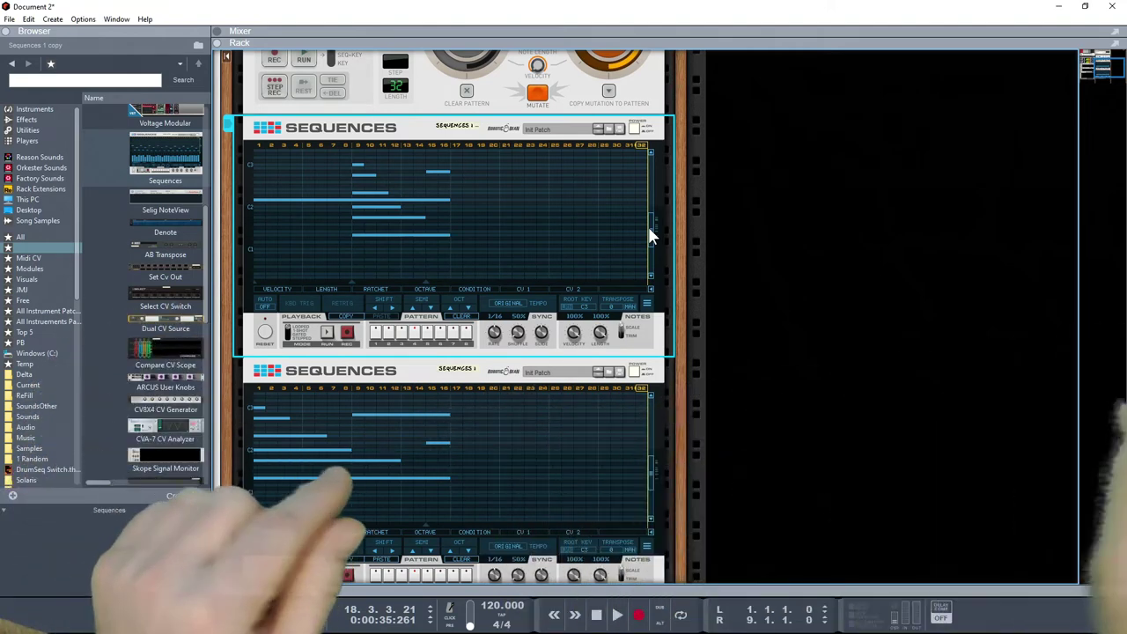
{"action": "scroll", "coordinate": [627, 264], "scroll_direction": "up", "scroll_amount": 3}
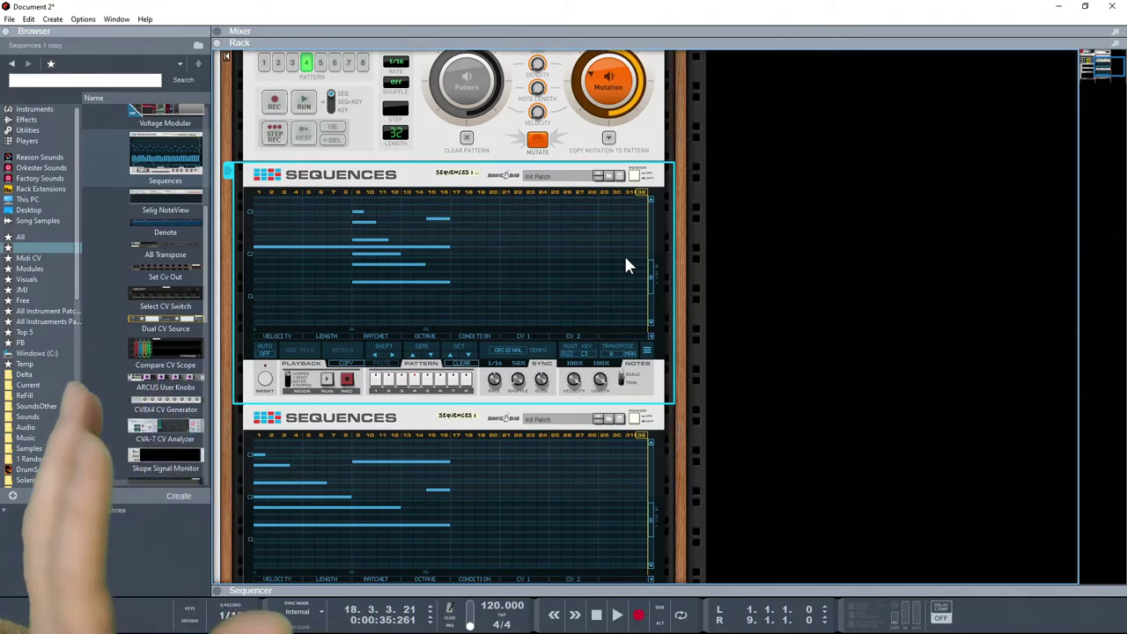
{"action": "scroll", "coordinate": [627, 264], "scroll_direction": "up", "scroll_amount": 3}
{"action": "scroll", "coordinate": [626, 263], "scroll_direction": "up", "scroll_amount": 2}
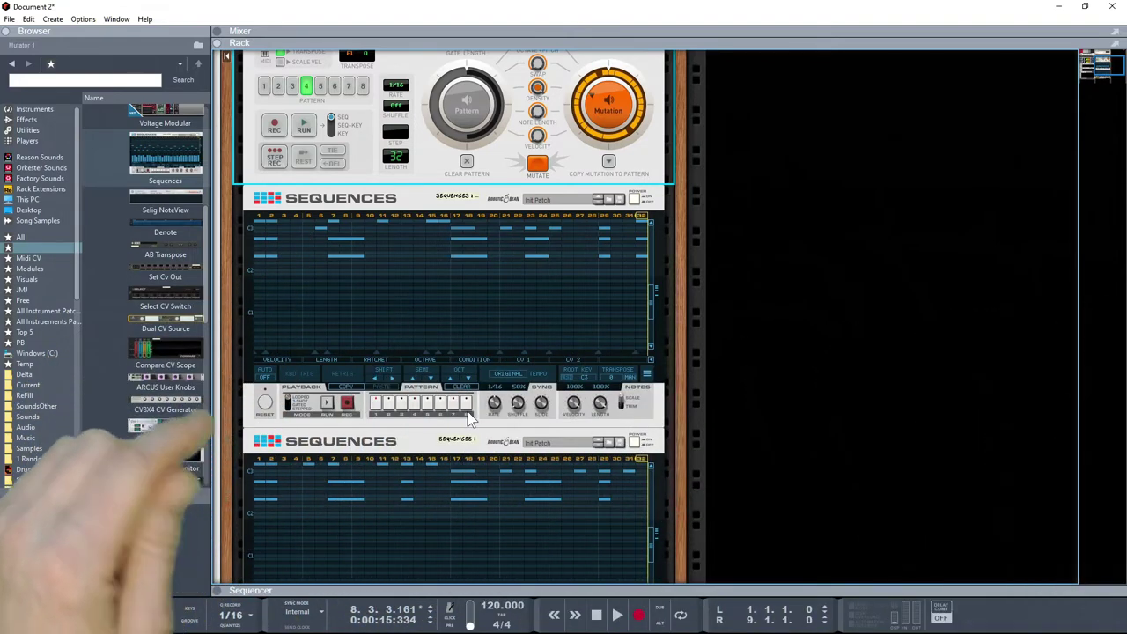
Compare the original held-note patterns in Sequences 1 with the mutated results in its copy, starting from pattern 2.
{"action": "left_click", "coordinate": [389, 406]}
{"action": "scroll", "coordinate": [392, 472], "scroll_direction": "down", "scroll_amount": 2}
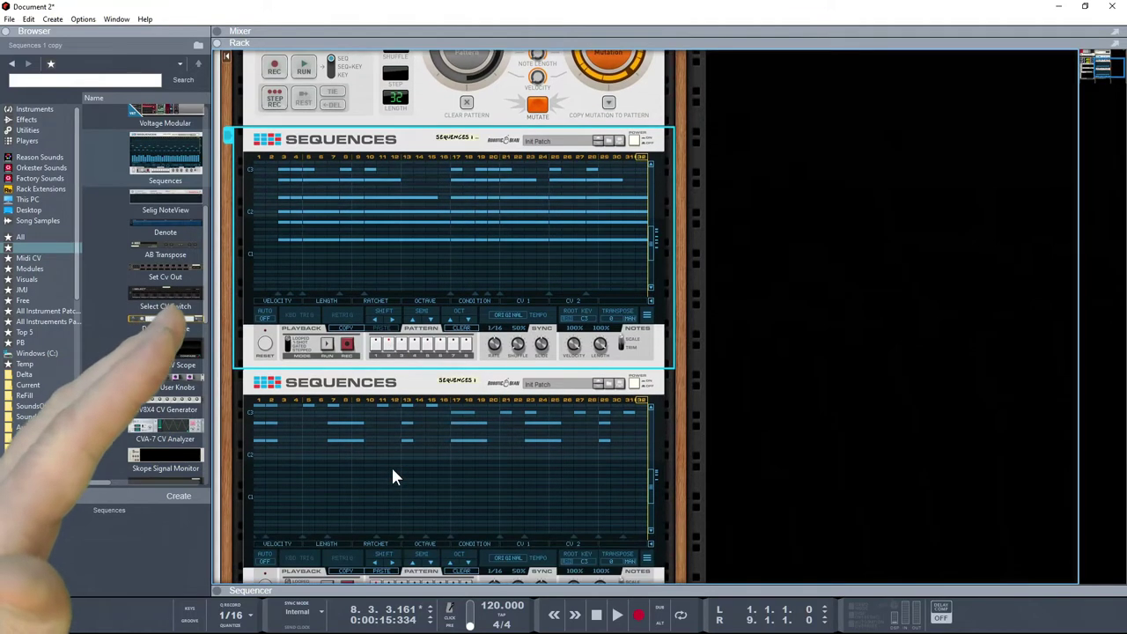
{"action": "scroll", "coordinate": [364, 528], "scroll_direction": "down", "scroll_amount": 1}
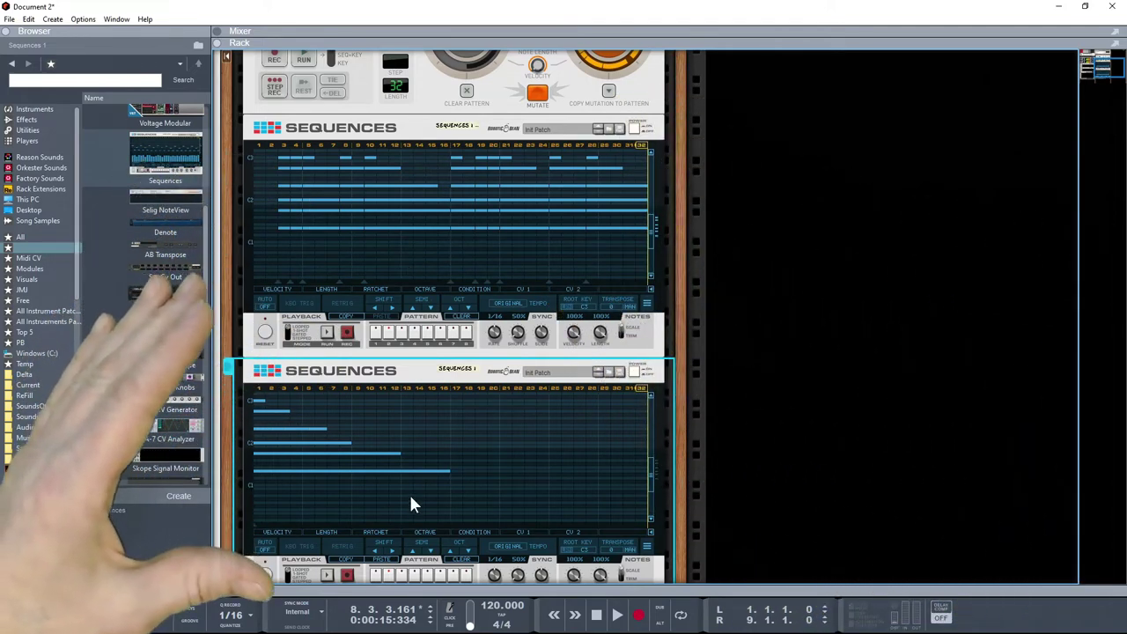
{"action": "left_click", "coordinate": [402, 576]}
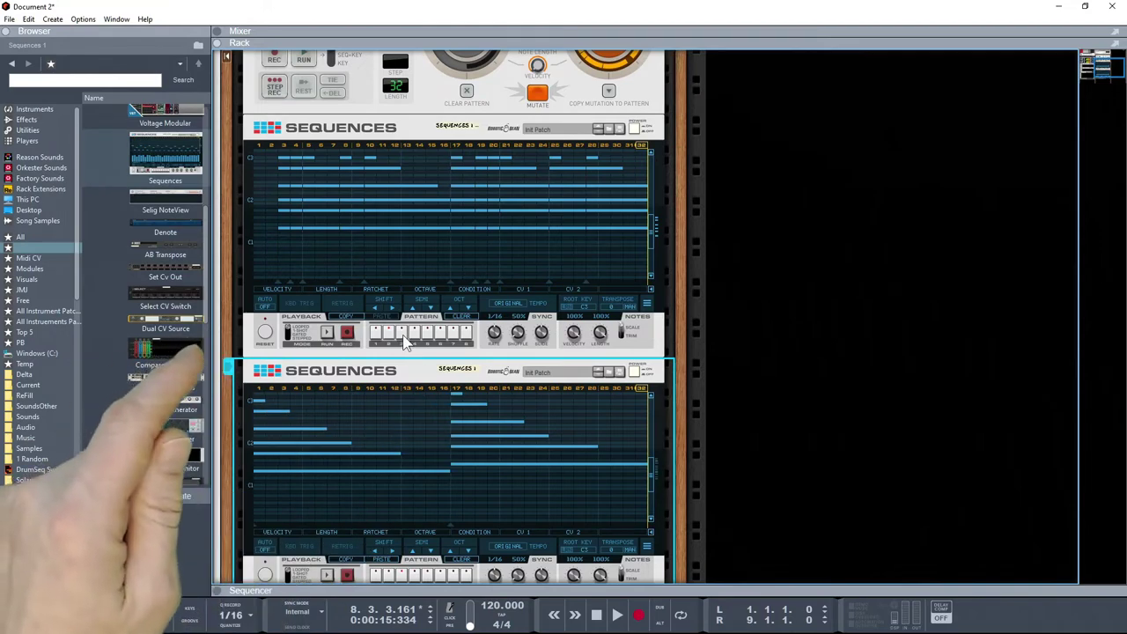
{"action": "left_click", "coordinate": [405, 342]}
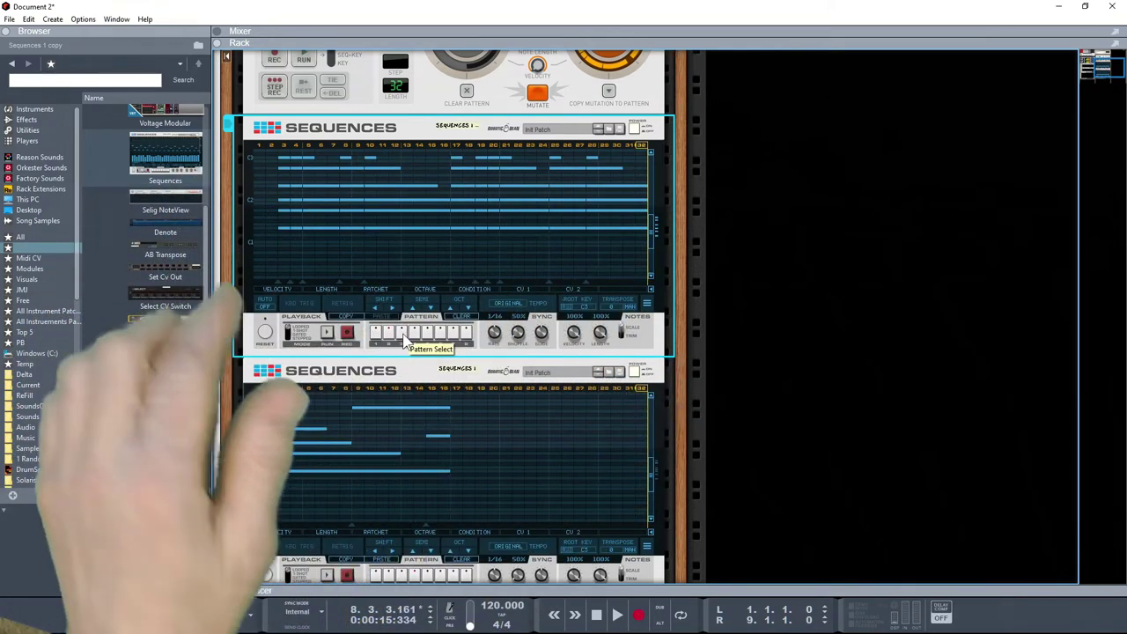
{"action": "left_click", "coordinate": [389, 334]}
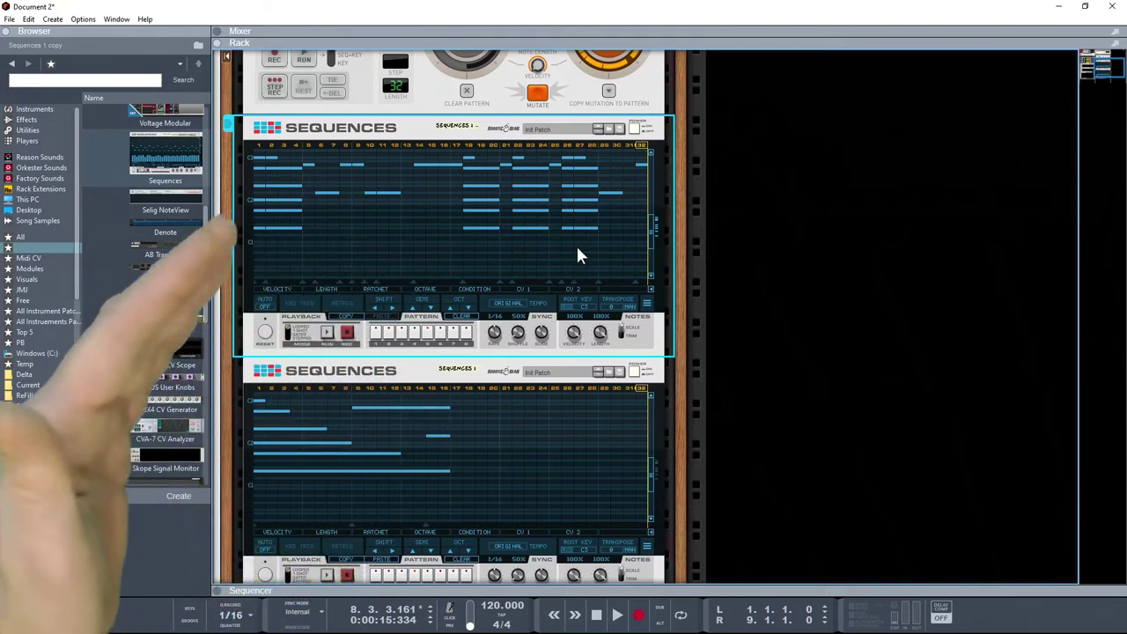
Select drum pattern 5 in Sequences 1 and show its Condition lane.
{"action": "scroll", "coordinate": [614, 249], "scroll_direction": "up", "scroll_amount": 3}
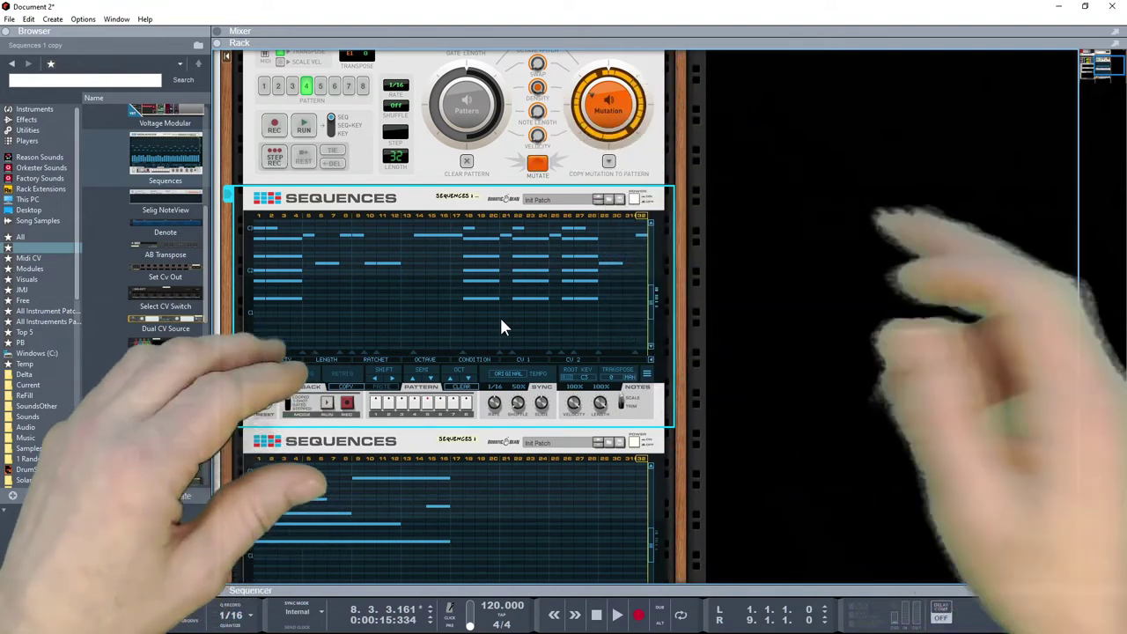
{"action": "scroll", "coordinate": [508, 315], "scroll_direction": "up", "scroll_amount": 1}
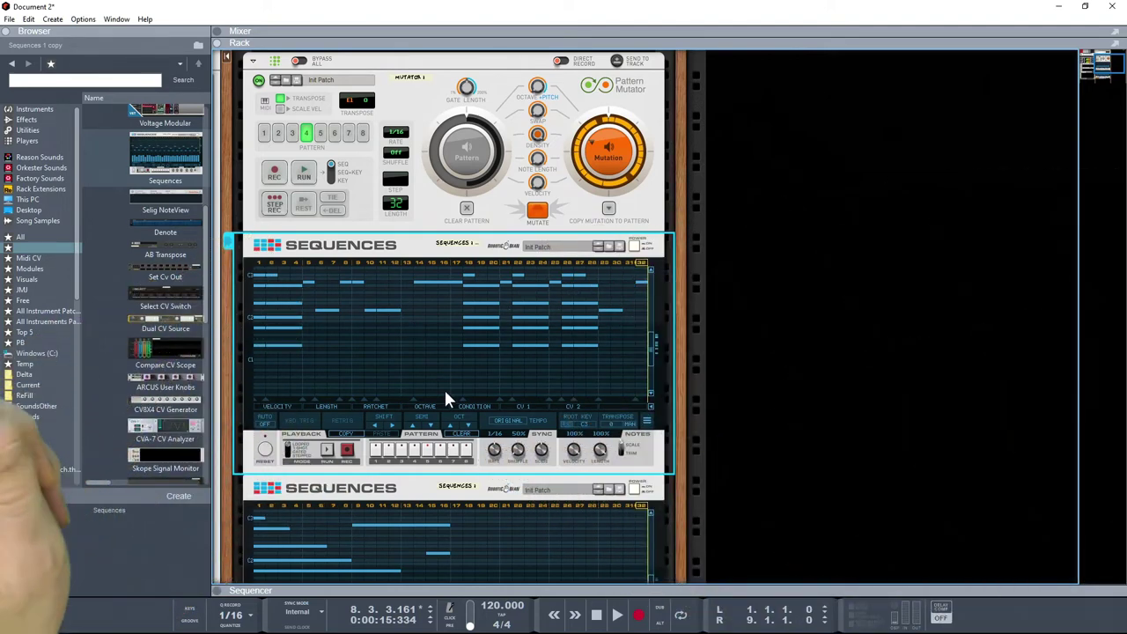
{"action": "scroll", "coordinate": [446, 398], "scroll_direction": "down", "scroll_amount": 3}
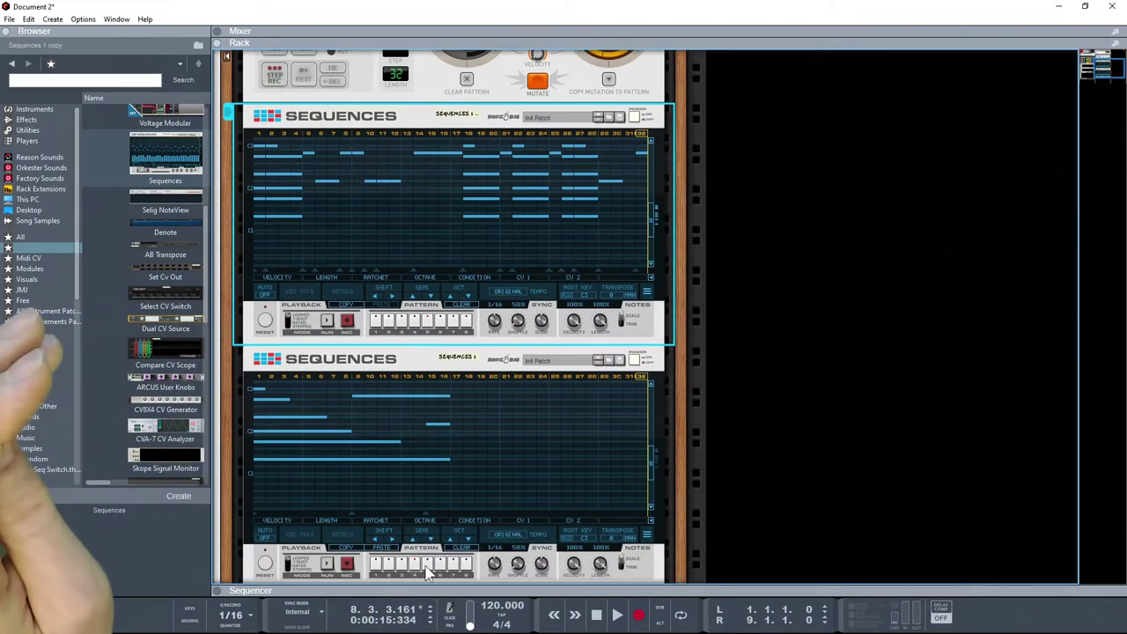
{"action": "left_click", "coordinate": [430, 569]}
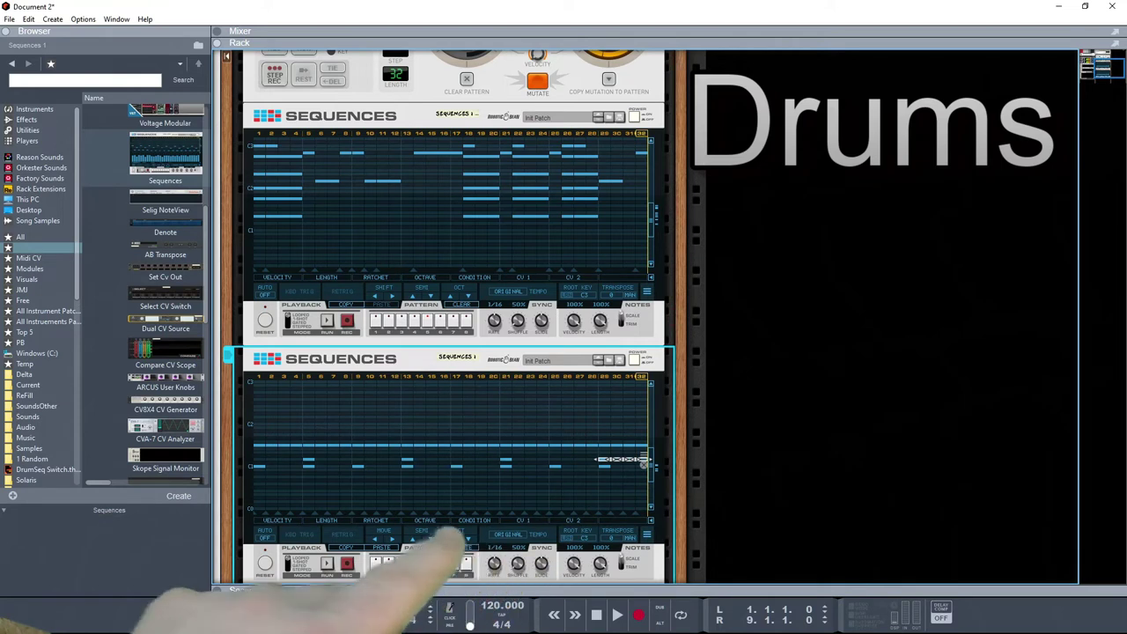
{"action": "left_click", "coordinate": [467, 520]}
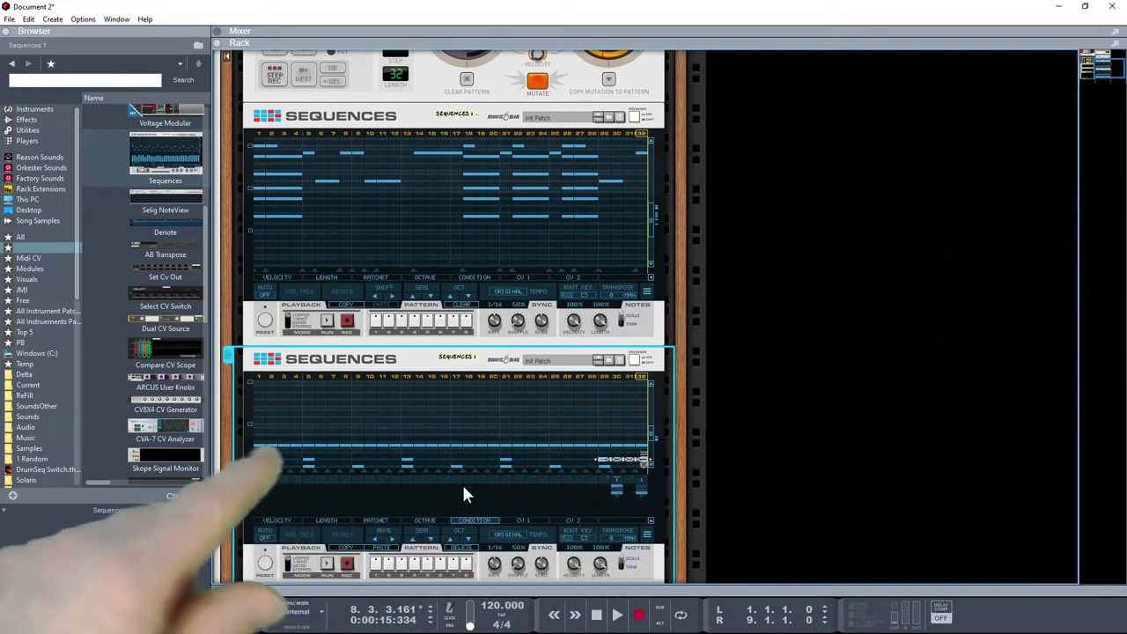
Replace the PL Chromatic instrument with the Pet Shopping.repatch drum patch and audition the drum pattern from Sequences 1.
{"action": "scroll", "coordinate": [438, 441], "scroll_direction": "down", "scroll_amount": 3}
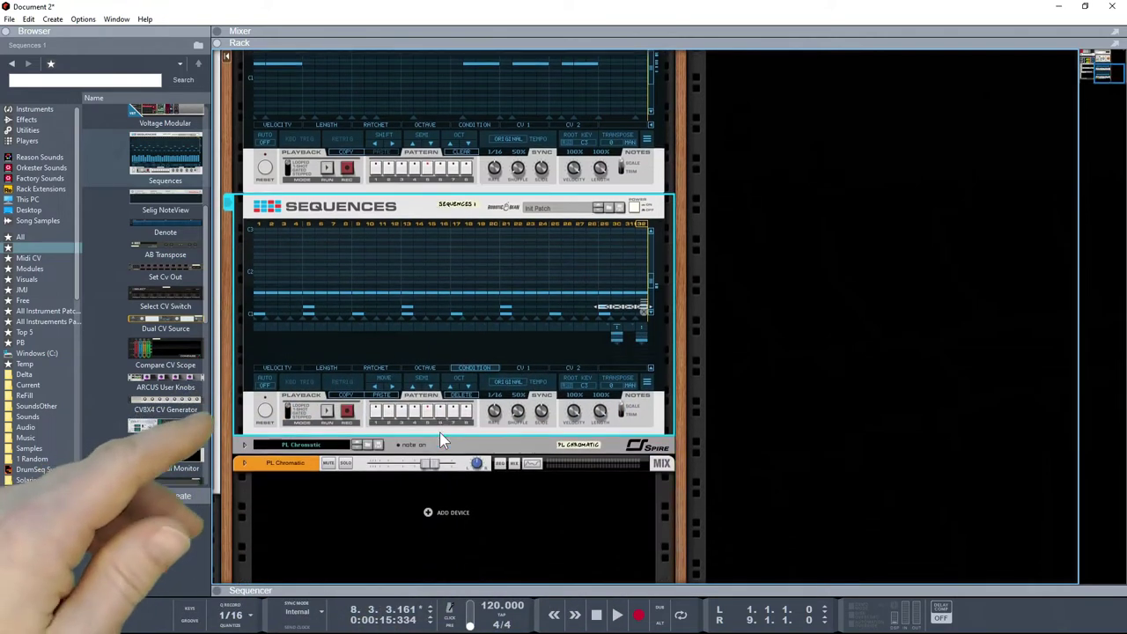
{"action": "left_click", "coordinate": [123, 187]}
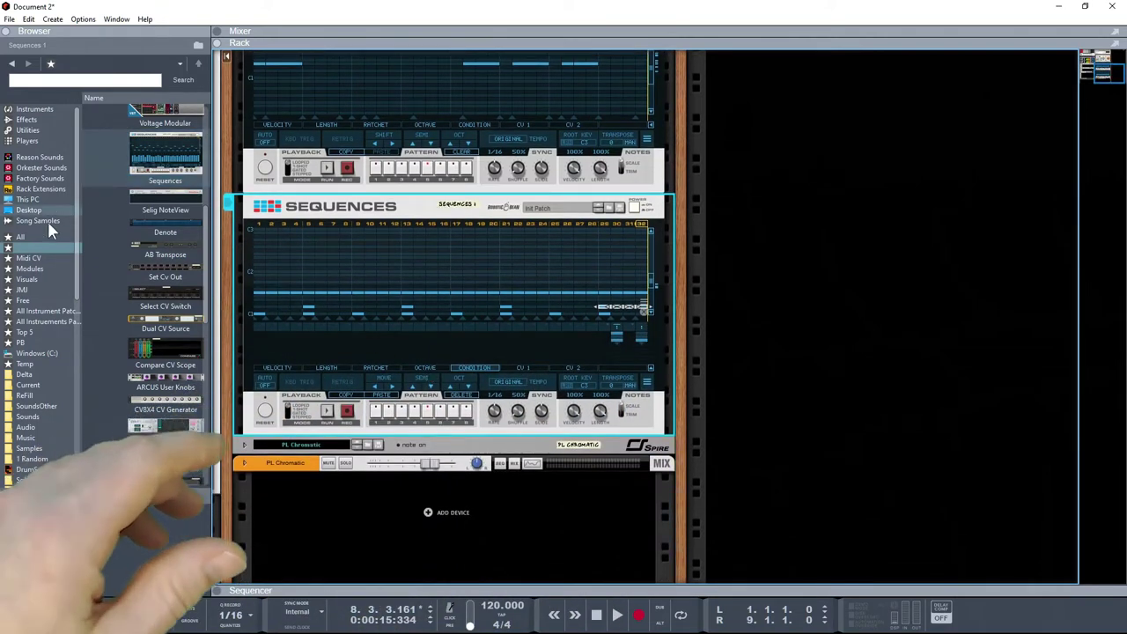
{"action": "scroll", "coordinate": [146, 205], "scroll_direction": "up", "scroll_amount": 3}
{"action": "scroll", "coordinate": [144, 203], "scroll_direction": "up", "scroll_amount": 3}
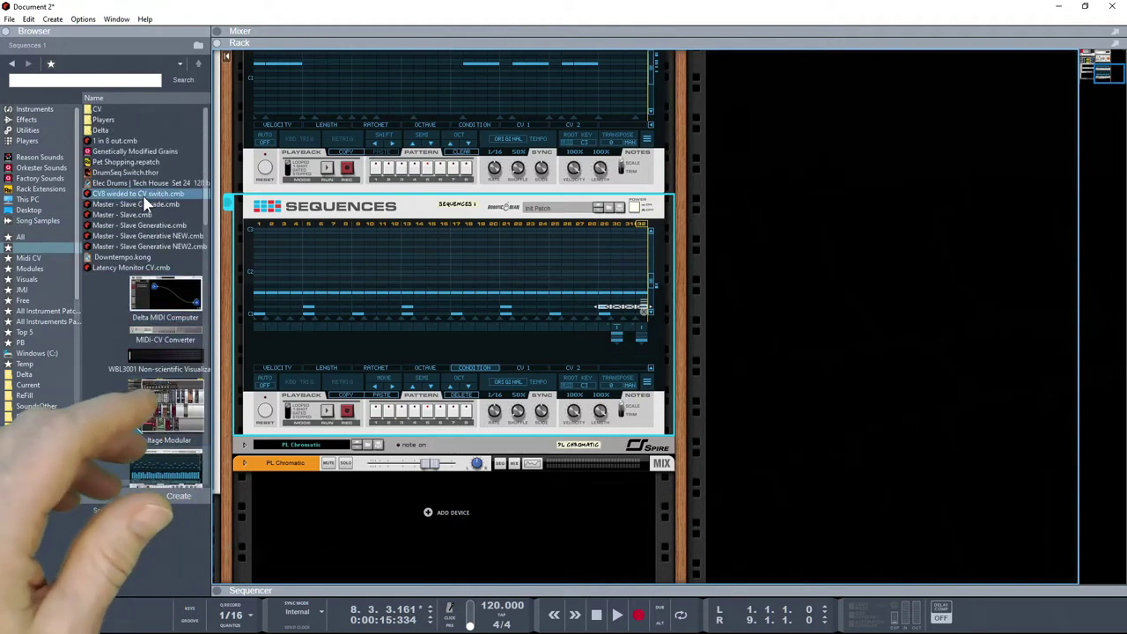
{"action": "left_click_drag", "start_coordinate": [114, 162], "coordinate": [398, 449]}
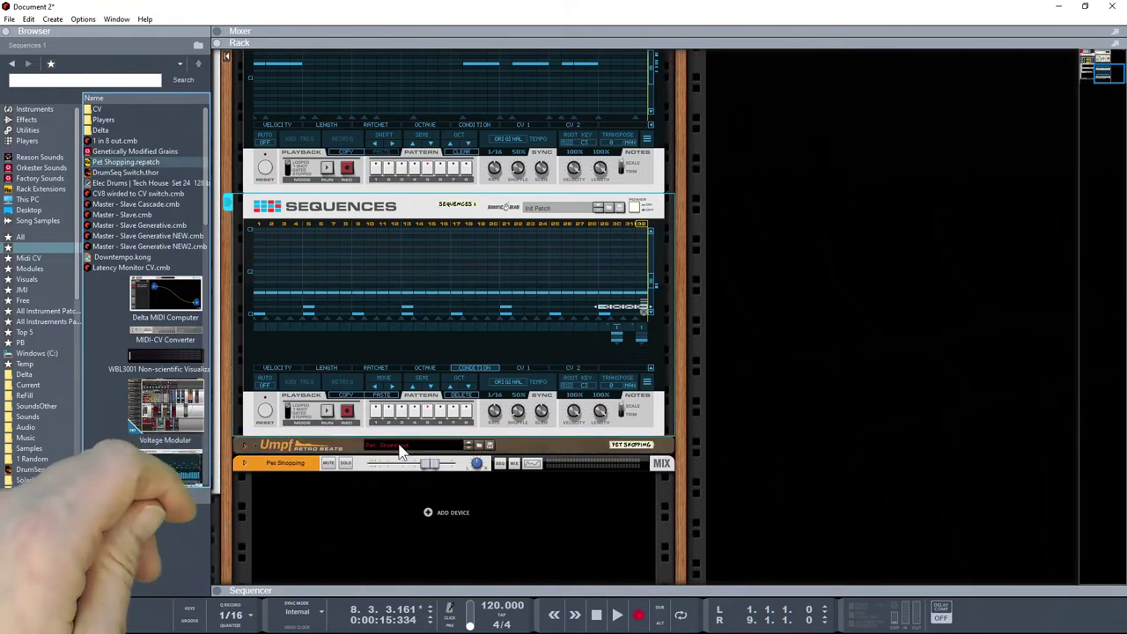
{"action": "left_click", "coordinate": [327, 415]}
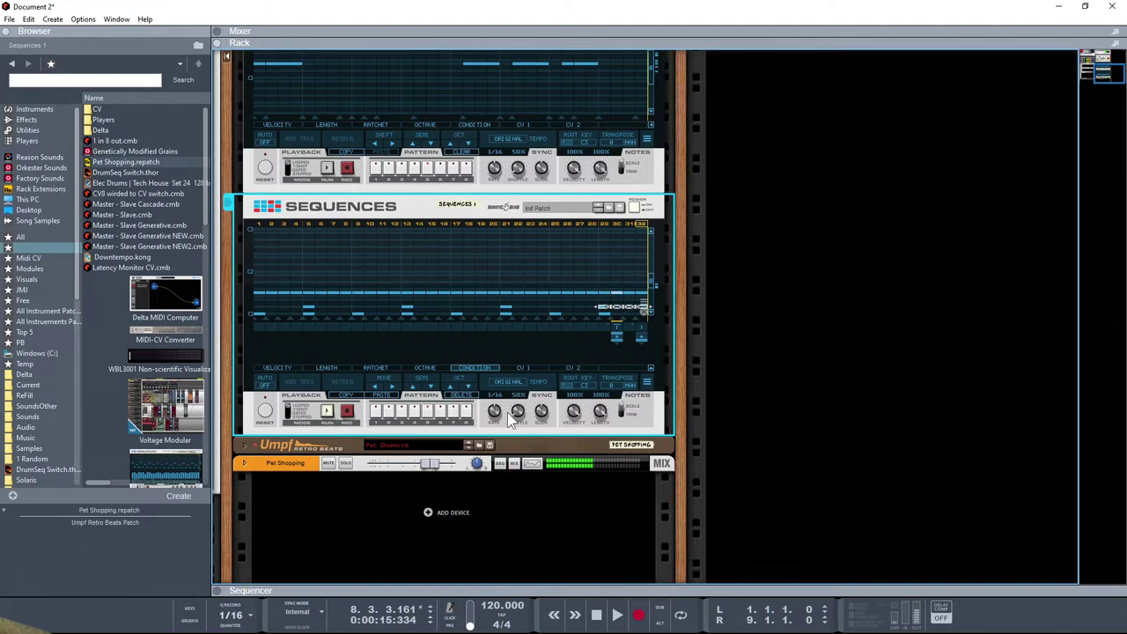
{"action": "left_click", "coordinate": [327, 414]}
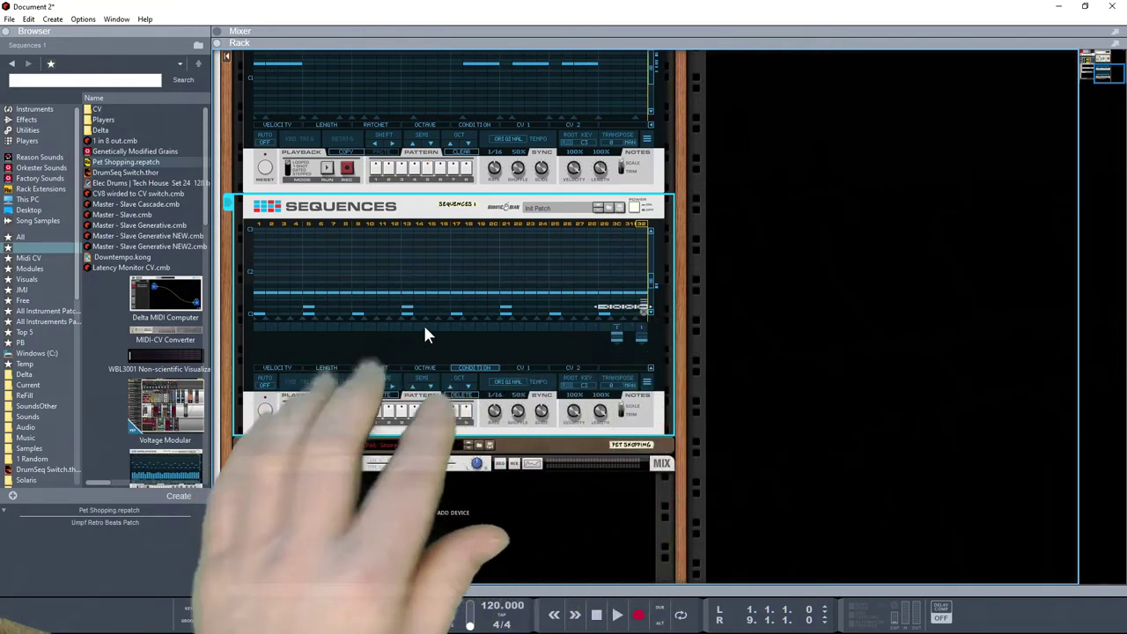
Select pattern 5 in the Pattern Mutator.
{"action": "scroll", "coordinate": [424, 306], "scroll_direction": "up", "scroll_amount": 4}
{"action": "scroll", "coordinate": [423, 305], "scroll_direction": "up", "scroll_amount": 4}
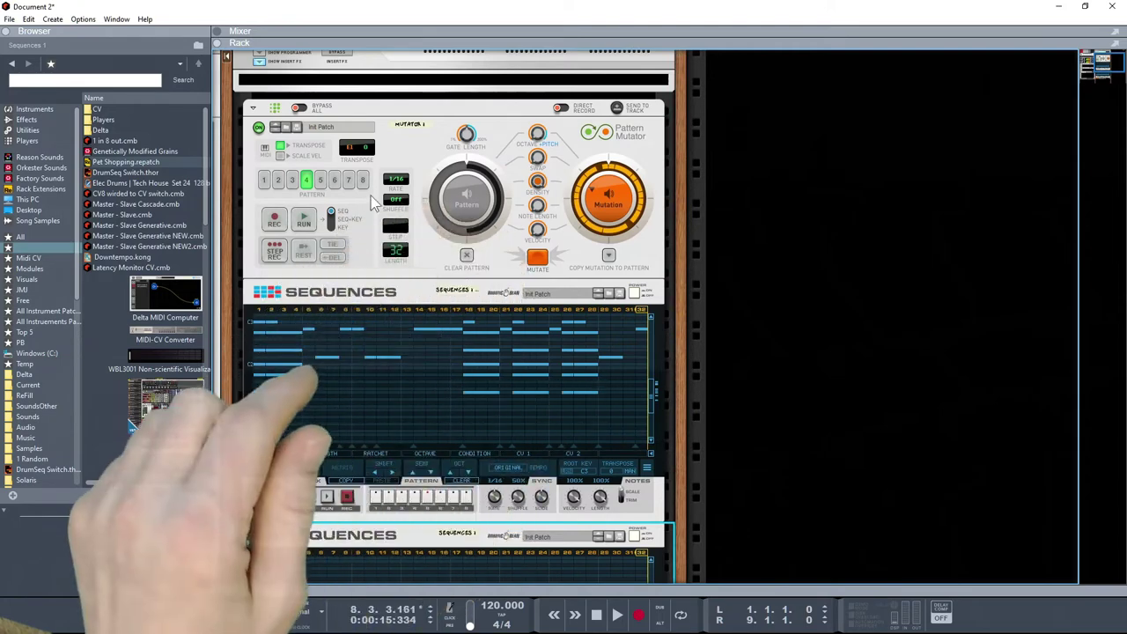
{"action": "left_click", "coordinate": [320, 181]}
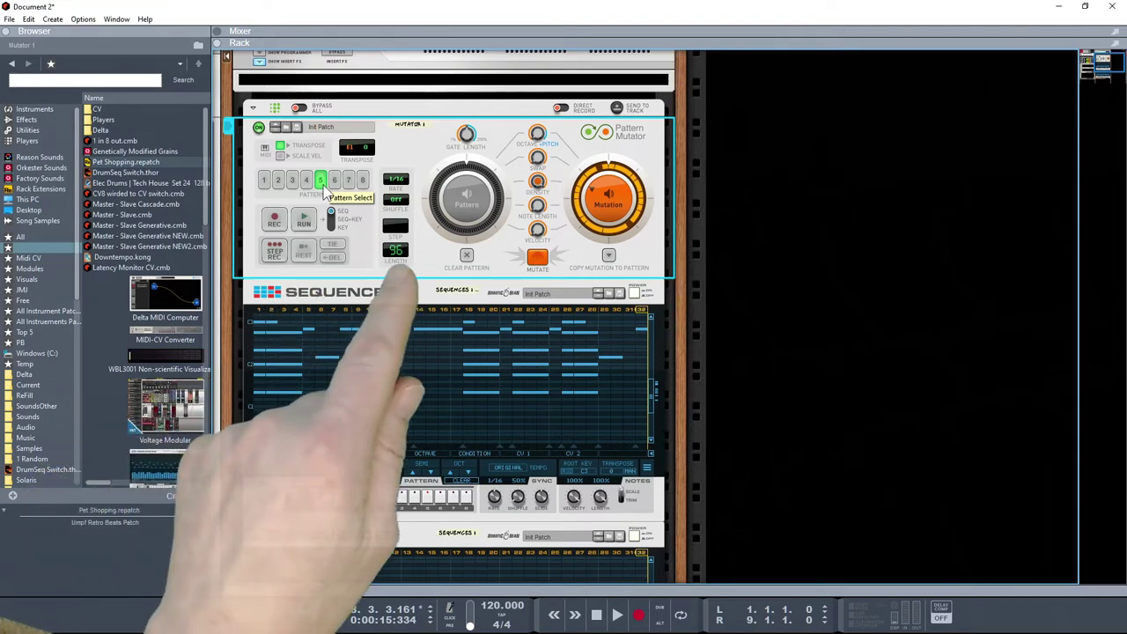
{"action": "scroll", "coordinate": [443, 292], "scroll_direction": "down", "scroll_amount": 3}
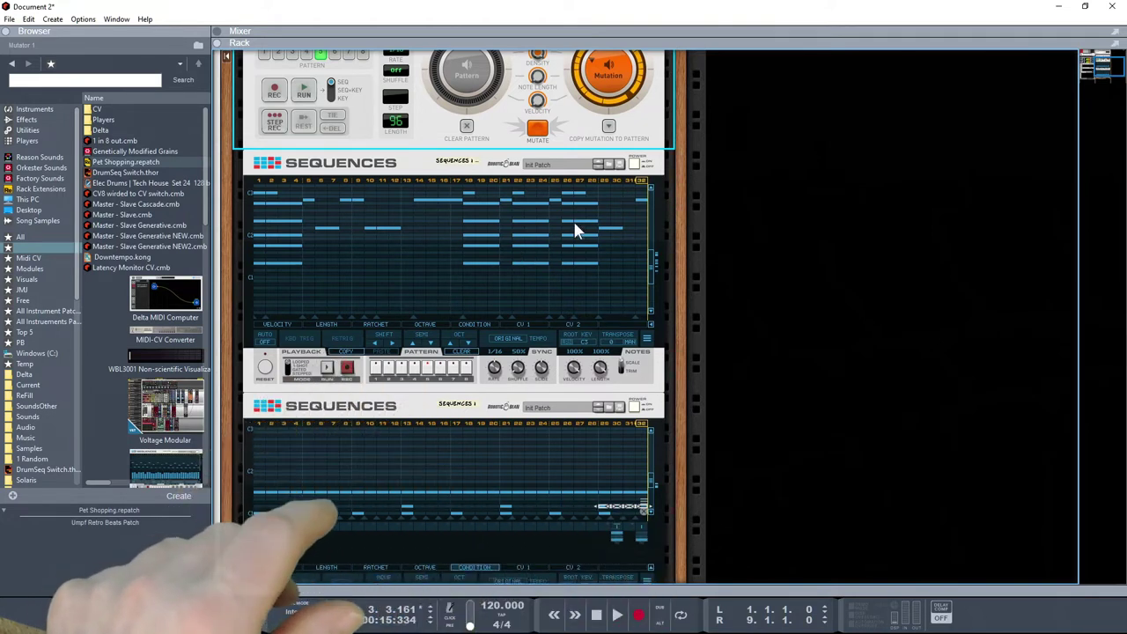
Switch off both Sequences 1 and Sequences 1 copy.
{"action": "left_click", "coordinate": [633, 166]}
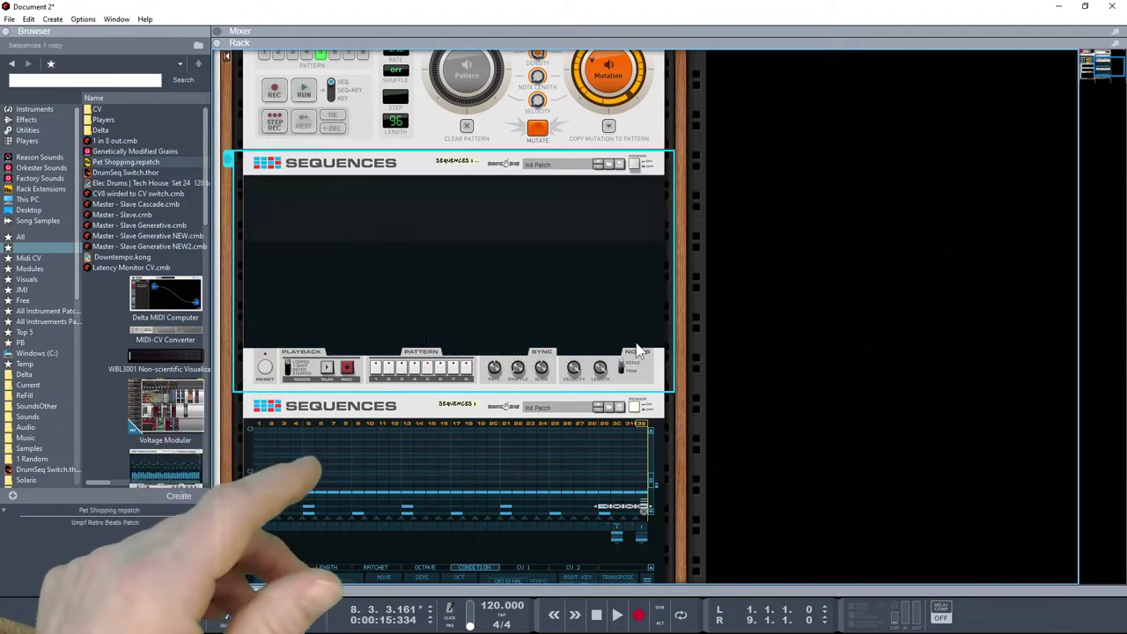
{"action": "left_click", "coordinate": [640, 407]}
{"action": "scroll", "coordinate": [543, 406], "scroll_direction": "up", "scroll_amount": 4}
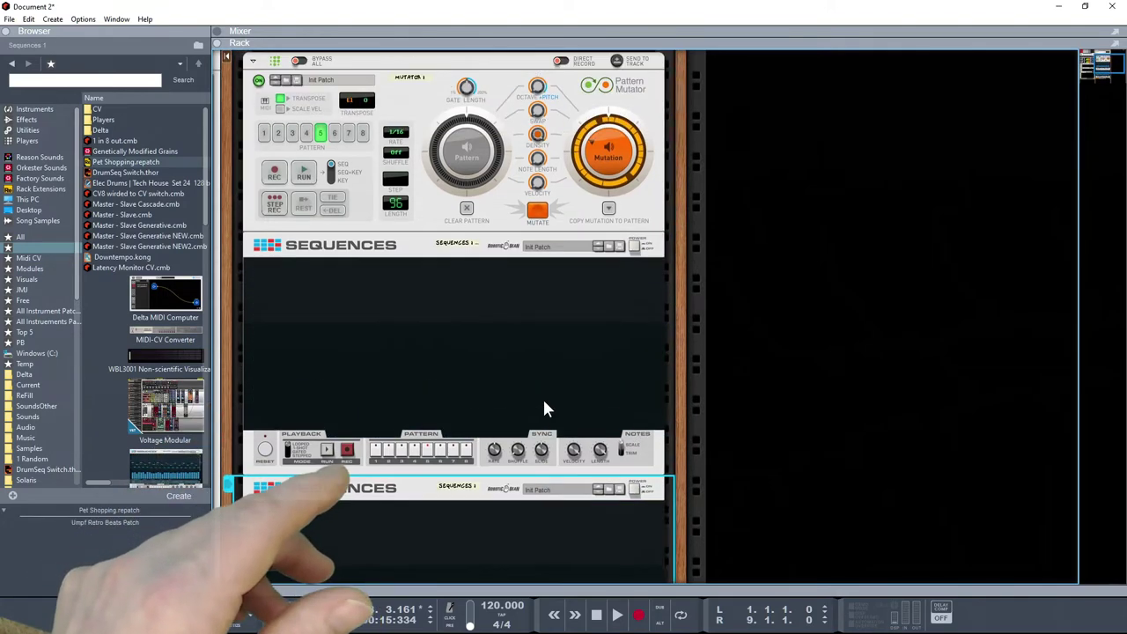
Run the Pattern Mutator and audition the original drum pattern, followed by its mutation.
{"action": "left_click", "coordinate": [303, 245]}
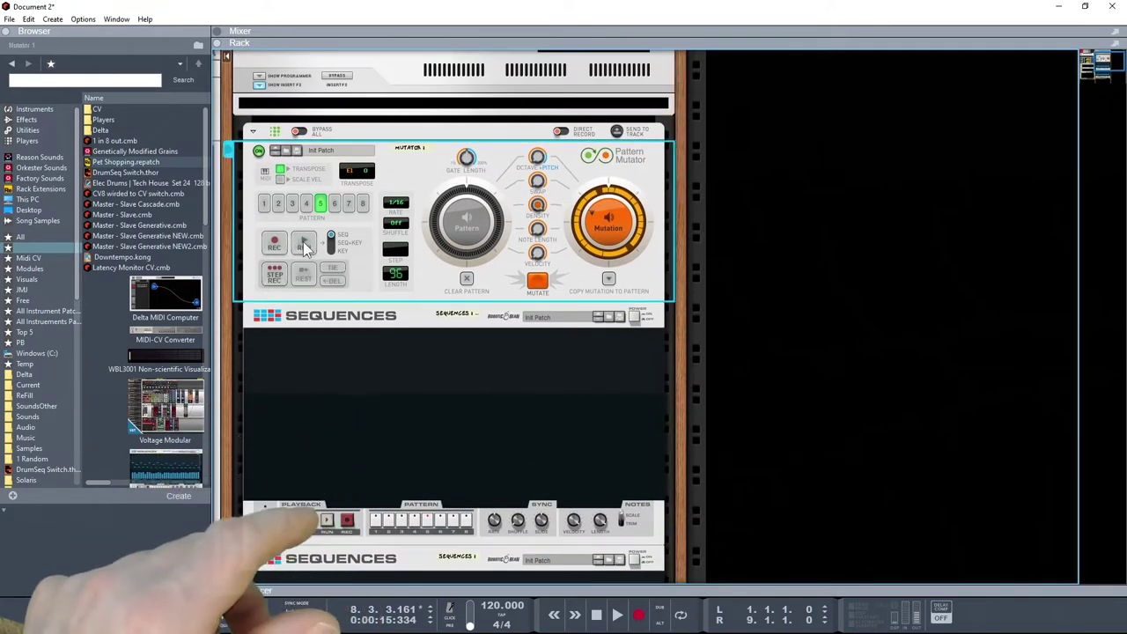
{"action": "left_click", "coordinate": [467, 230]}
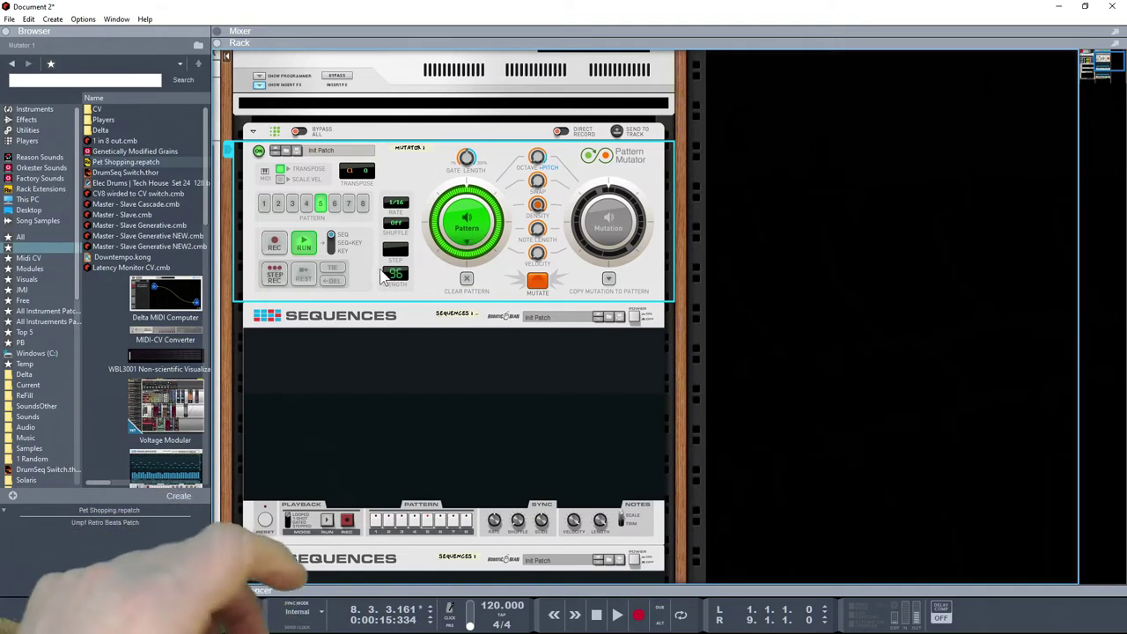
{"action": "left_click", "coordinate": [606, 231]}
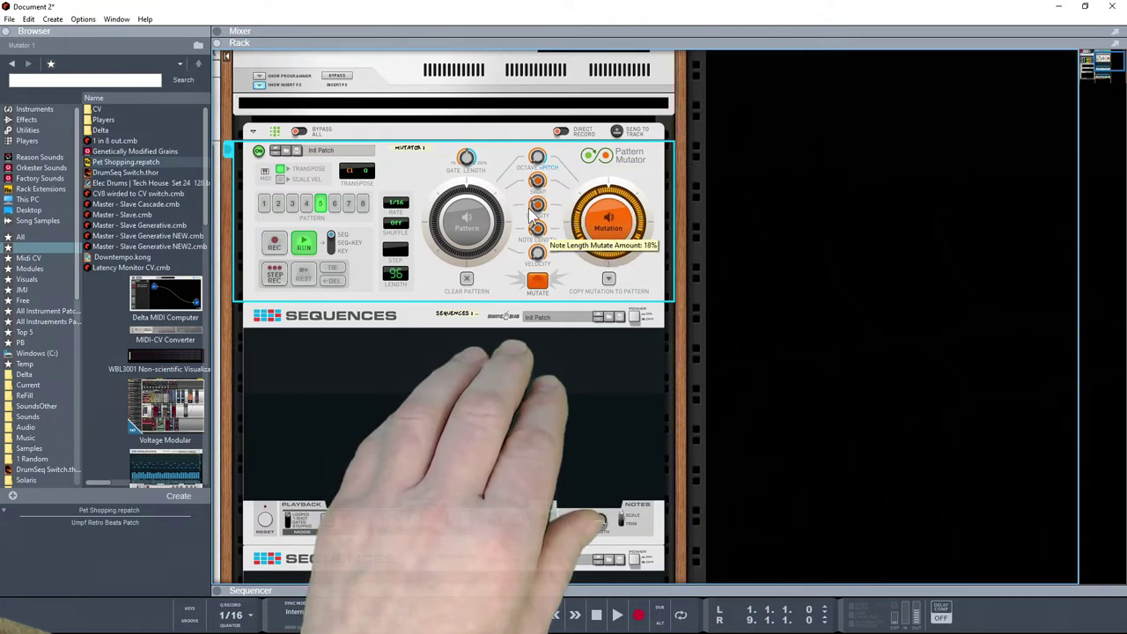
Adjust the Density and Note Length mutate amounts, with Note Length at 11%, and generate a new mutation.
{"action": "left_click_drag", "start_coordinate": [528, 210], "coordinate": [537, 227]}
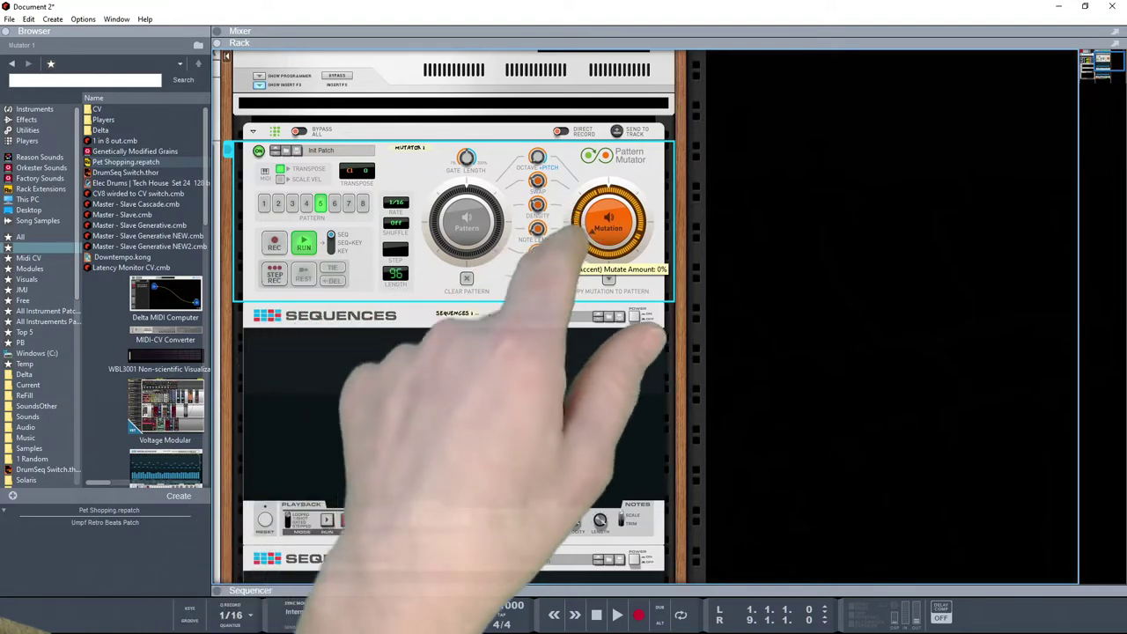
{"action": "left_click", "coordinate": [538, 281]}
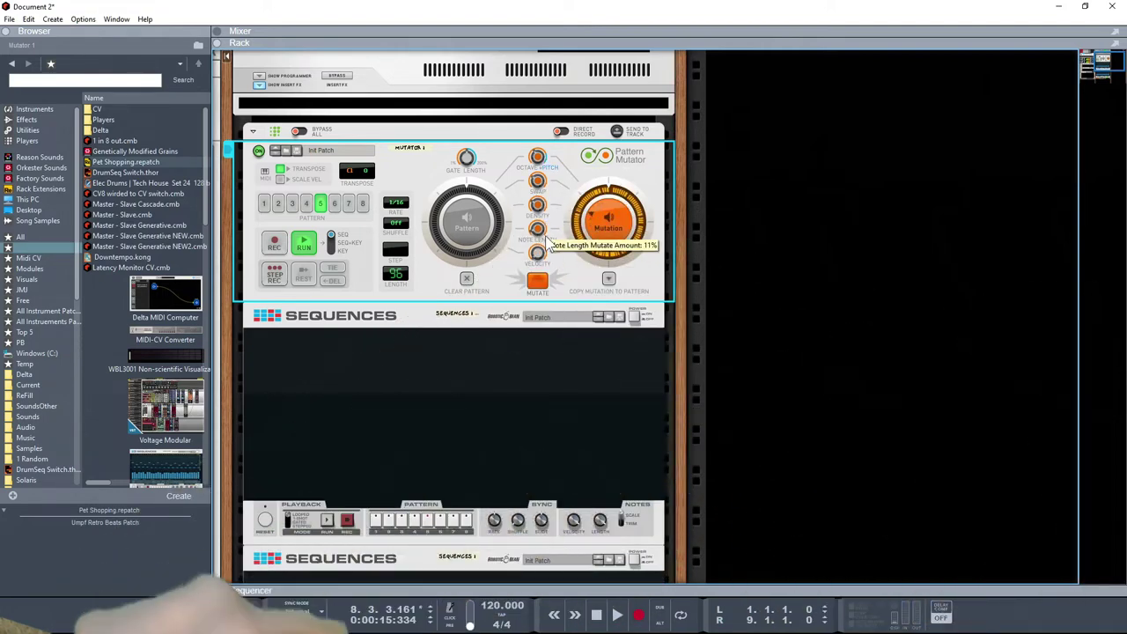
Switch Sequences 1 copy back on and clear its current pattern.
{"action": "left_click", "coordinate": [638, 320]}
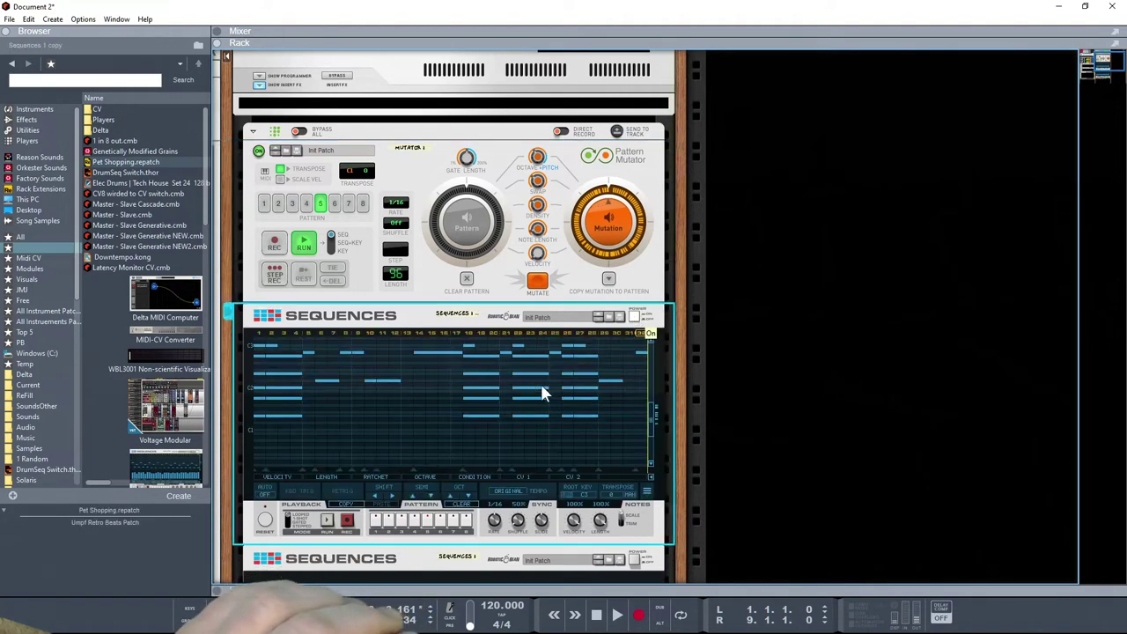
{"action": "scroll", "coordinate": [539, 382], "scroll_direction": "down", "scroll_amount": 2}
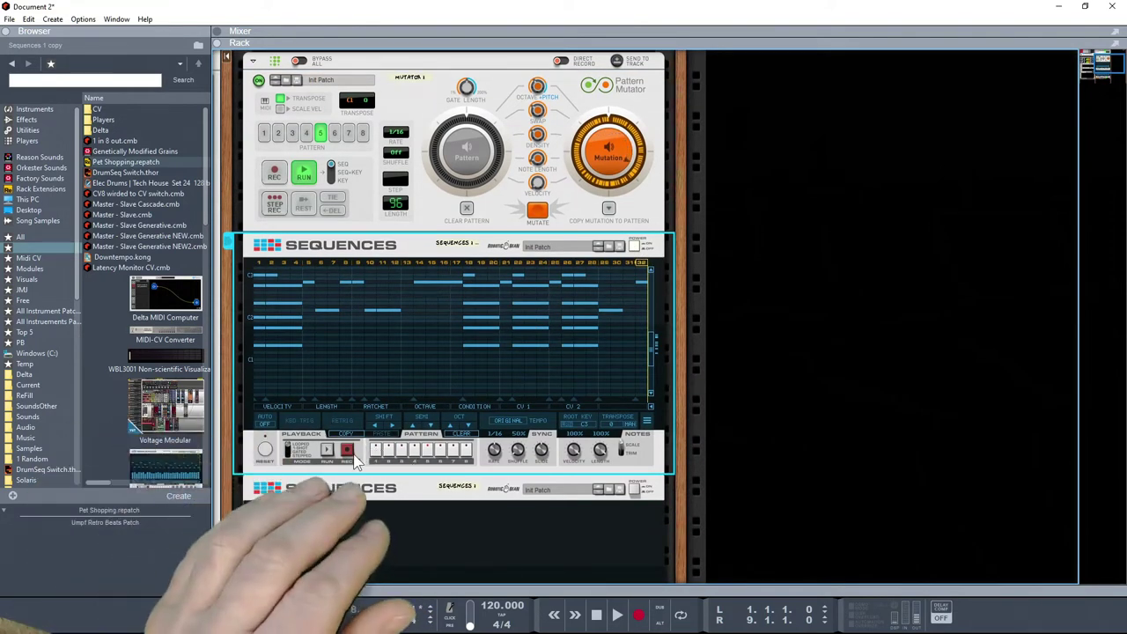
{"action": "left_click", "coordinate": [457, 435]}
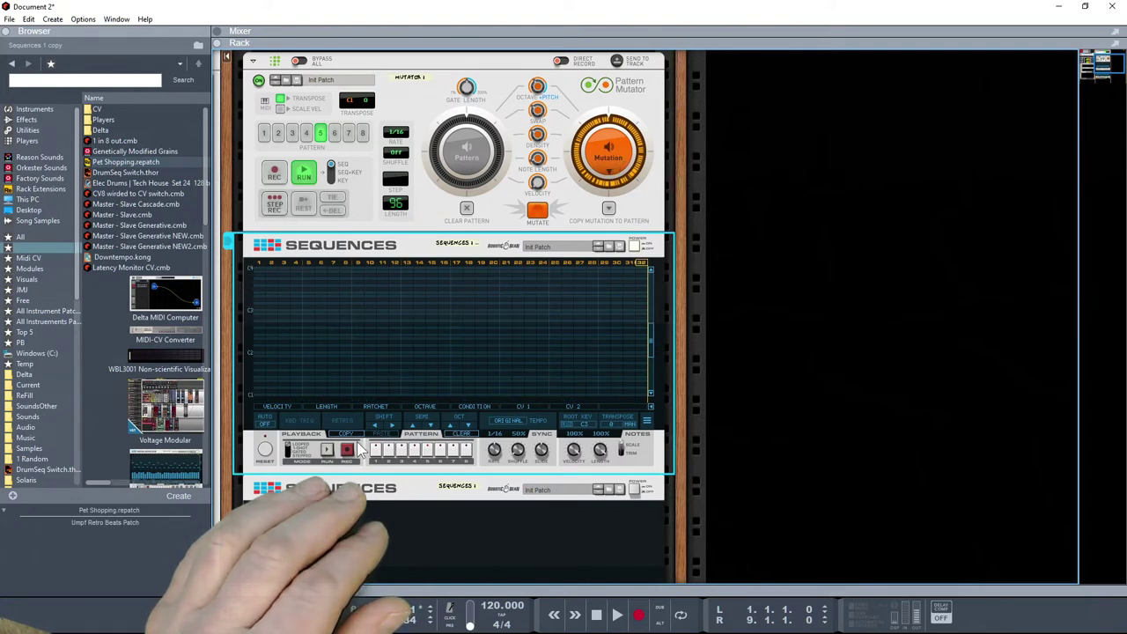
Record the mutated drum pattern into Sequences 1 copy and stop the Pattern Mutator.
{"action": "left_click", "coordinate": [348, 450]}
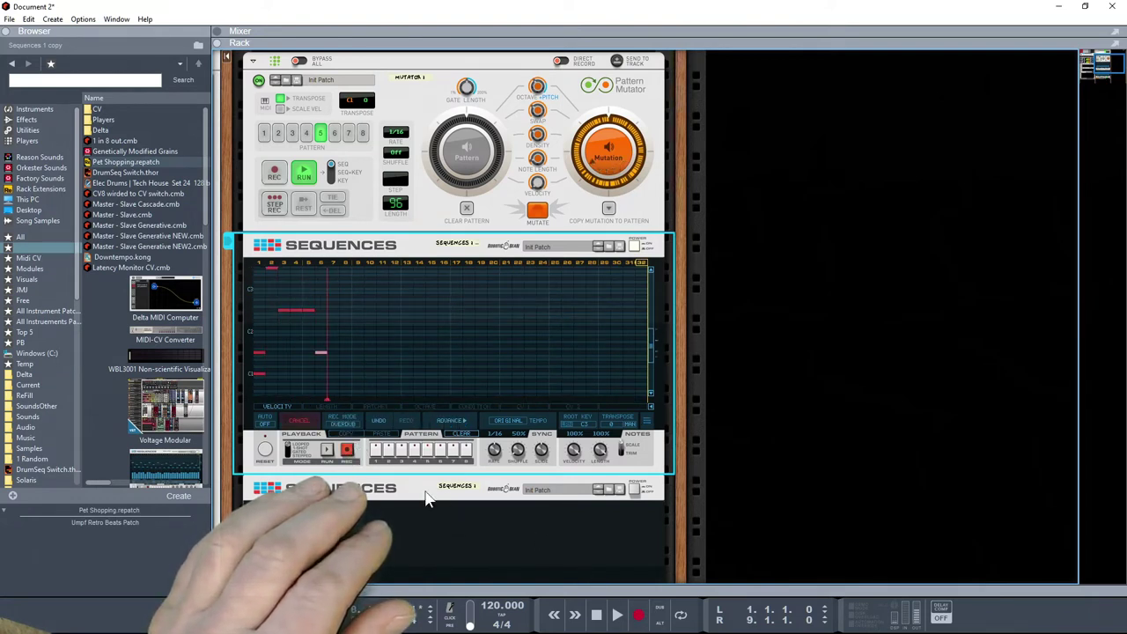
{"action": "left_click", "coordinate": [348, 450]}
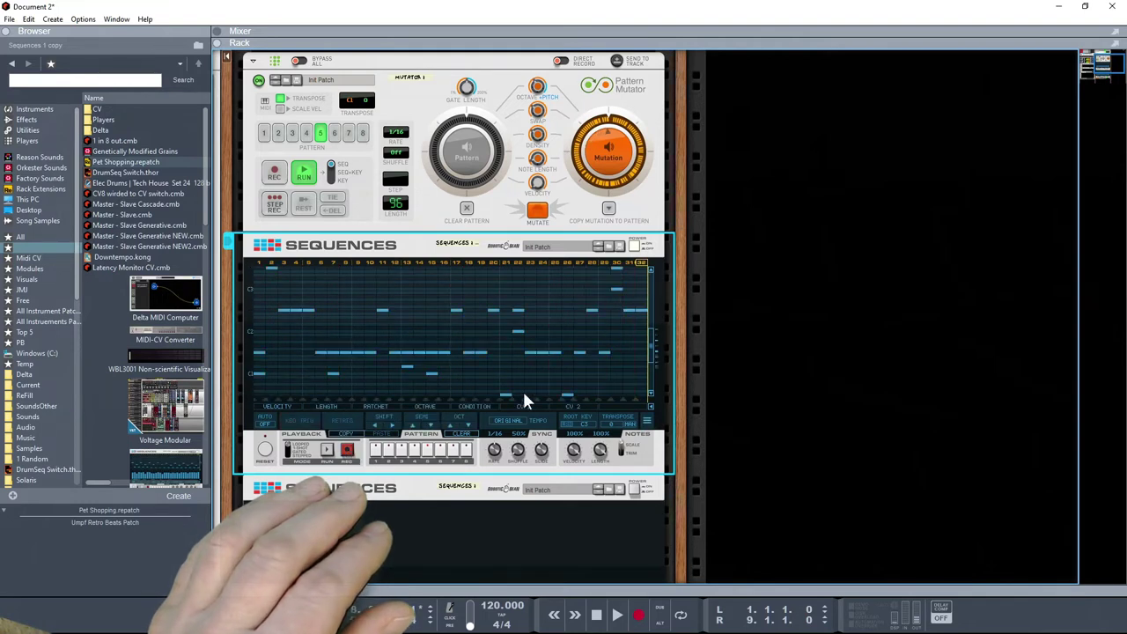
{"action": "left_click", "coordinate": [304, 173]}
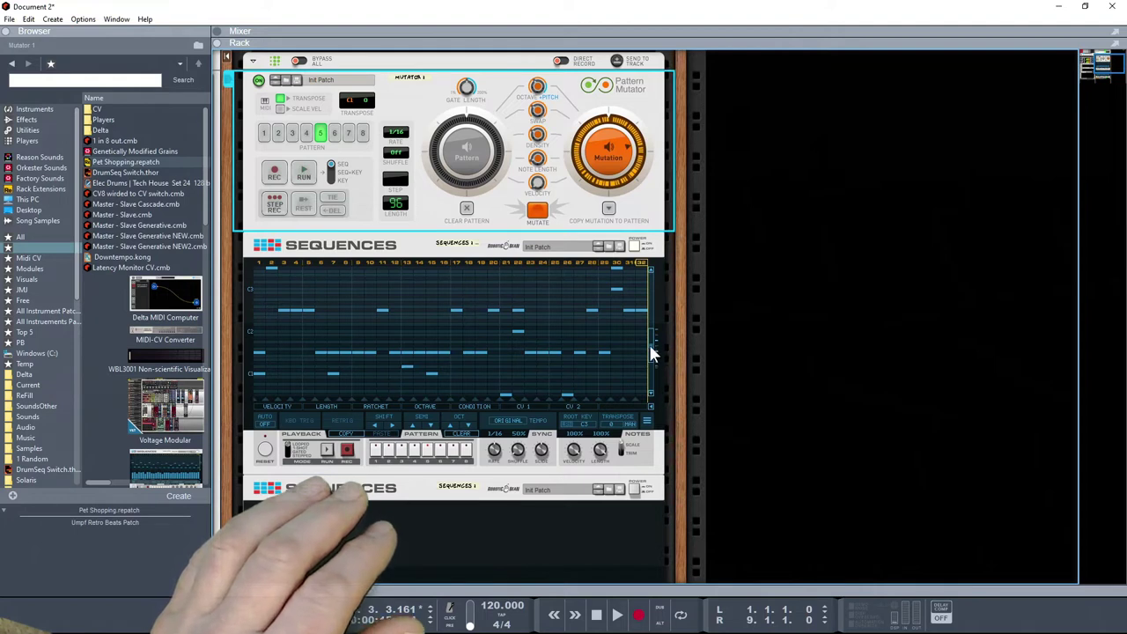
Mutate the drum pattern again, overdub it into Sequences 1 copy, and stop the Pattern Mutator.
{"action": "left_click_drag", "start_coordinate": [648, 344], "coordinate": [657, 318]}
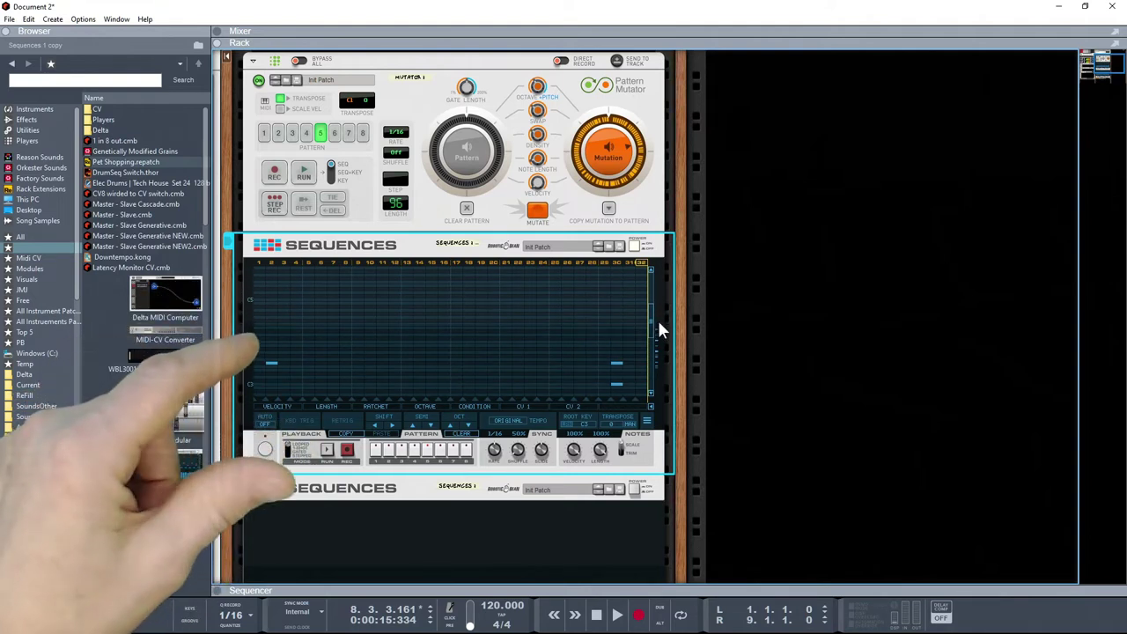
{"action": "left_click", "coordinate": [537, 211]}
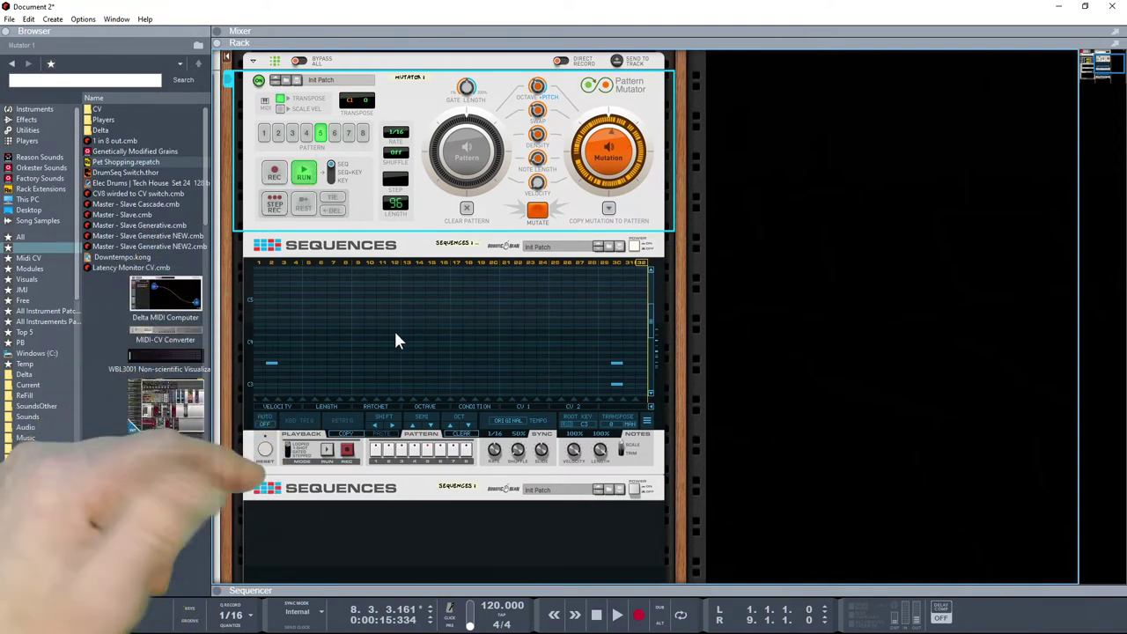
{"action": "left_click", "coordinate": [349, 451]}
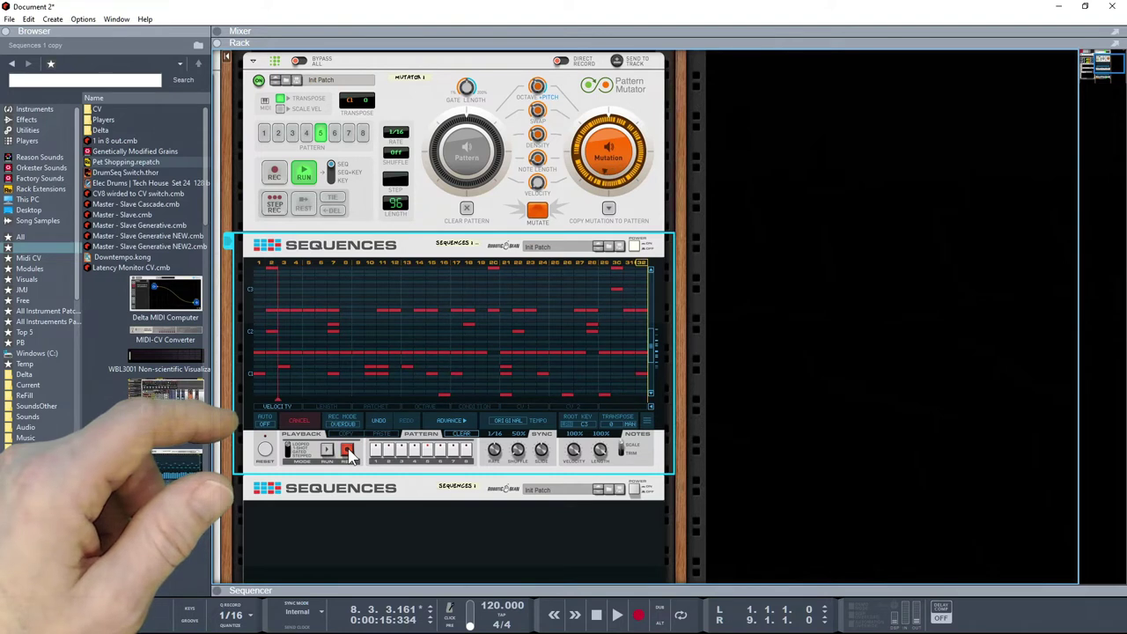
{"action": "left_click", "coordinate": [348, 452]}
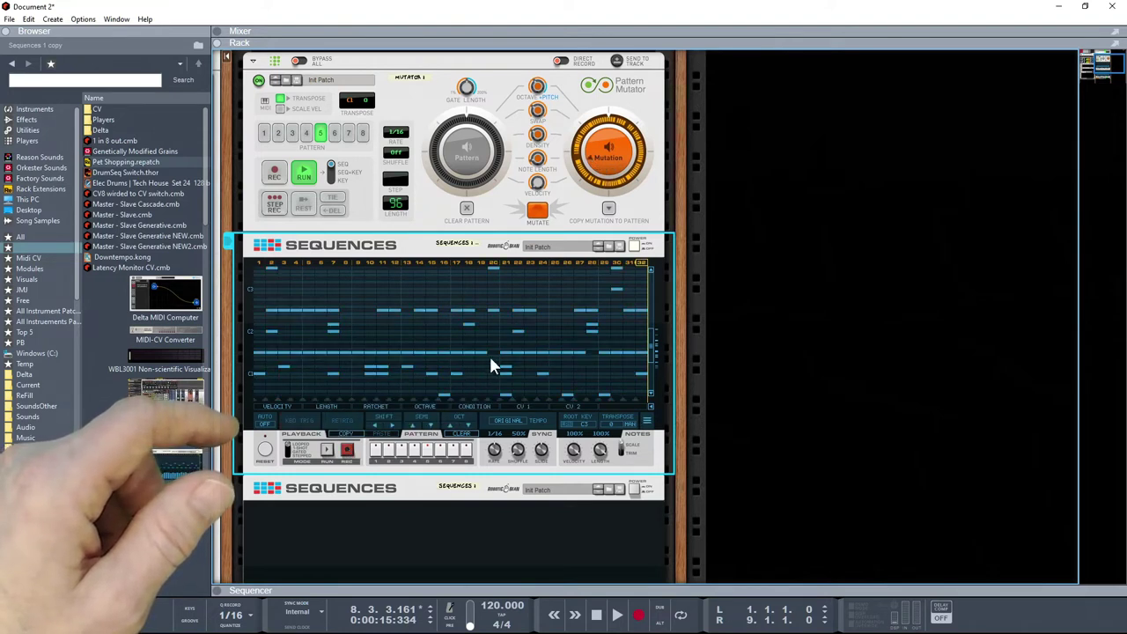
{"action": "left_click", "coordinate": [308, 169]}
Switch Sequences 1 back on to compare its original drum pattern with the recorded mutation in Sequences 1 copy.
{"action": "scroll", "coordinate": [395, 318], "scroll_direction": "down", "scroll_amount": 2}
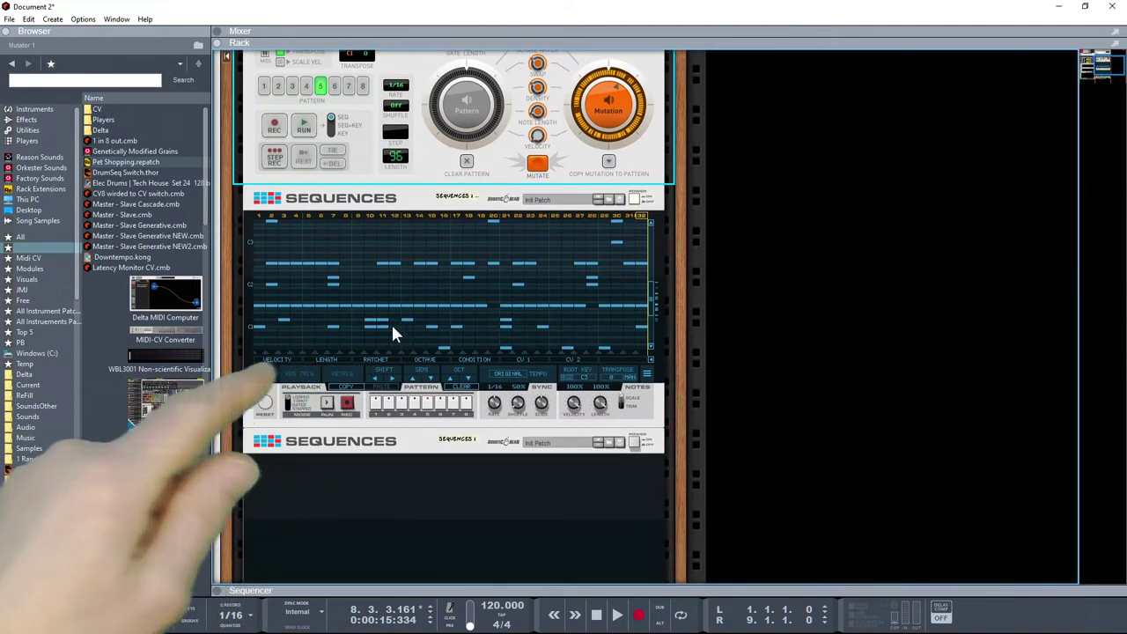
{"action": "scroll", "coordinate": [388, 456], "scroll_direction": "down", "scroll_amount": 2}
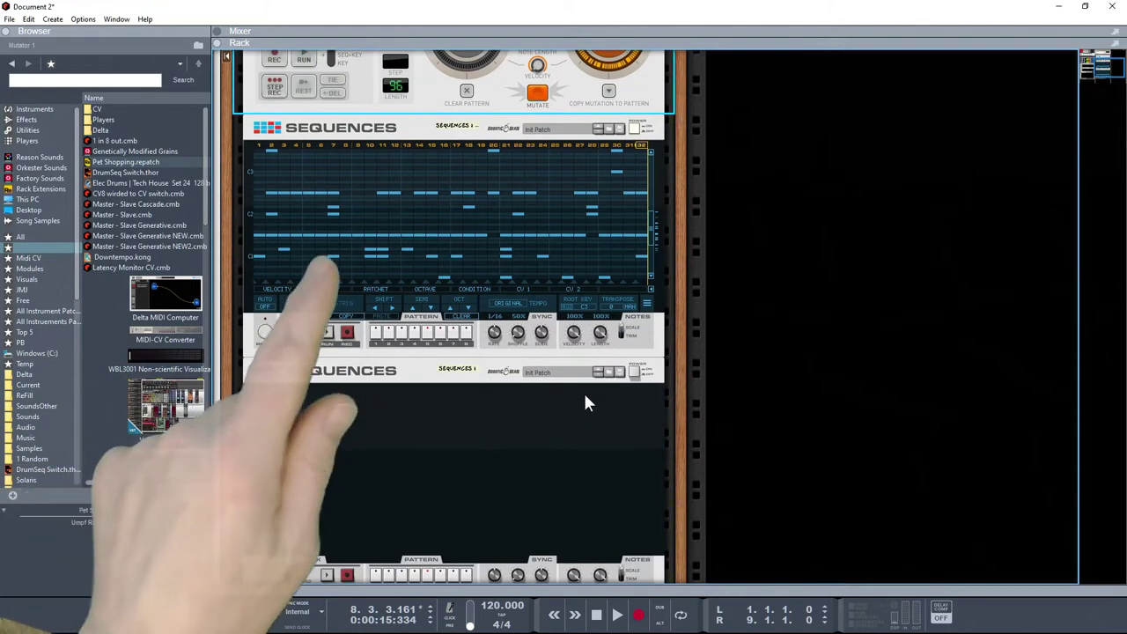
{"action": "left_click", "coordinate": [572, 405]}
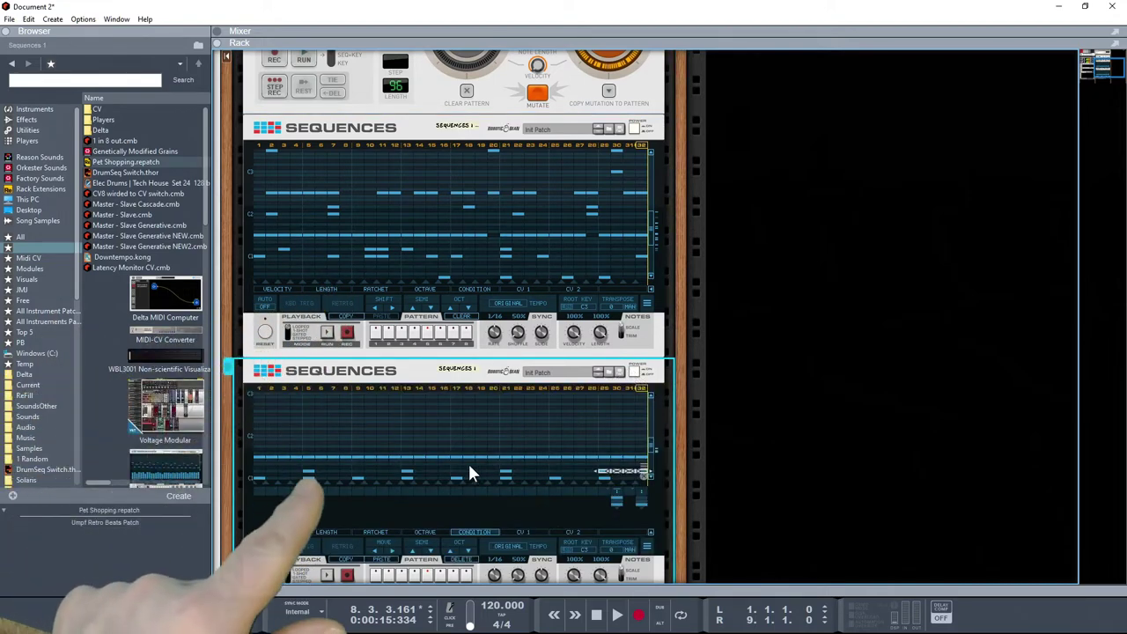
{"action": "scroll", "coordinate": [467, 473], "scroll_direction": "down", "scroll_amount": 1}
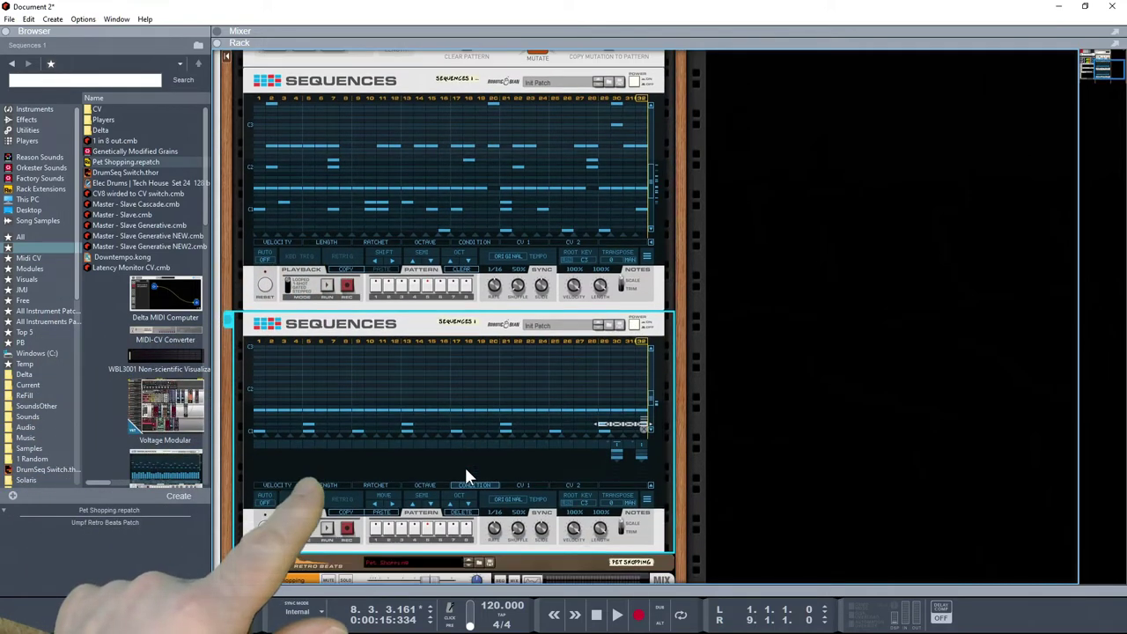
Select empty pattern 6 in Sequences 1, place a C1 note on step 1, and set the pattern length to 4 steps.
{"action": "left_click", "coordinate": [445, 533]}
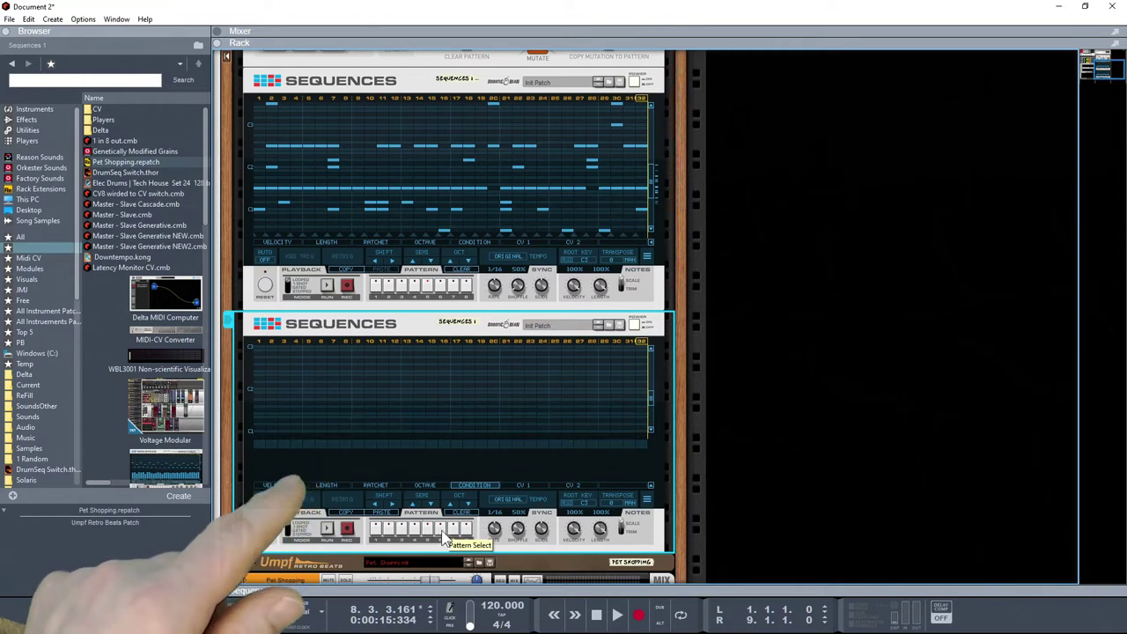
{"action": "left_click", "coordinate": [257, 430]}
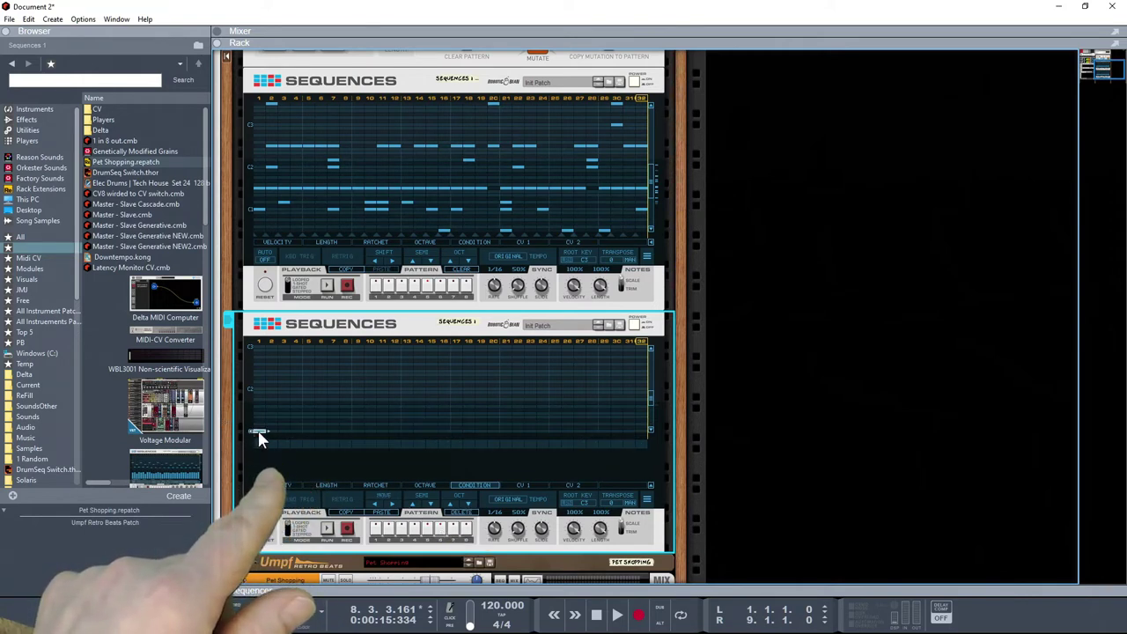
{"action": "left_click", "coordinate": [301, 340]}
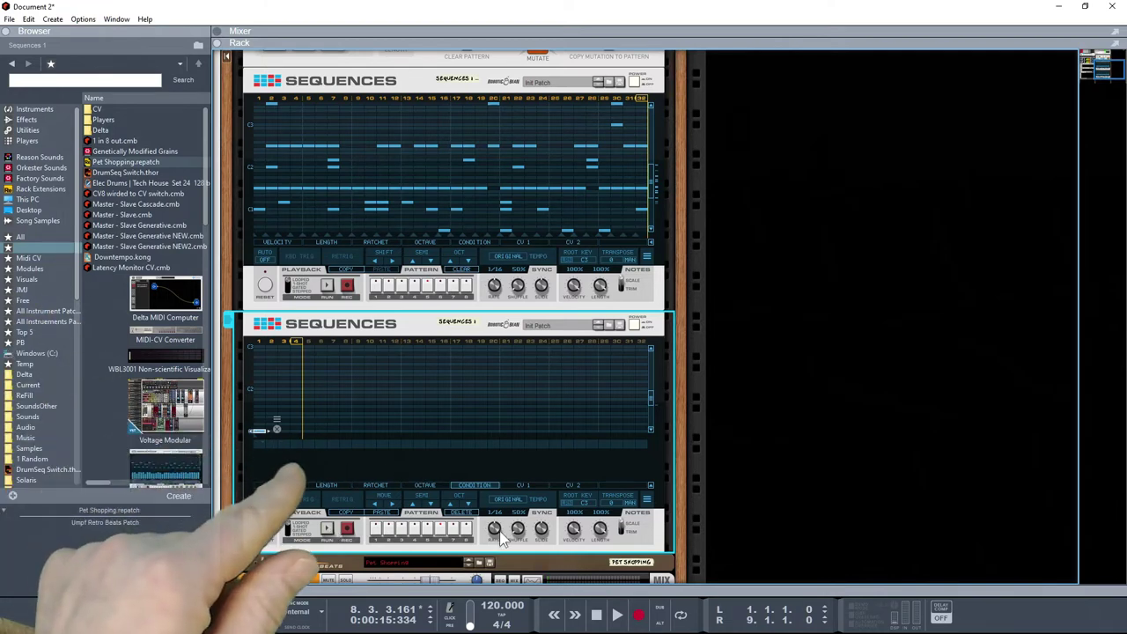
Restart playback from the beginning of the song and switch off Sequences 1 copy while it plays.
{"action": "left_click", "coordinate": [621, 619]}
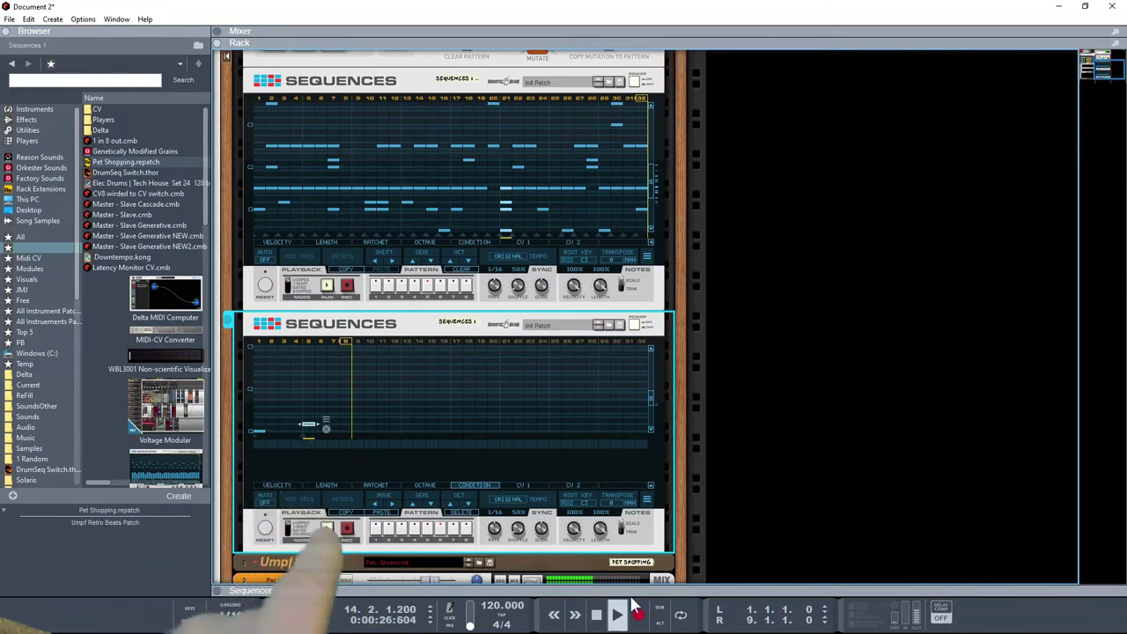
{"action": "double_click", "coordinate": [596, 615]}
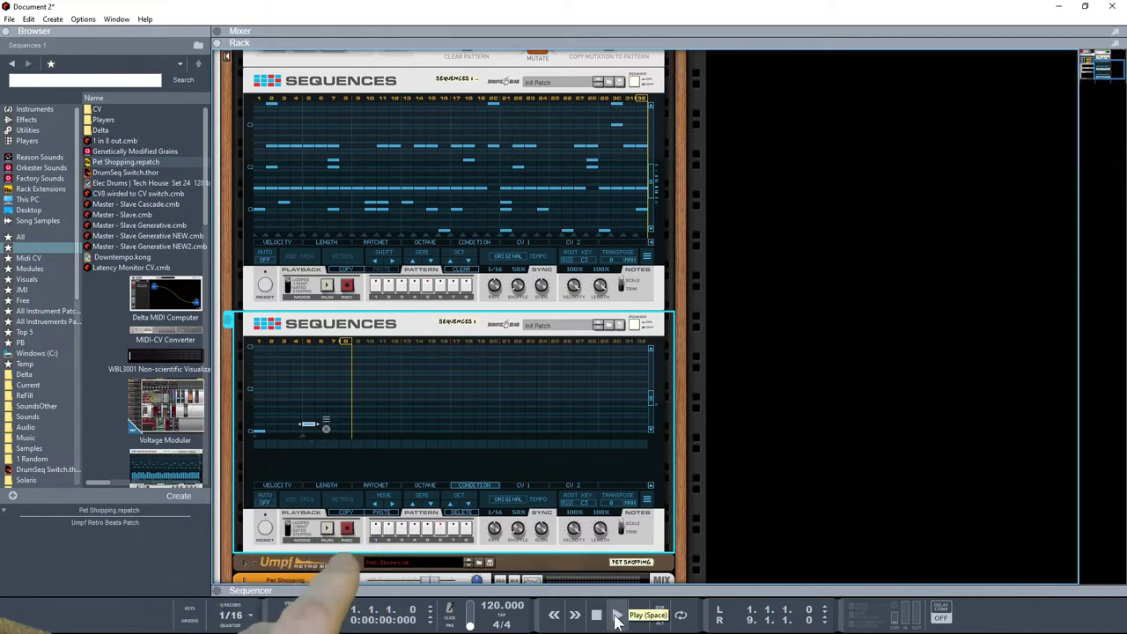
{"action": "left_click", "coordinate": [616, 616]}
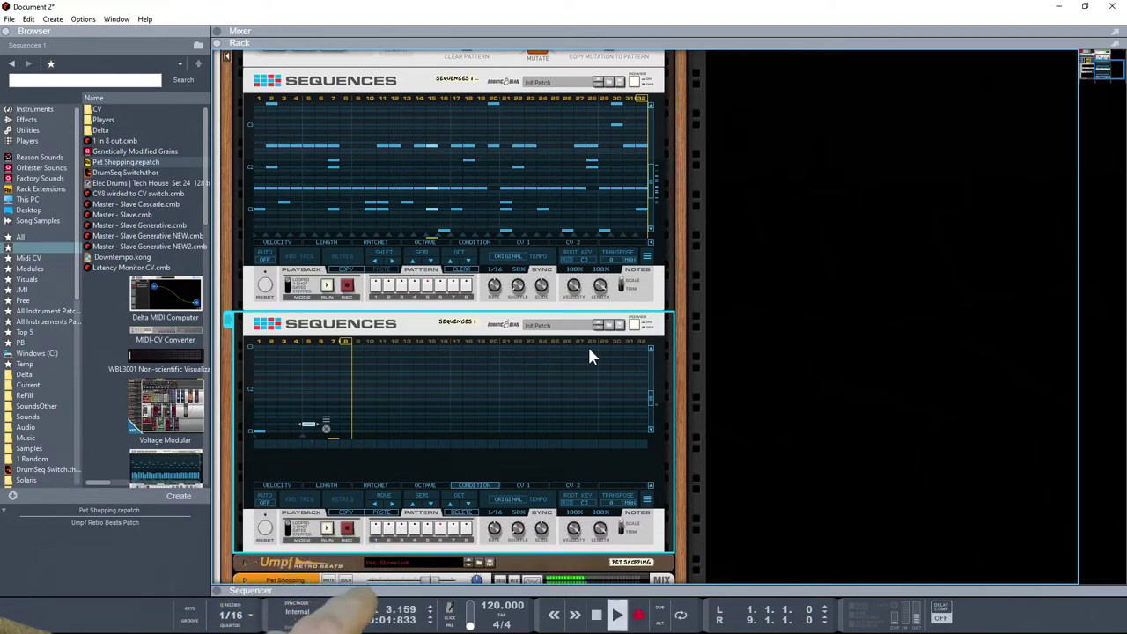
{"action": "scroll", "coordinate": [564, 158], "scroll_direction": "up", "scroll_amount": 3}
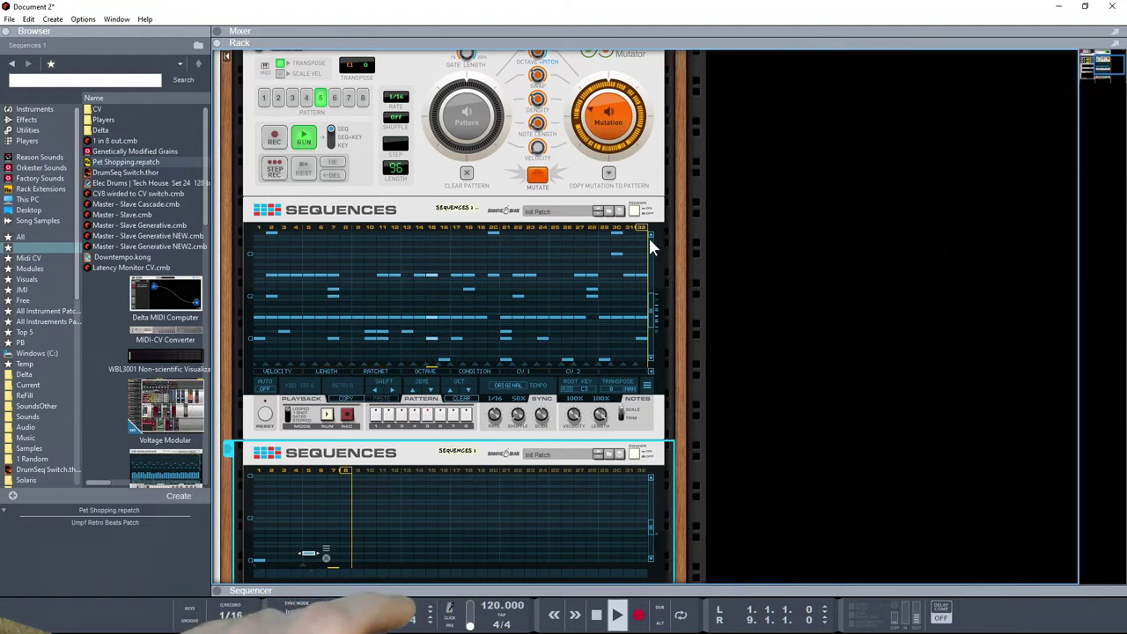
{"action": "left_click", "coordinate": [635, 212]}
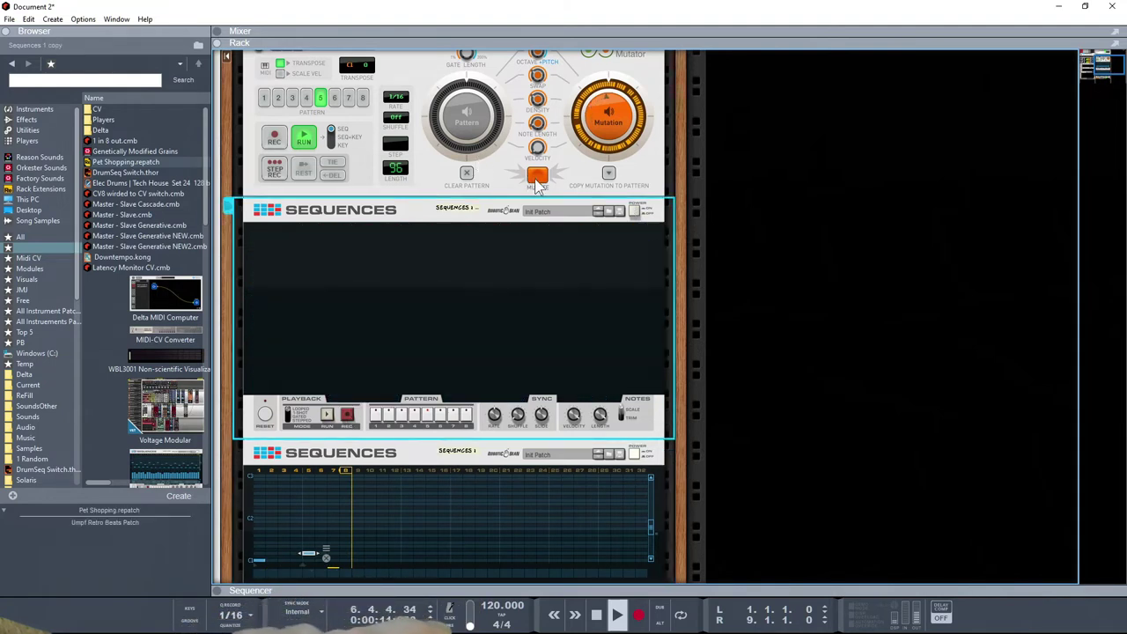
Generate a new mutation during playback and audition it with Sequences 1 switched off and on again.
{"action": "left_click", "coordinate": [536, 181]}
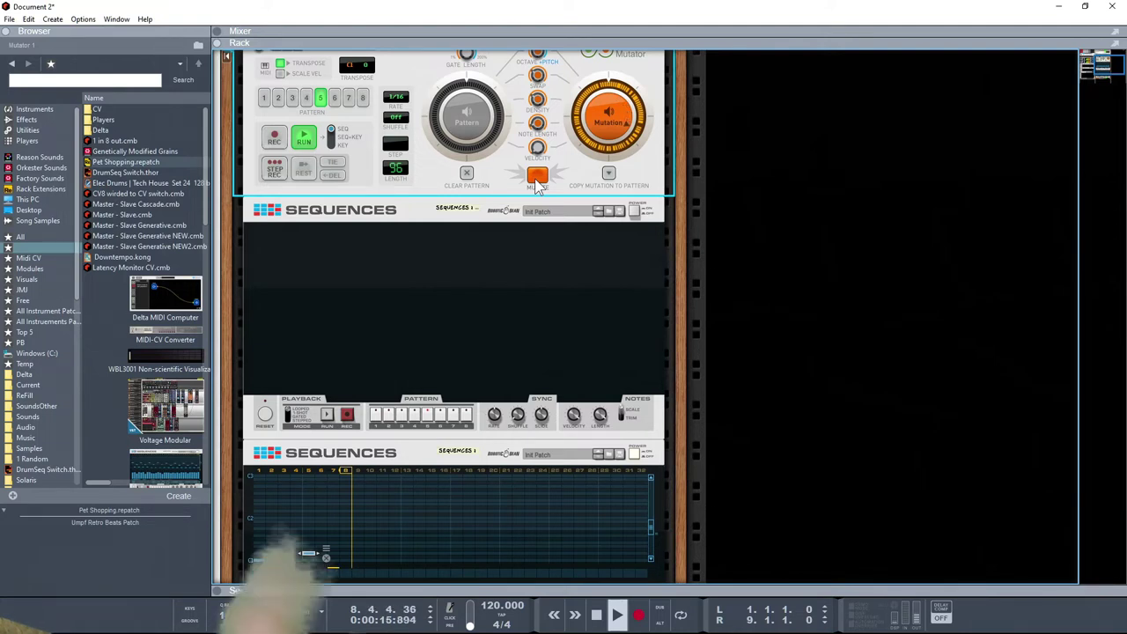
{"action": "left_click", "coordinate": [637, 454]}
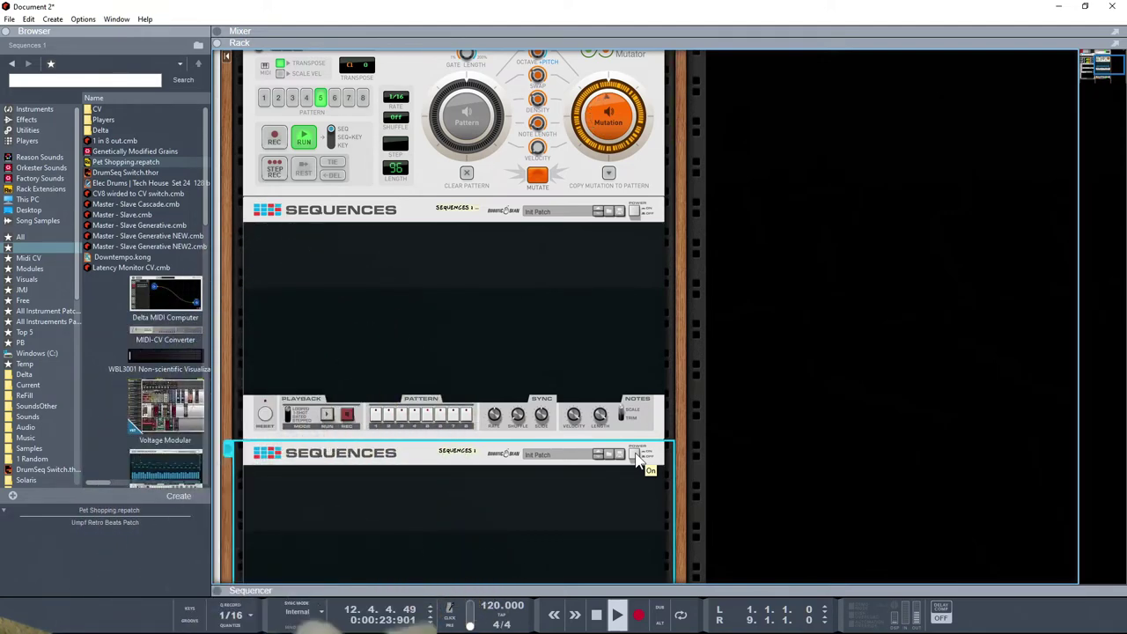
{"action": "left_click", "coordinate": [637, 455]}
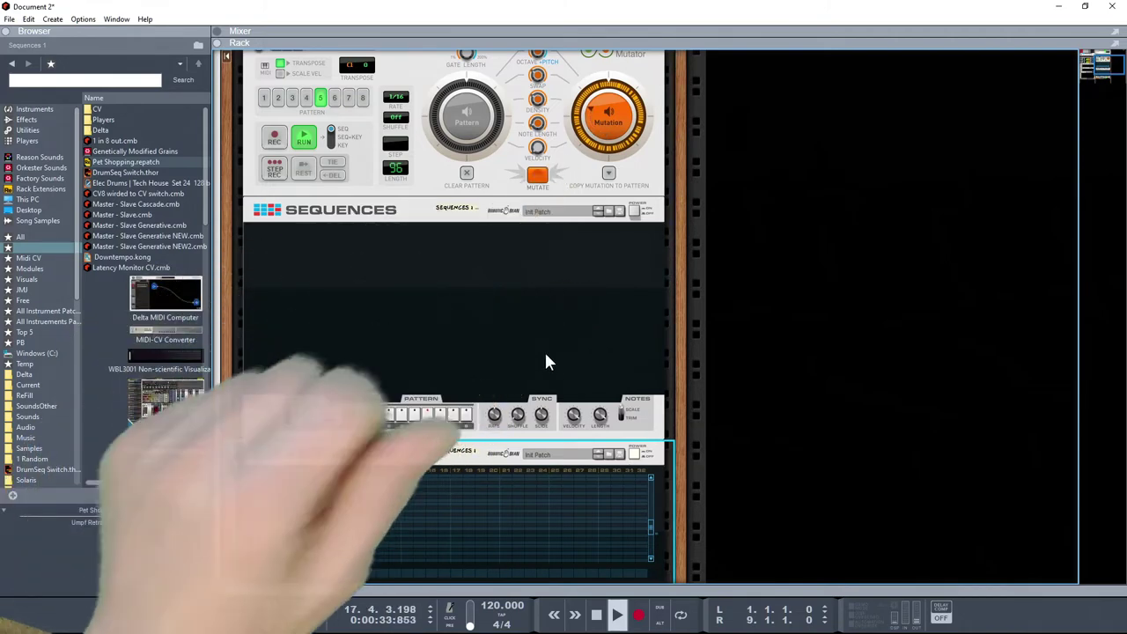
Generate two new mutations during playback and switch Sequences 1 copy back on.
{"action": "left_click", "coordinate": [536, 177]}
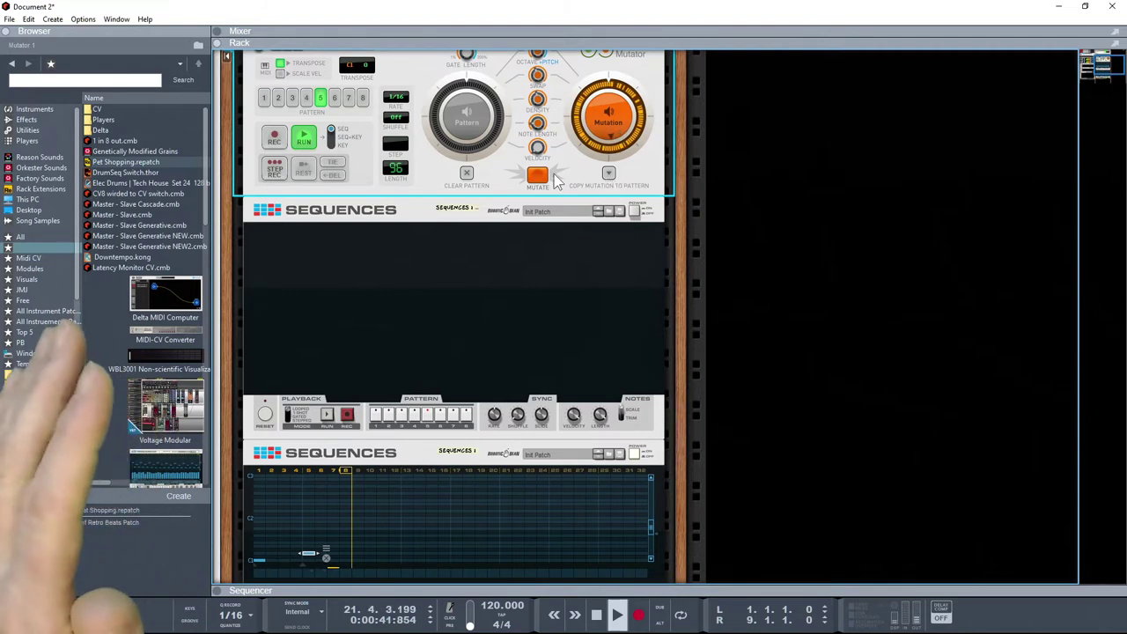
{"action": "left_click", "coordinate": [538, 177]}
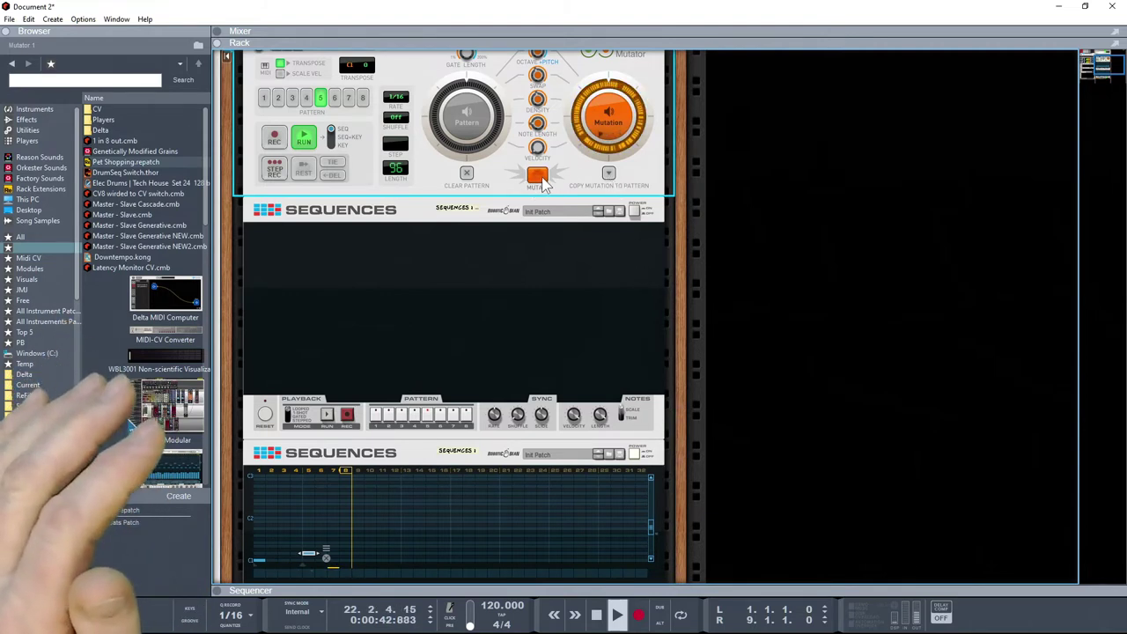
{"action": "left_click", "coordinate": [349, 419]}
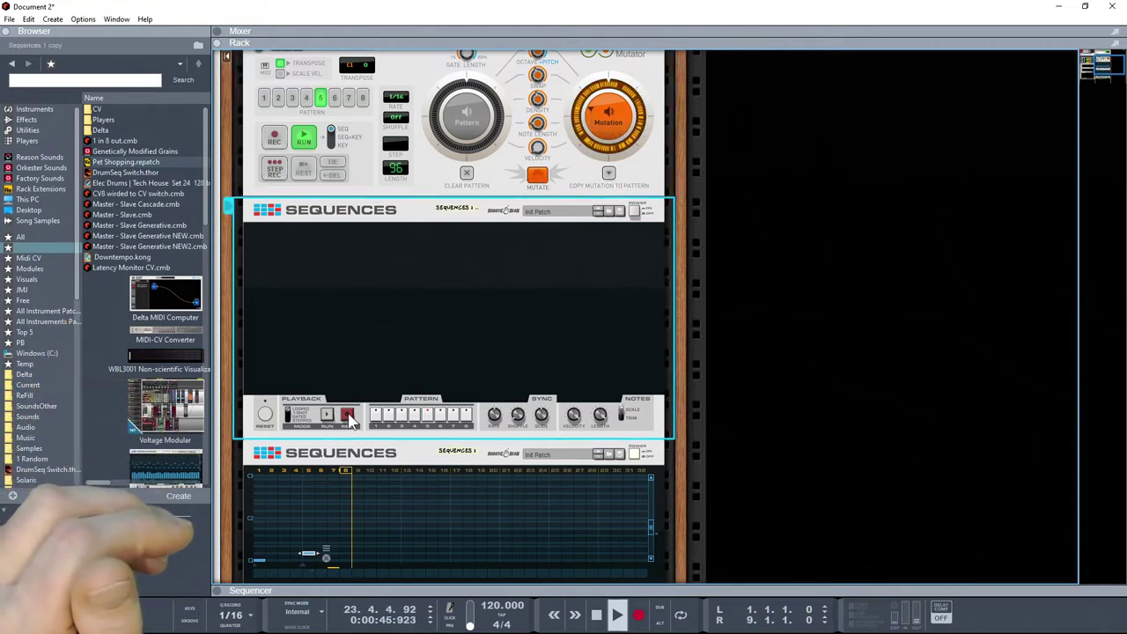
{"action": "left_click", "coordinate": [635, 215]}
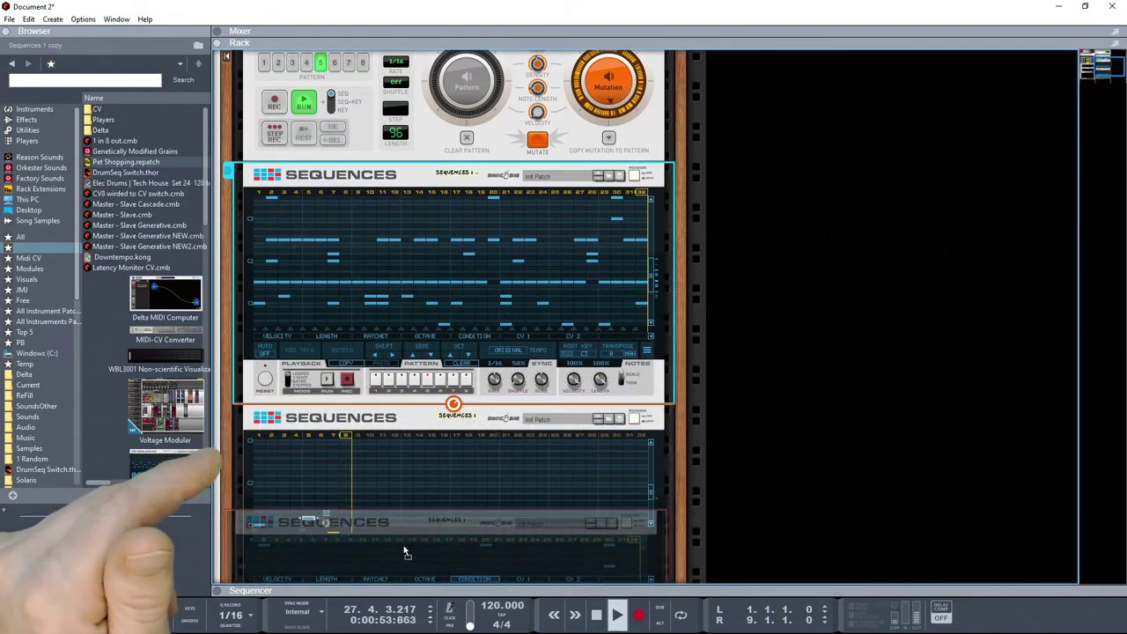
Move the Sequences 1 copy player below Sequences 1 in the player chain, directly above the Umpf Retro Beats instrument.
{"action": "scroll", "coordinate": [403, 544], "scroll_direction": "down", "scroll_amount": 3}
{"action": "scroll", "coordinate": [410, 527], "scroll_direction": "down", "scroll_amount": 3}
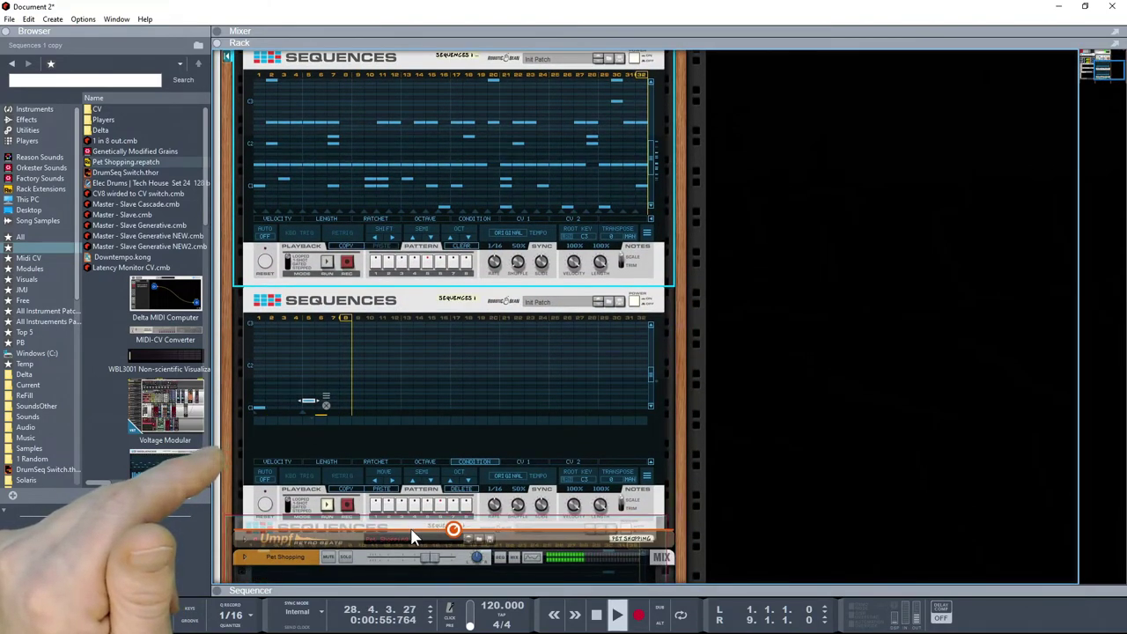
{"action": "left_click_drag", "start_coordinate": [411, 526], "coordinate": [463, 467]}
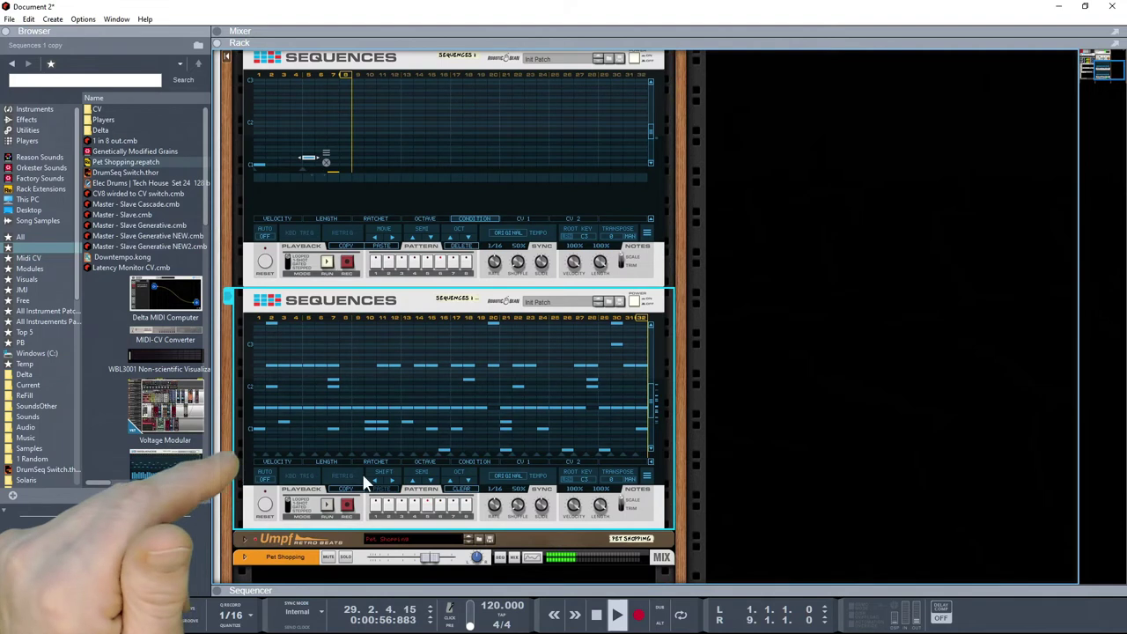
Clear the pattern in Sequences 1 copy and record the currently playing mutated notes into it.
{"action": "left_click", "coordinate": [460, 490]}
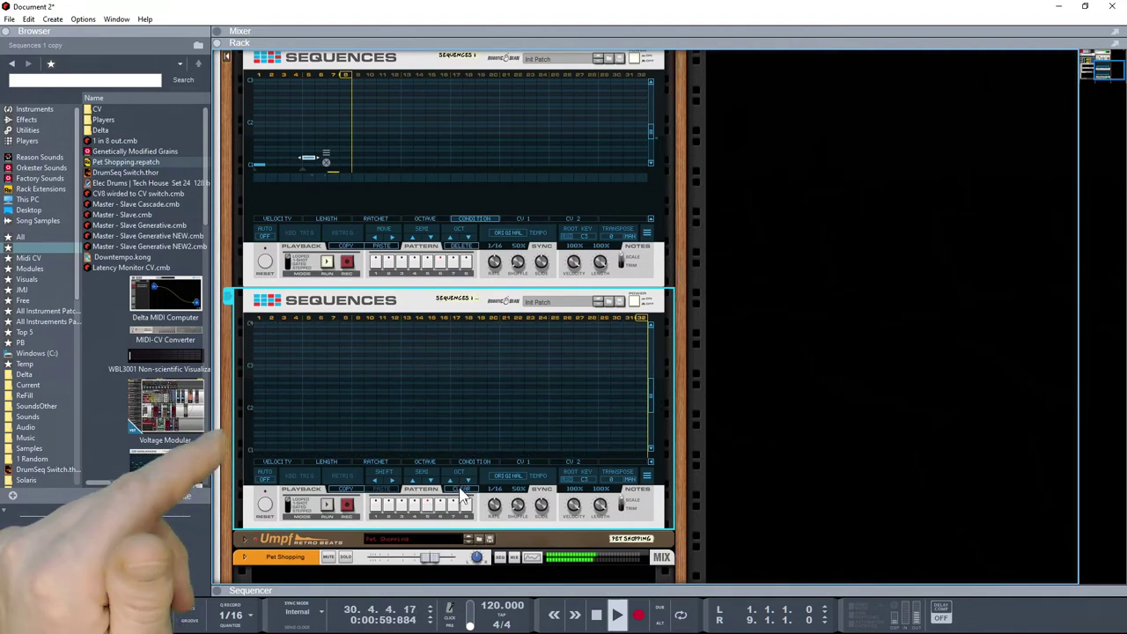
{"action": "left_click", "coordinate": [348, 507]}
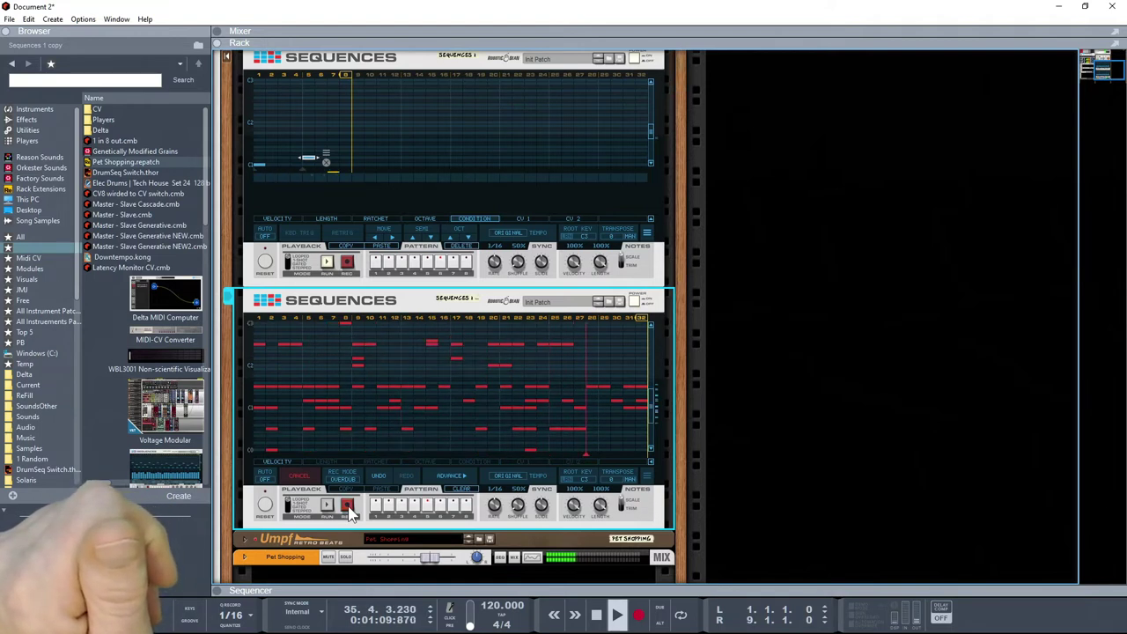
{"action": "left_click", "coordinate": [348, 509]}
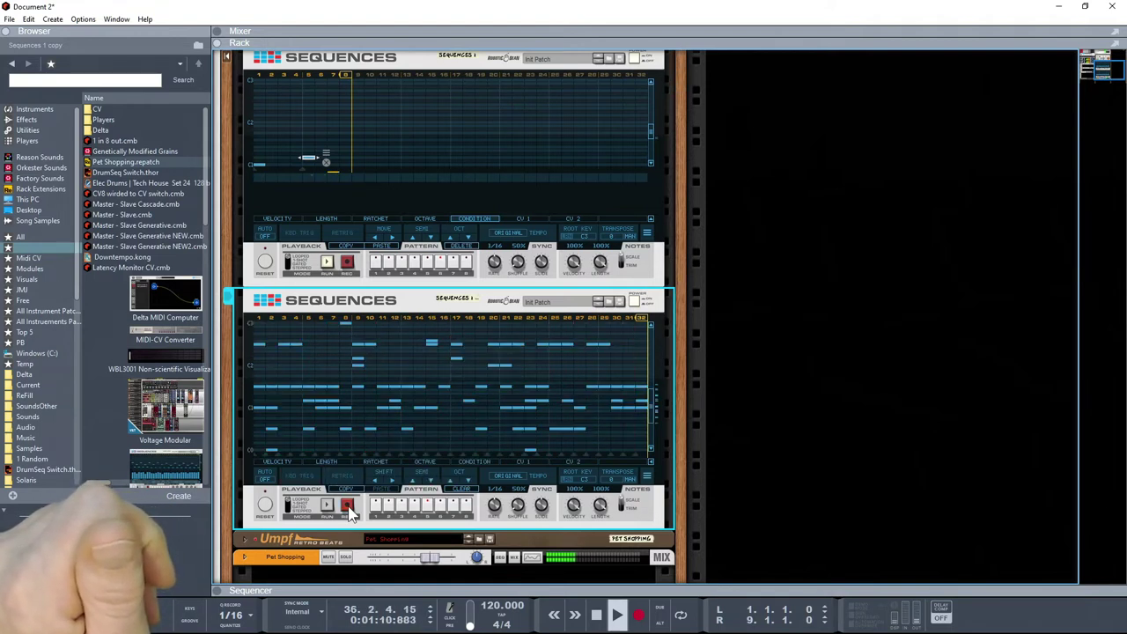
Stop Sequences 1, audition the pattern recorded in Sequences 1 copy on its own, and halt playback.
{"action": "left_click", "coordinate": [324, 261]}
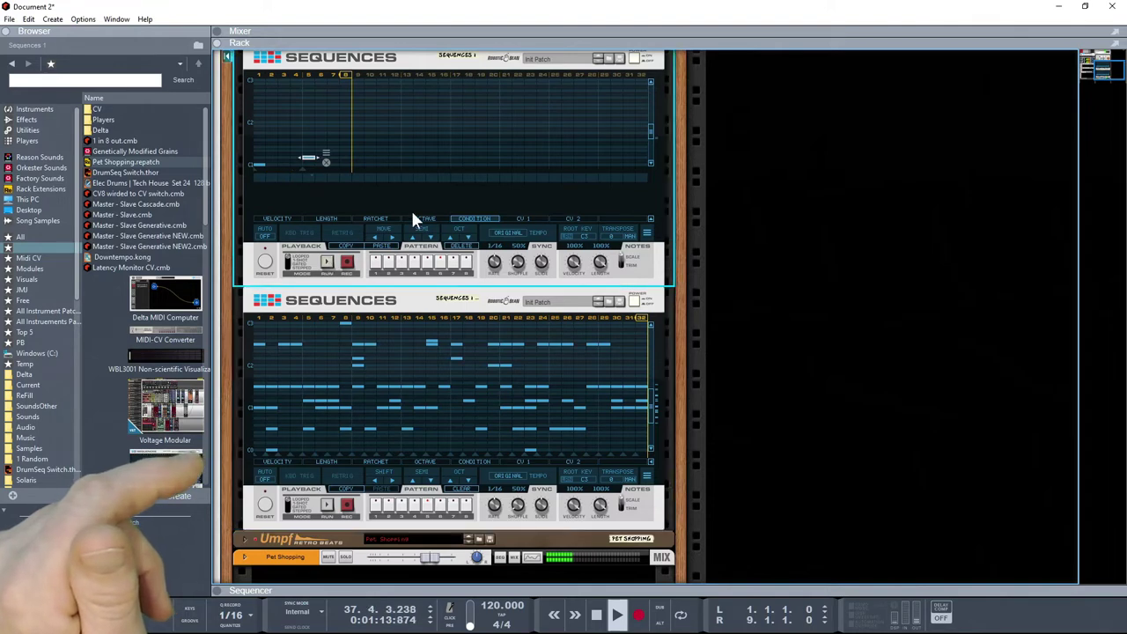
{"action": "scroll", "coordinate": [410, 208], "scroll_direction": "up", "scroll_amount": 3}
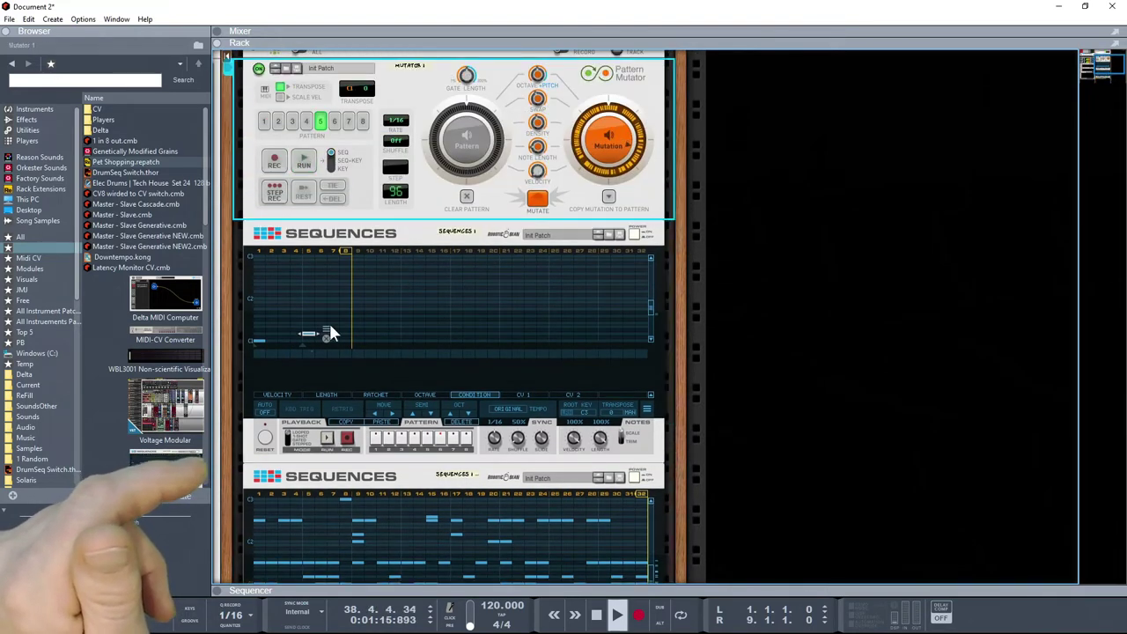
{"action": "scroll", "coordinate": [329, 323], "scroll_direction": "down", "scroll_amount": 2}
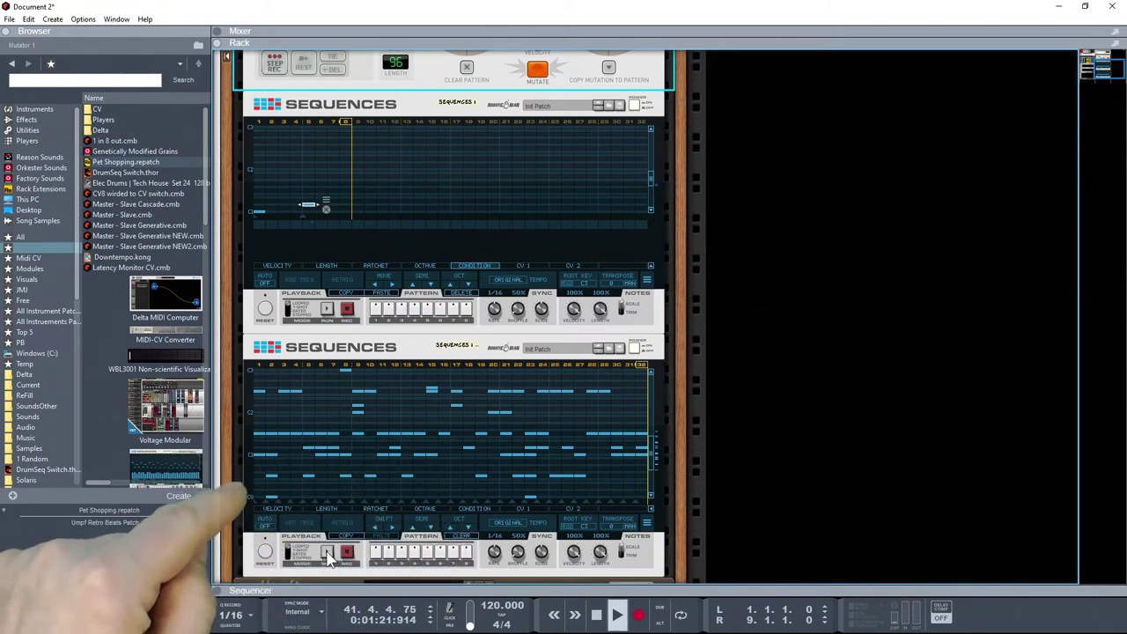
{"action": "left_click", "coordinate": [329, 556]}
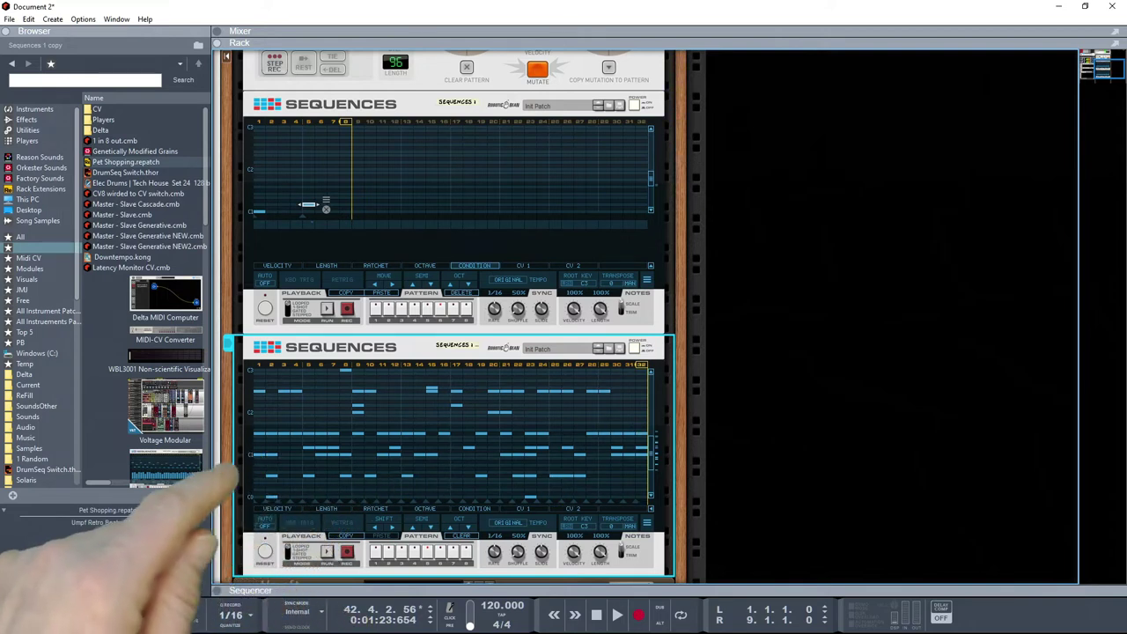
{"action": "left_click", "coordinate": [597, 616]}
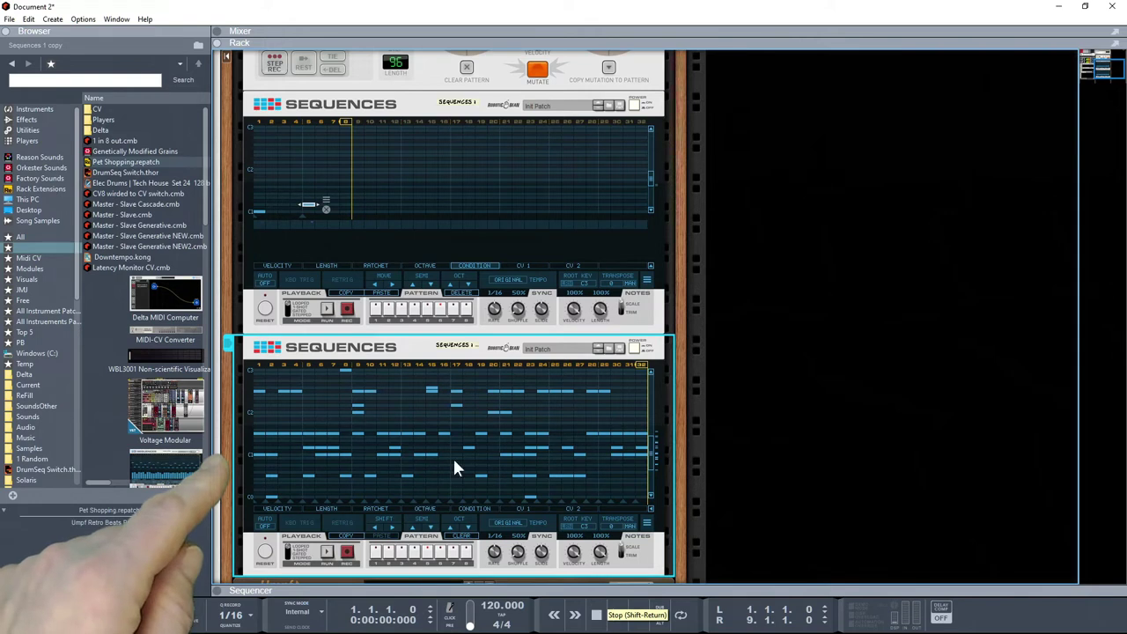
Clear the pattern in Sequences 1 copy, arm it for recording, and capture the mutation from the start of the song.
{"action": "left_click", "coordinate": [462, 536]}
{"action": "left_click", "coordinate": [349, 560]}
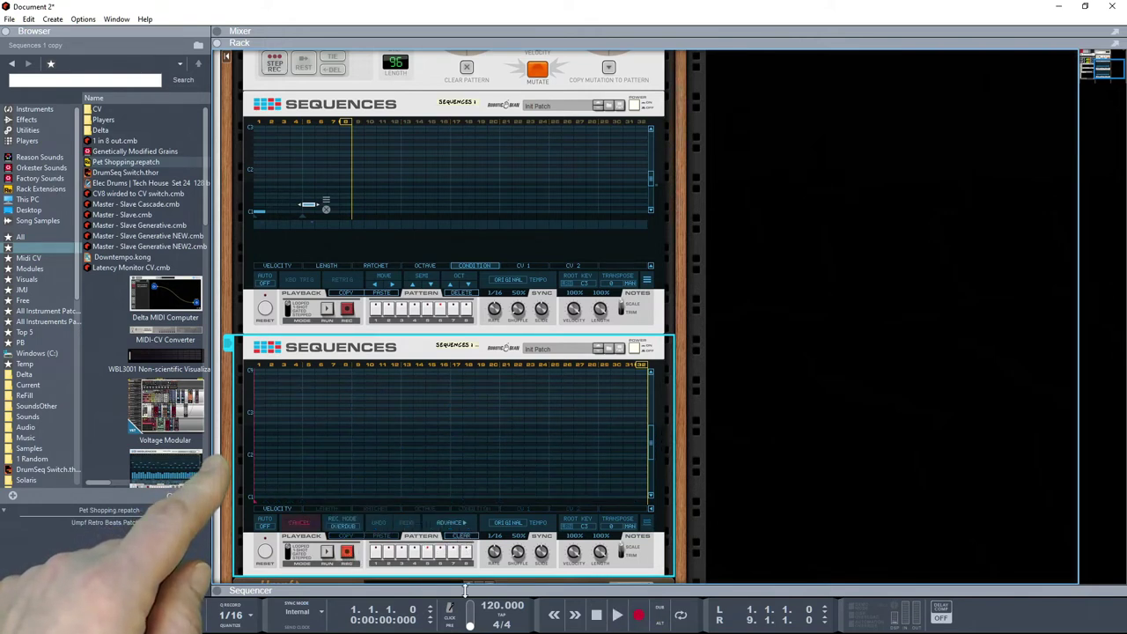
{"action": "left_click", "coordinate": [616, 615]}
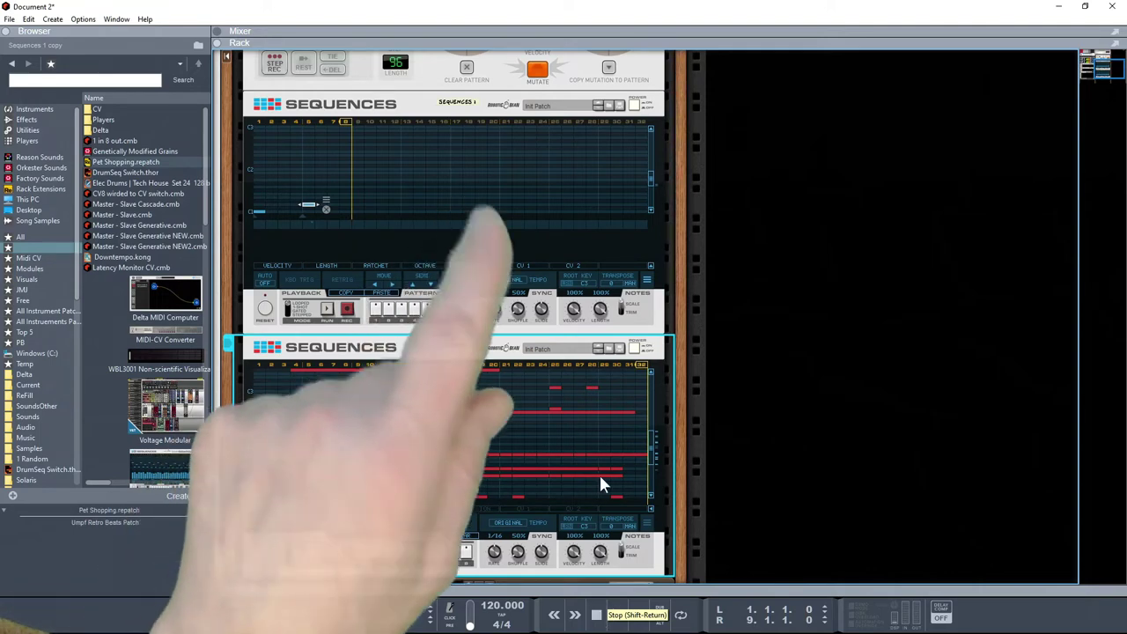
Reset the Pattern Mutator's Note Length amount and generate a new mutation, returning the song position to the start.
{"action": "scroll", "coordinate": [572, 312], "scroll_direction": "up", "scroll_amount": 4}
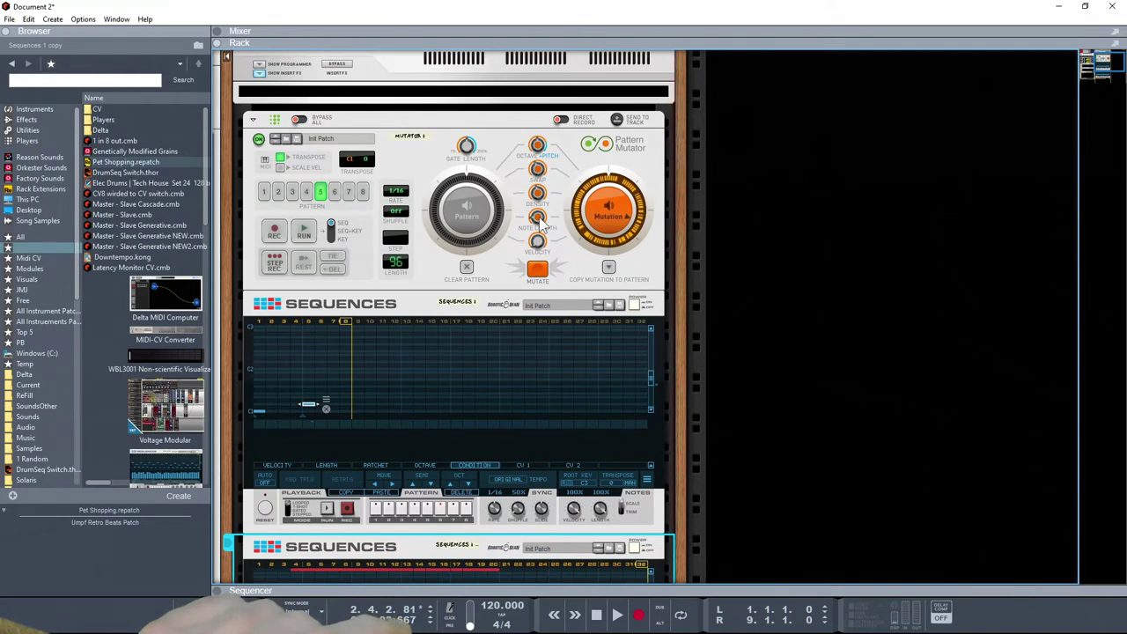
{"action": "left_click", "coordinate": [537, 220]}
{"action": "left_click", "coordinate": [538, 271]}
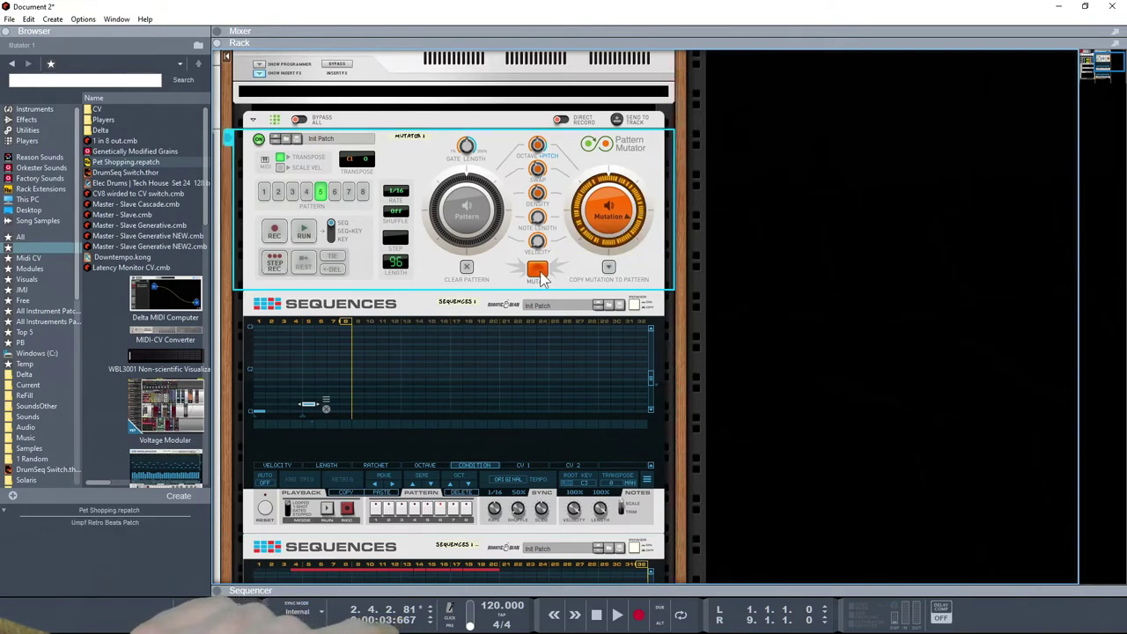
{"action": "scroll", "coordinate": [466, 375], "scroll_direction": "down", "scroll_amount": 5}
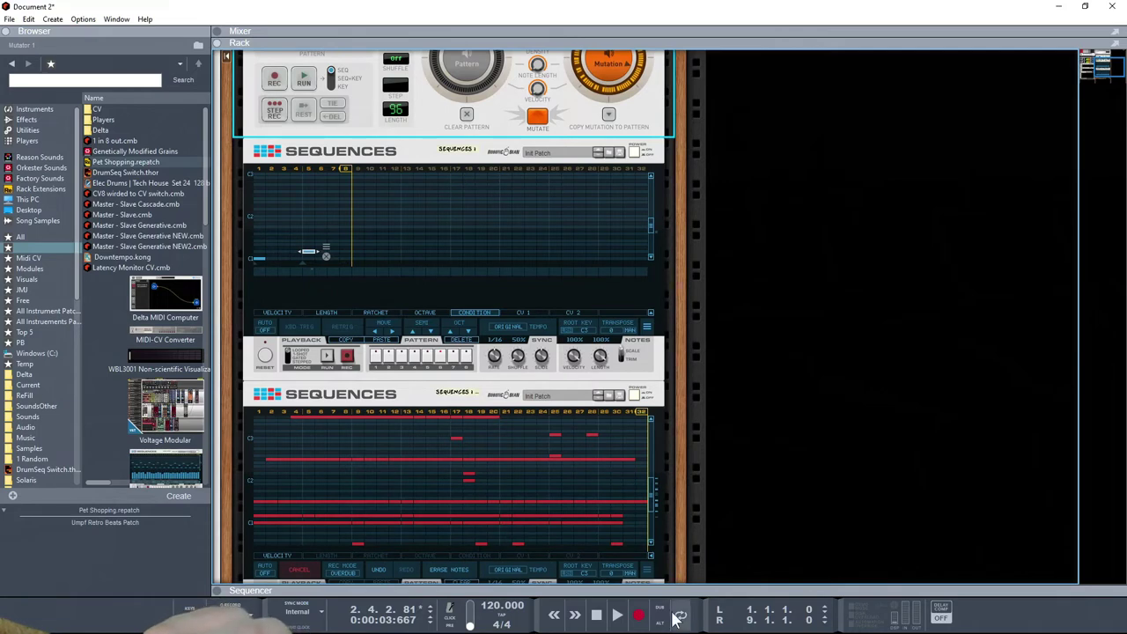
{"action": "left_click", "coordinate": [596, 615]}
{"action": "left_click", "coordinate": [596, 615]}
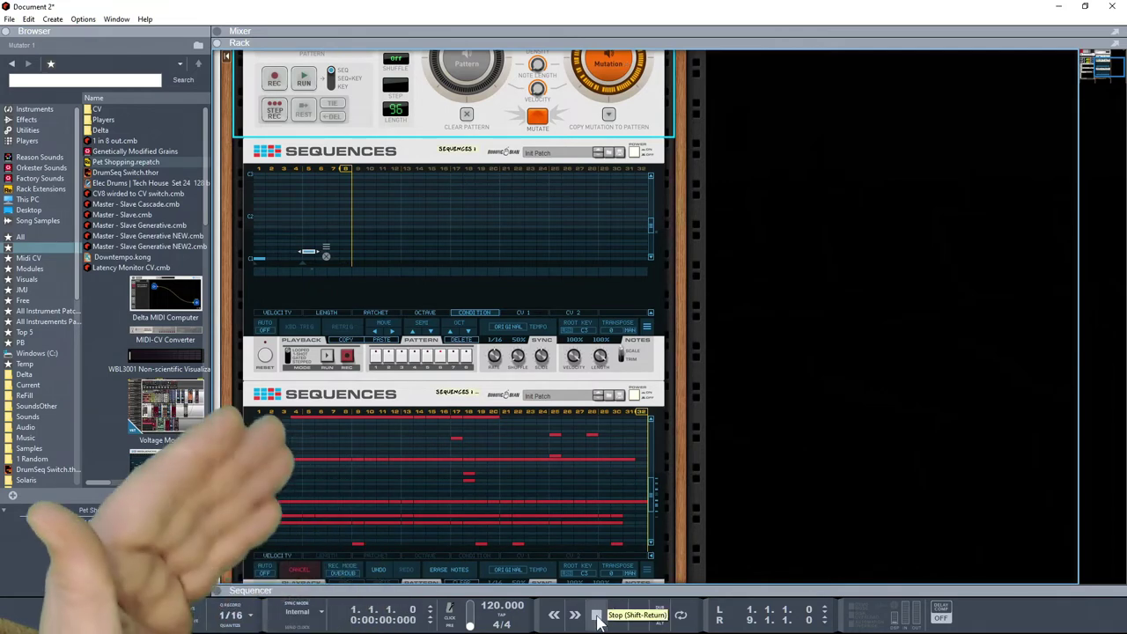
End the previous take in Sequences 1 copy, clear its pattern, and record the new mutation from the start of the song.
{"action": "scroll", "coordinate": [362, 533], "scroll_direction": "down", "scroll_amount": 2}
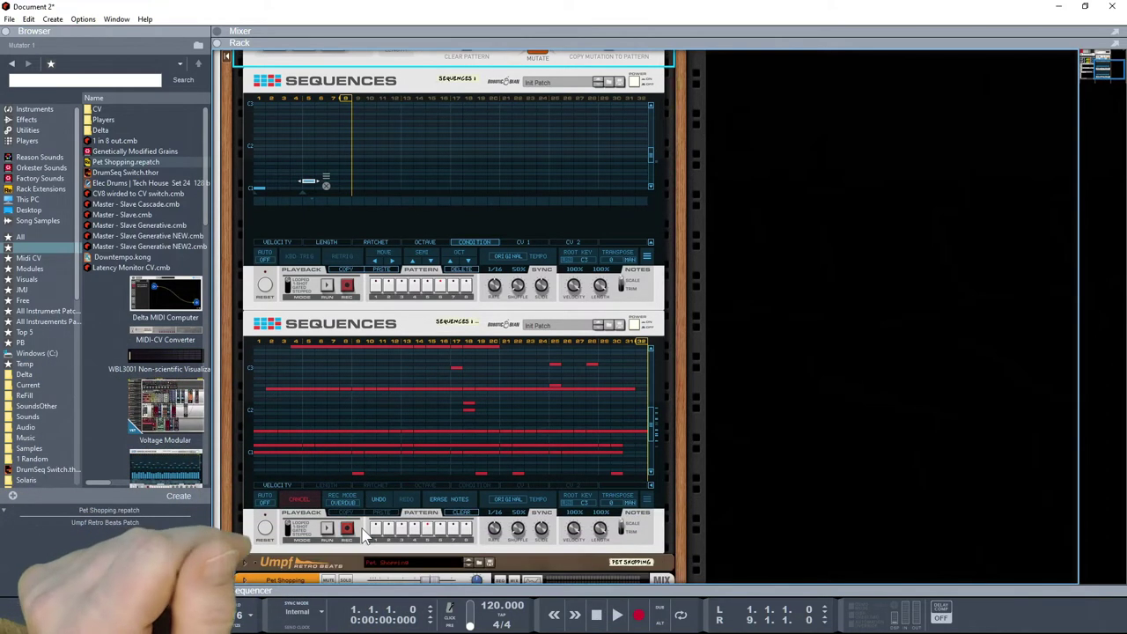
{"action": "left_click", "coordinate": [349, 531]}
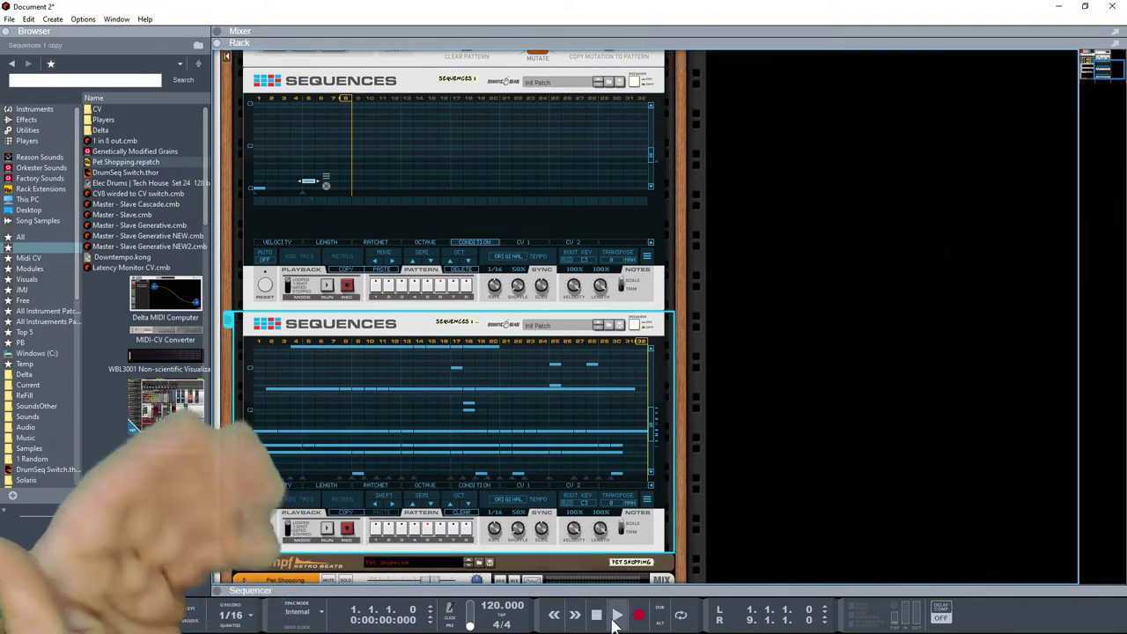
{"action": "left_click", "coordinate": [462, 516]}
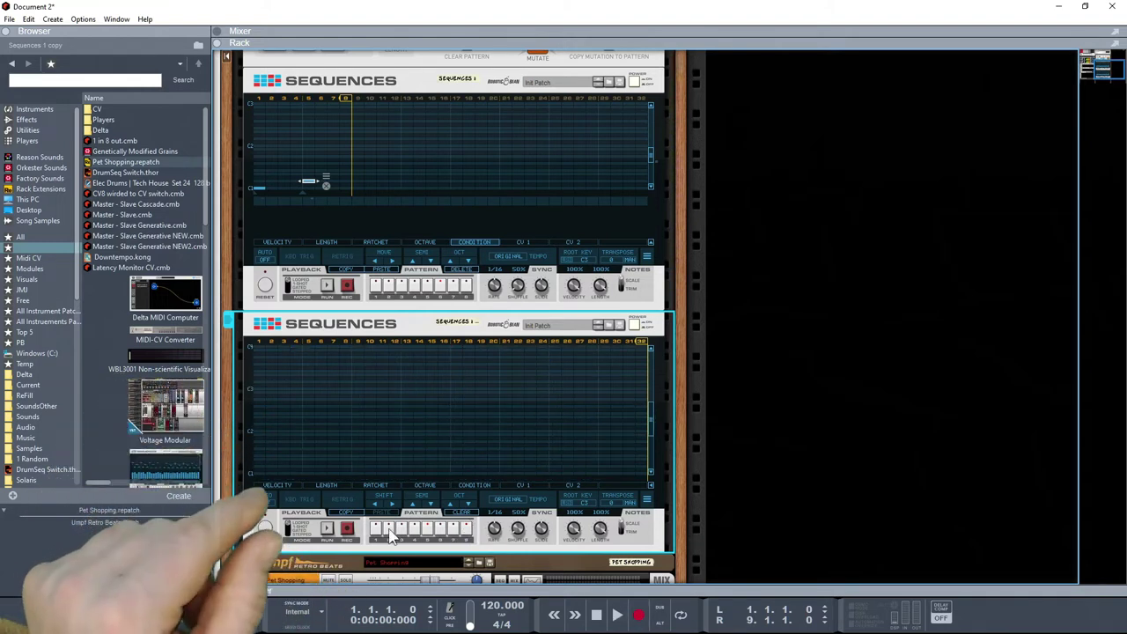
{"action": "left_click", "coordinate": [353, 537]}
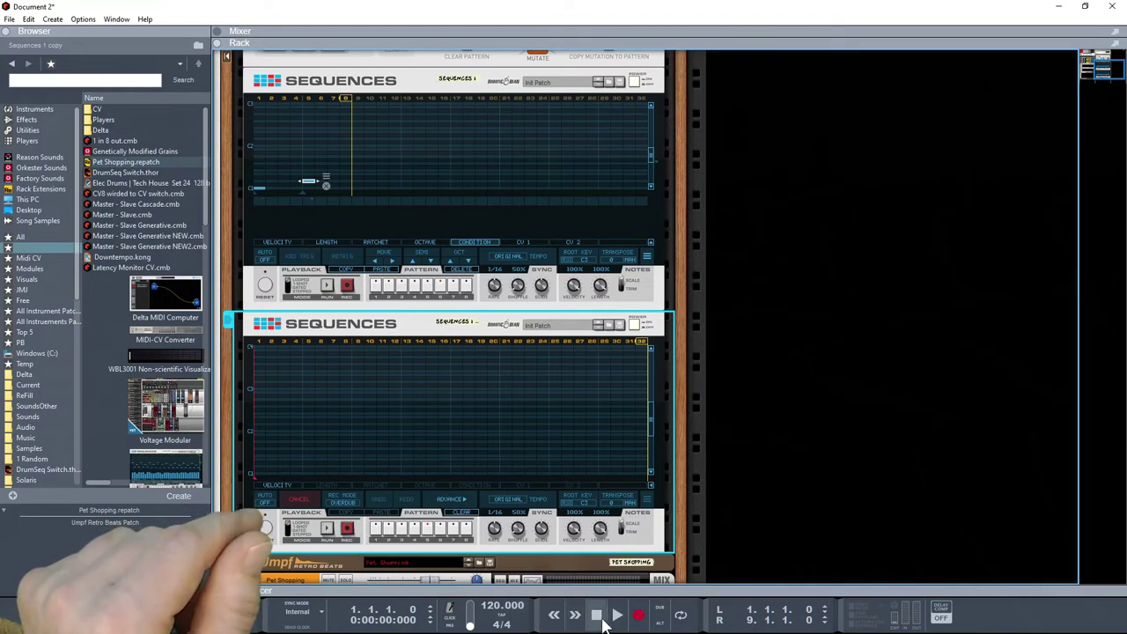
{"action": "left_click", "coordinate": [616, 616]}
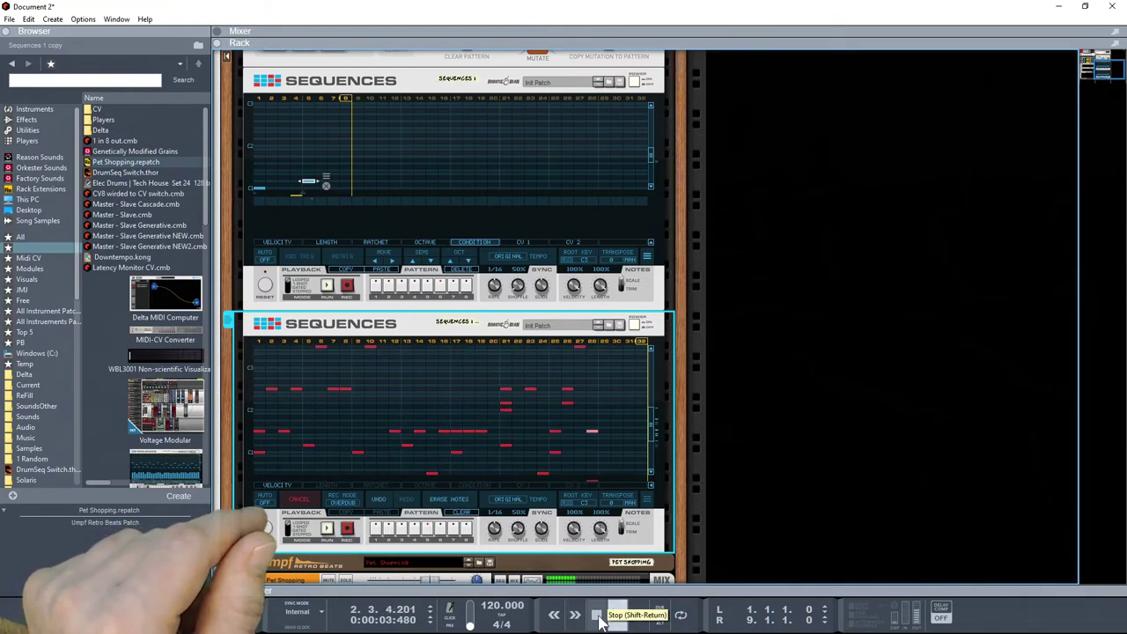
{"action": "left_click", "coordinate": [598, 616]}
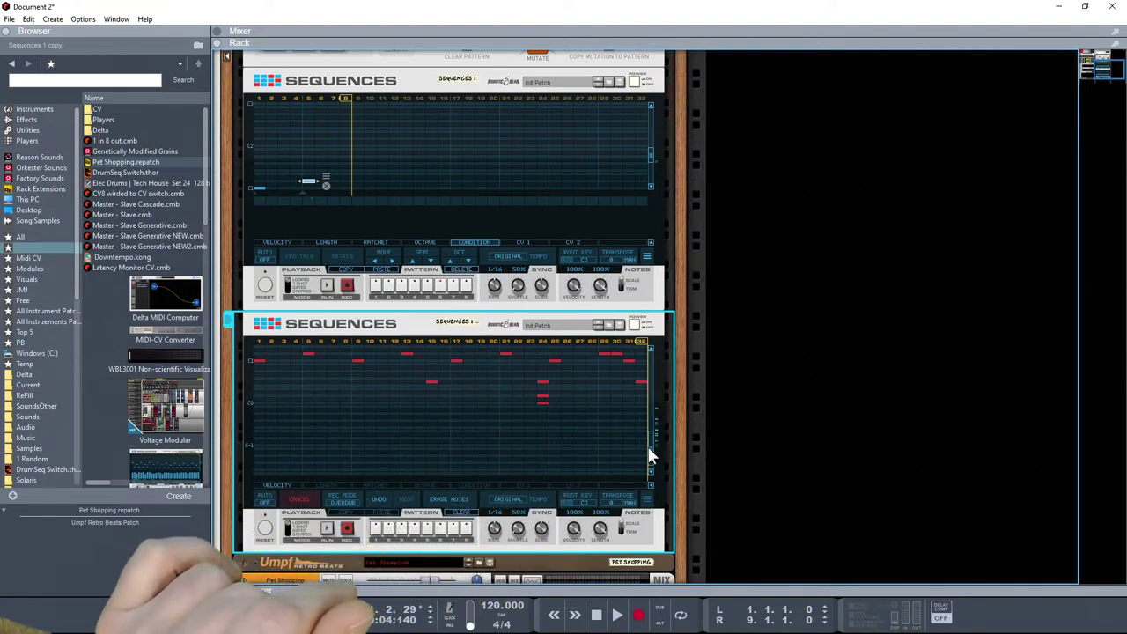
{"action": "scroll", "coordinate": [649, 426], "scroll_direction": "down", "scroll_amount": 1}
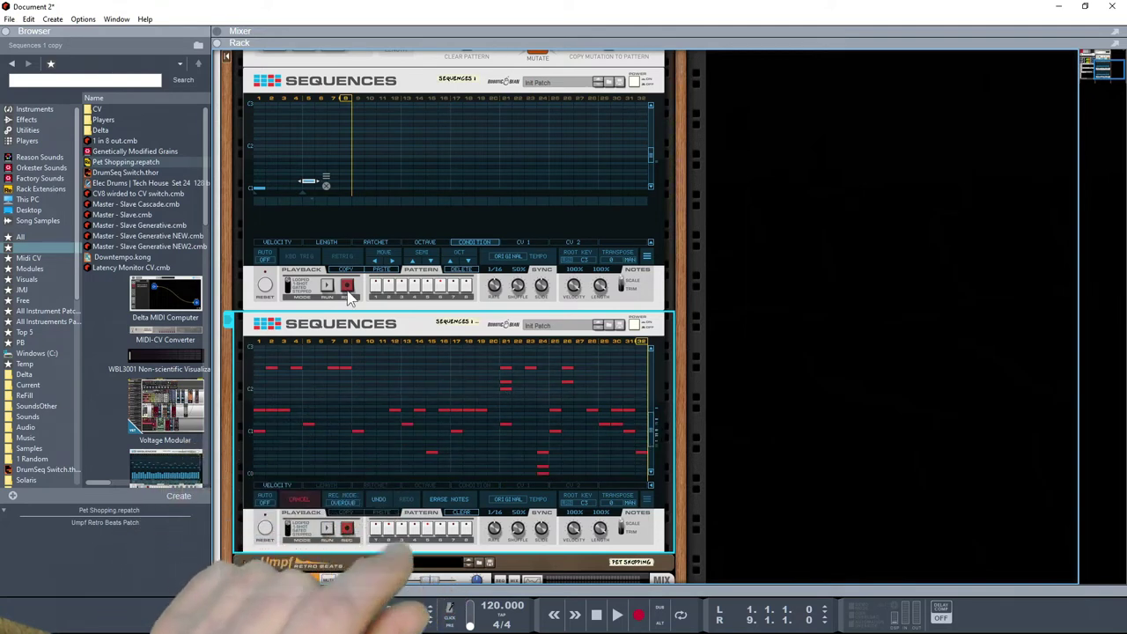
Replace Umpf Retro Beats with Battery 4, found by searching the instruments for "batt", and end recording in Sequences 1 copy.
{"action": "left_click", "coordinate": [40, 108]}
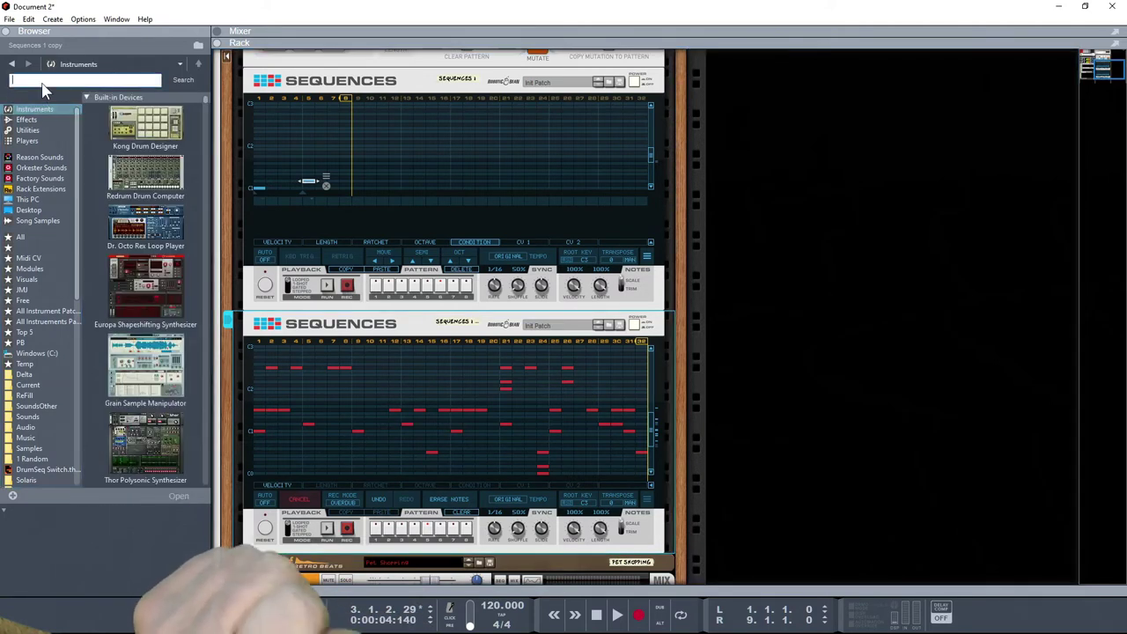
{"action": "left_click", "coordinate": [42, 82]}
{"action": "type", "text": "batt"}
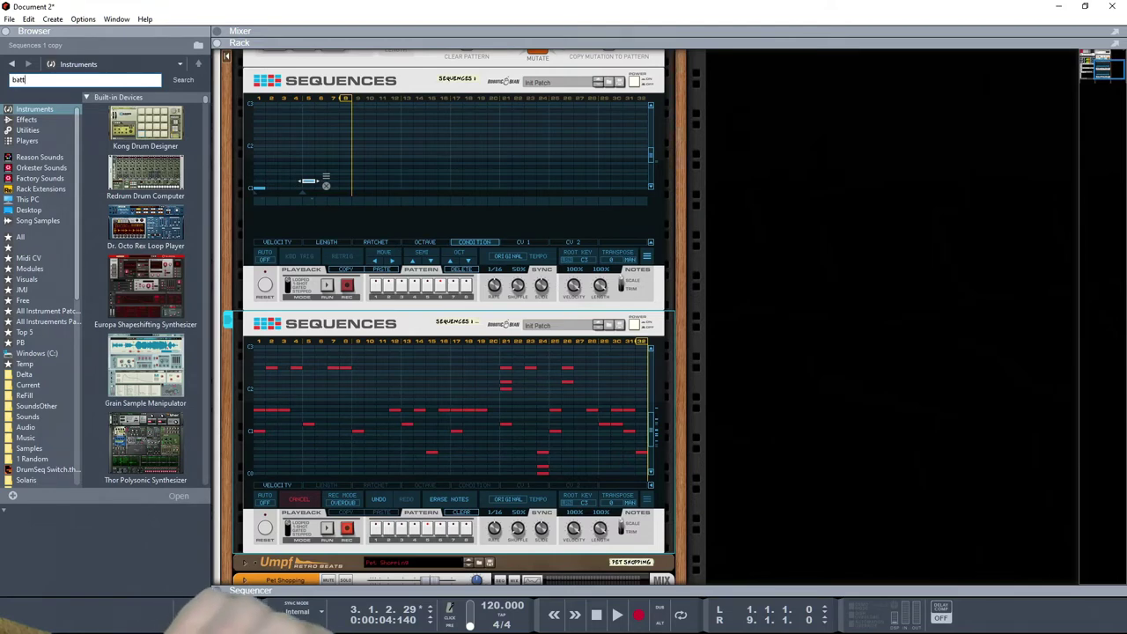
{"action": "key", "text": "Return"}
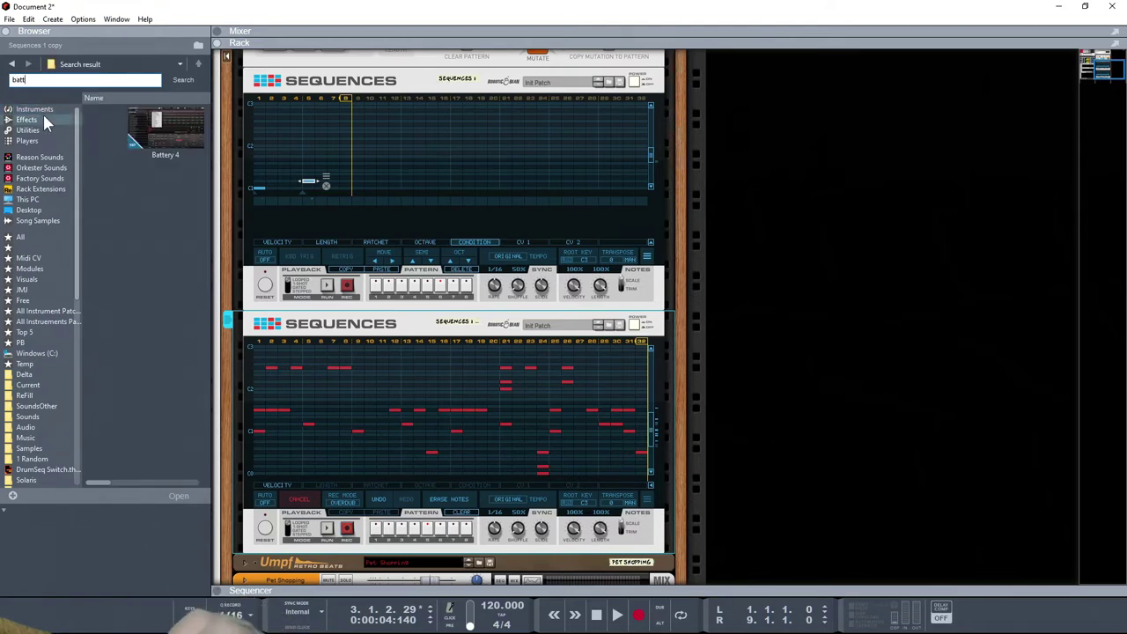
{"action": "left_click_drag", "start_coordinate": [166, 143], "coordinate": [368, 514]}
{"action": "left_click", "coordinate": [361, 495]}
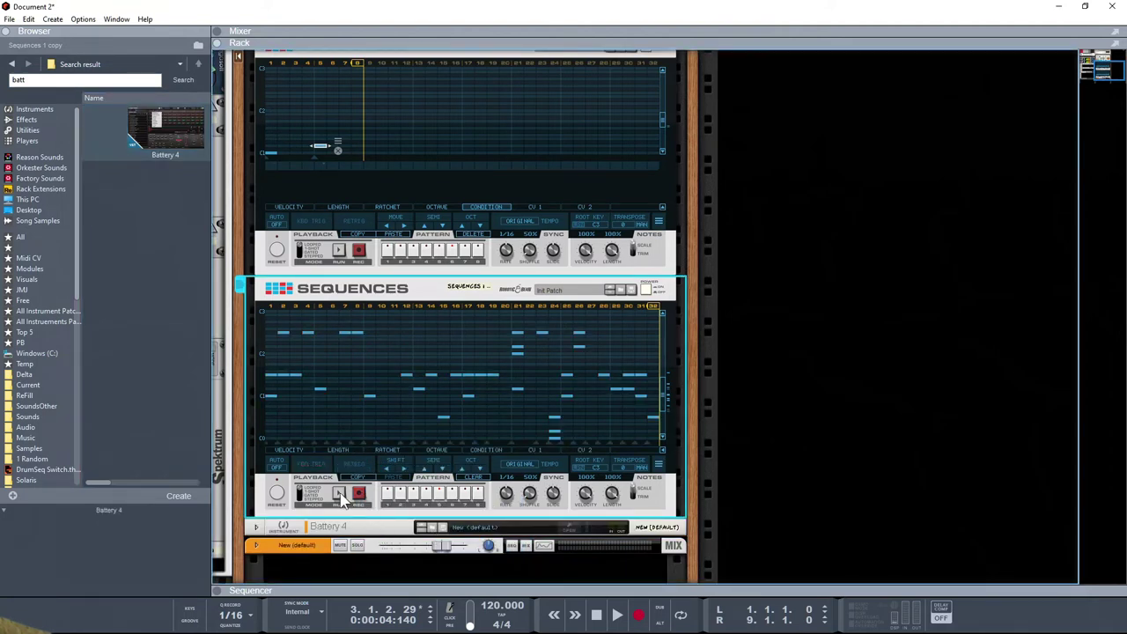
Load 2 Funk Kit into Battery 4 and lower its mix channel level to -6.36 dB.
{"action": "left_click", "coordinate": [461, 529]}
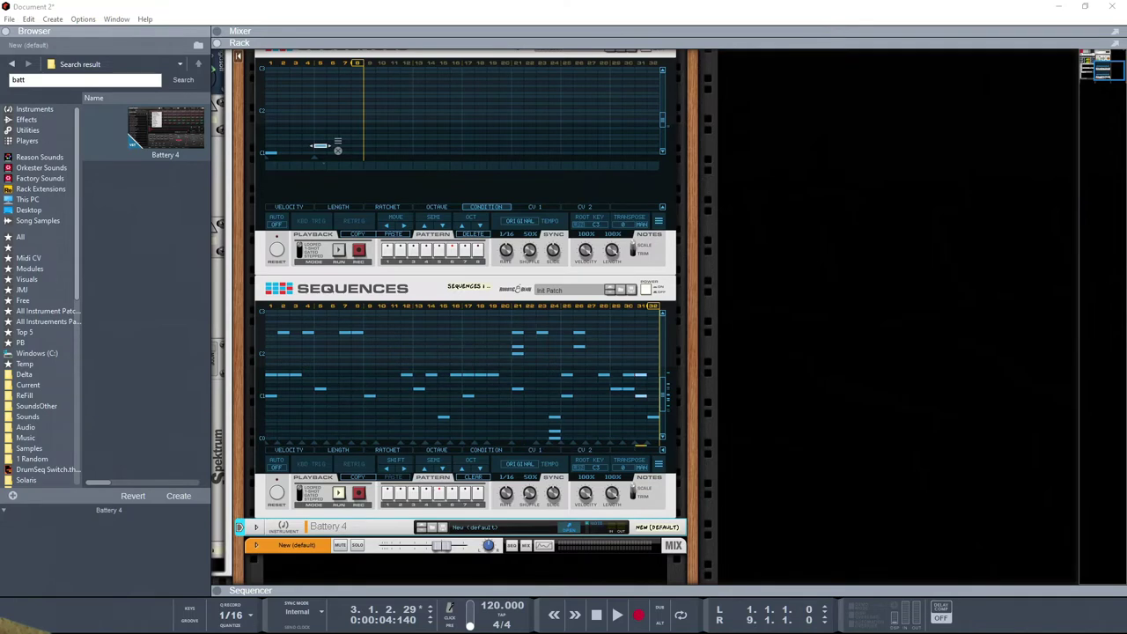
{"action": "left_click_drag", "start_coordinate": [289, 261], "coordinate": [733, 107]}
{"action": "left_click_drag", "start_coordinate": [290, 218], "coordinate": [588, 295]}
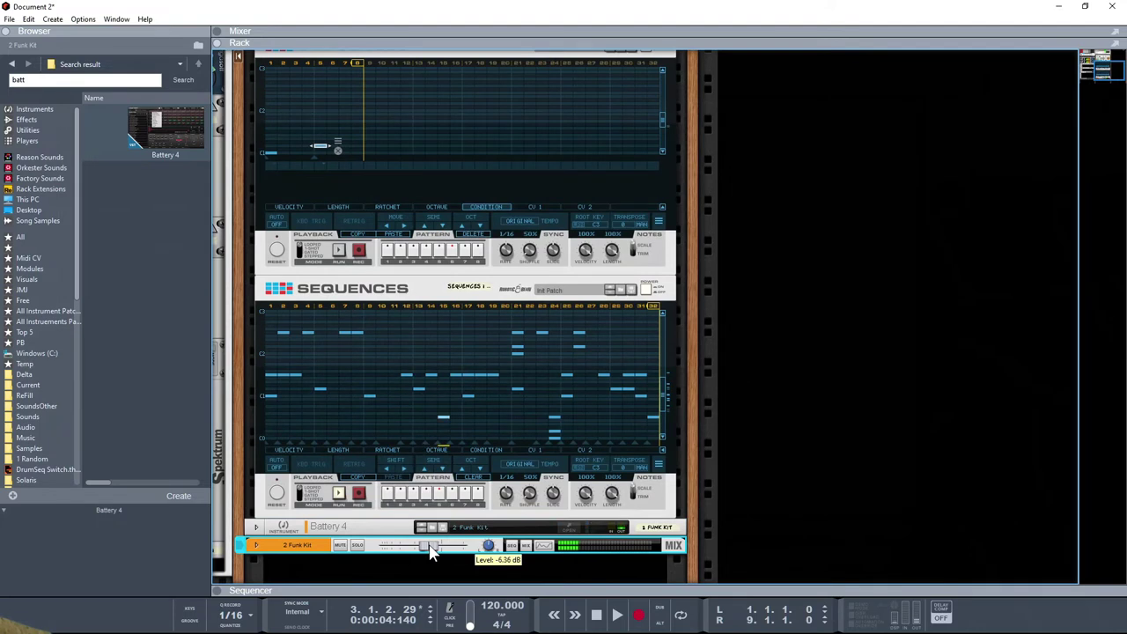
Open Battery 4's plugin window and audition Alte Fabrik Kit and Bouncin Kit with the running Sequences pattern.
{"action": "left_click", "coordinate": [506, 530]}
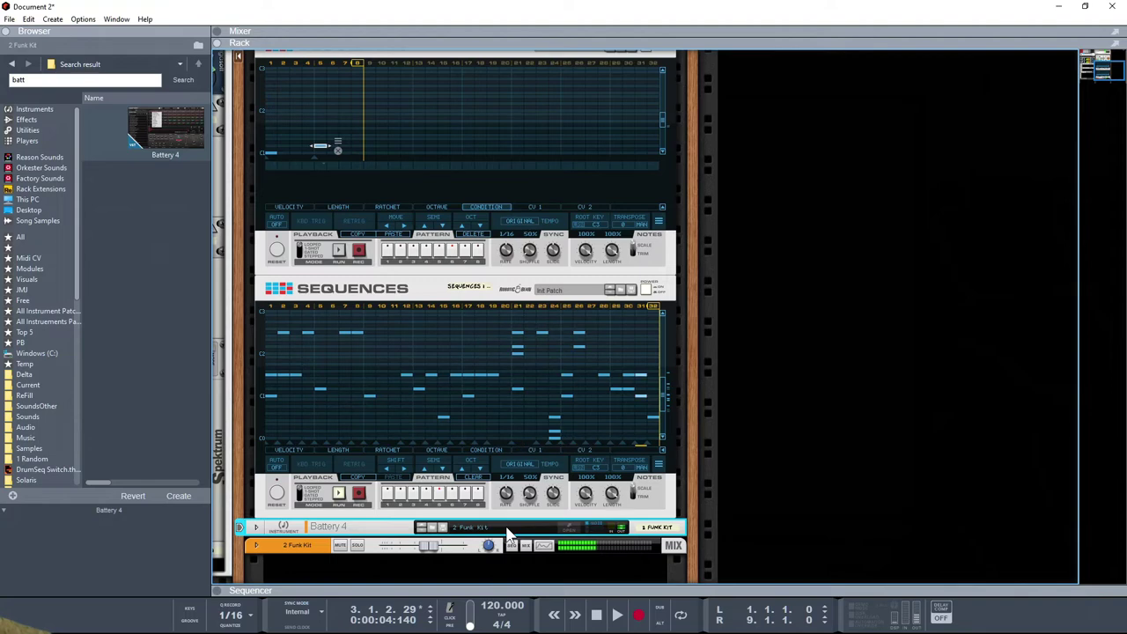
{"action": "left_click", "coordinate": [567, 529]}
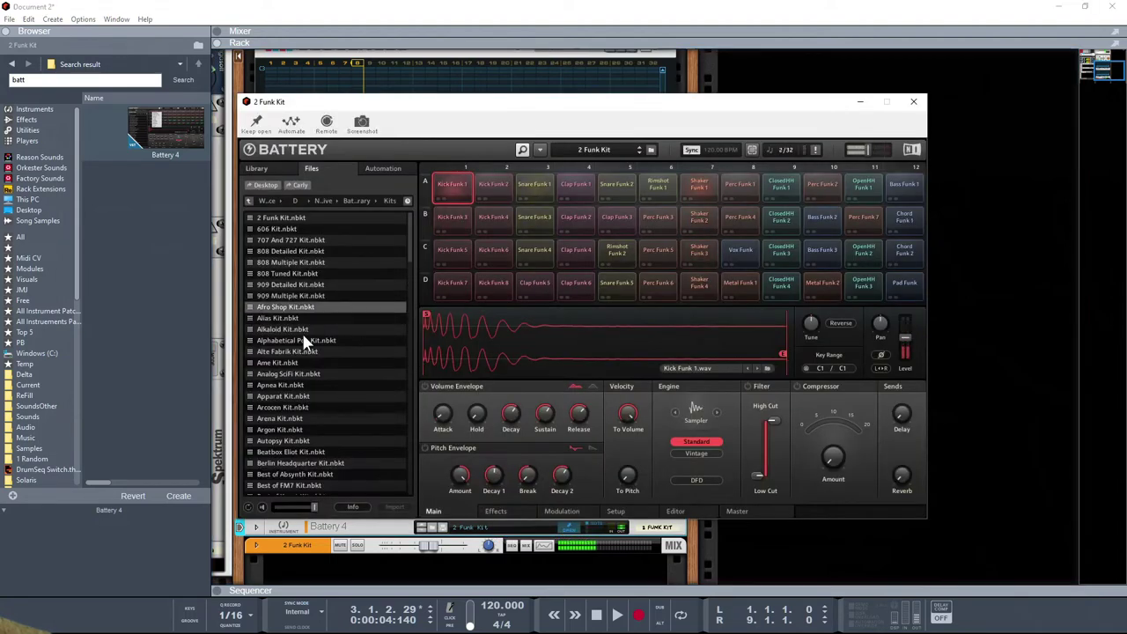
{"action": "left_click_drag", "start_coordinate": [291, 352], "coordinate": [480, 334]}
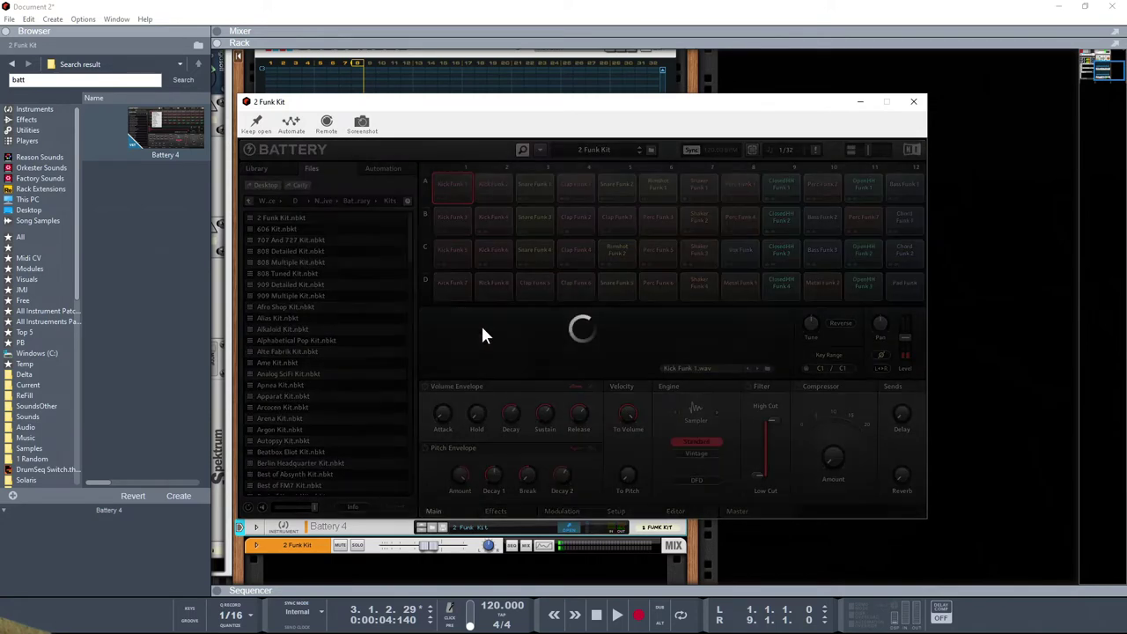
{"action": "scroll", "coordinate": [334, 404], "scroll_direction": "down", "scroll_amount": 4}
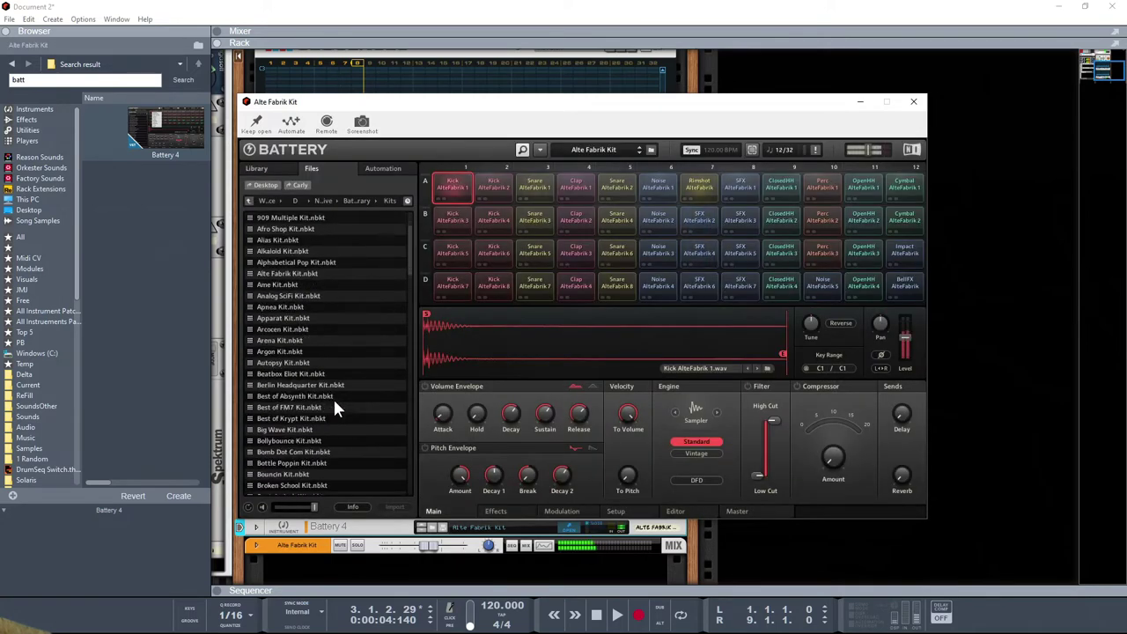
{"action": "left_click", "coordinate": [270, 406]}
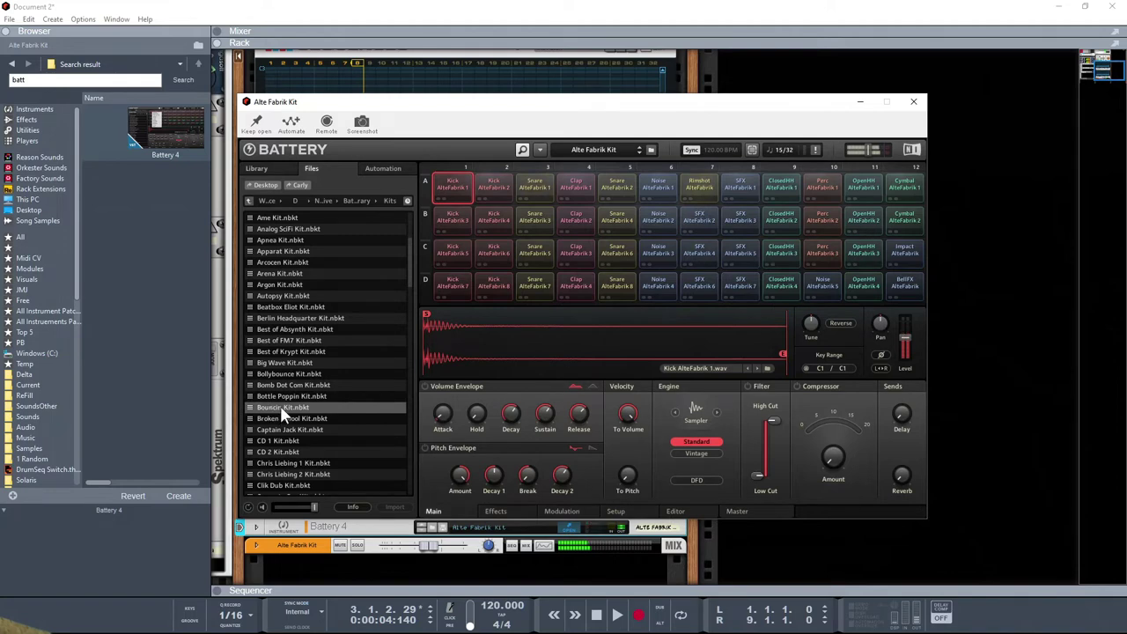
{"action": "left_click_drag", "start_coordinate": [281, 407], "coordinate": [556, 304]}
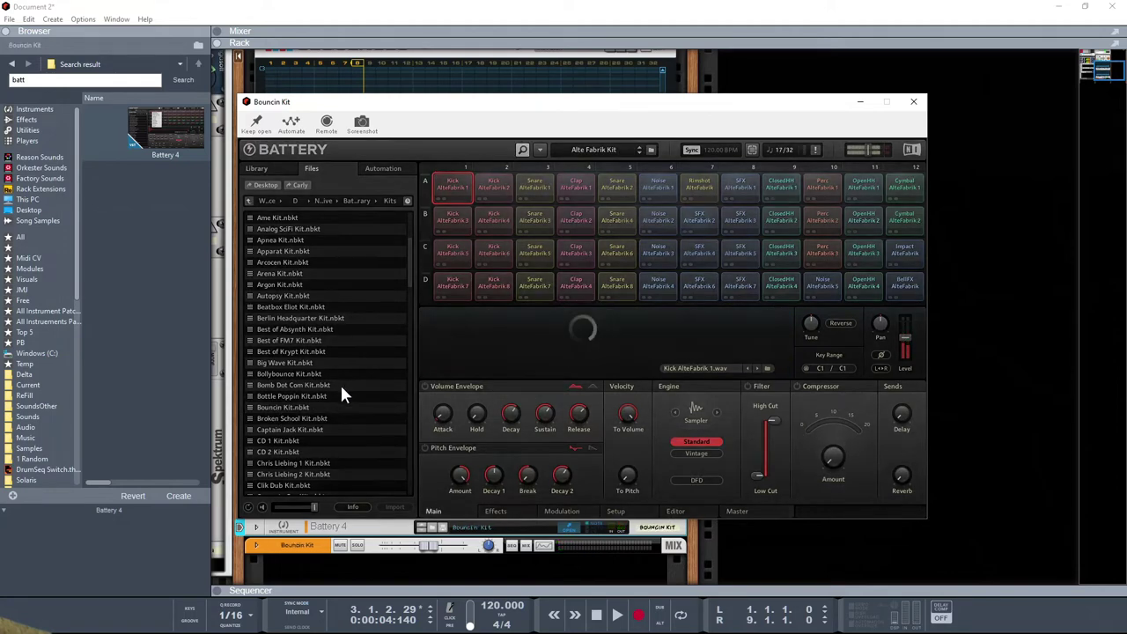
Load Elektro 500 Kit into Battery 4 and close its plugin window.
{"action": "scroll", "coordinate": [341, 389], "scroll_direction": "down", "scroll_amount": 5}
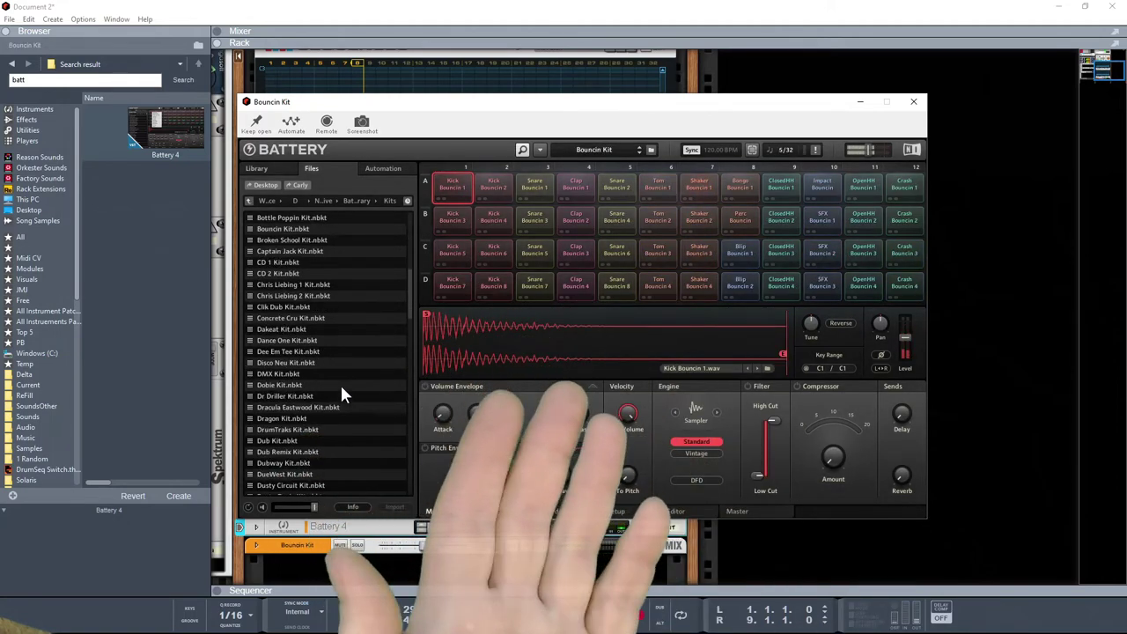
{"action": "scroll", "coordinate": [342, 388], "scroll_direction": "down", "scroll_amount": 3}
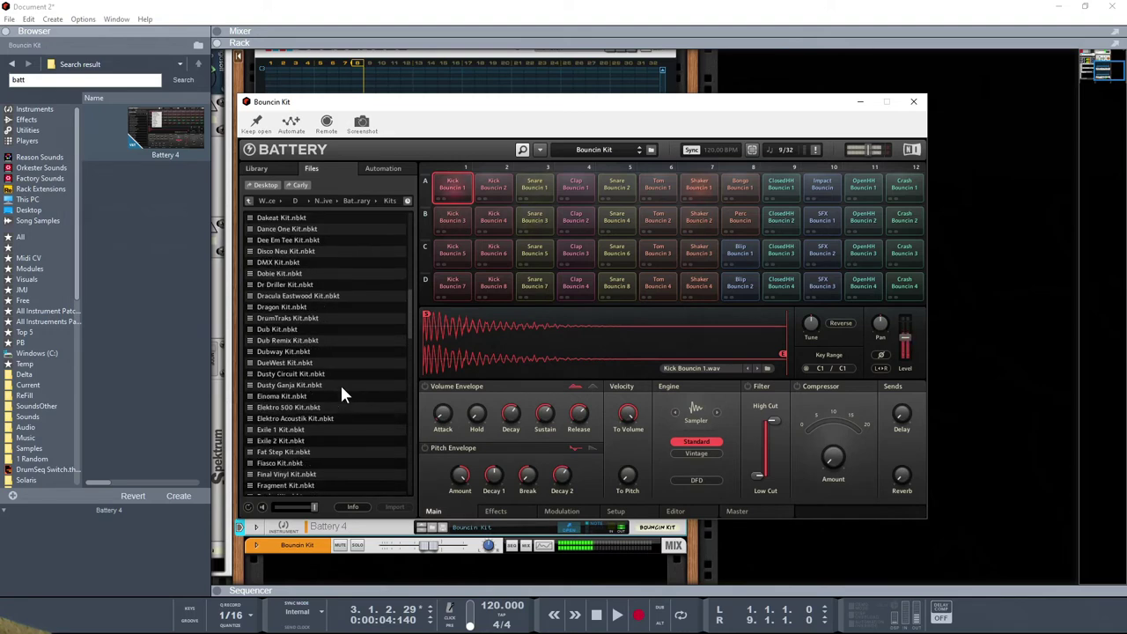
{"action": "double_click", "coordinate": [269, 411]}
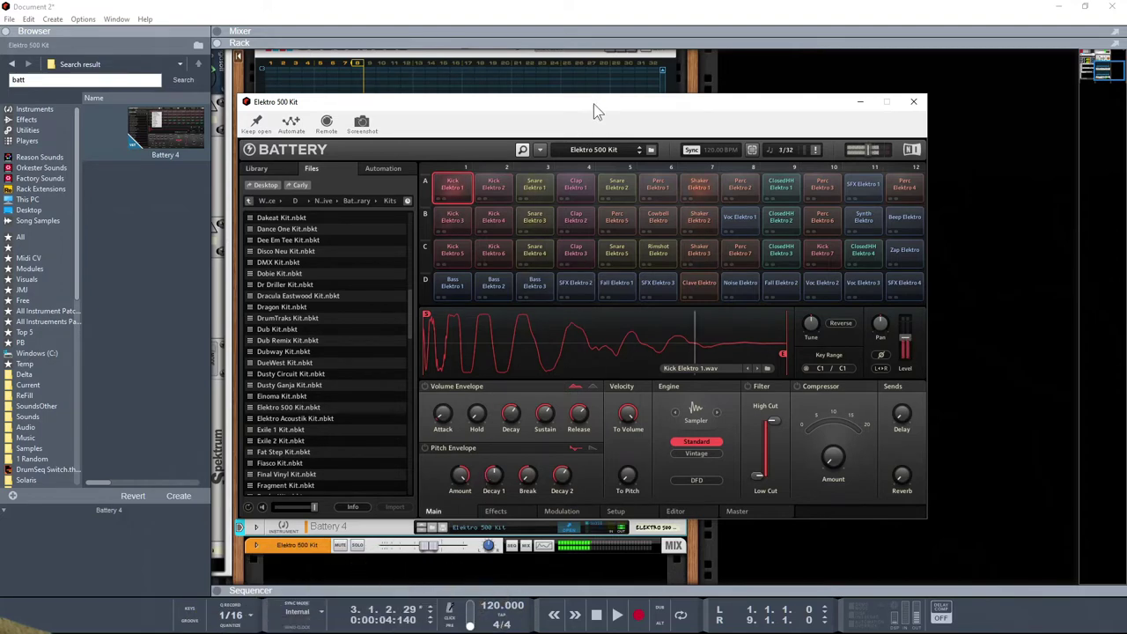
{"action": "left_click", "coordinate": [911, 103]}
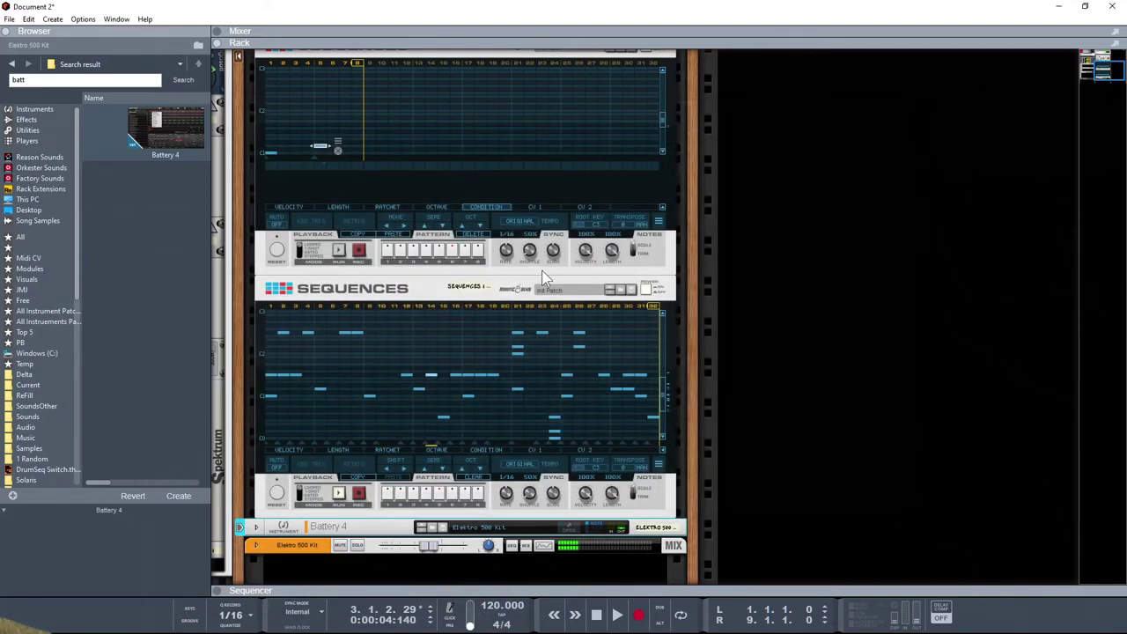
Run the pattern in Sequences 1 copy above Battery 4.
{"action": "left_click", "coordinate": [647, 295]}
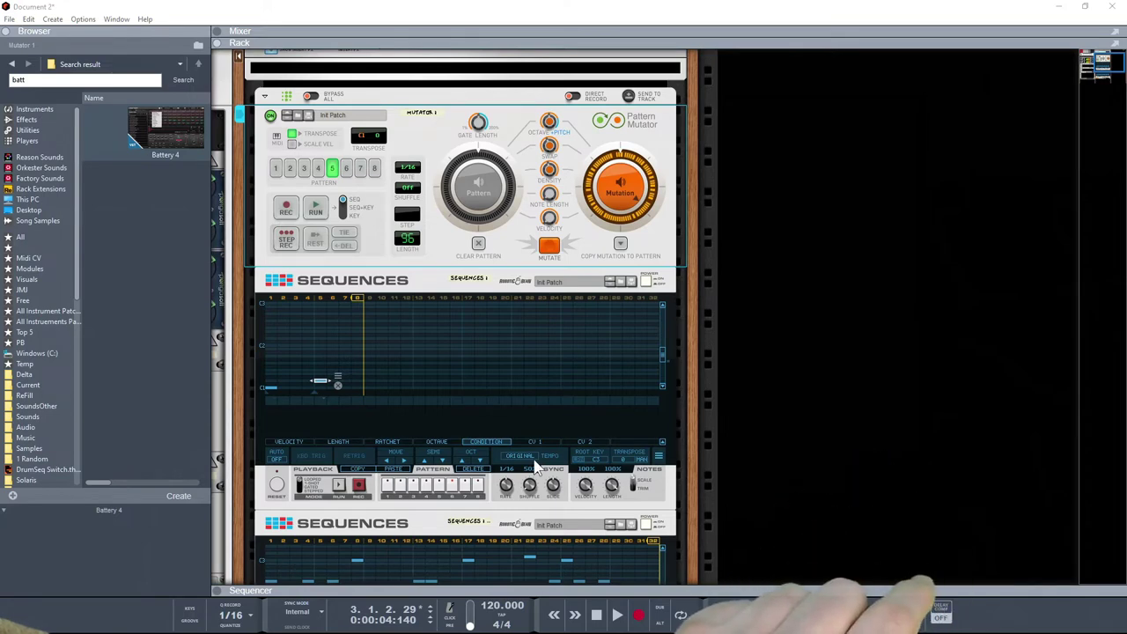
{"action": "scroll", "coordinate": [521, 409], "scroll_direction": "down", "scroll_amount": 3}
{"action": "scroll", "coordinate": [515, 410], "scroll_direction": "down", "scroll_amount": 3}
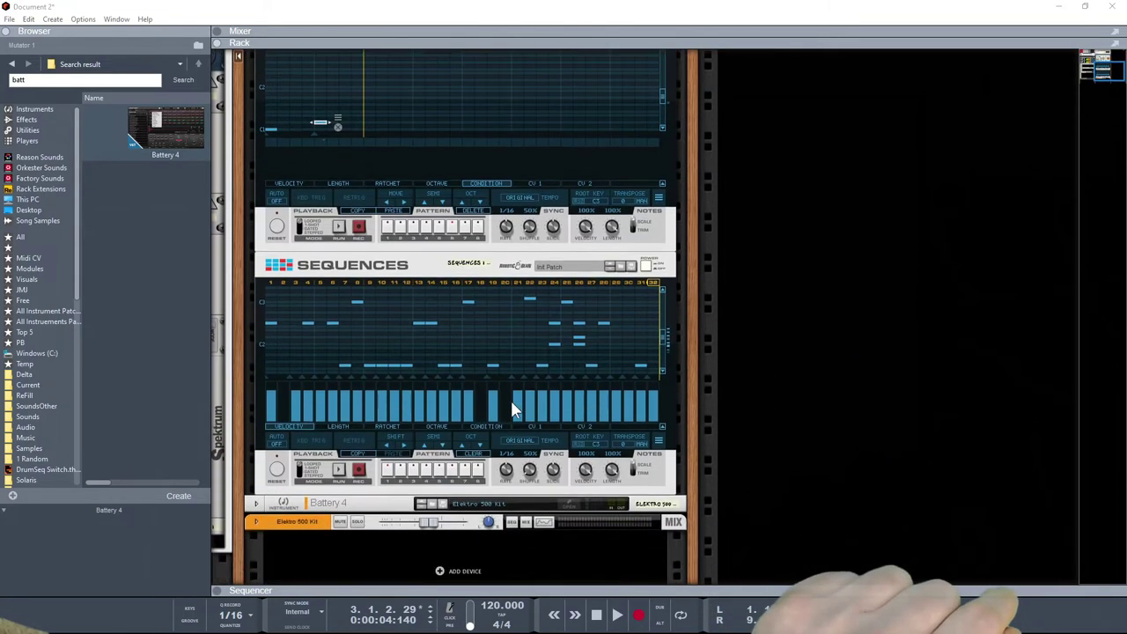
{"action": "left_click", "coordinate": [339, 474]}
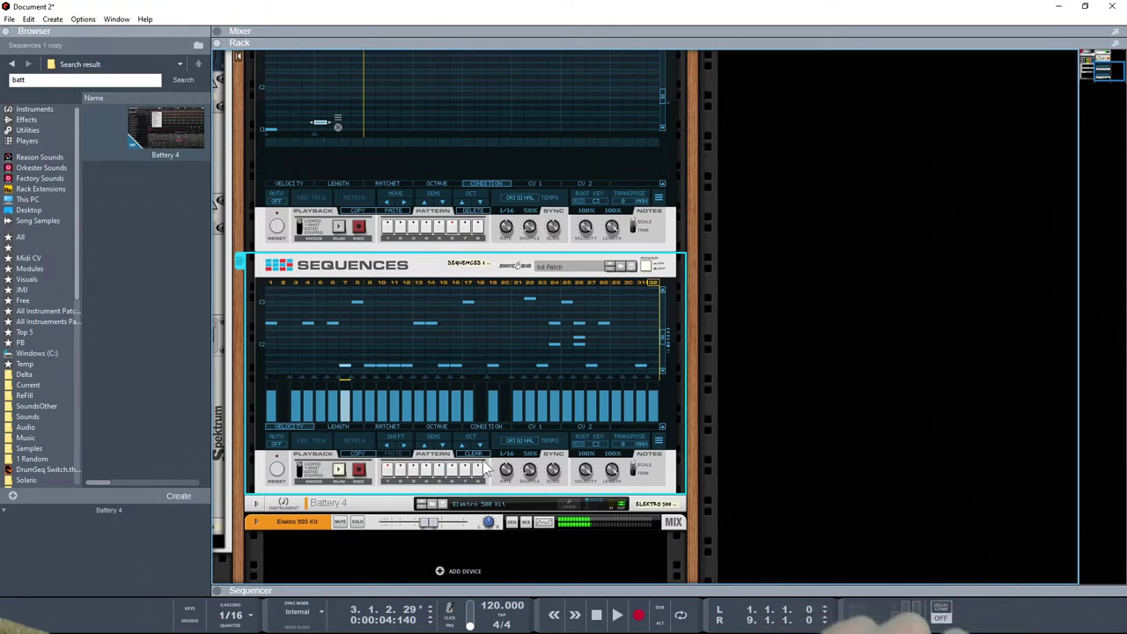
Run the Pattern Mutator, return the song position to the start, and play the song.
{"action": "scroll", "coordinate": [574, 376], "scroll_direction": "up", "scroll_amount": 3}
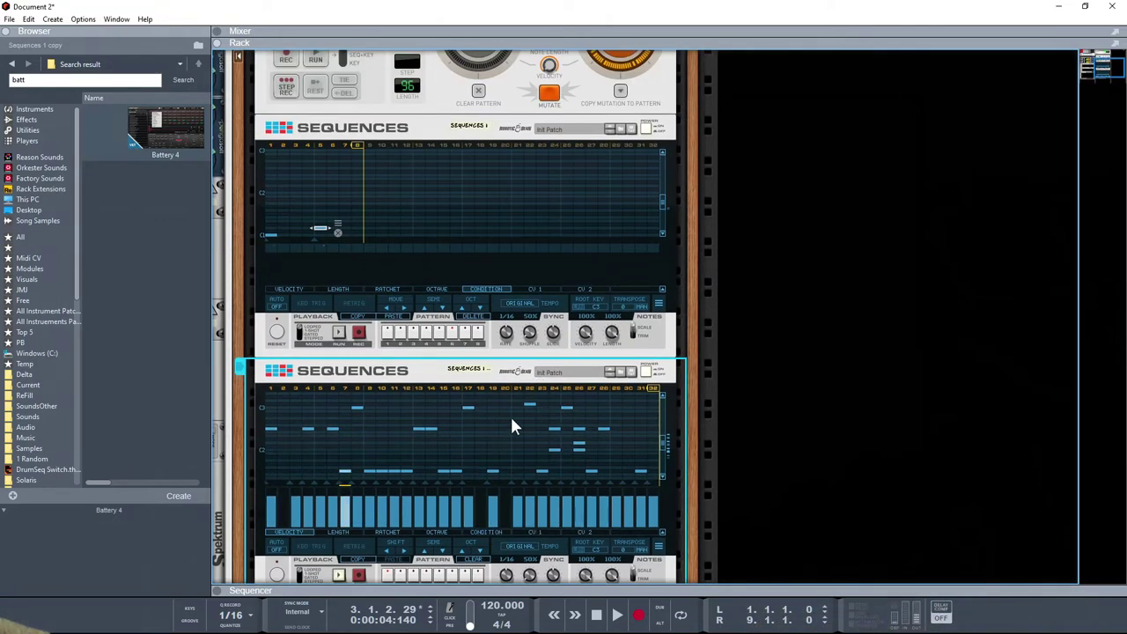
{"action": "scroll", "coordinate": [510, 414], "scroll_direction": "up", "scroll_amount": 4}
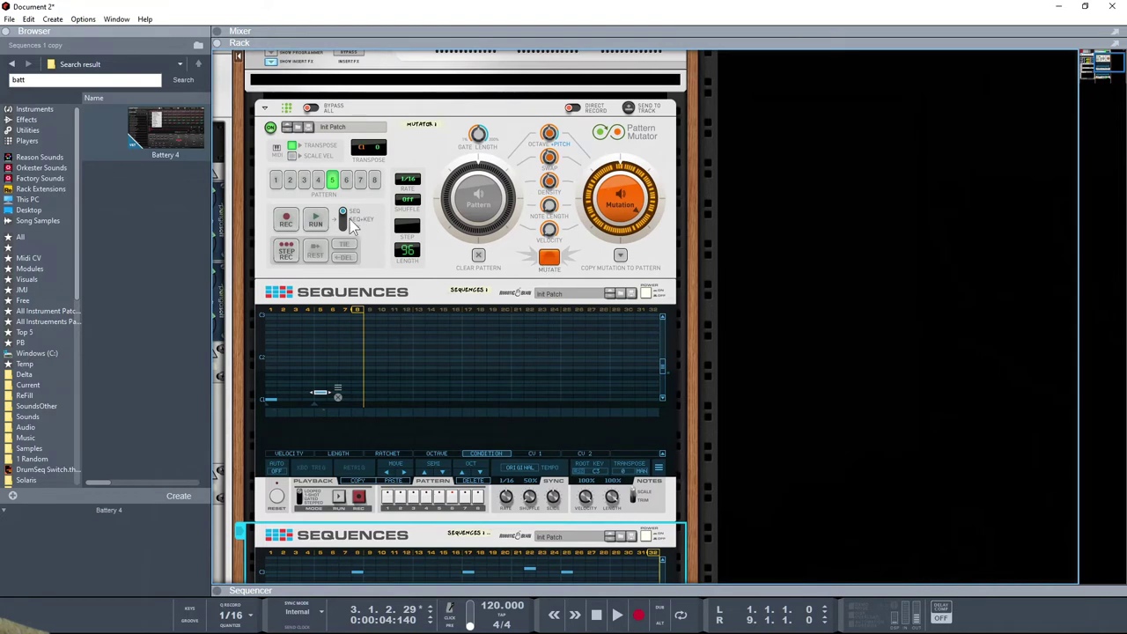
{"action": "left_click", "coordinate": [316, 221]}
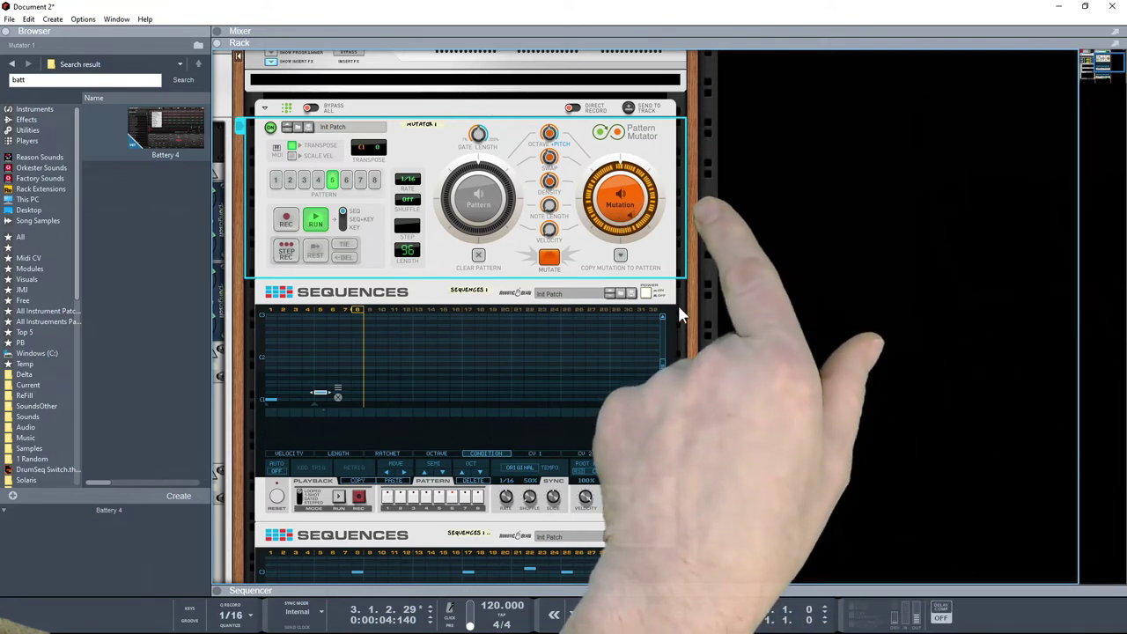
{"action": "left_click", "coordinate": [596, 615]}
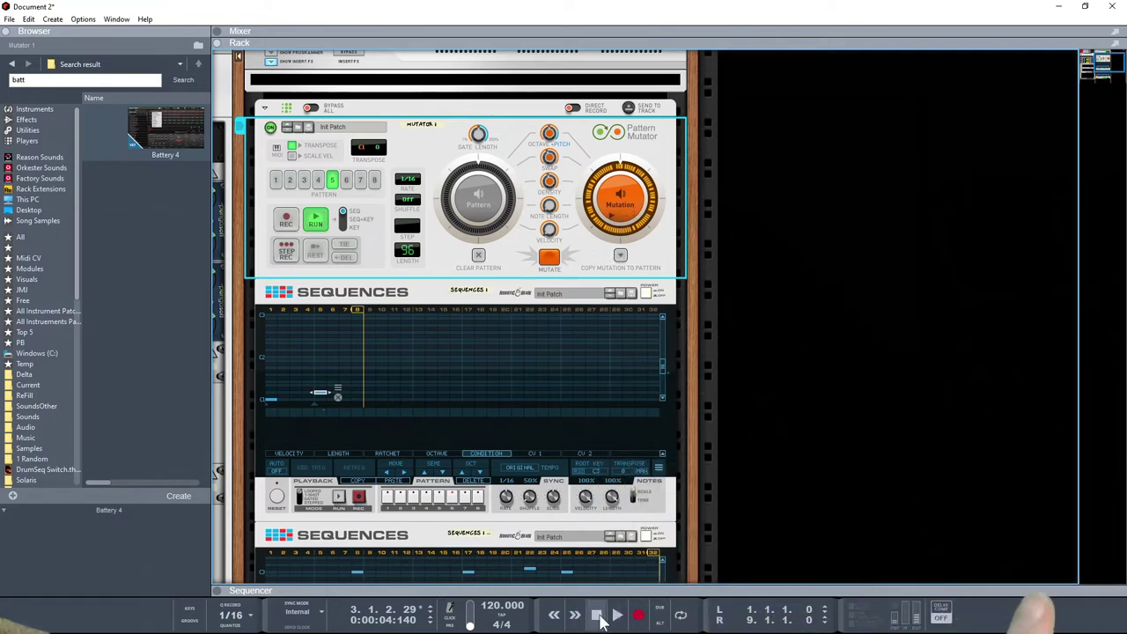
{"action": "left_click", "coordinate": [595, 614]}
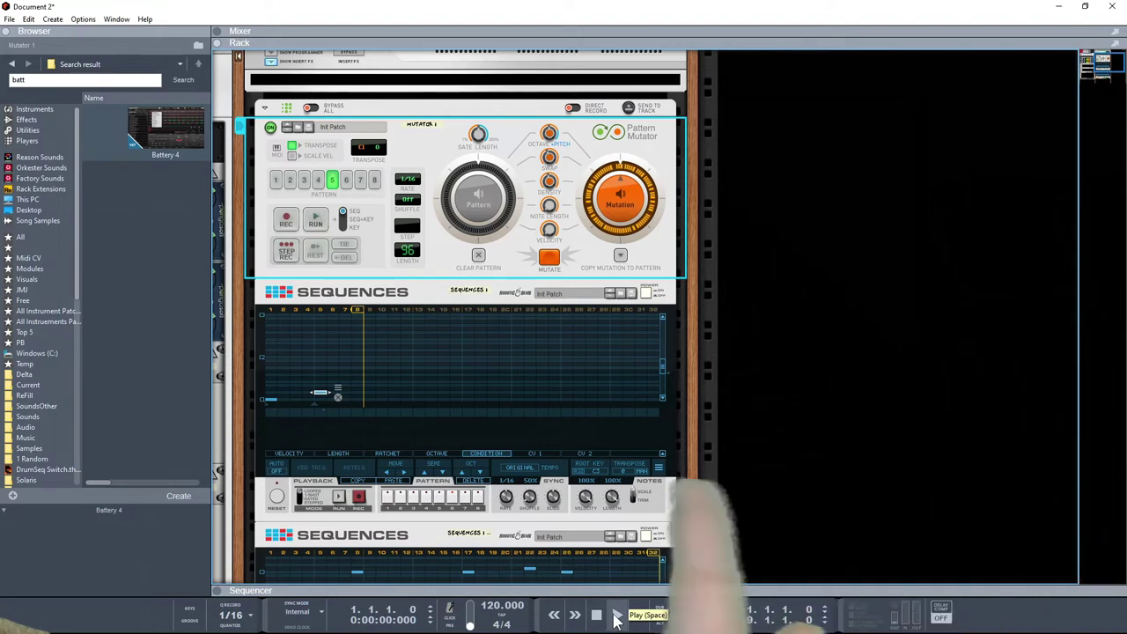
{"action": "left_click", "coordinate": [616, 616]}
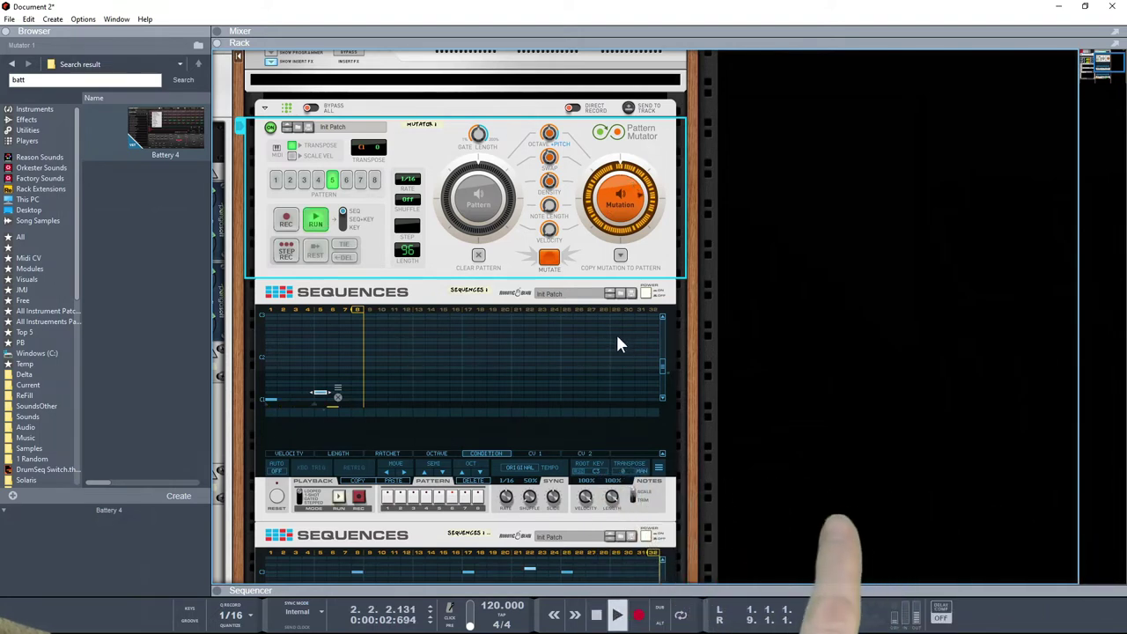
Power off the Sequences 1 player and generate a new mutation in the Pattern Mutator while the song plays.
{"action": "left_click", "coordinate": [647, 296]}
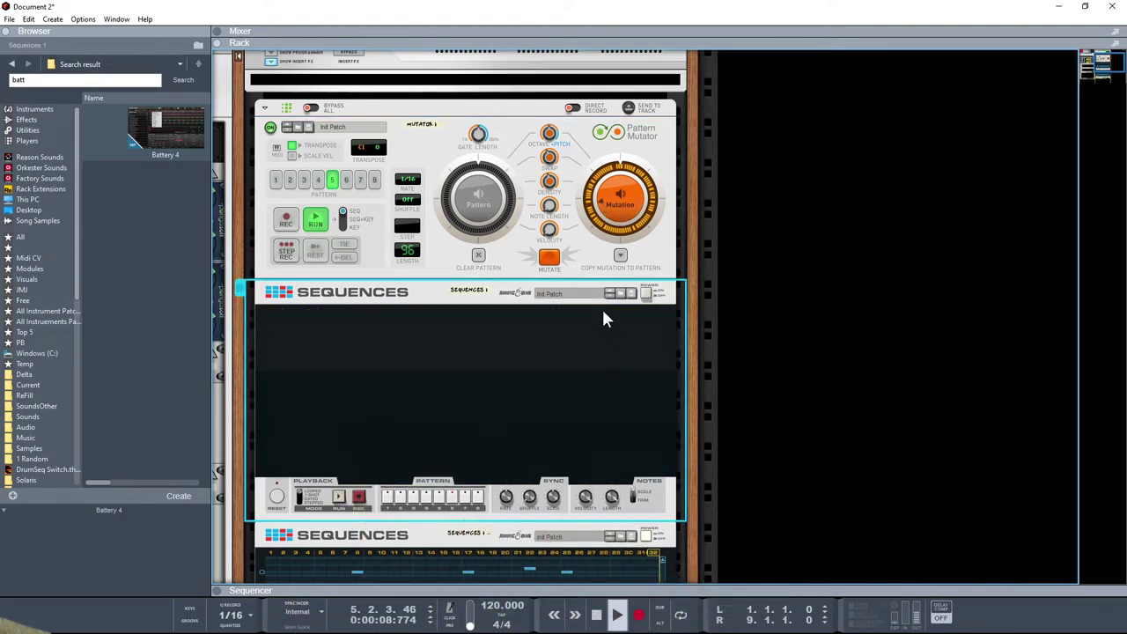
{"action": "left_click", "coordinate": [548, 258]}
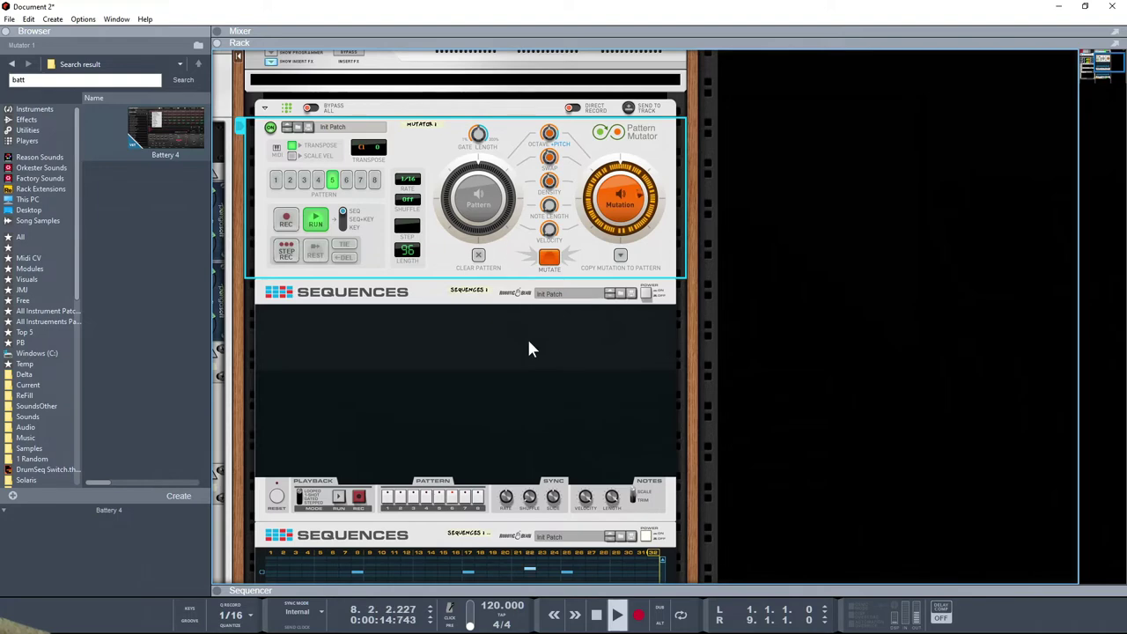
{"action": "key", "text": "space"}
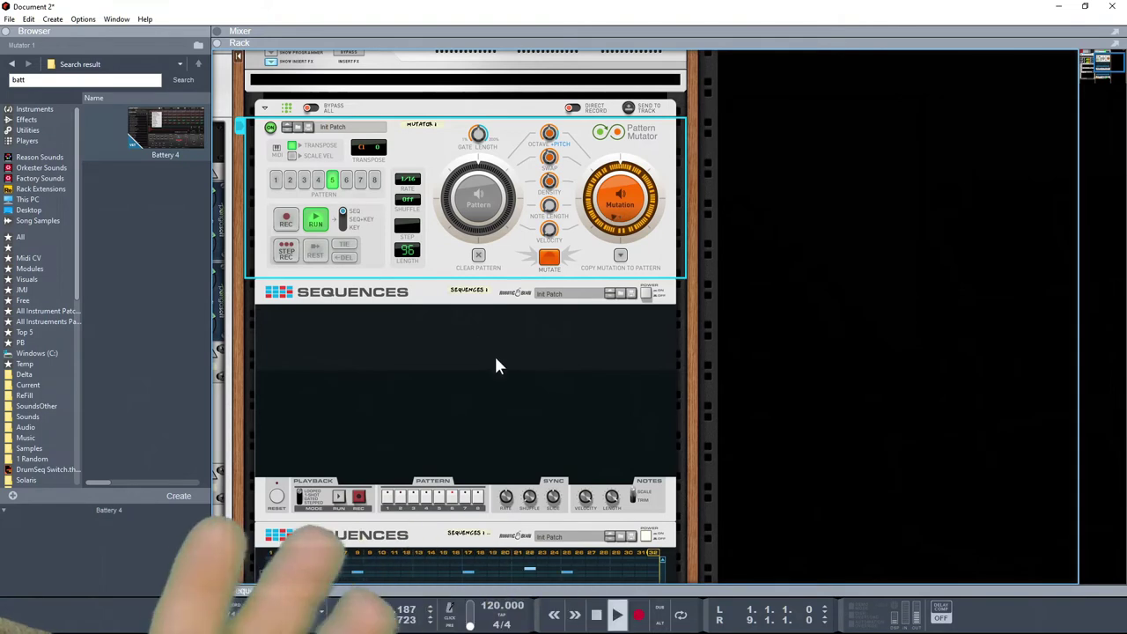
Search the instruments for "tran" and add Trance-Pro in a new rack column.
{"action": "left_click", "coordinate": [35, 110]}
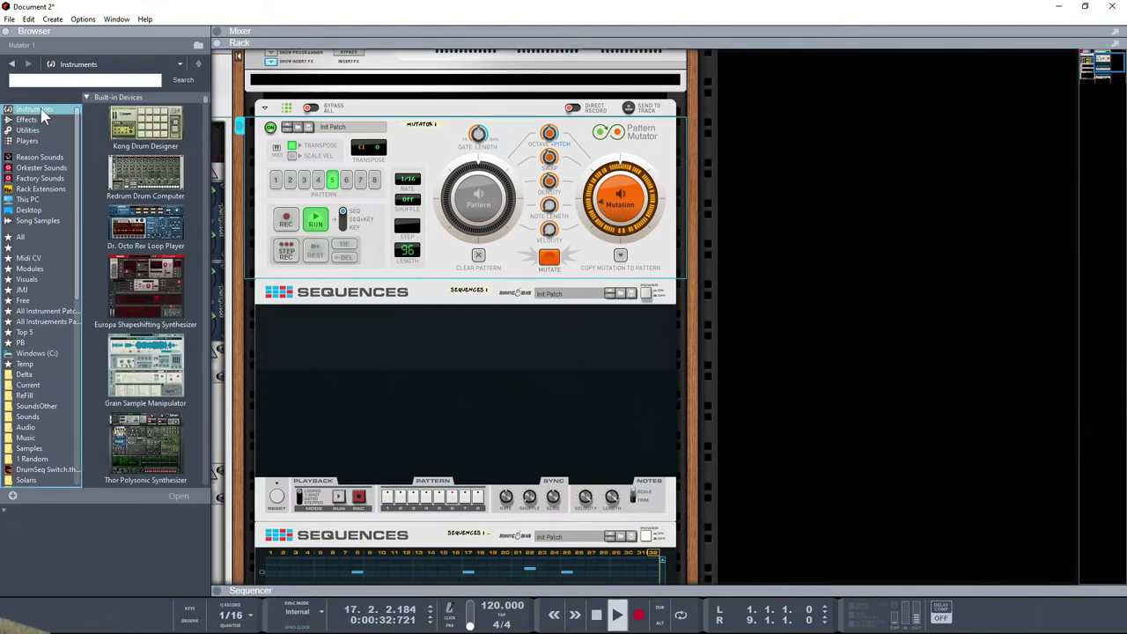
{"action": "left_click", "coordinate": [41, 81]}
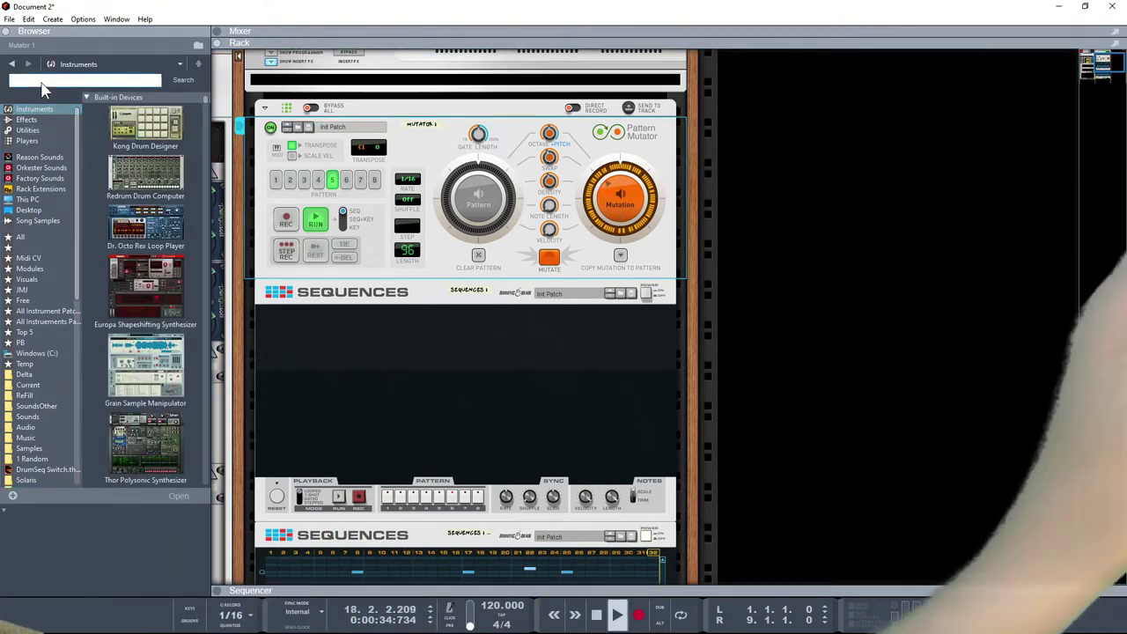
{"action": "type", "text": "ytr"}
{"action": "key", "text": "BackSpace"}
{"action": "key", "text": "BackSpace"}
{"action": "key", "text": "BackSpace"}
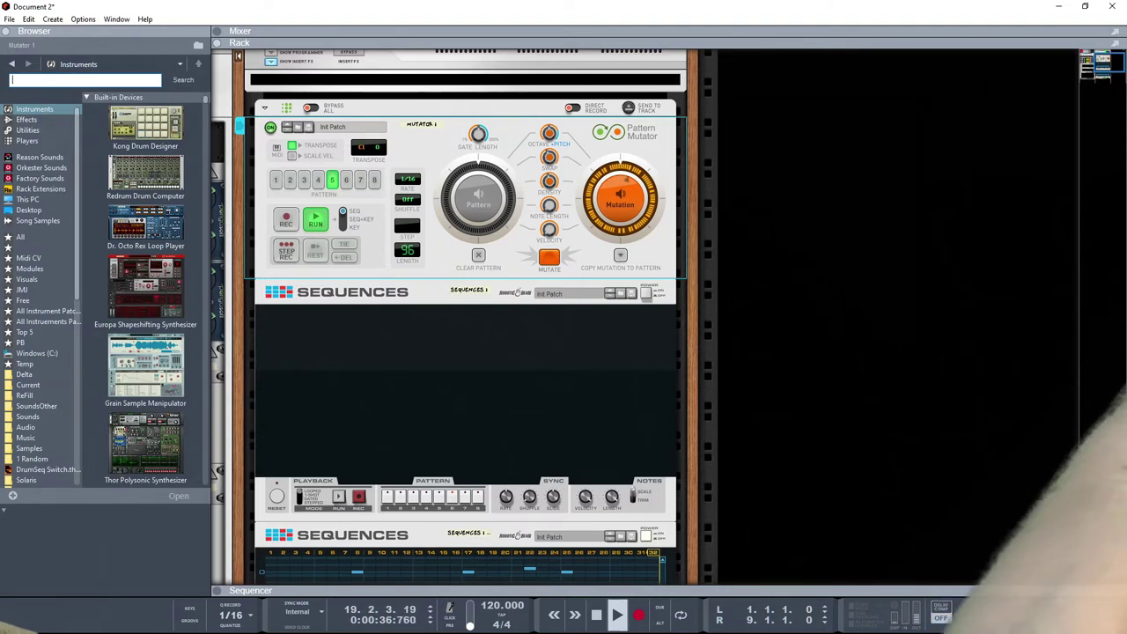
{"action": "type", "text": "tran"}
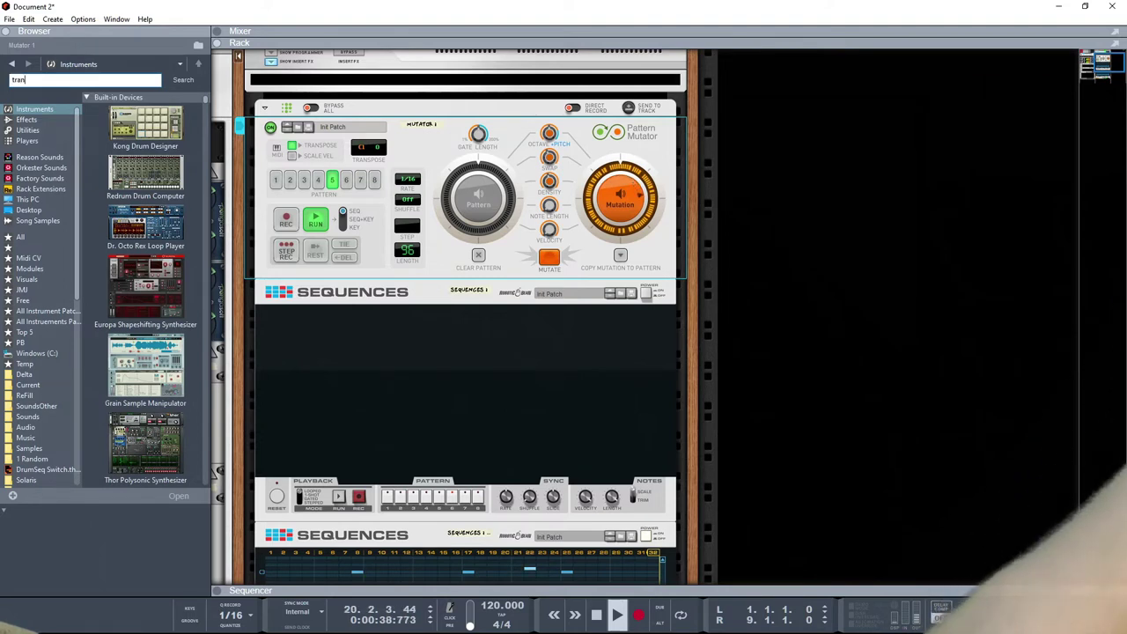
{"action": "key", "text": "Return"}
{"action": "left_click_drag", "start_coordinate": [178, 147], "coordinate": [777, 255]}
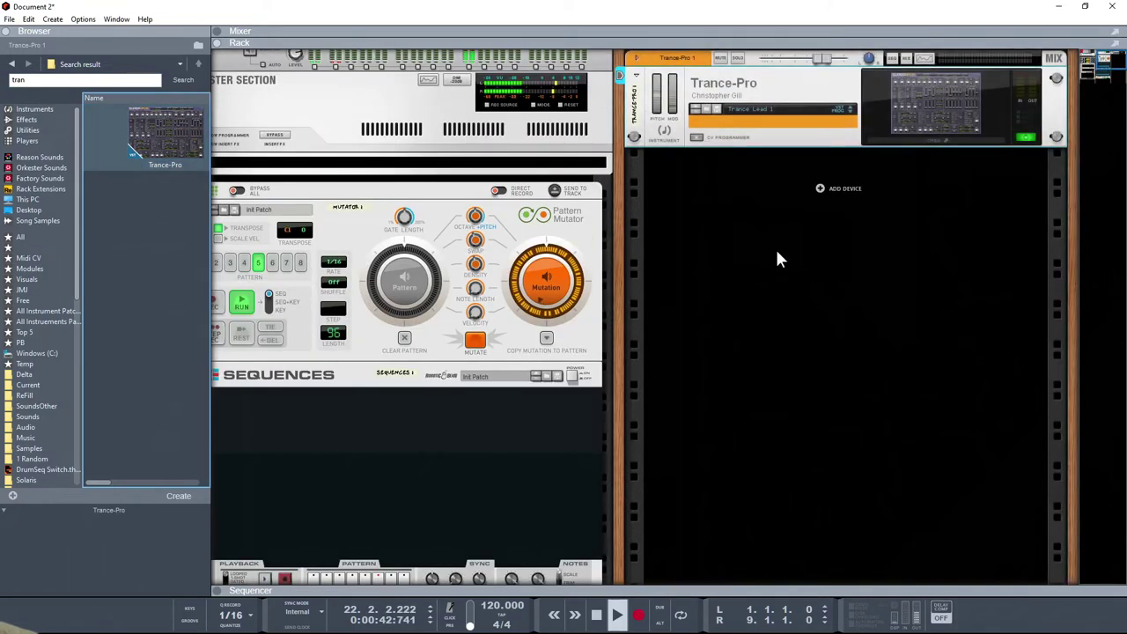
Add a Pattern Mutator player to Trance-Pro and place a Sequences player ahead of it.
{"action": "left_click", "coordinate": [26, 141]}
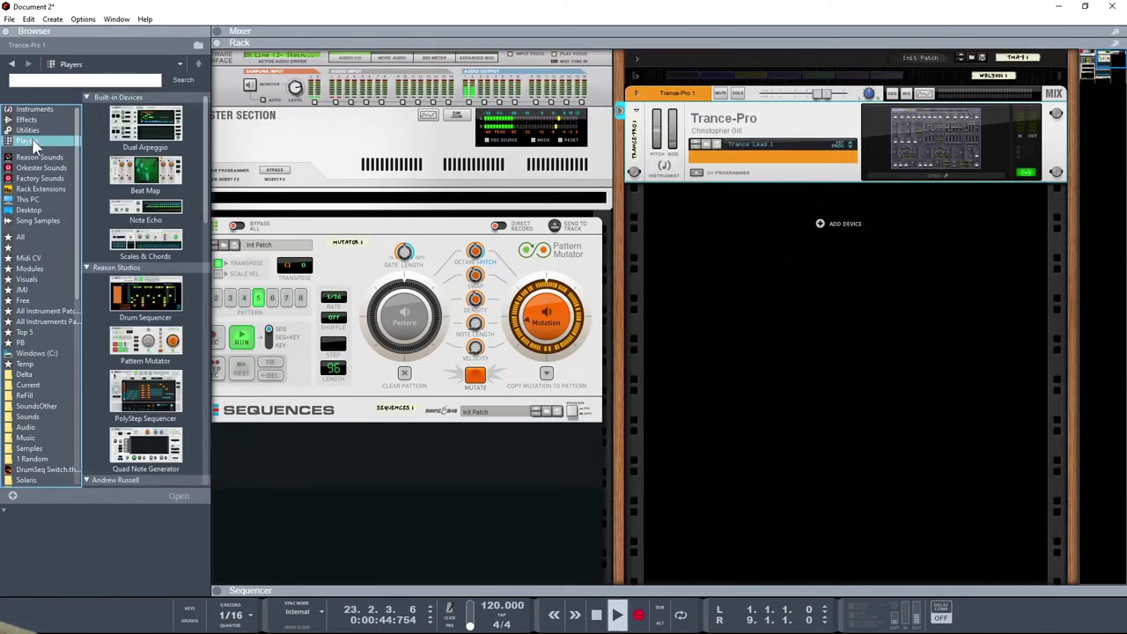
{"action": "left_click_drag", "start_coordinate": [145, 344], "coordinate": [737, 130]}
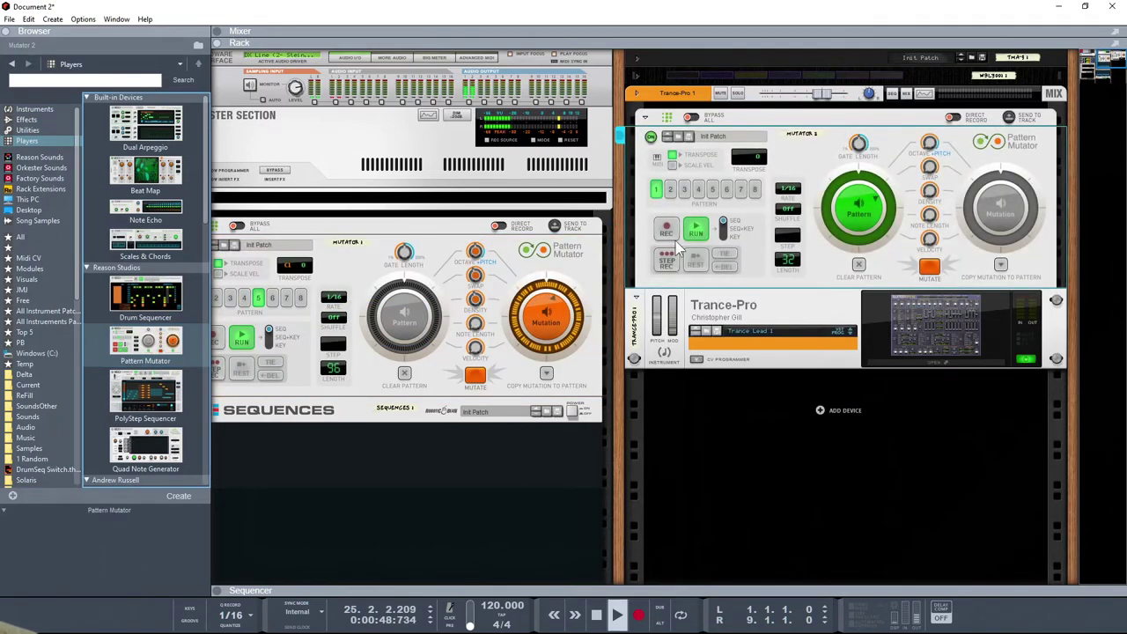
{"action": "scroll", "coordinate": [181, 352], "scroll_direction": "down", "scroll_amount": 10}
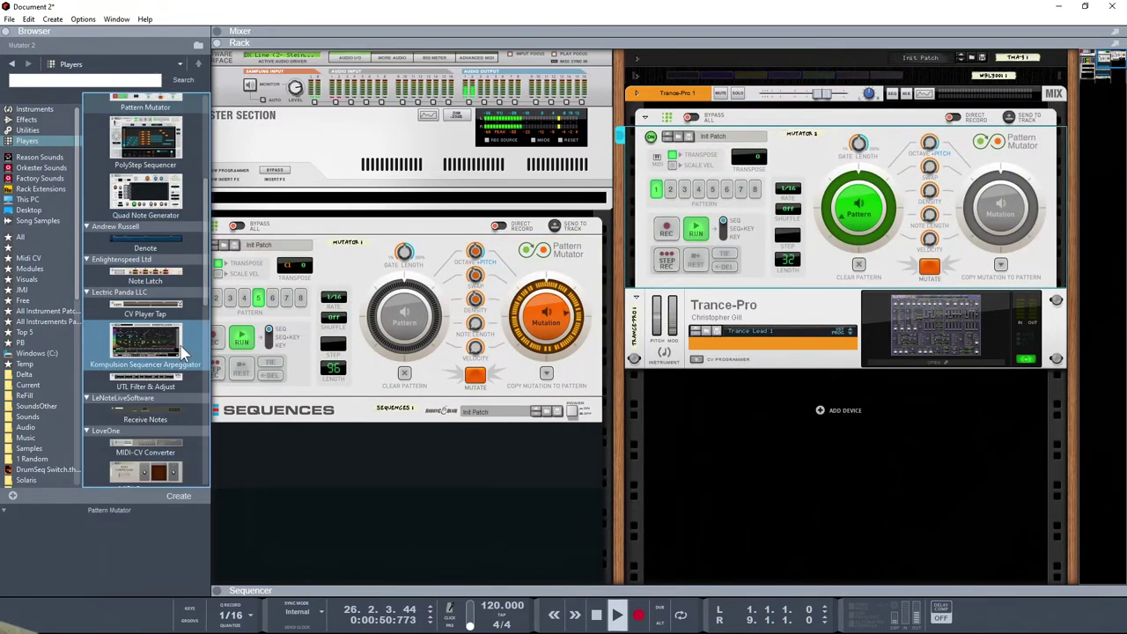
{"action": "scroll", "coordinate": [182, 352], "scroll_direction": "down", "scroll_amount": 3}
{"action": "left_click_drag", "start_coordinate": [180, 345], "coordinate": [711, 137]}
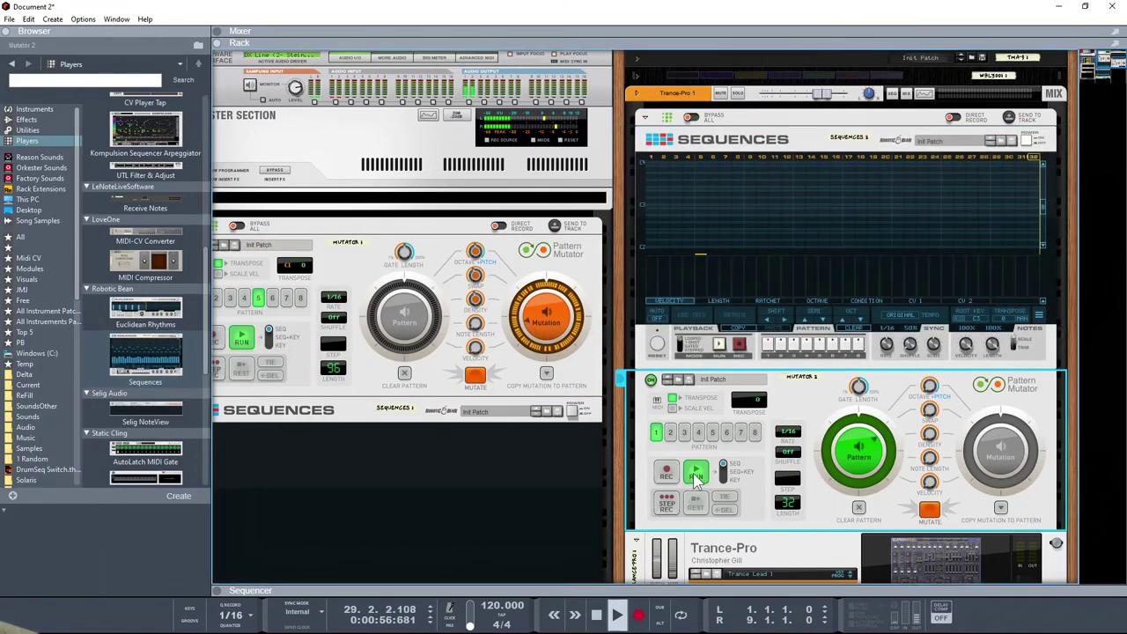
Turn off Run on Trance-Pro's Pattern Mutator and stop the song playback.
{"action": "left_click", "coordinate": [693, 473]}
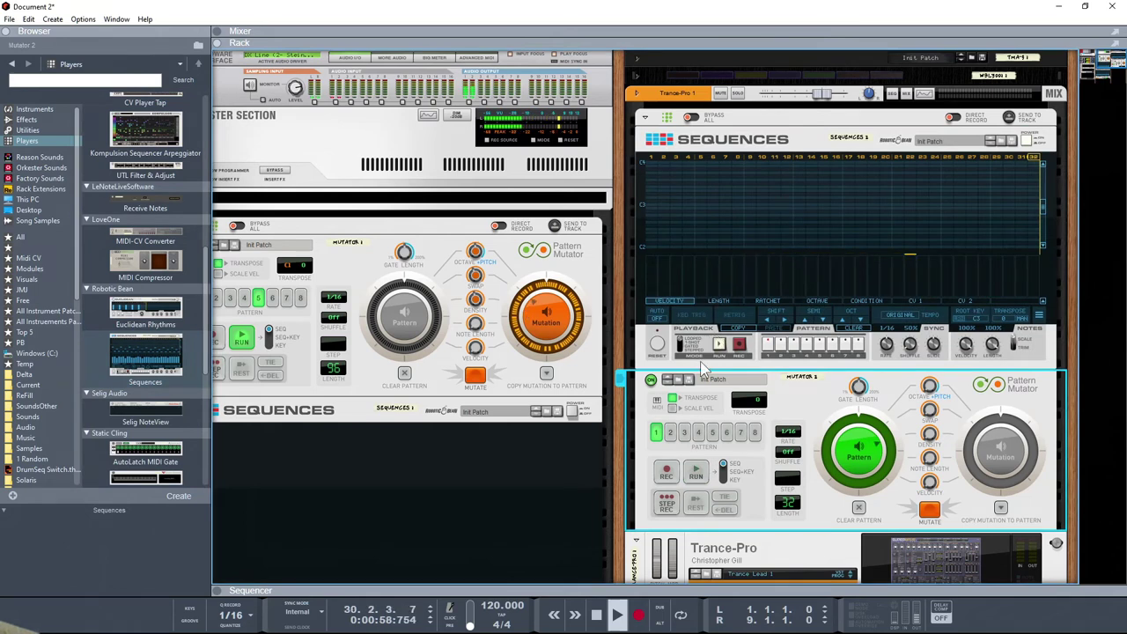
{"action": "key", "text": "space"}
{"action": "key", "text": "space"}
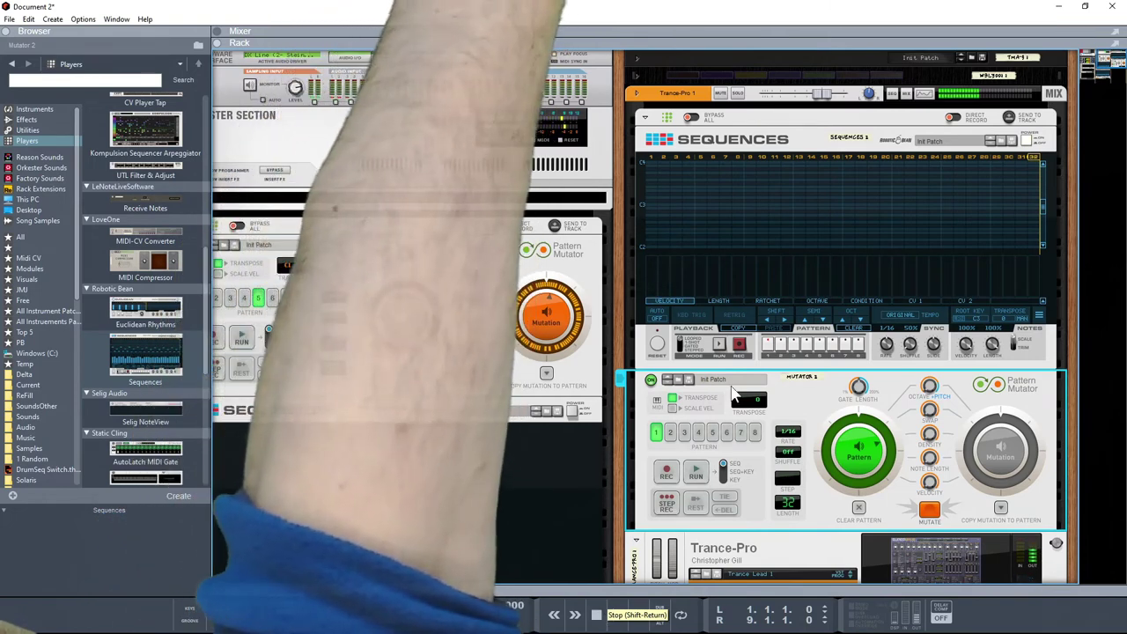
Lower Trance-Pro's mix channel level and enable recording in its Sequences player.
{"action": "left_click", "coordinate": [819, 97]}
{"action": "left_click_drag", "start_coordinate": [818, 97], "coordinate": [810, 99]}
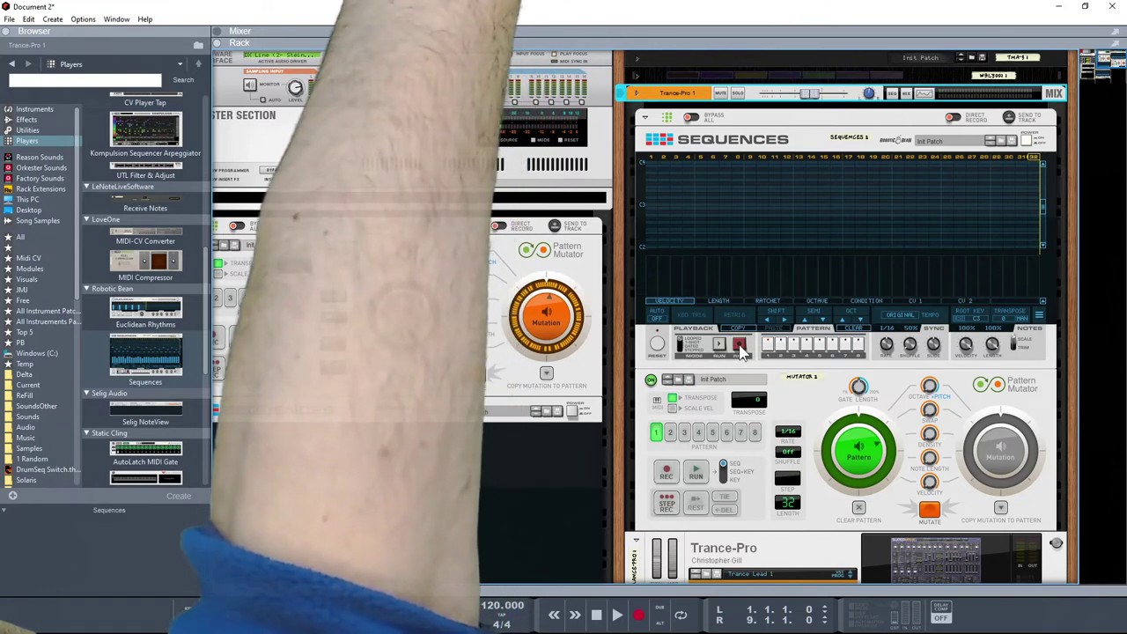
{"action": "left_click", "coordinate": [740, 346]}
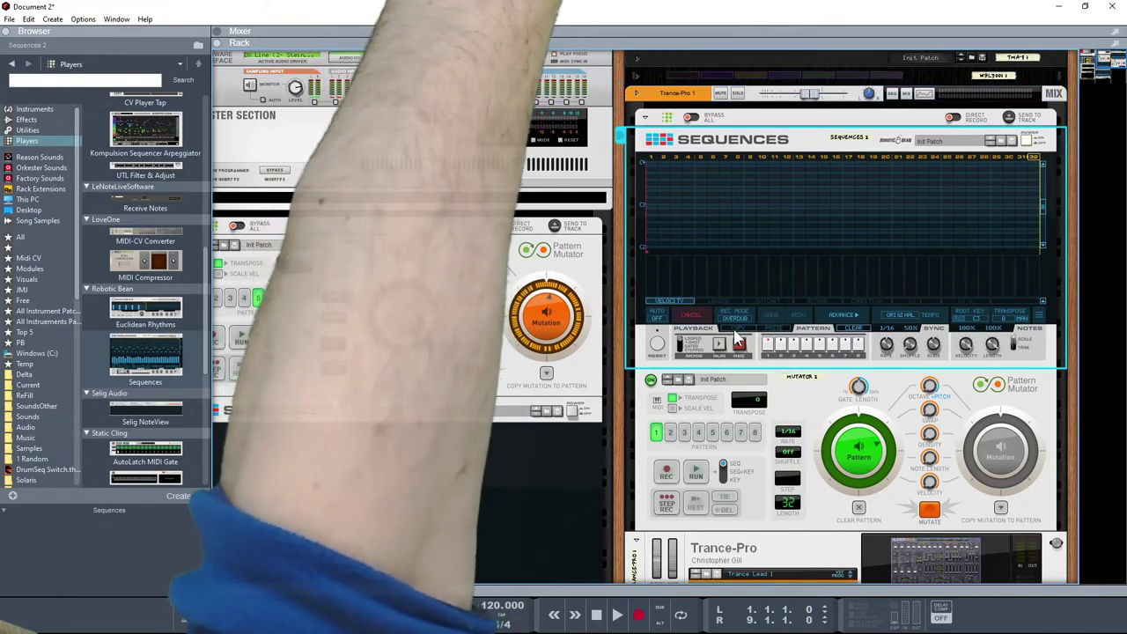
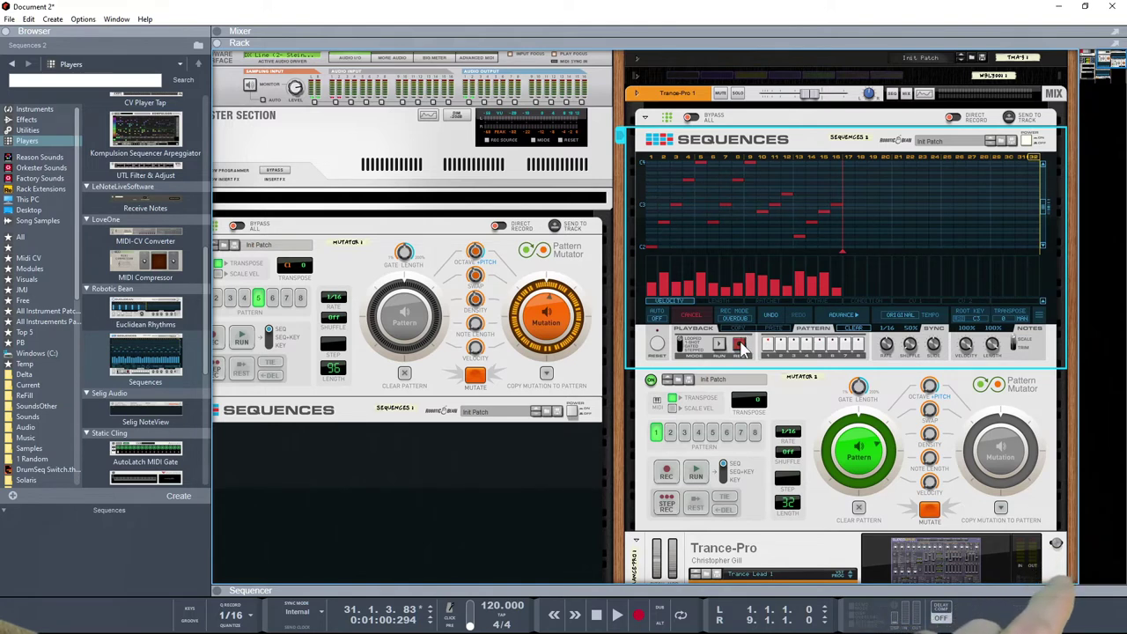
Finish the Sequences recording and copy the recorded notes from steps 2–16 to steps 18–32 at the same pitches.
{"action": "left_click", "coordinate": [801, 301]}
{"action": "left_click_drag", "start_coordinate": [856, 247], "coordinate": [645, 185]}
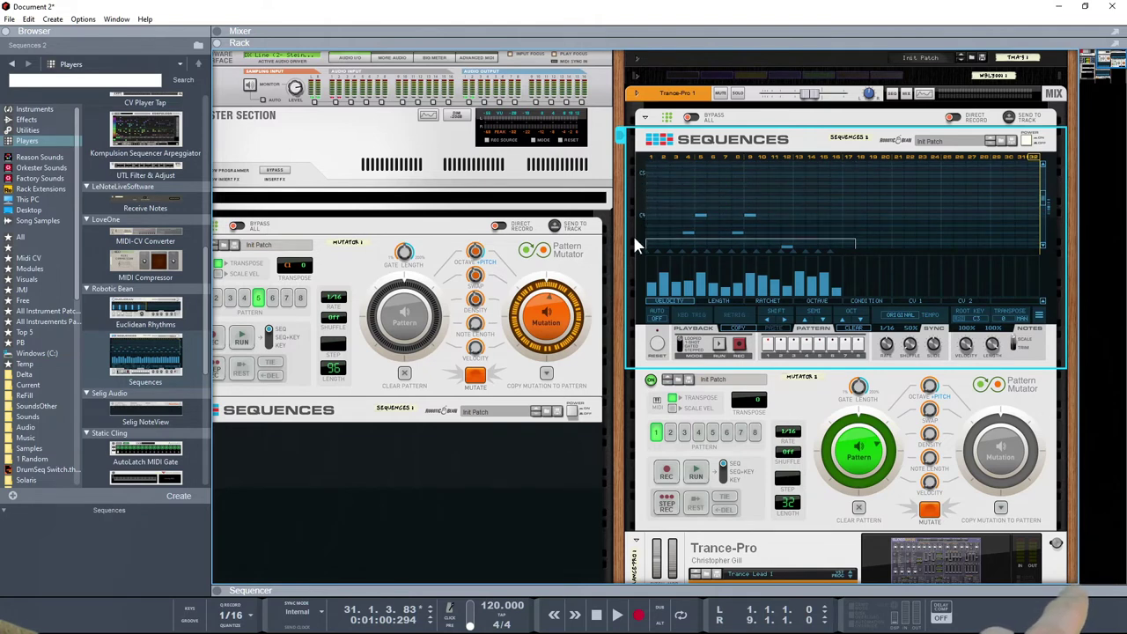
{"action": "left_click_drag", "start_coordinate": [639, 246], "coordinate": [633, 202]}
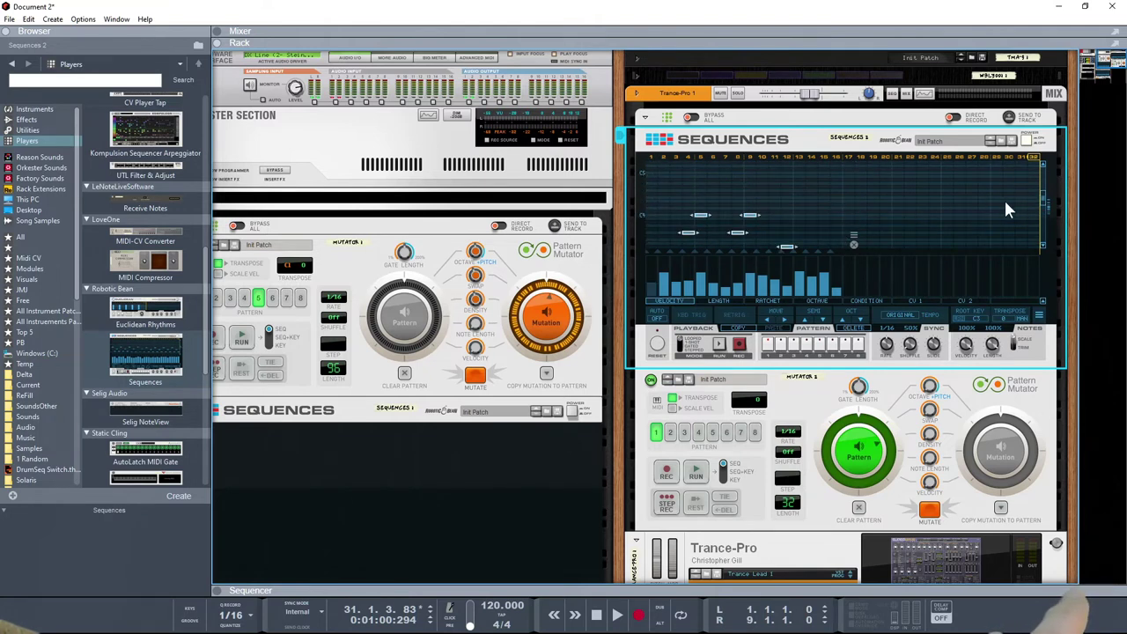
{"action": "scroll", "coordinate": [1041, 207], "scroll_direction": "down", "scroll_amount": 5}
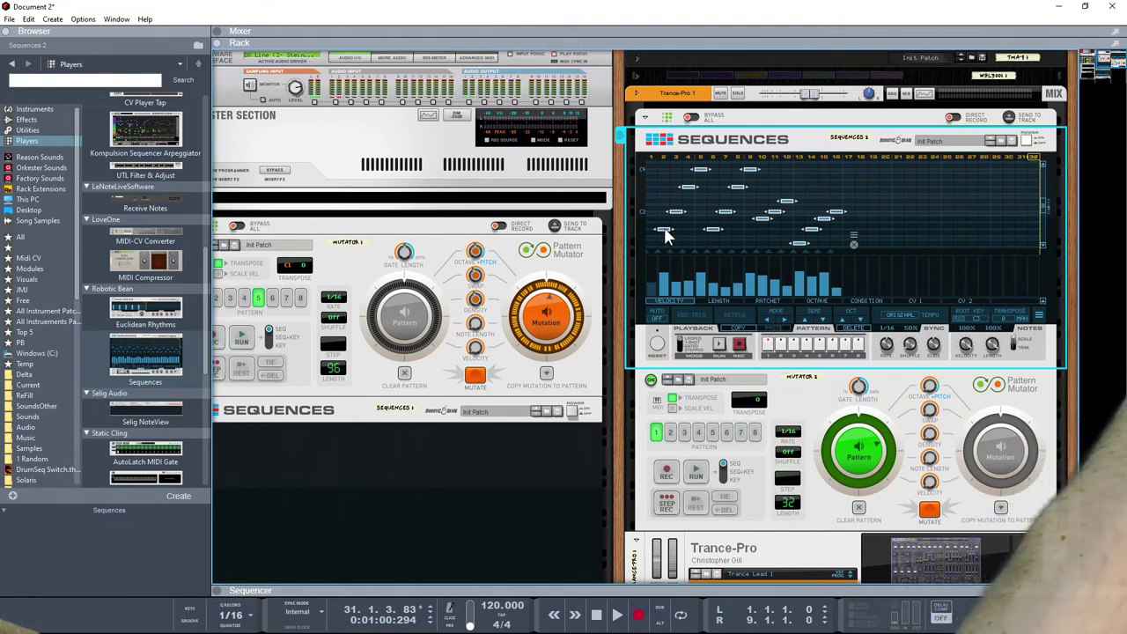
{"action": "left_click_drag", "start_coordinate": [664, 228], "coordinate": [859, 215]}
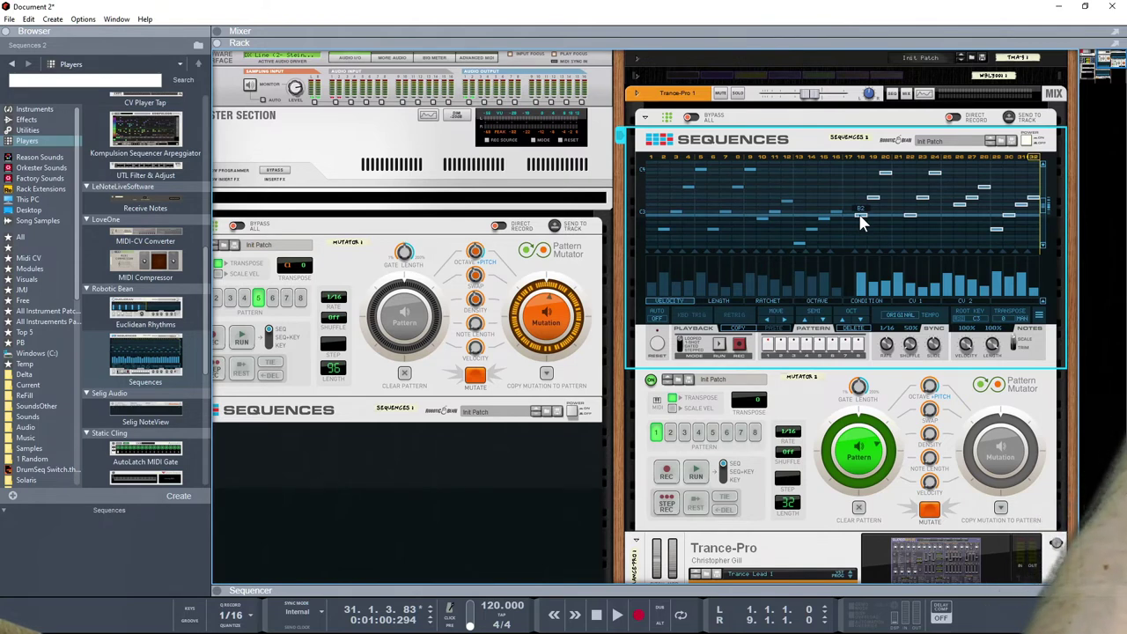
{"action": "left_click_drag", "start_coordinate": [859, 213], "coordinate": [859, 229]}
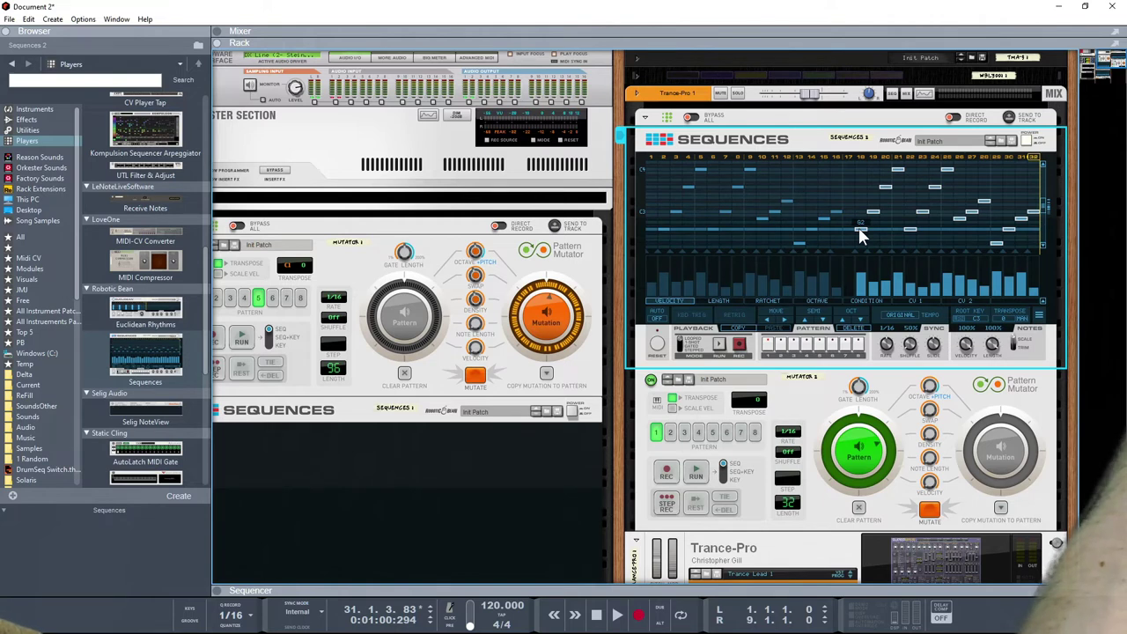
{"action": "left_click_drag", "start_coordinate": [859, 233], "coordinate": [860, 235]}
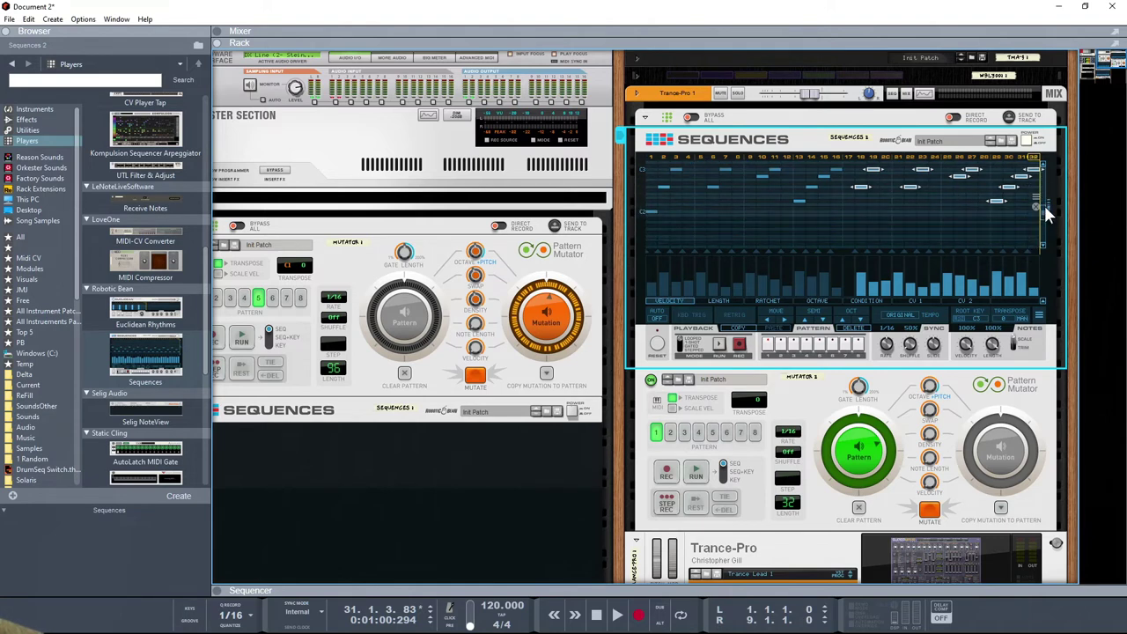
Add a C2 note on step 17 of Trance-Pro's Sequences pattern.
{"action": "scroll", "coordinate": [1044, 203], "scroll_direction": "down", "scroll_amount": 2}
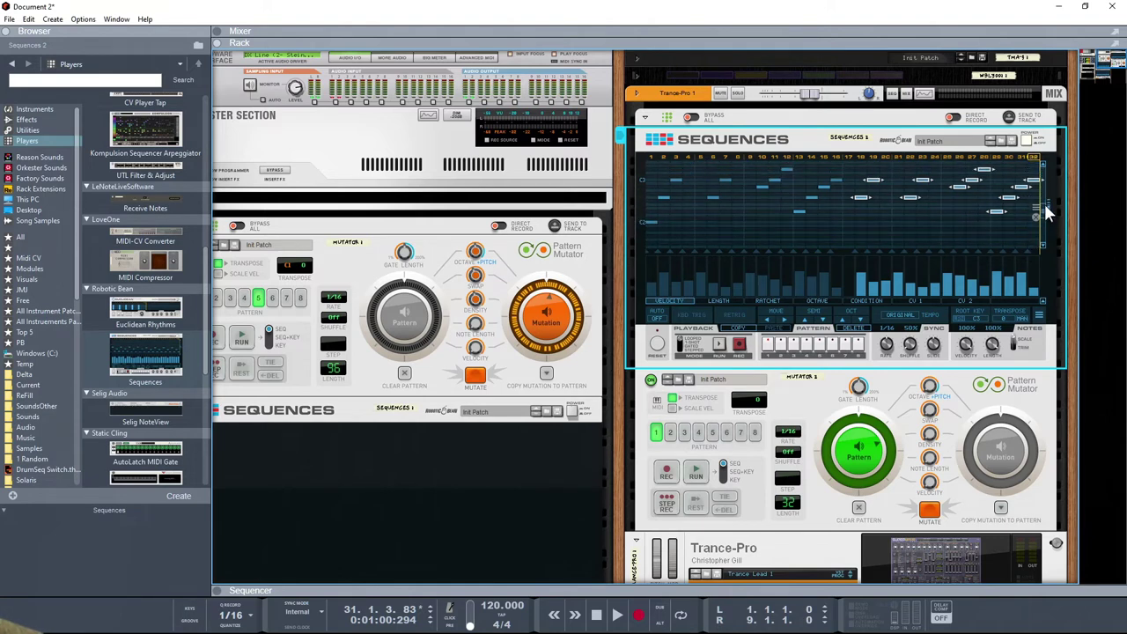
{"action": "left_click", "coordinate": [843, 234]}
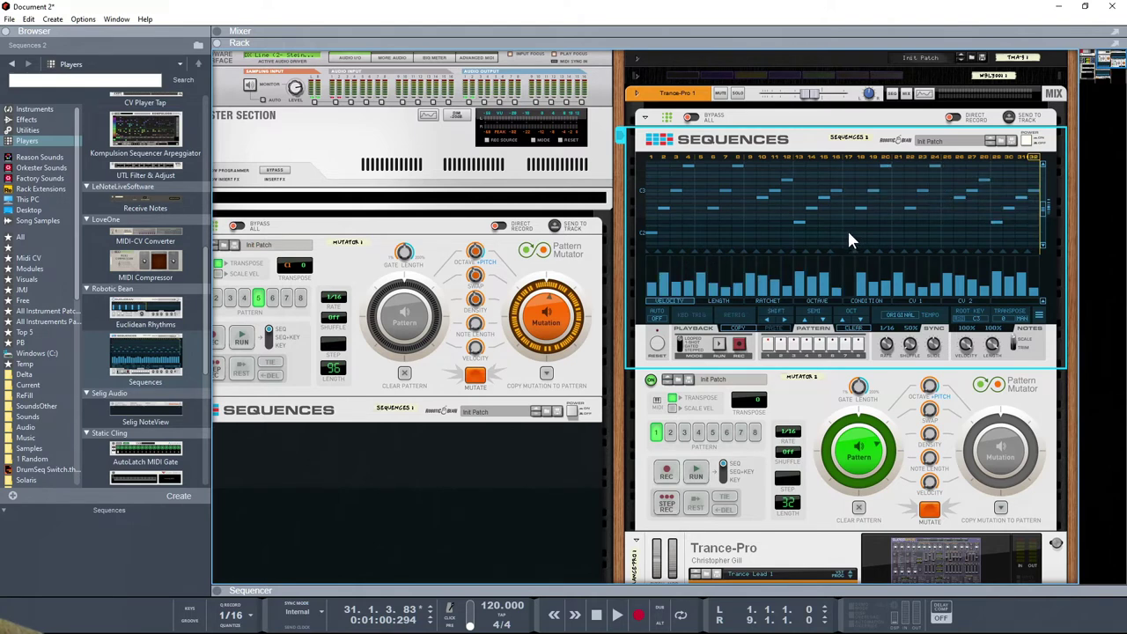
{"action": "left_click", "coordinate": [848, 233]}
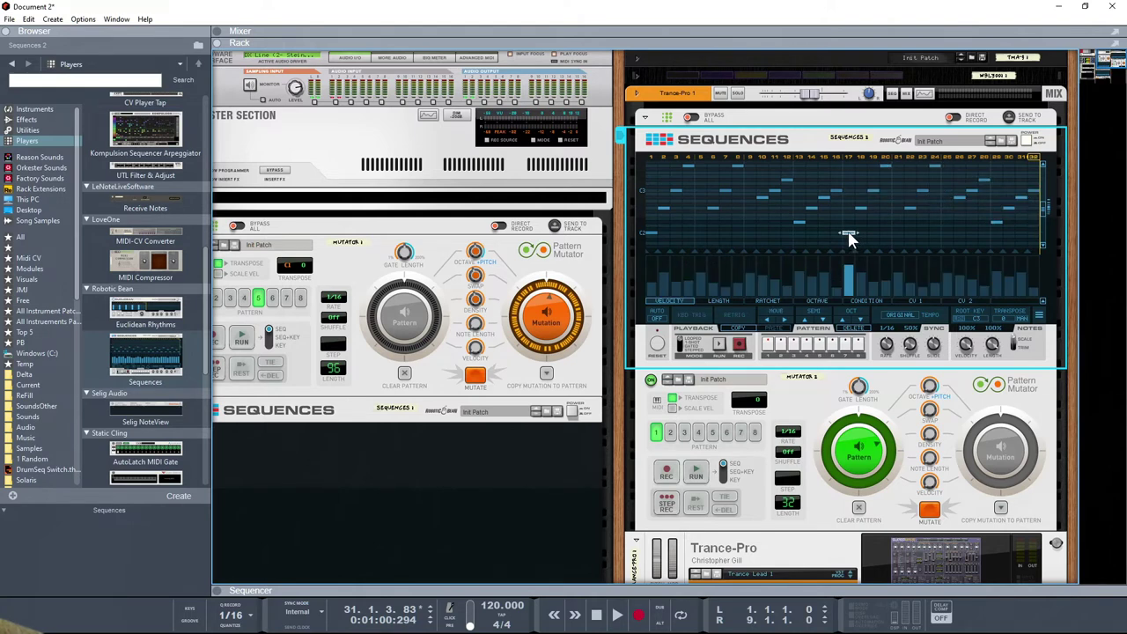
Audition the Sequences pattern and switch Trance-Pro to the Trance Lead 2 program, stopping the sequence when done.
{"action": "left_click", "coordinate": [720, 346]}
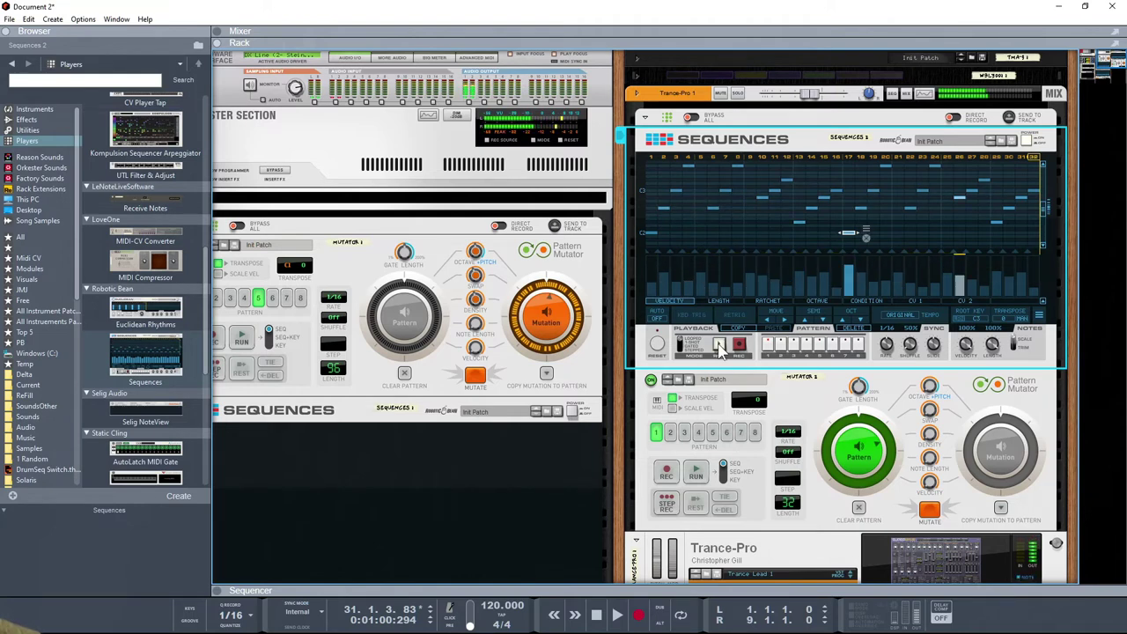
{"action": "scroll", "coordinate": [852, 528], "scroll_direction": "down", "scroll_amount": 1}
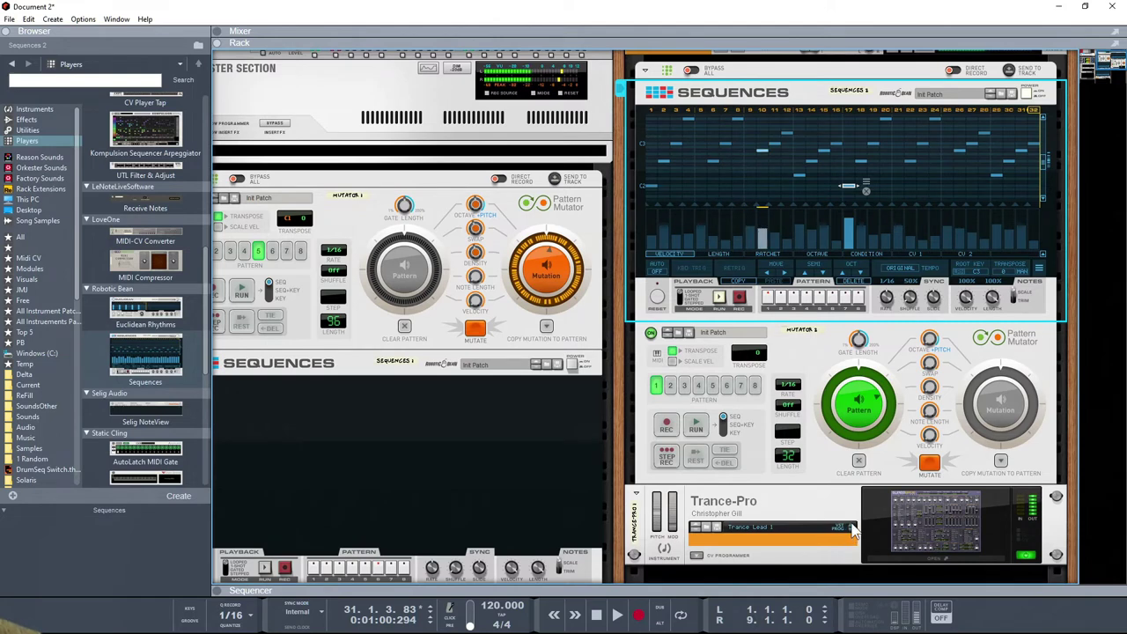
{"action": "left_click", "coordinate": [853, 531]}
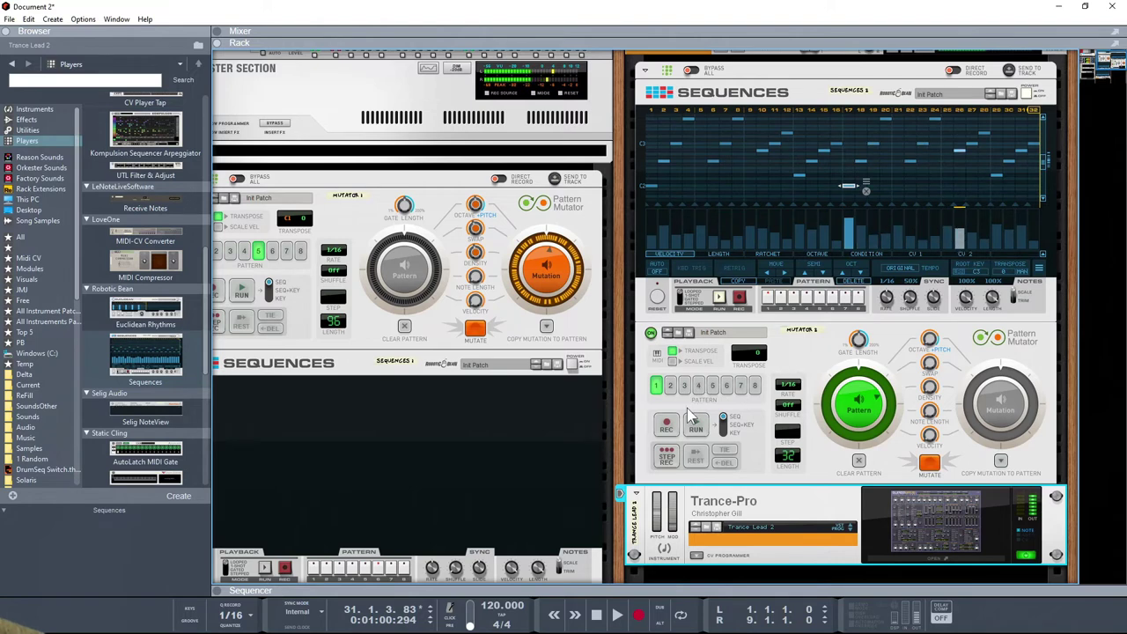
{"action": "left_click", "coordinate": [720, 300]}
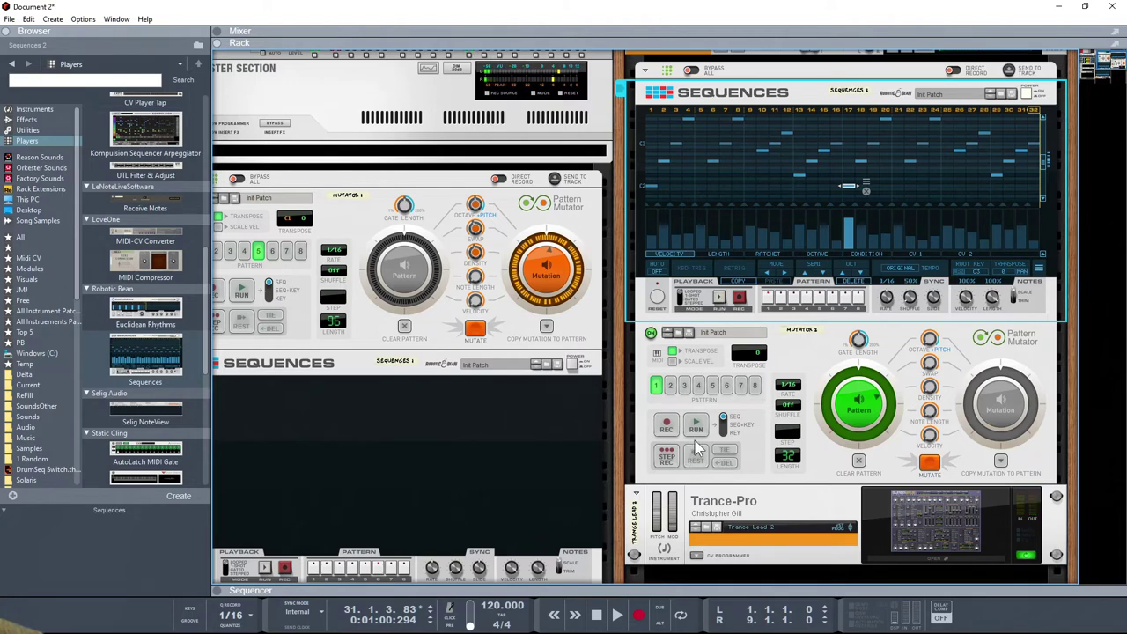
Step-record the 32-step Sequences pattern into Trance-Pro's Pattern Mutator and power off the Sequences player.
{"action": "left_click", "coordinate": [670, 456]}
{"action": "left_click", "coordinate": [666, 456]}
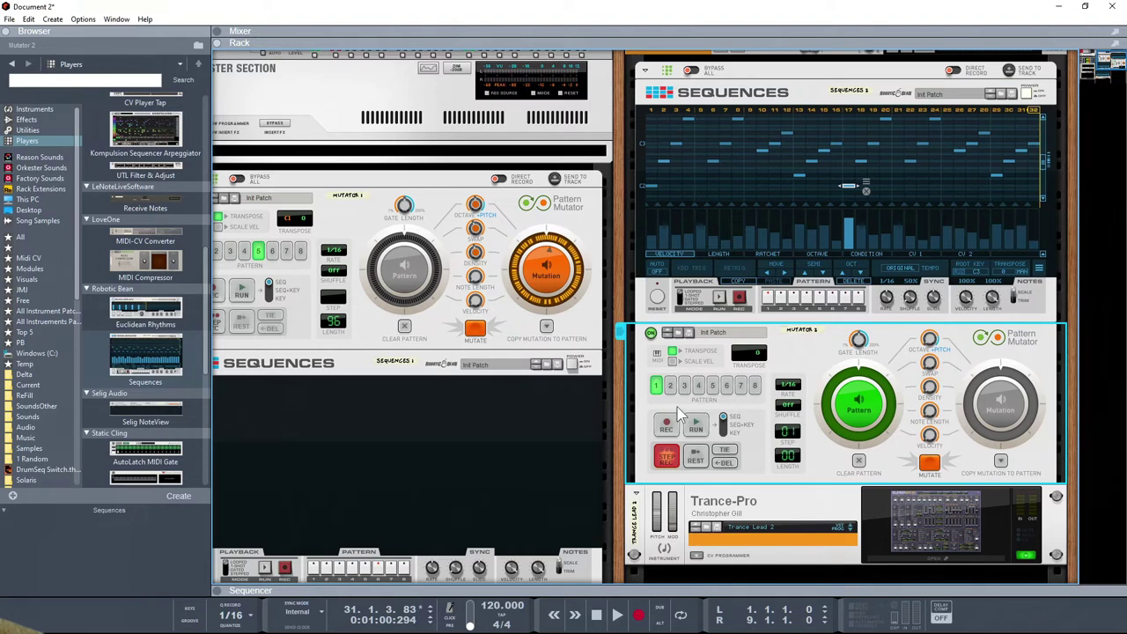
{"action": "left_click", "coordinate": [598, 620]}
{"action": "left_click", "coordinate": [720, 300]}
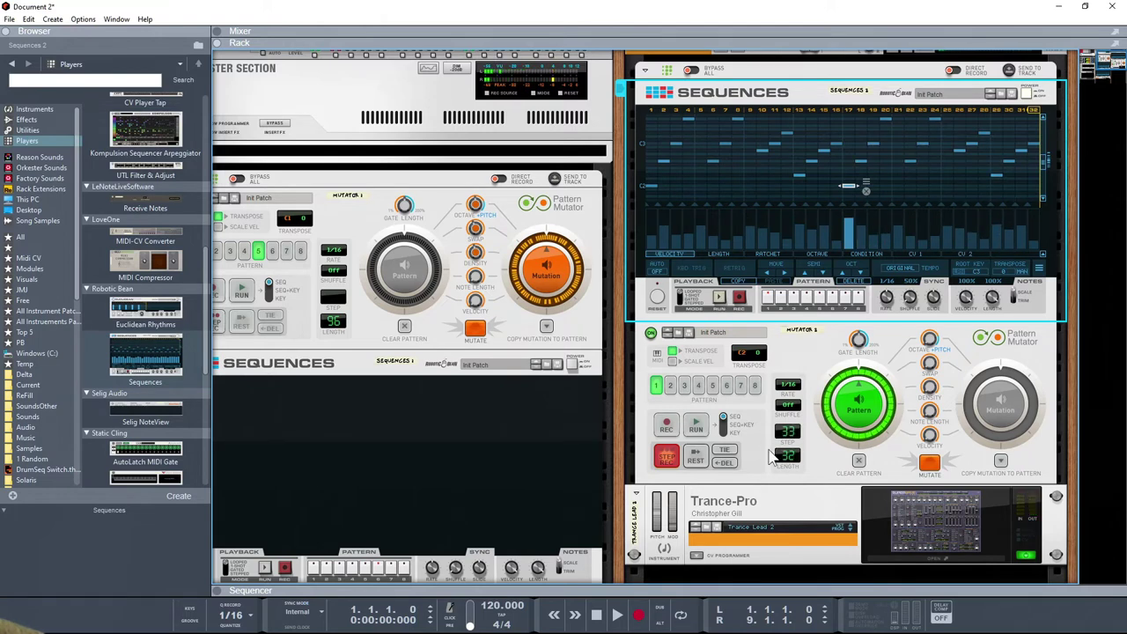
{"action": "left_click", "coordinate": [667, 457]}
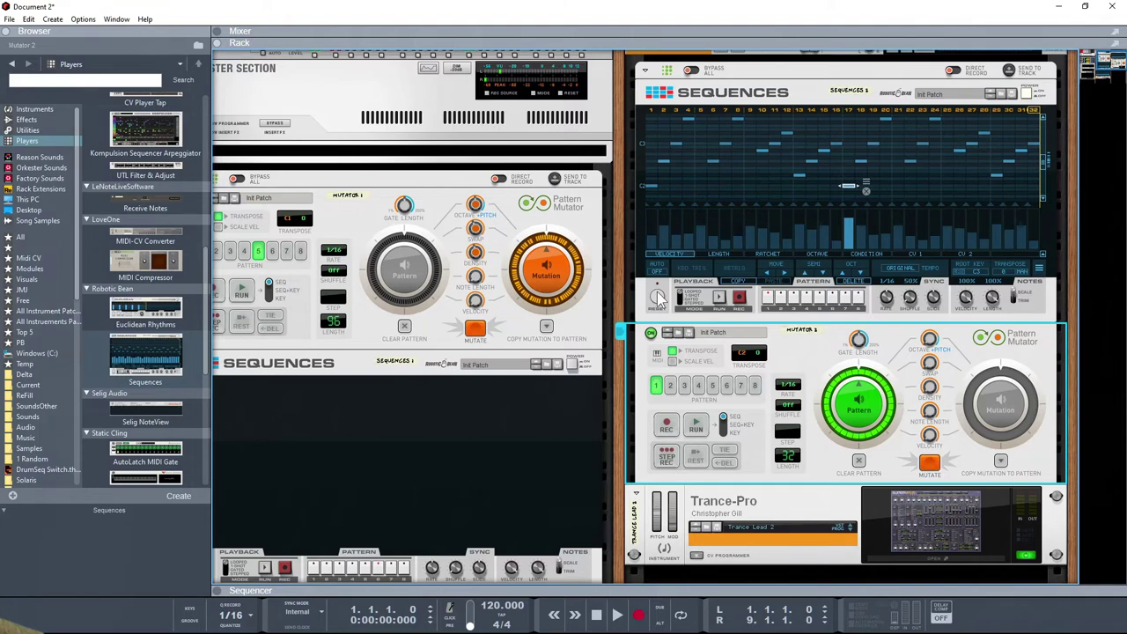
{"action": "scroll", "coordinate": [984, 106], "scroll_direction": "down", "scroll_amount": 1}
{"action": "left_click", "coordinate": [1026, 82]}
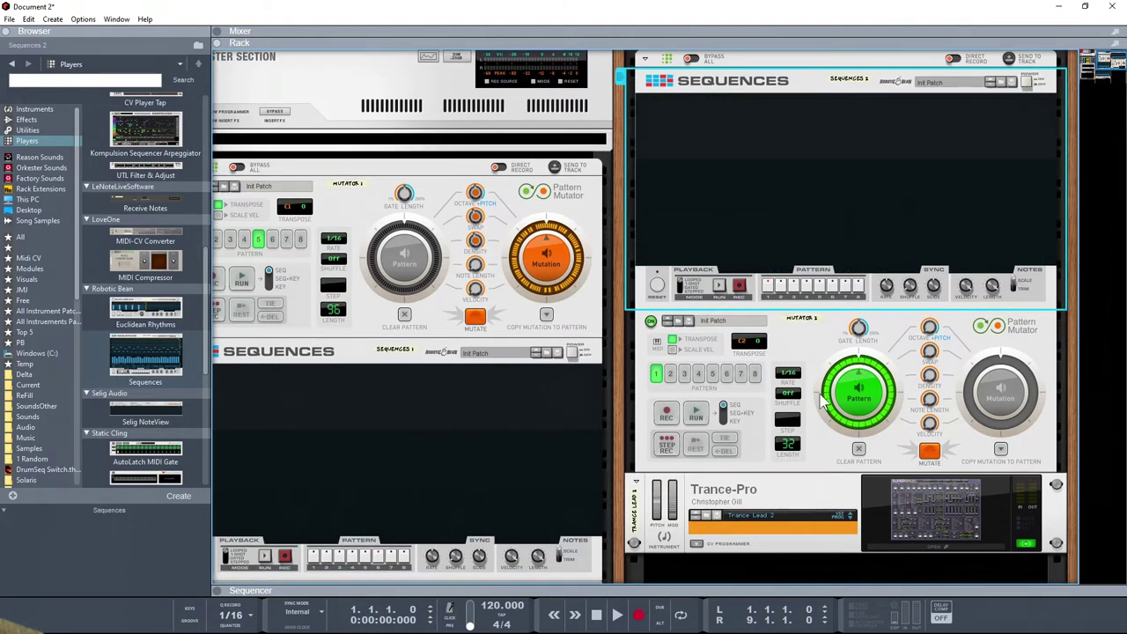
Run Trance-Pro's Pattern Mutator and mutate the pattern repeatedly, raising the Density, Note Length and Velocity mutate amounts between mutations.
{"action": "left_click", "coordinate": [697, 415]}
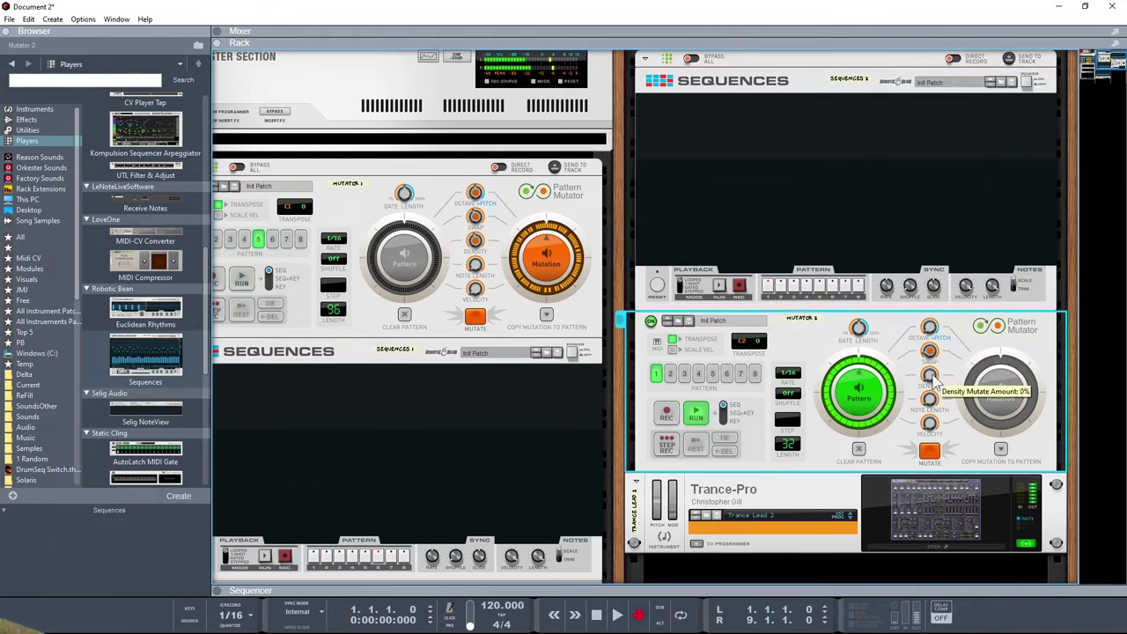
{"action": "left_click", "coordinate": [929, 453]}
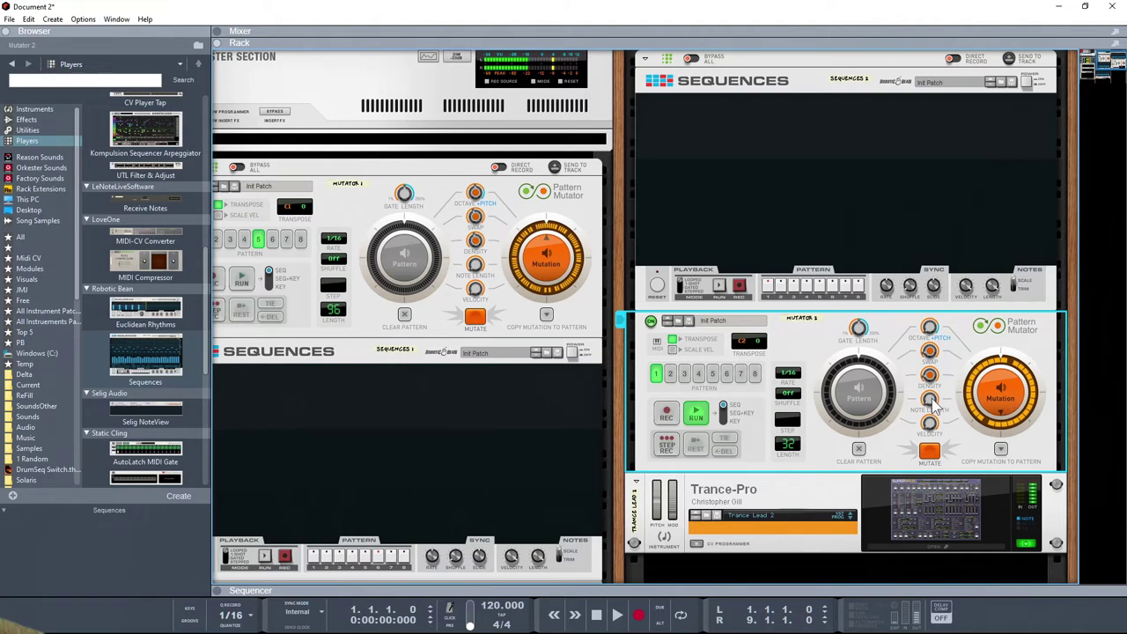
{"action": "left_click", "coordinate": [930, 453]}
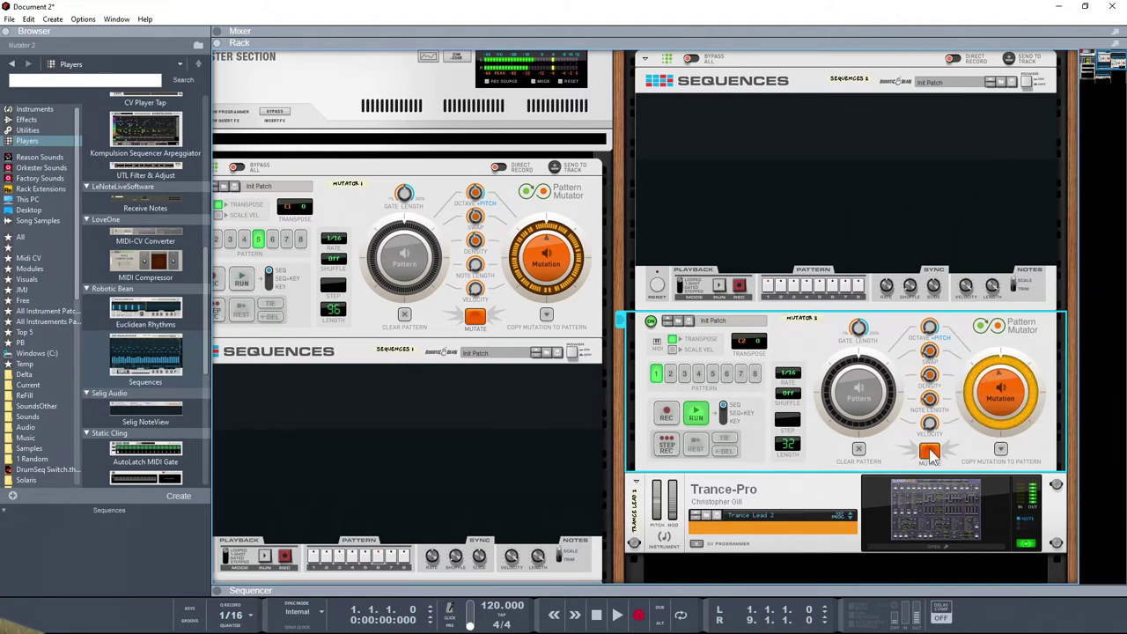
{"action": "left_click", "coordinate": [931, 454]}
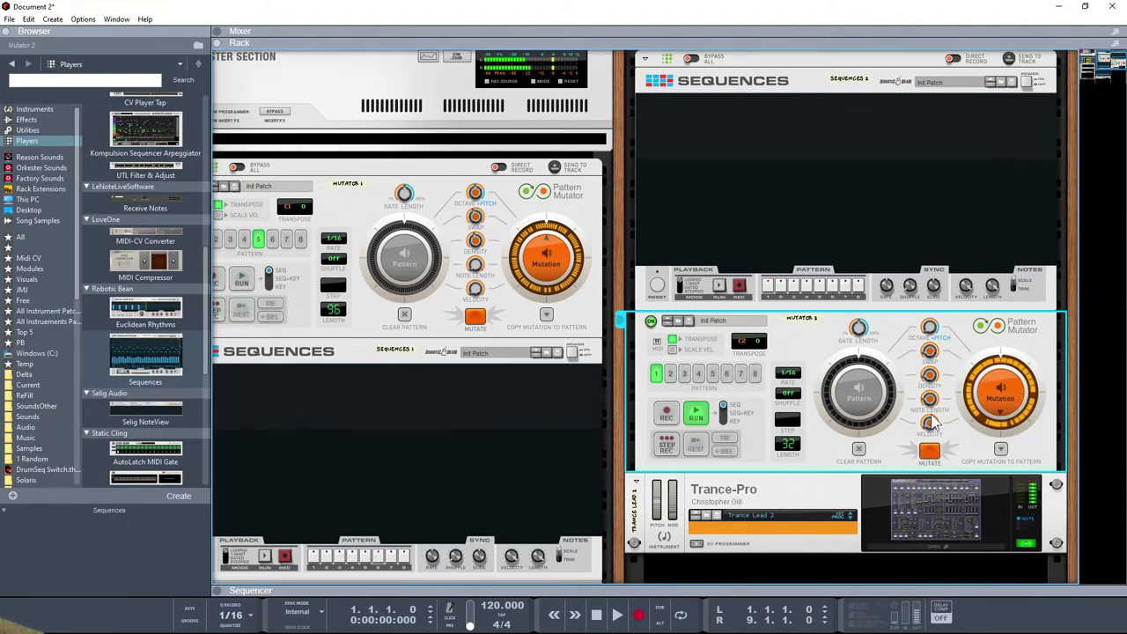
{"action": "left_click", "coordinate": [930, 454]}
Combine Trance-Pro and its players into a Combinator.
{"action": "scroll", "coordinate": [916, 414], "scroll_direction": "down", "scroll_amount": 2}
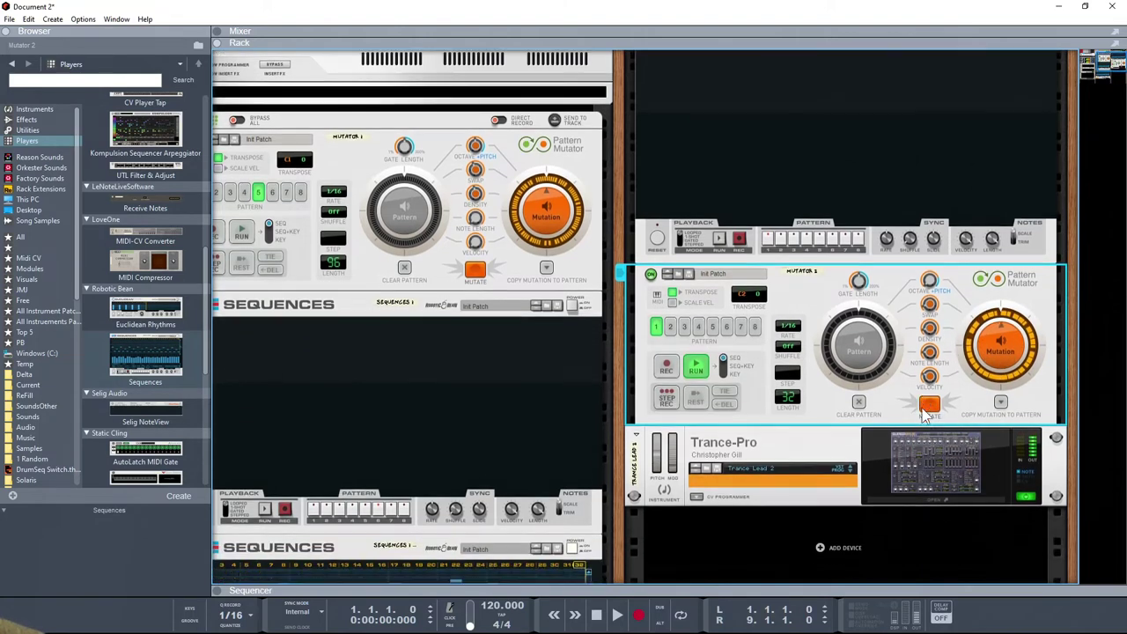
{"action": "right_click", "coordinate": [814, 404]}
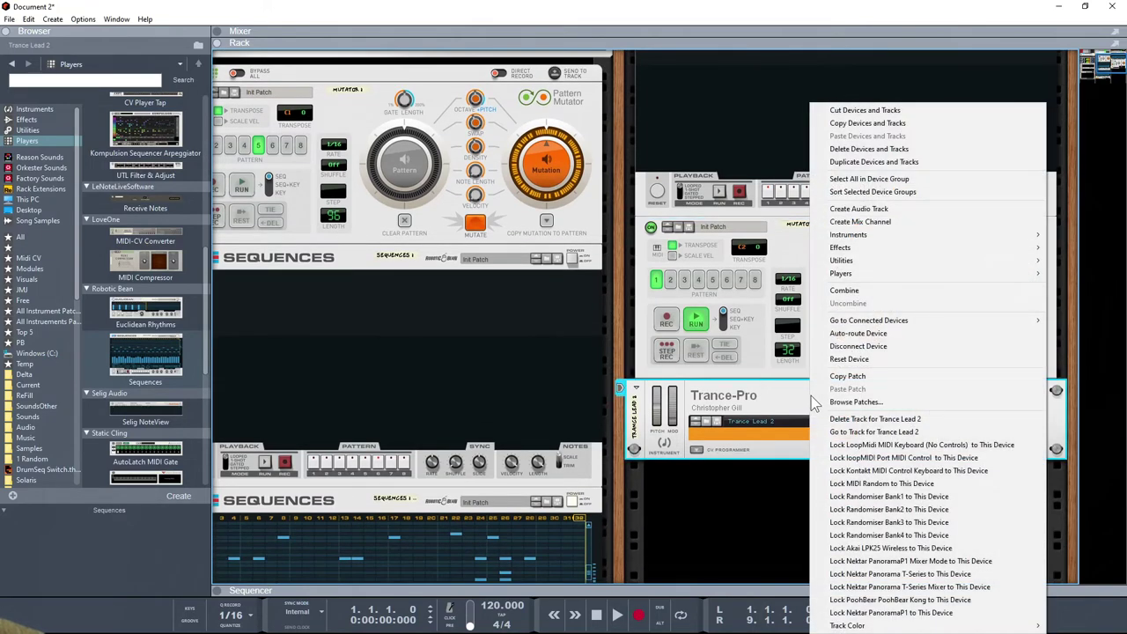
{"action": "left_click", "coordinate": [861, 289]}
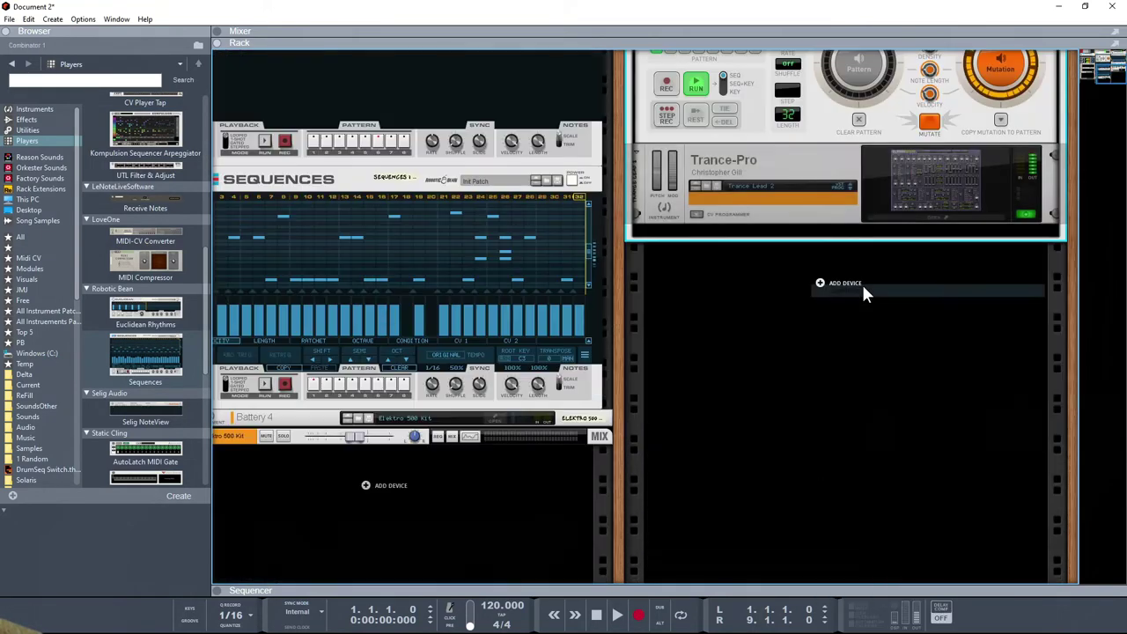
Start the song playback so the drum and Trance-Pro patterns play together.
{"action": "scroll", "coordinate": [790, 275], "scroll_direction": "up", "scroll_amount": 1}
{"action": "scroll", "coordinate": [789, 275], "scroll_direction": "up", "scroll_amount": 2}
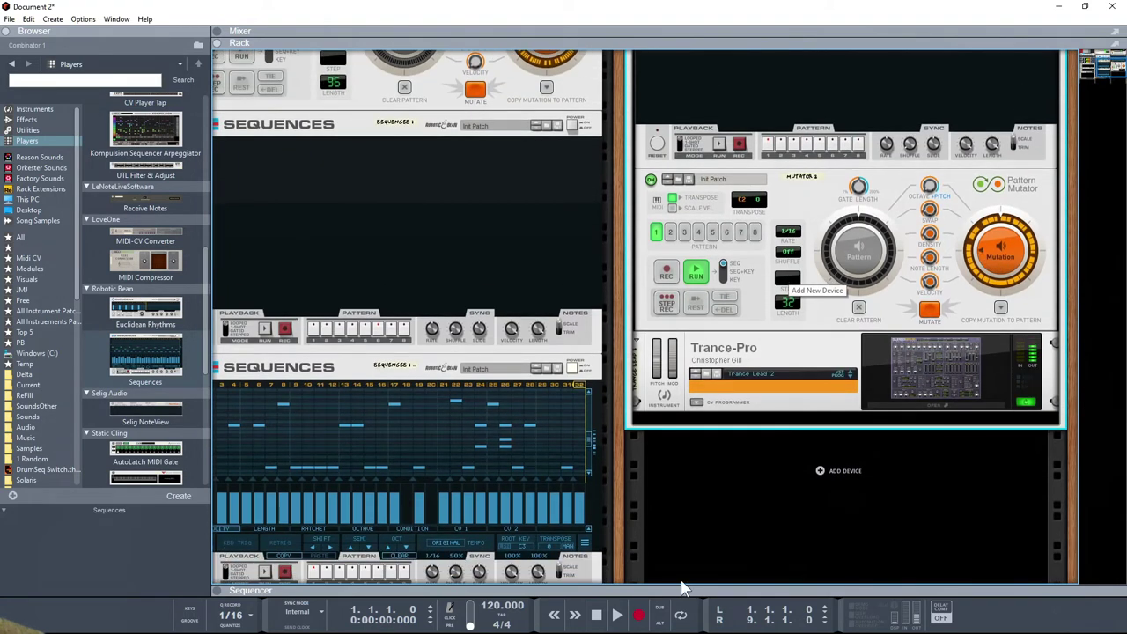
{"action": "left_click", "coordinate": [618, 616]}
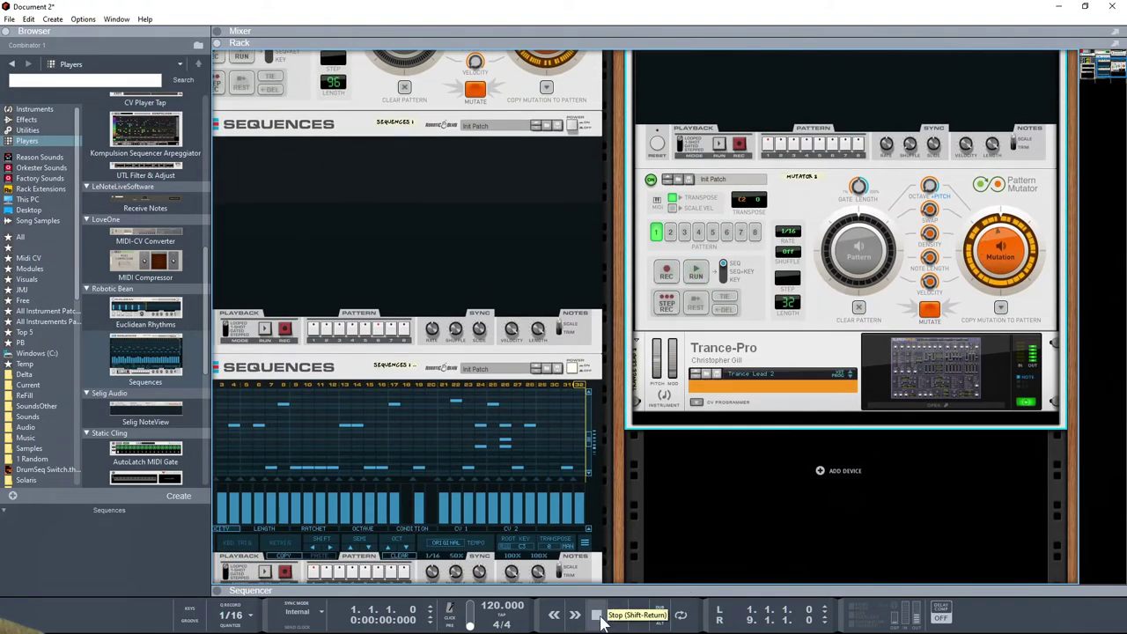
{"action": "left_click", "coordinate": [617, 615]}
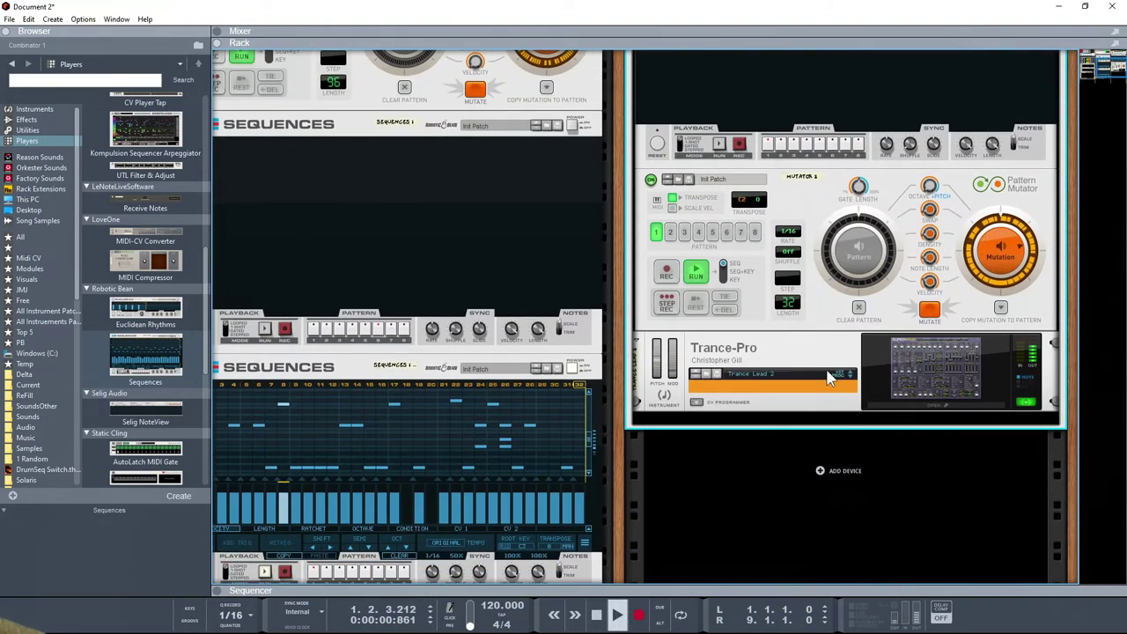
Move the Pattern Mutator from Trance-Pro to above the Combinator and collapse Trance-Pro's remaining players.
{"action": "scroll", "coordinate": [827, 376], "scroll_direction": "up", "scroll_amount": 3}
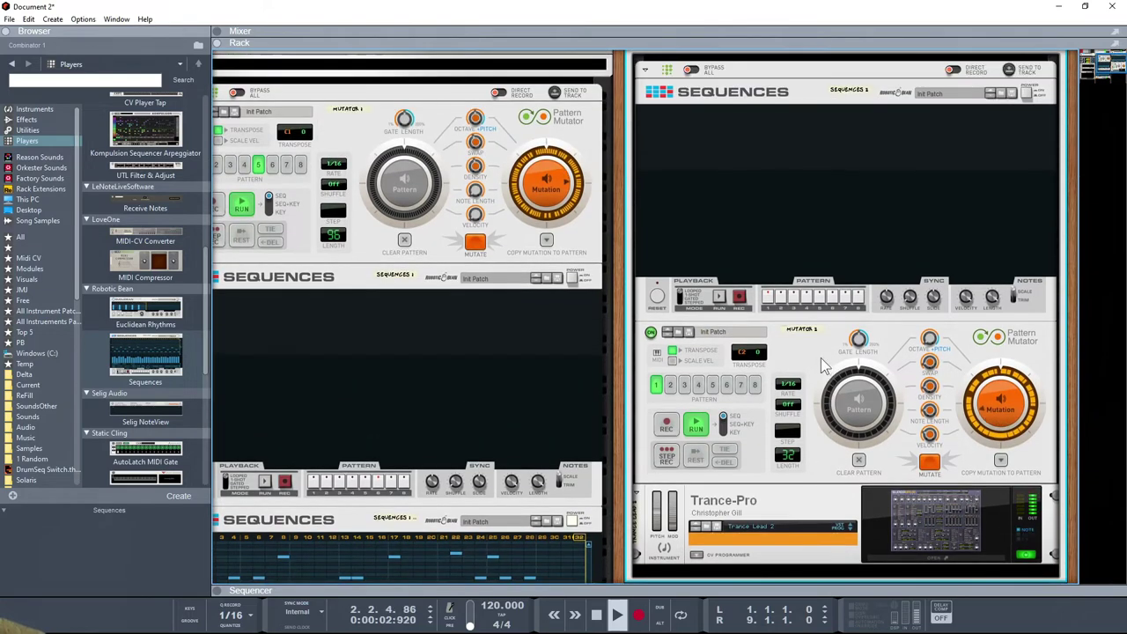
{"action": "scroll", "coordinate": [809, 353], "scroll_direction": "up", "scroll_amount": 2}
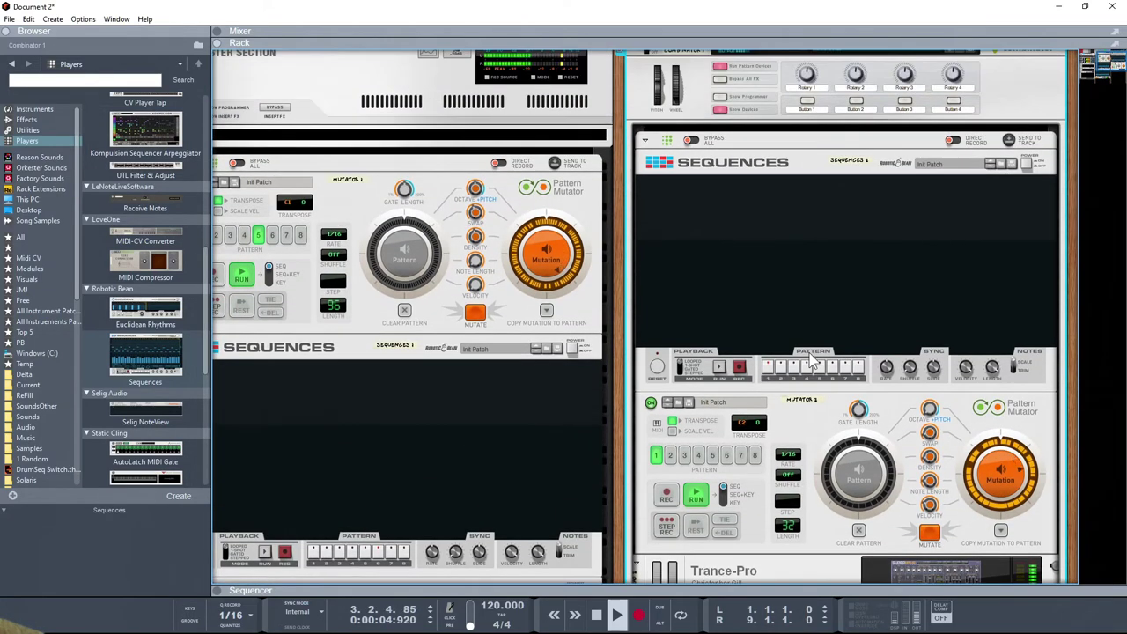
{"action": "mouse_move", "coordinate": [800, 414]}
{"action": "left_mouse_down"}
{"action": "mouse_move", "coordinate": [766, 239]}
{"action": "mouse_move", "coordinate": [778, 85]}
{"action": "mouse_move", "coordinate": [783, 119]}
{"action": "left_mouse_up"}
{"action": "scroll", "coordinate": [801, 187], "scroll_direction": "down", "scroll_amount": 2}
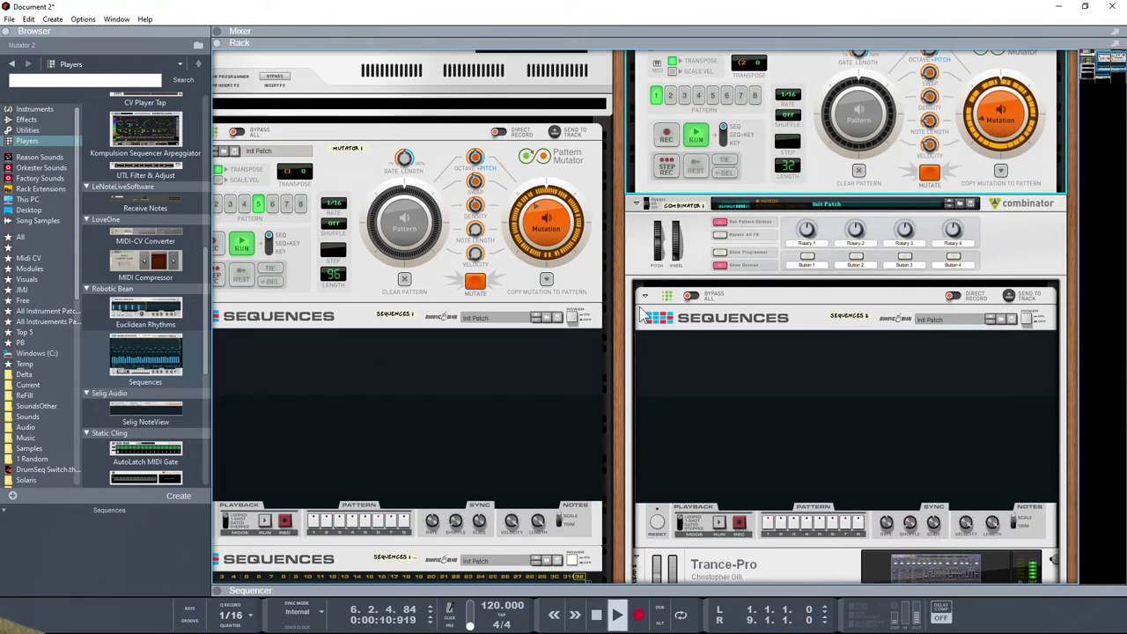
{"action": "left_click", "coordinate": [646, 301]}
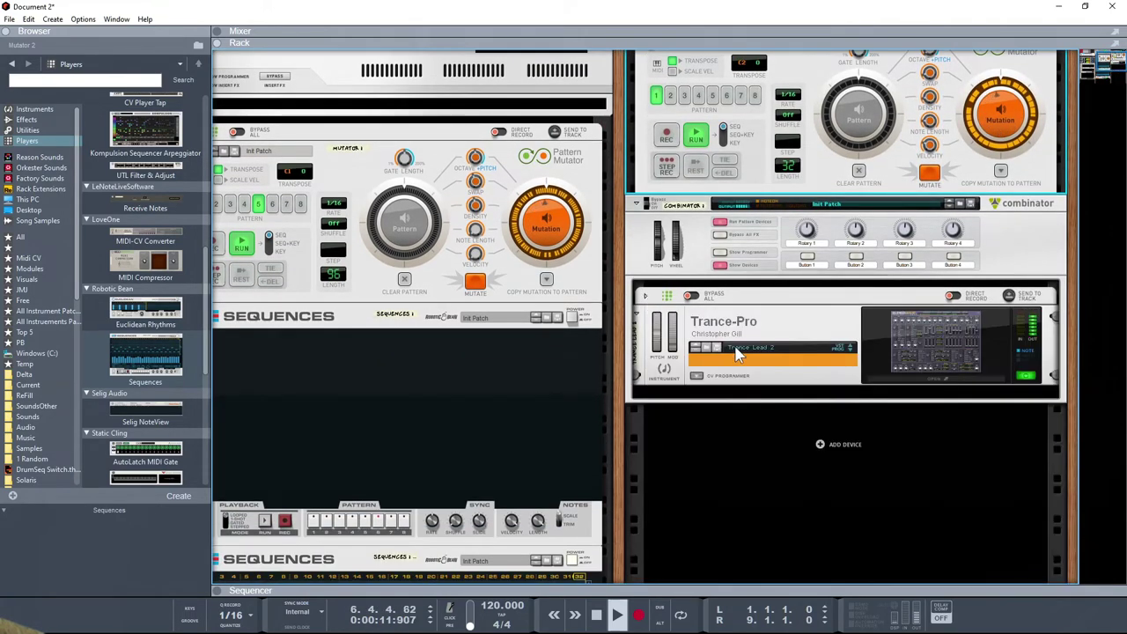
Add a Radical Piano instrument inside the Combinator, below Trance-Pro.
{"action": "left_click", "coordinate": [800, 398]}
{"action": "right_click", "coordinate": [800, 398]}
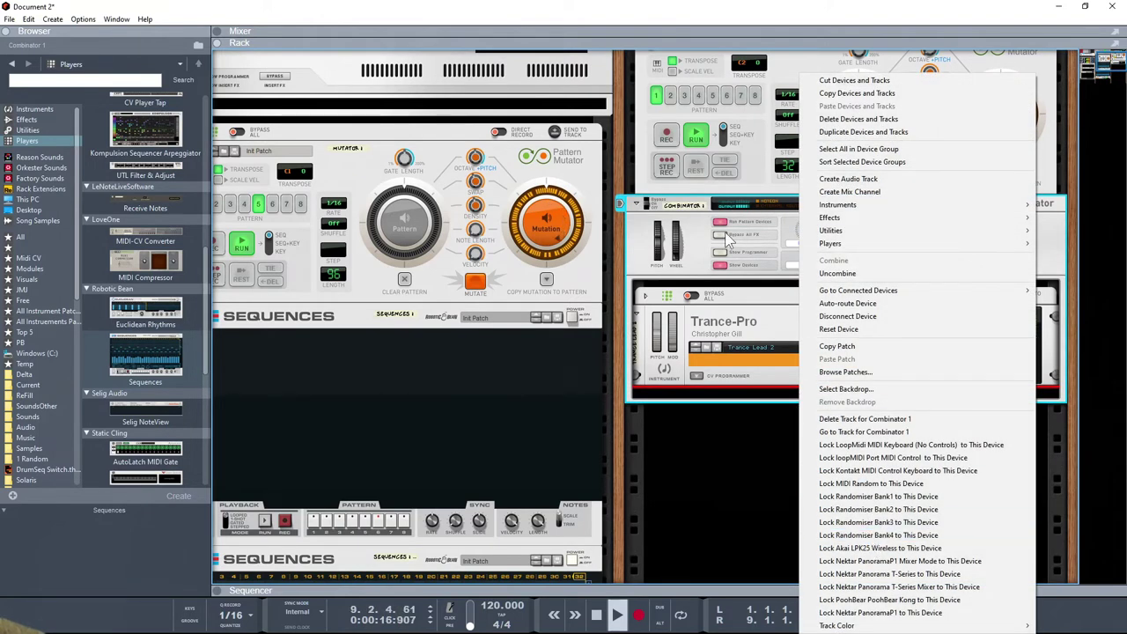
{"action": "left_click", "coordinate": [50, 114]}
{"action": "left_click", "coordinate": [53, 111]}
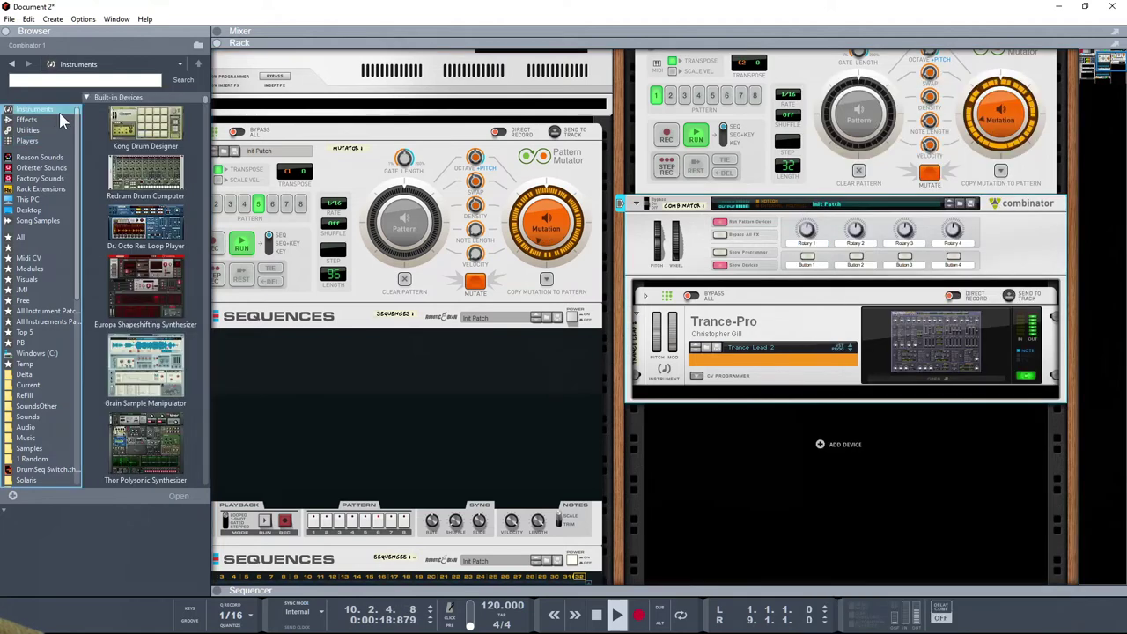
{"action": "scroll", "coordinate": [167, 253], "scroll_direction": "down", "scroll_amount": 5}
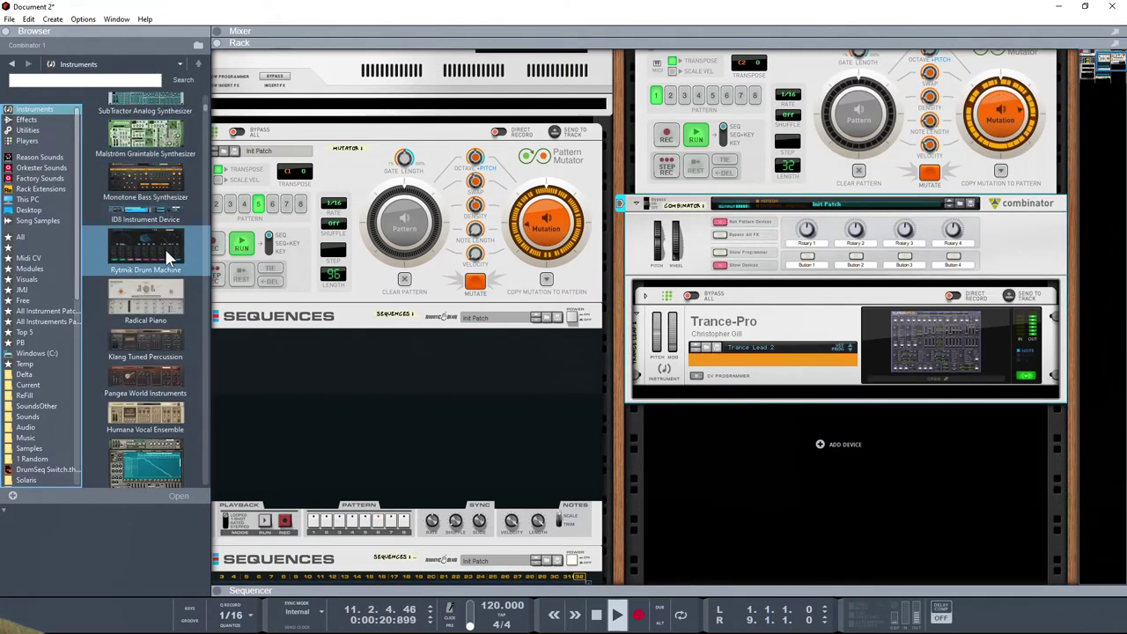
{"action": "left_click_drag", "start_coordinate": [154, 300], "coordinate": [835, 387]}
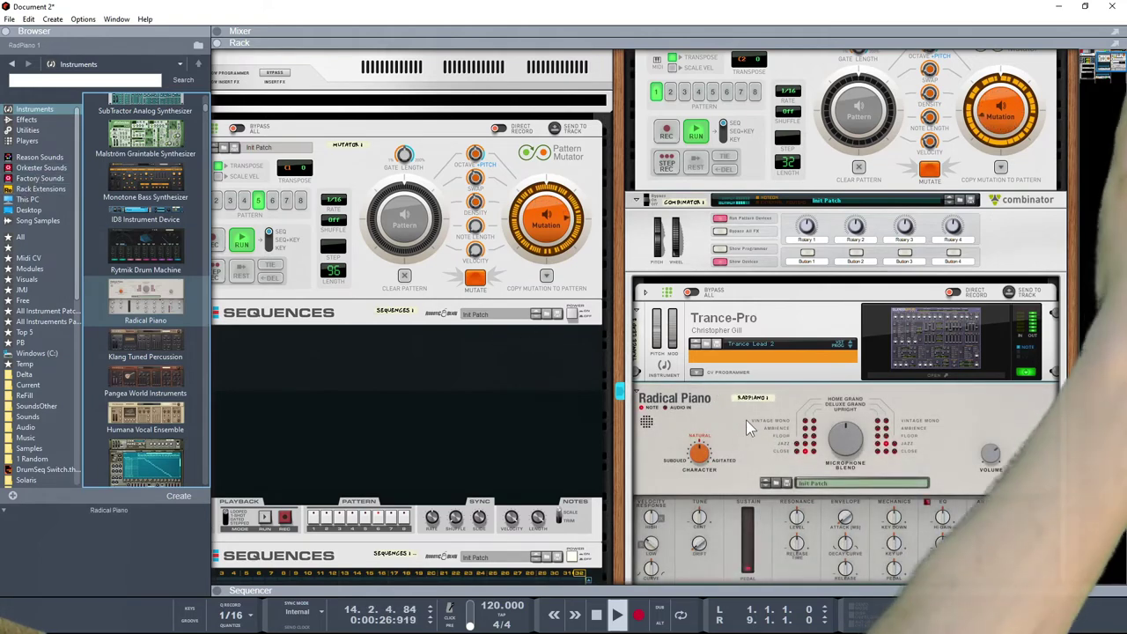
Route Radical Piano's audio output to a new mix channel from the rear of the rack.
{"action": "key", "text": "Tab"}
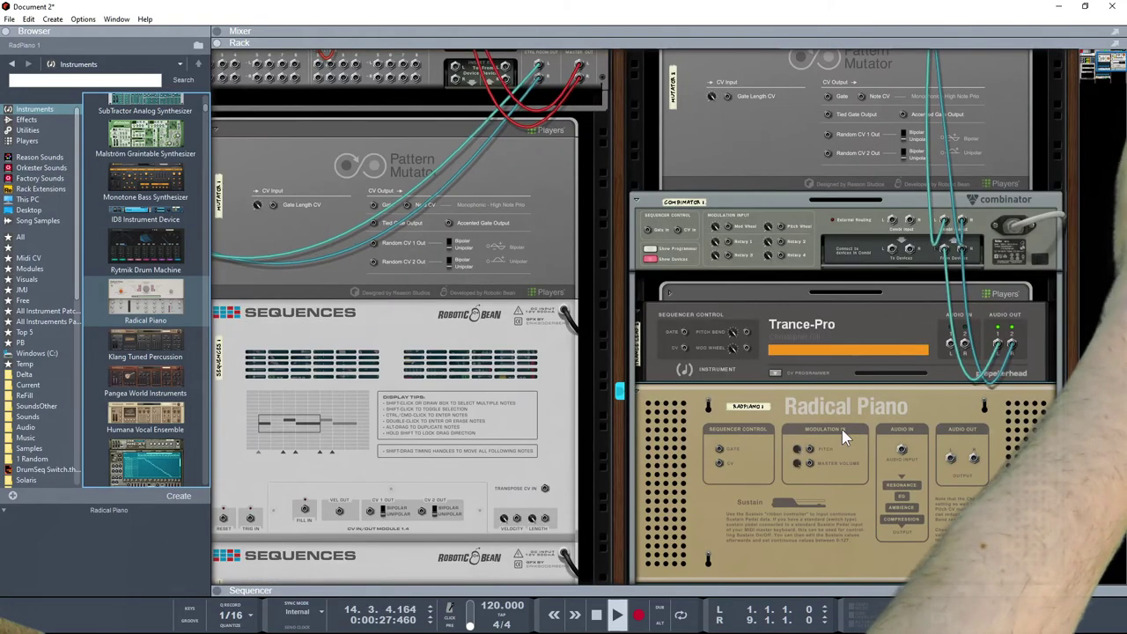
{"action": "left_click", "coordinate": [951, 465]}
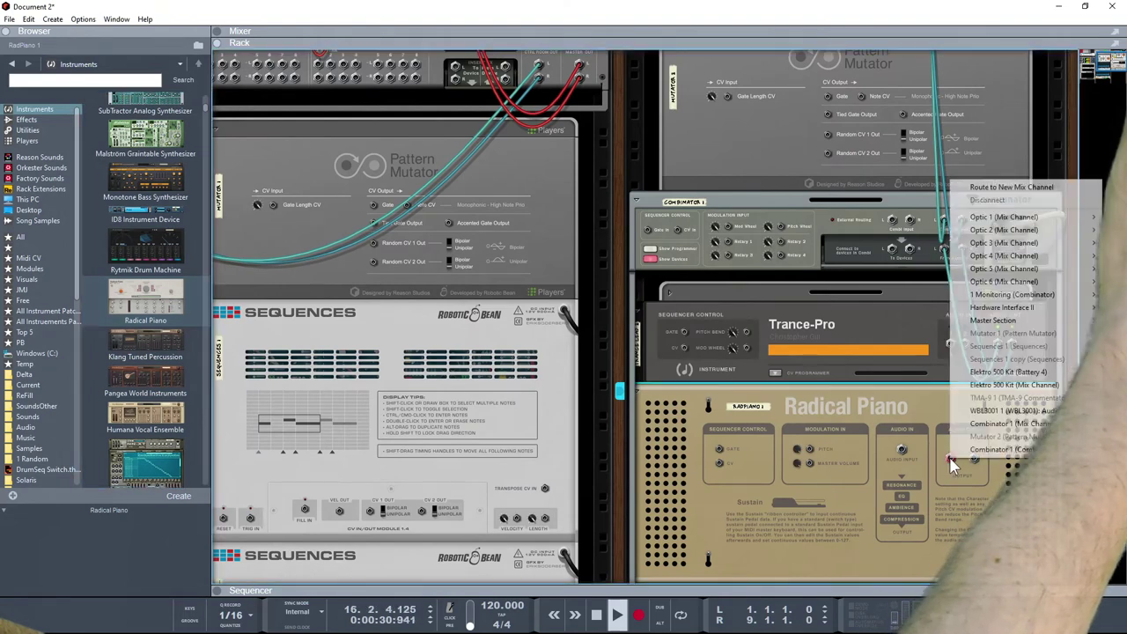
{"action": "left_click", "coordinate": [988, 188]}
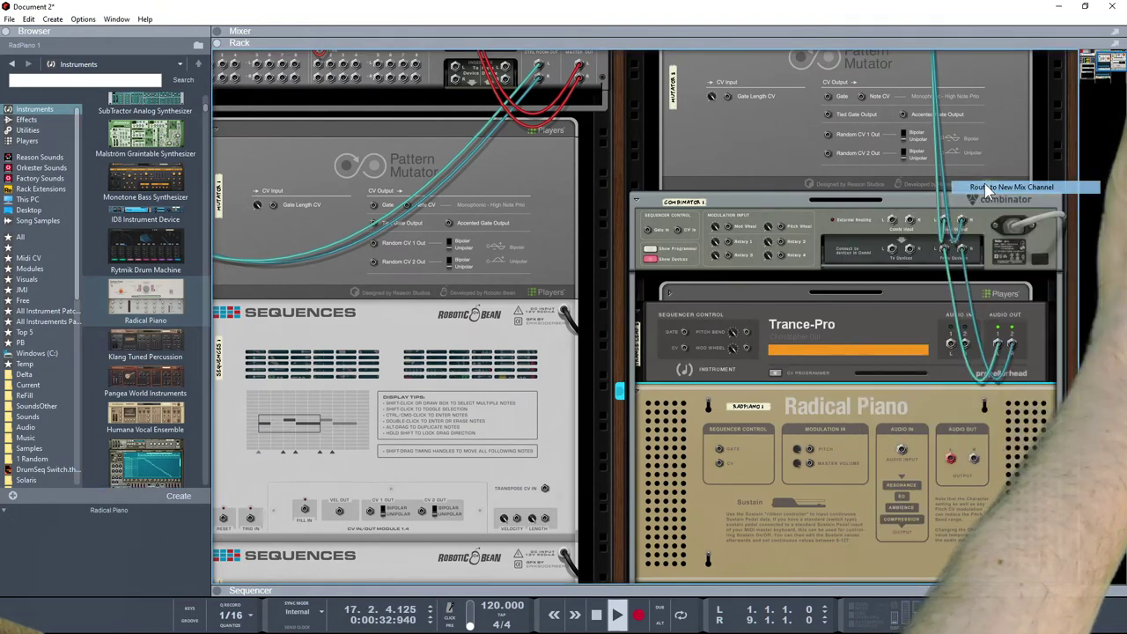
{"action": "key", "text": "Tab"}
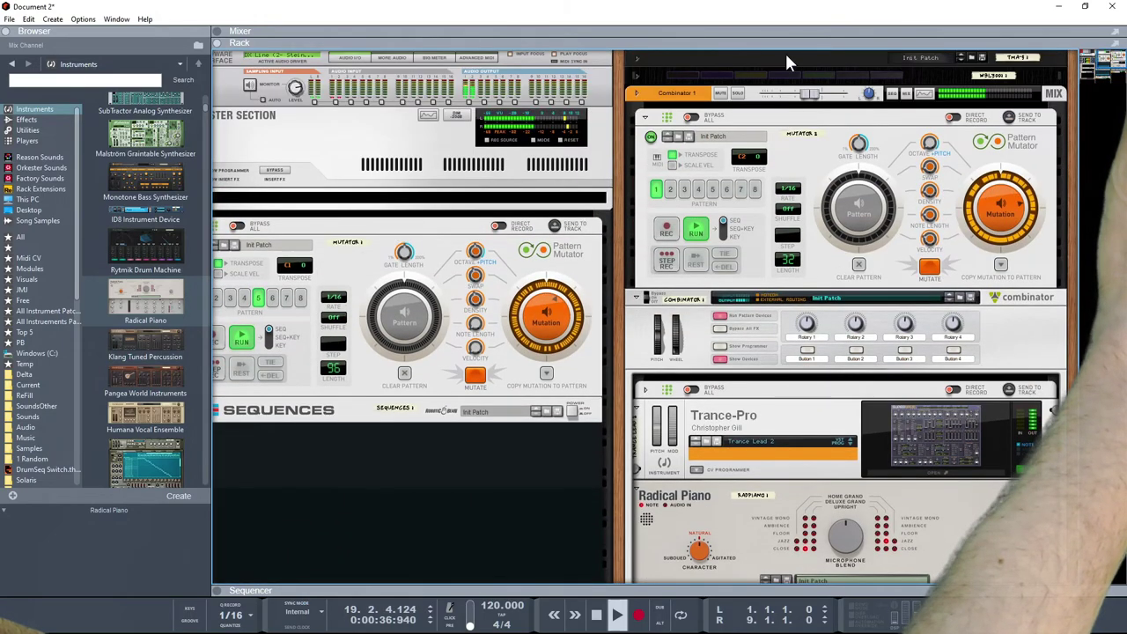
Open the mixer above the rack and add an MClass Maximizer as a Master Section insert effect, hiding the insert area.
{"action": "left_click_drag", "start_coordinate": [777, 38], "coordinate": [806, 238]}
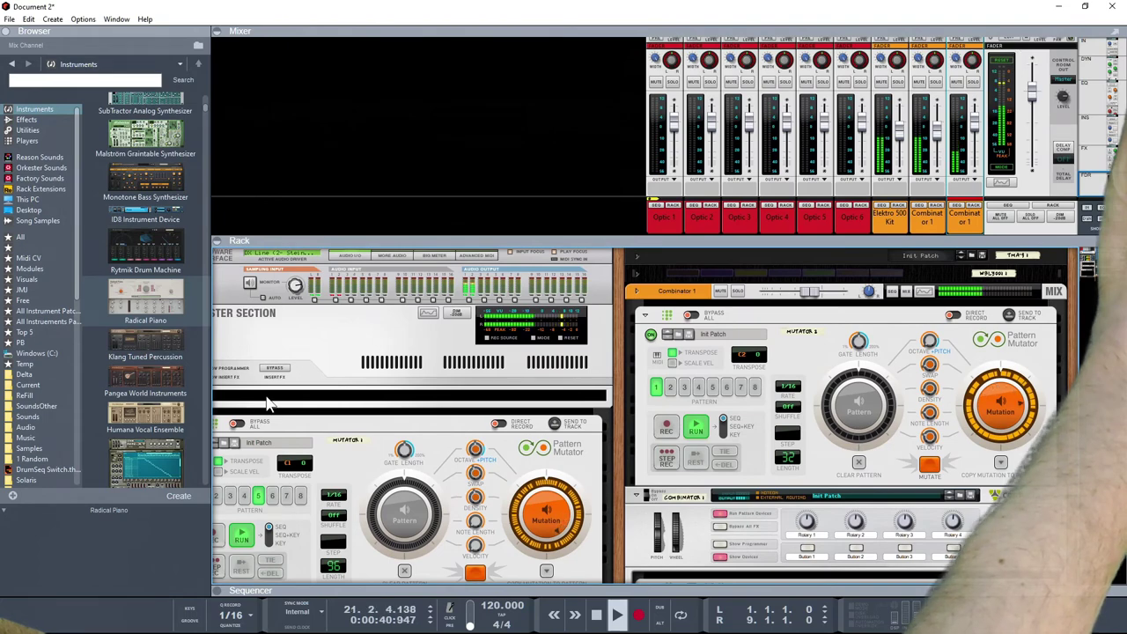
{"action": "right_click", "coordinate": [267, 326]}
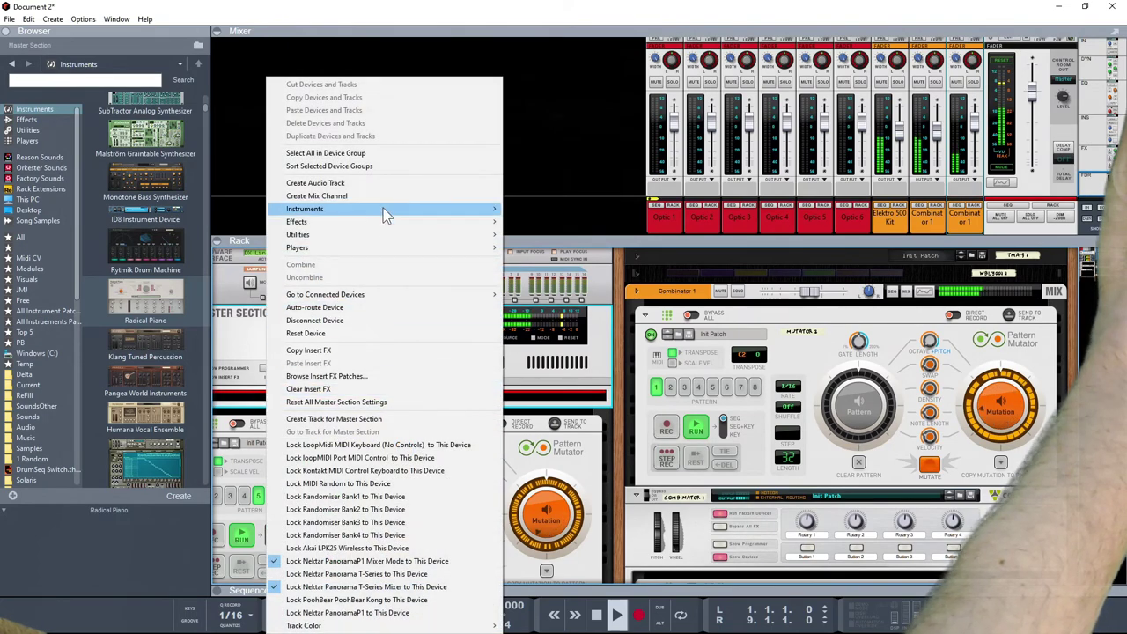
{"action": "mouse_move", "coordinate": [394, 224]}
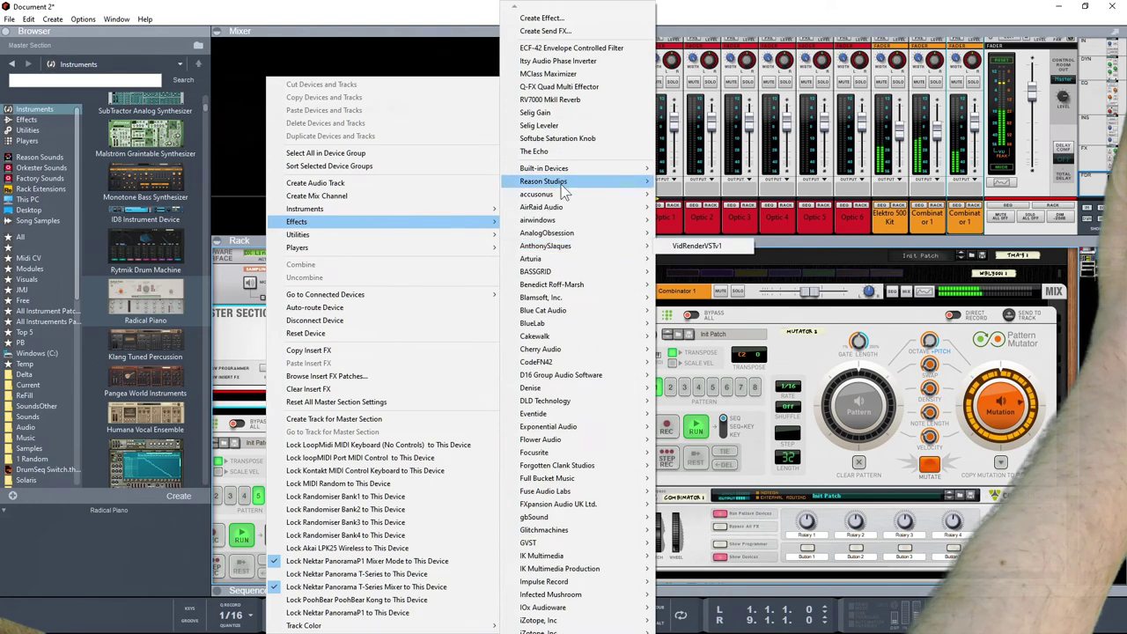
{"action": "mouse_move", "coordinate": [587, 175]}
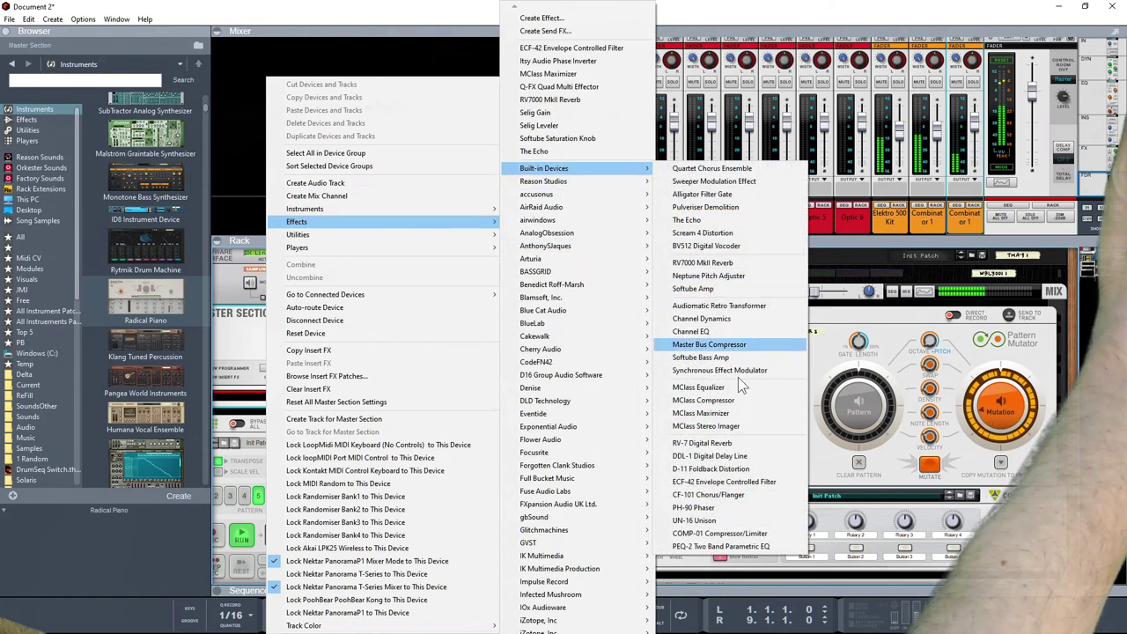
{"action": "left_click", "coordinate": [700, 413]}
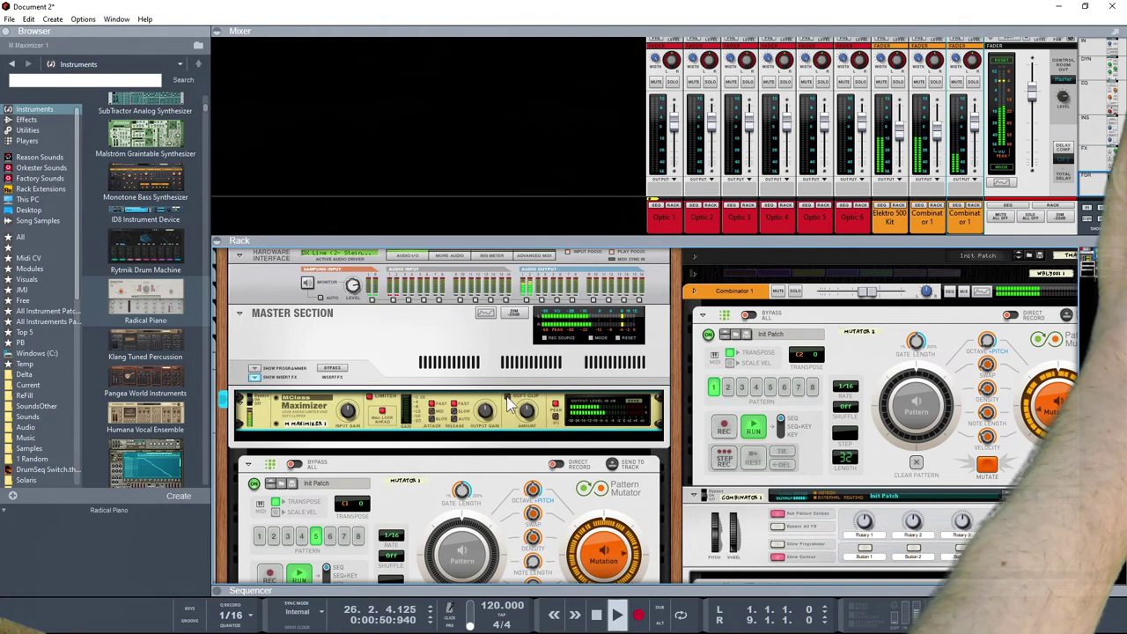
{"action": "left_click", "coordinate": [254, 377]}
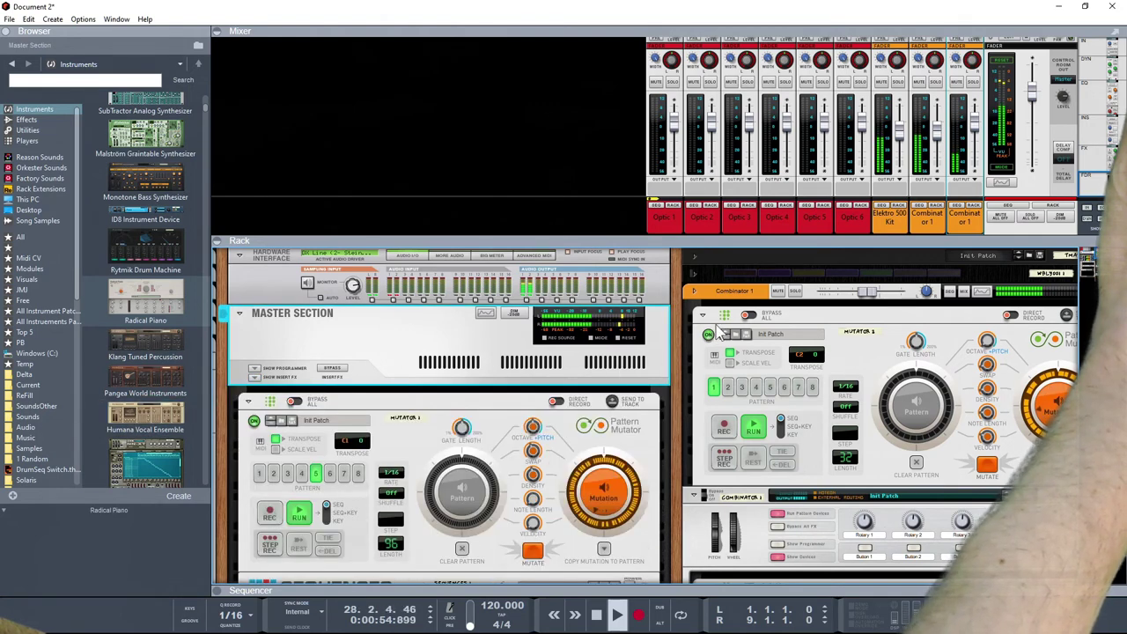
Solo the second Combinator 1 mixer channel briefly to check its sound alone.
{"action": "scroll", "coordinate": [678, 329], "scroll_direction": "down", "scroll_amount": 2}
{"action": "scroll", "coordinate": [679, 329], "scroll_direction": "right", "scroll_amount": 2}
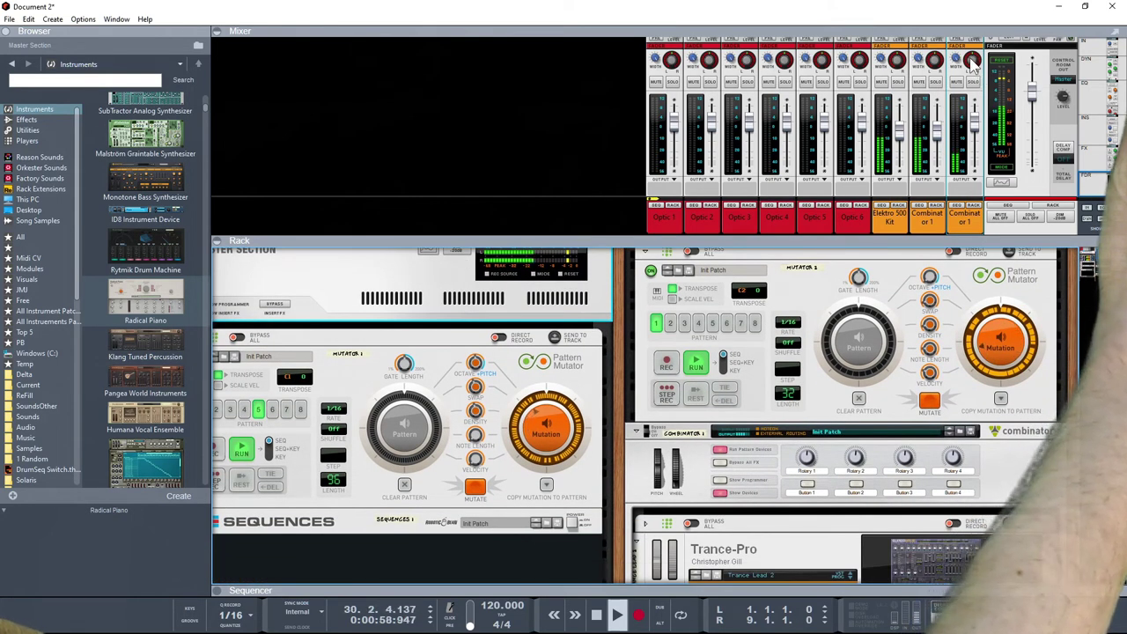
{"action": "left_click", "coordinate": [971, 83]}
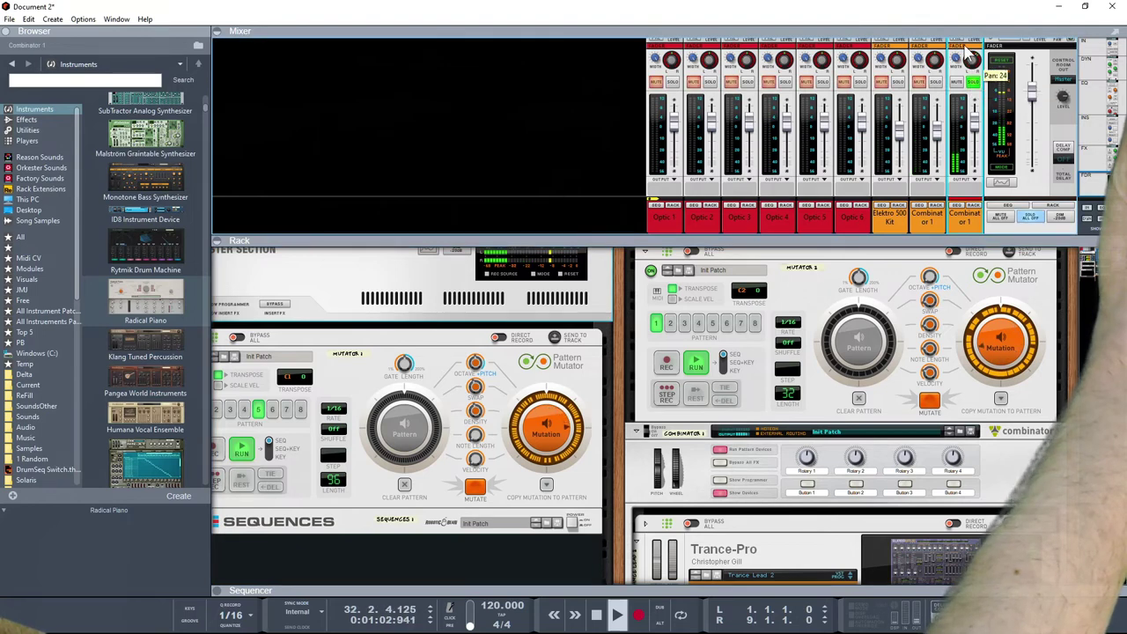
{"action": "left_click", "coordinate": [971, 83]}
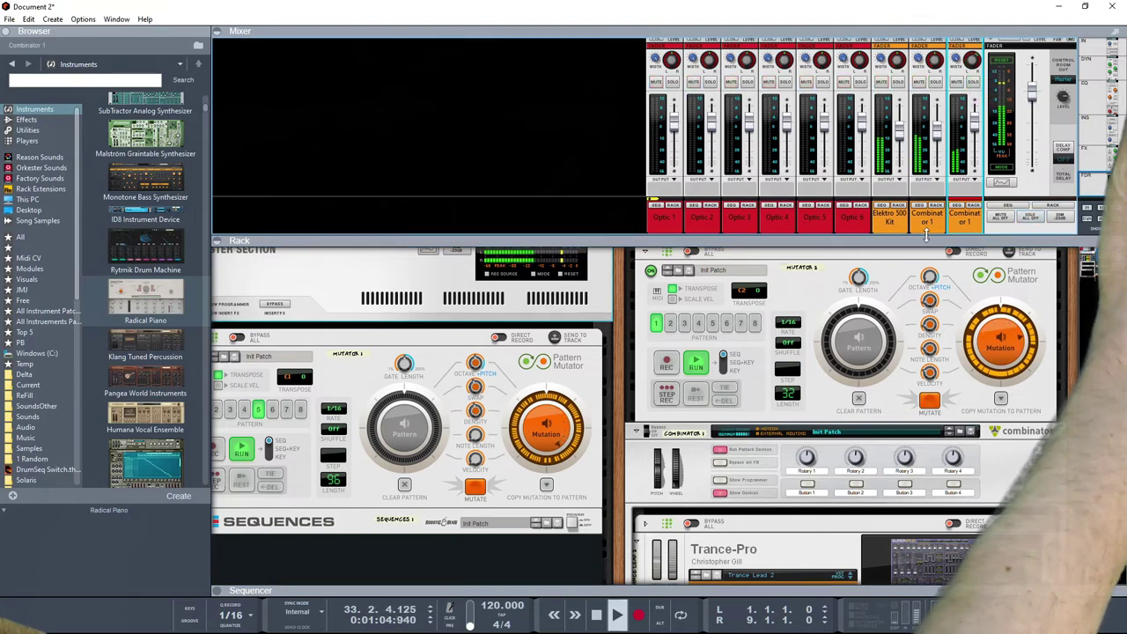
Lower the master fader in the mixer.
{"action": "left_click", "coordinate": [1056, 422]}
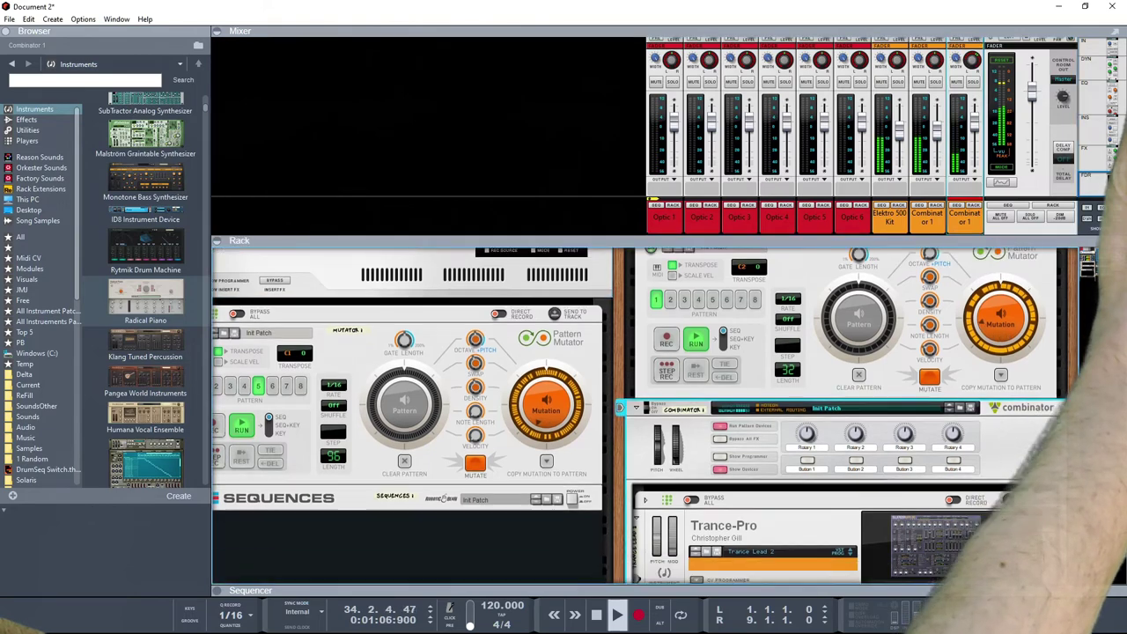
{"action": "double_click", "coordinate": [145, 298]}
{"action": "scroll", "coordinate": [1012, 453], "scroll_direction": "up", "scroll_amount": 1}
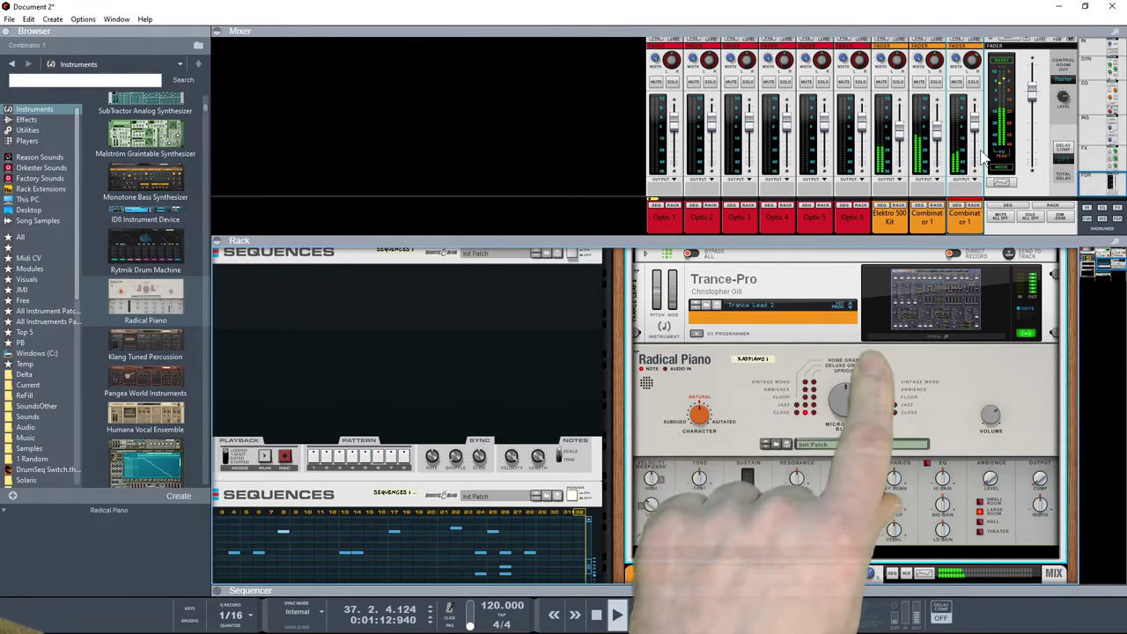
{"action": "left_click_drag", "start_coordinate": [1033, 101], "coordinate": [1039, 131]}
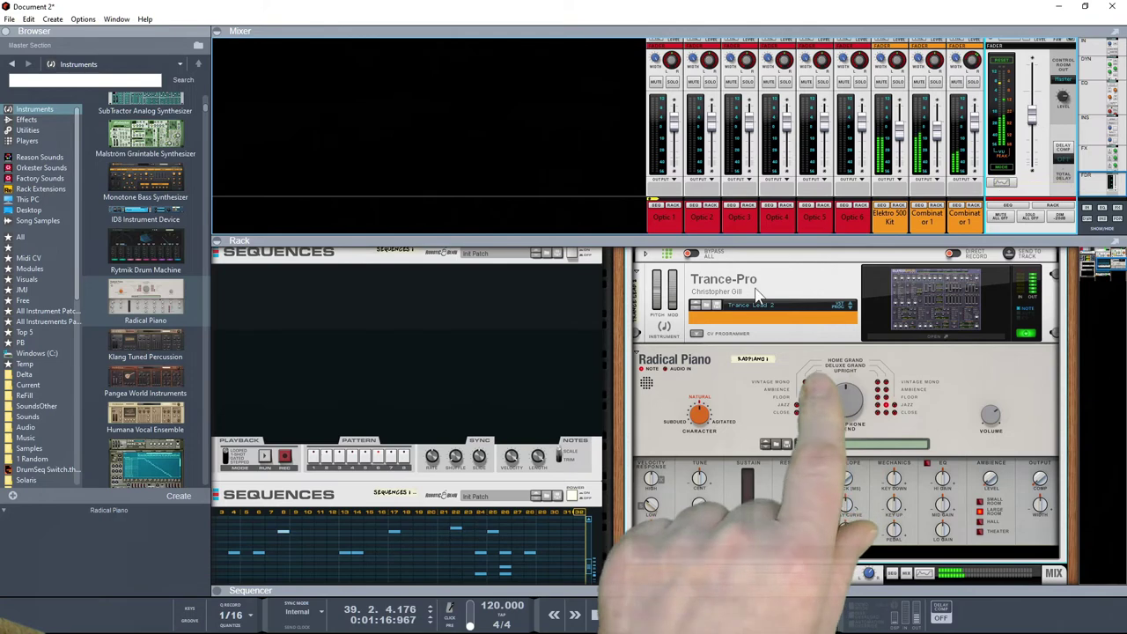
Add a Dual Arpeggio to Radical Piano, entering one note on ARP1's first pattern step and turning Hold on.
{"action": "left_click", "coordinate": [26, 141]}
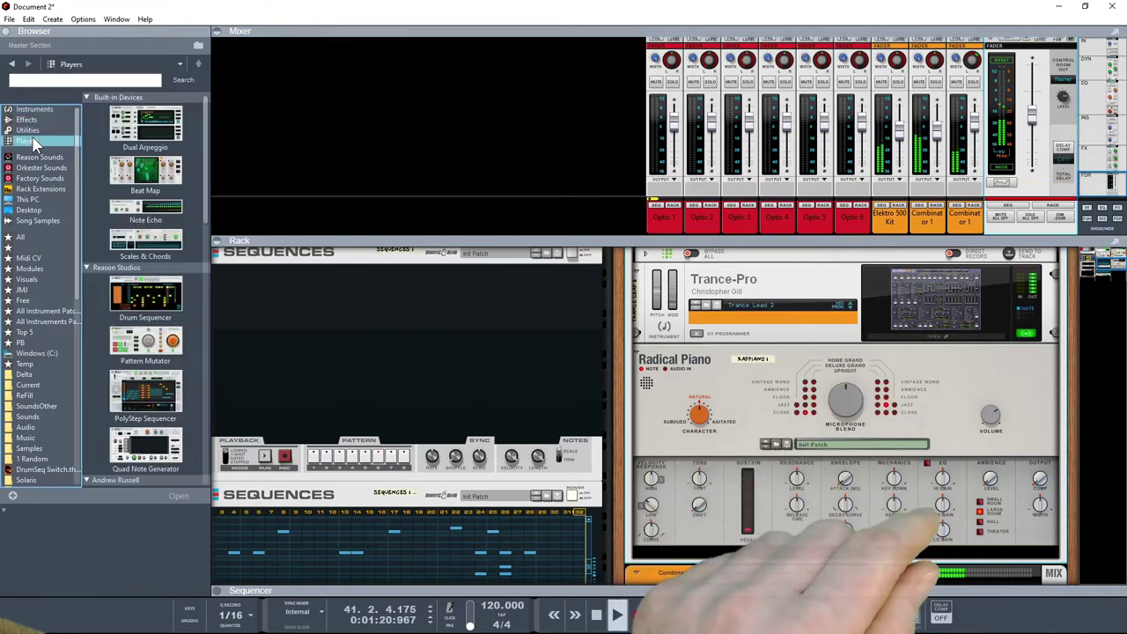
{"action": "left_click_drag", "start_coordinate": [141, 133], "coordinate": [732, 396]}
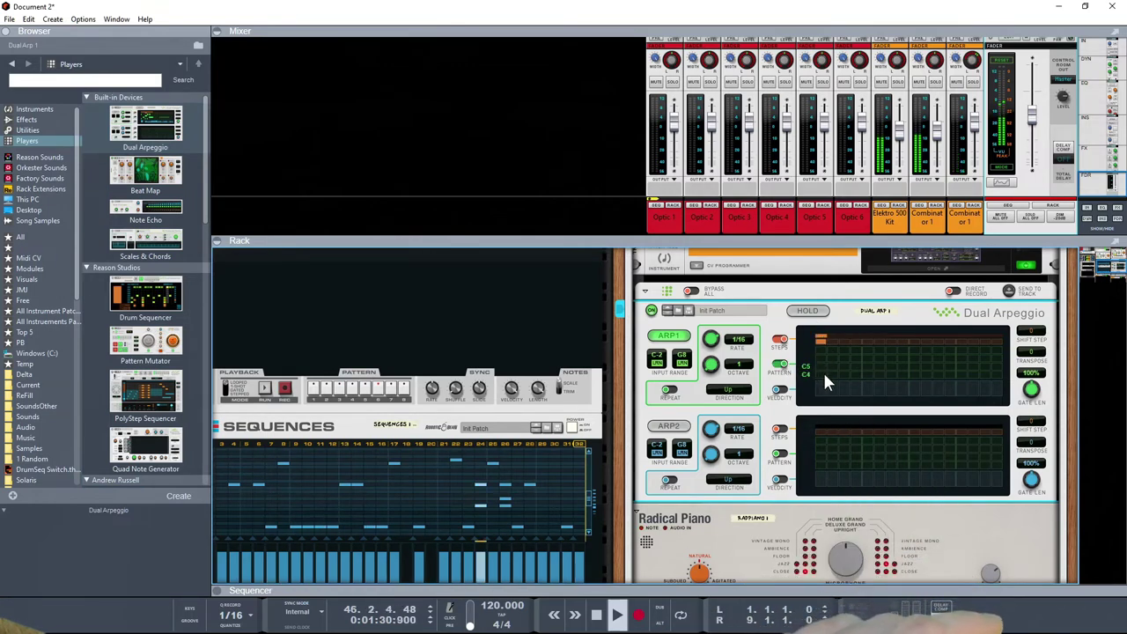
{"action": "left_click", "coordinate": [822, 375]}
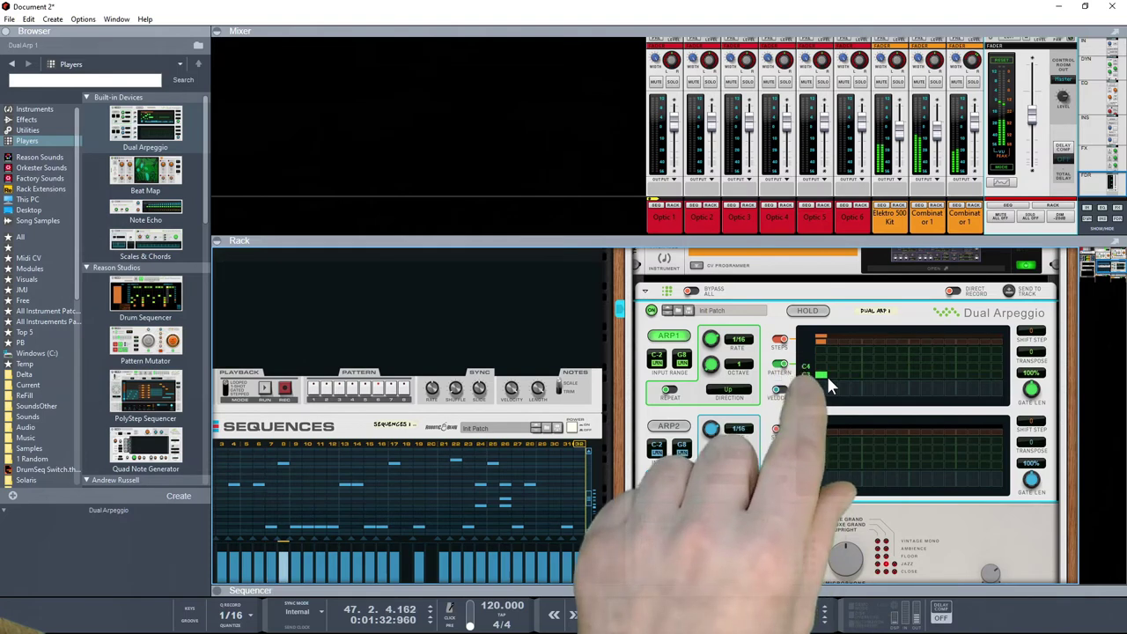
{"action": "left_click_drag", "start_coordinate": [827, 376], "coordinate": [808, 326]}
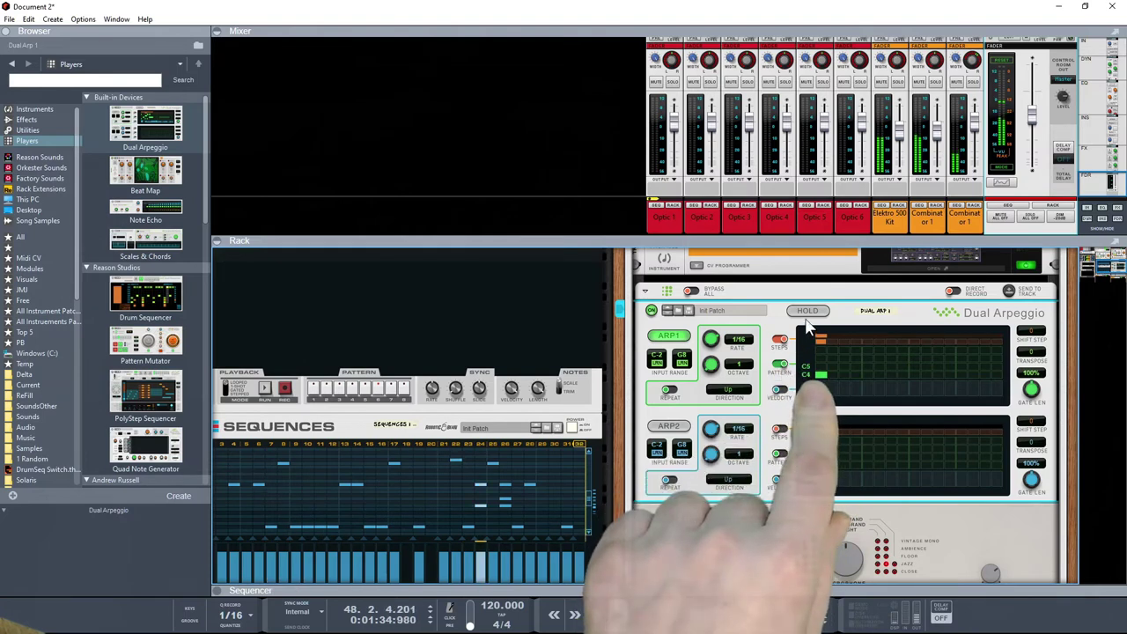
{"action": "left_click", "coordinate": [807, 315]}
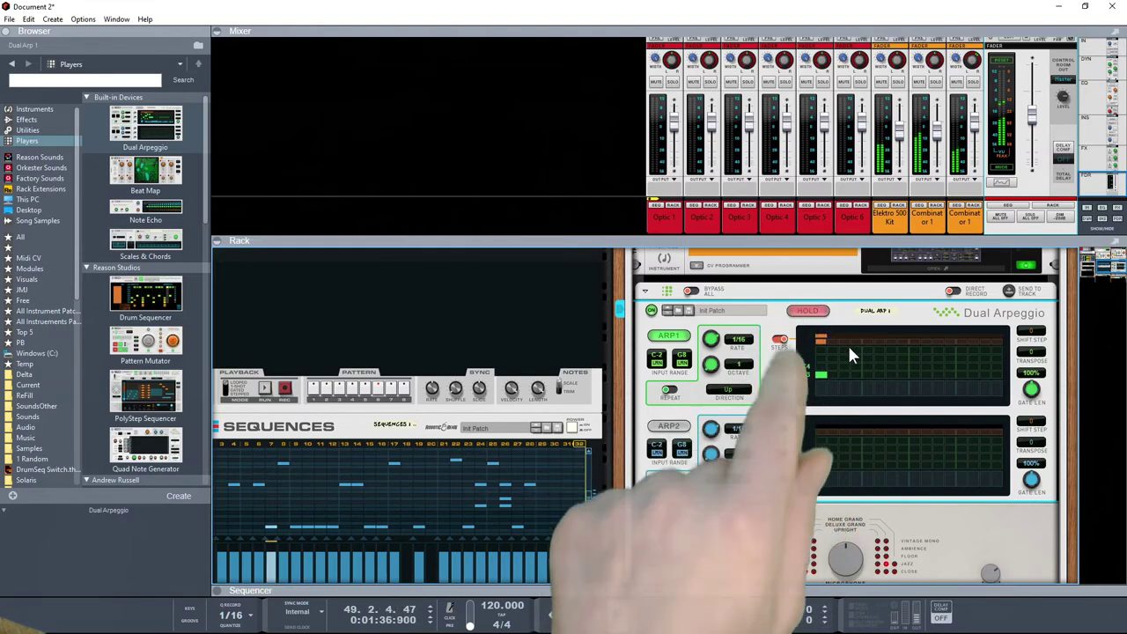
Add a Scales & Chords player between the Dual Arpeggio and Radical Piano, and set ARP1's Transpose to 12.
{"action": "scroll", "coordinate": [984, 416], "scroll_direction": "down", "scroll_amount": 2}
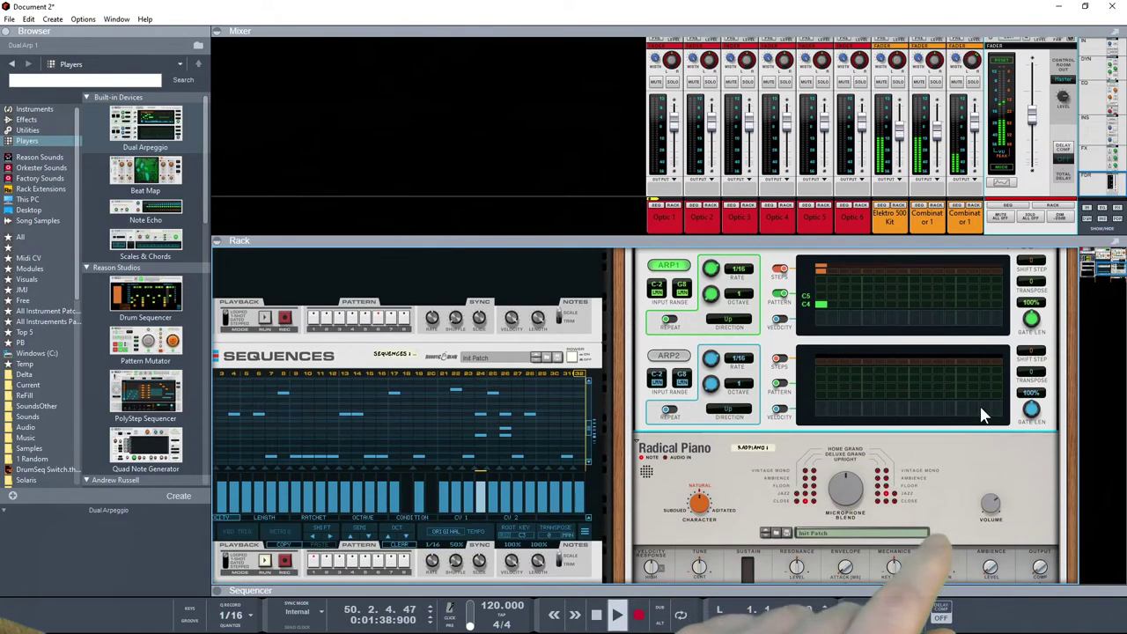
{"action": "left_click_drag", "start_coordinate": [146, 237], "coordinate": [775, 439]}
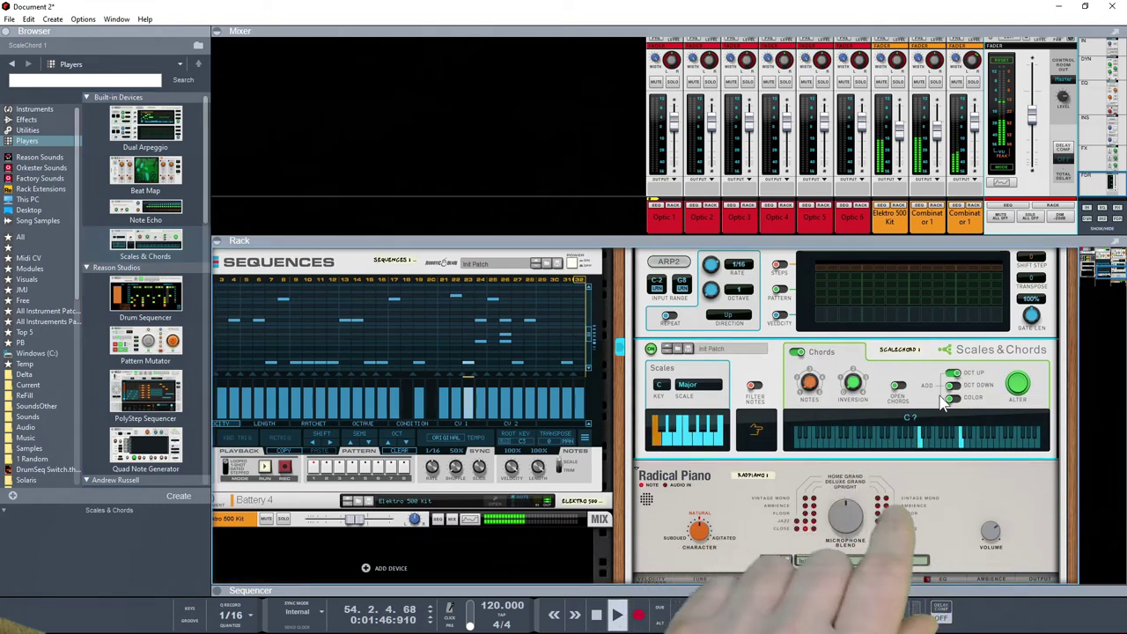
{"action": "scroll", "coordinate": [946, 387], "scroll_direction": "up", "scroll_amount": 2}
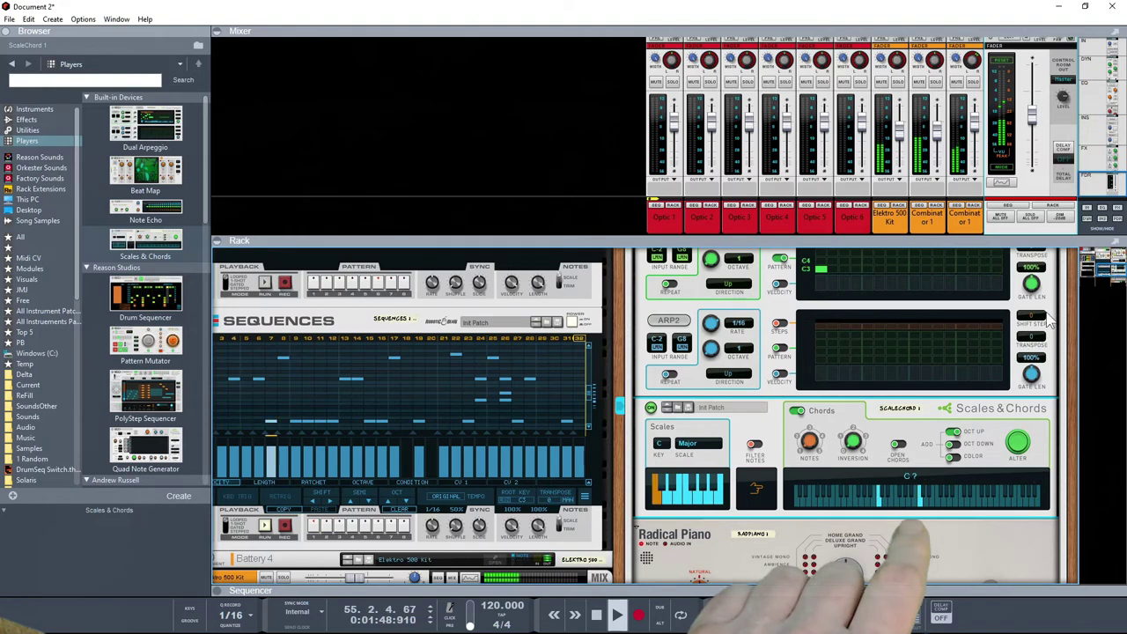
{"action": "scroll", "coordinate": [1048, 323], "scroll_direction": "up", "scroll_amount": 1}
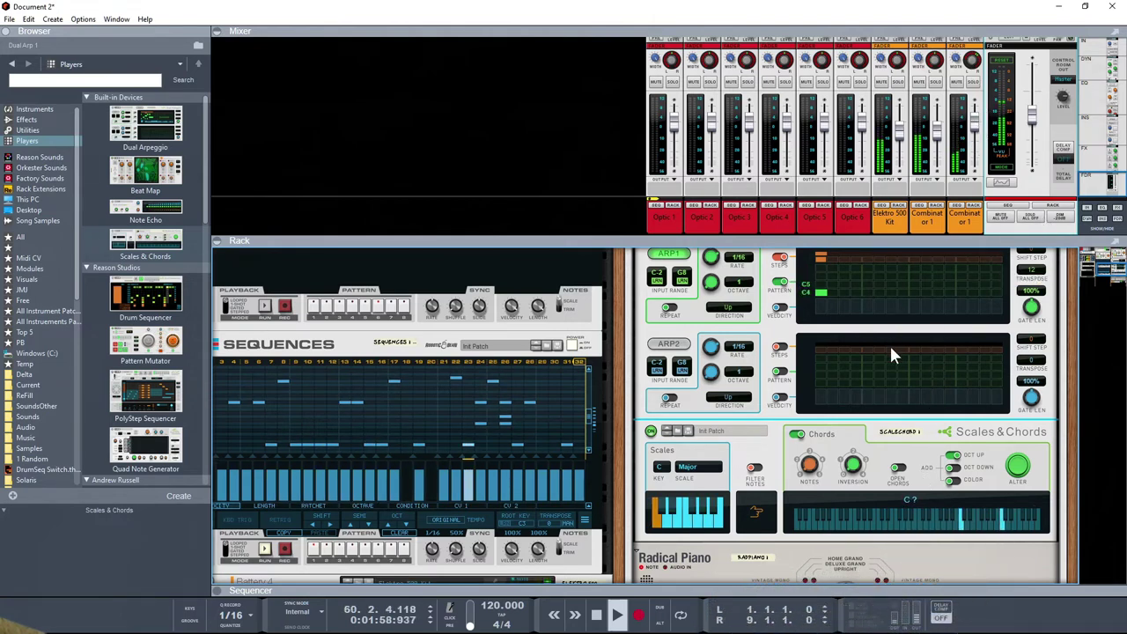
Search the instruments for "mini", add Mini V3 inside the Combinator below Radical Piano, and show the rack's rear.
{"action": "scroll", "coordinate": [889, 344], "scroll_direction": "down", "scroll_amount": 10}
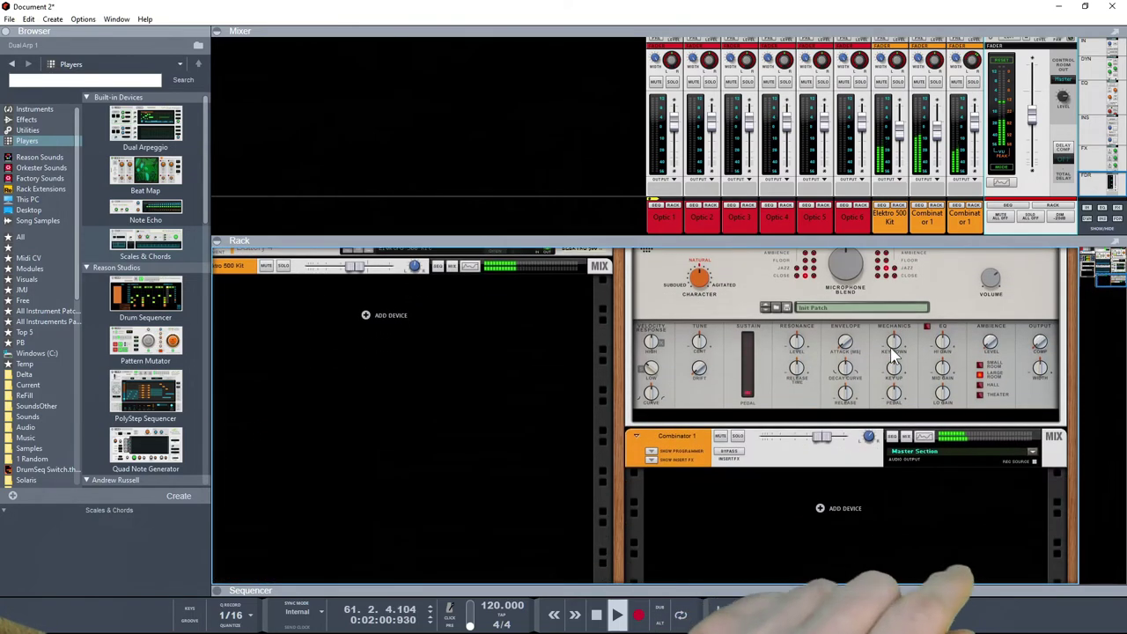
{"action": "left_click", "coordinate": [817, 415]}
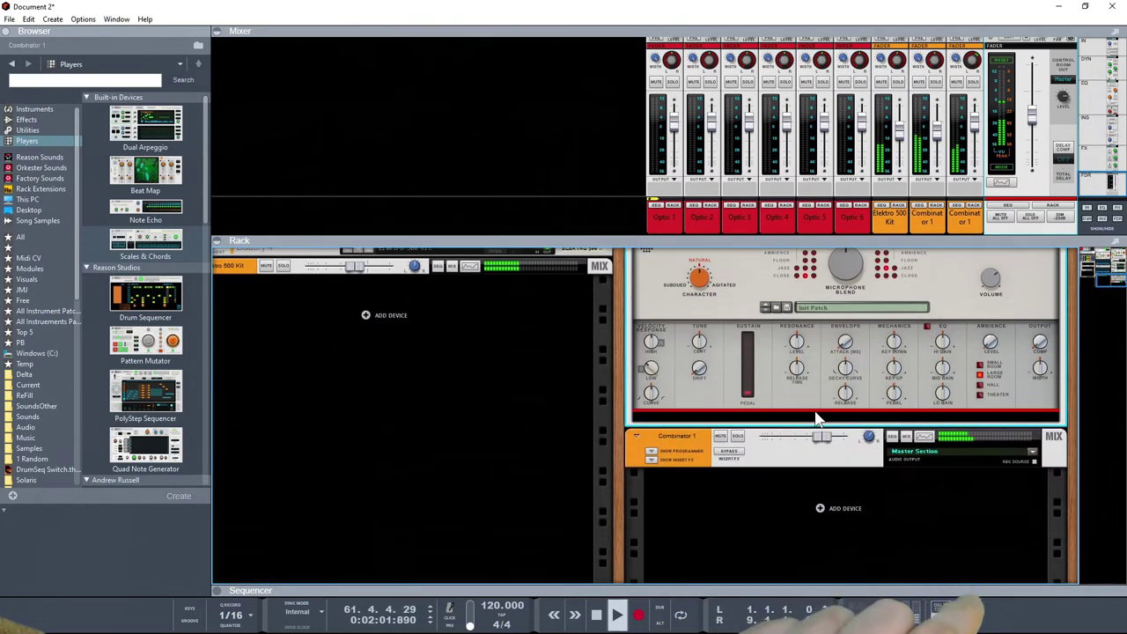
{"action": "left_click", "coordinate": [28, 109]}
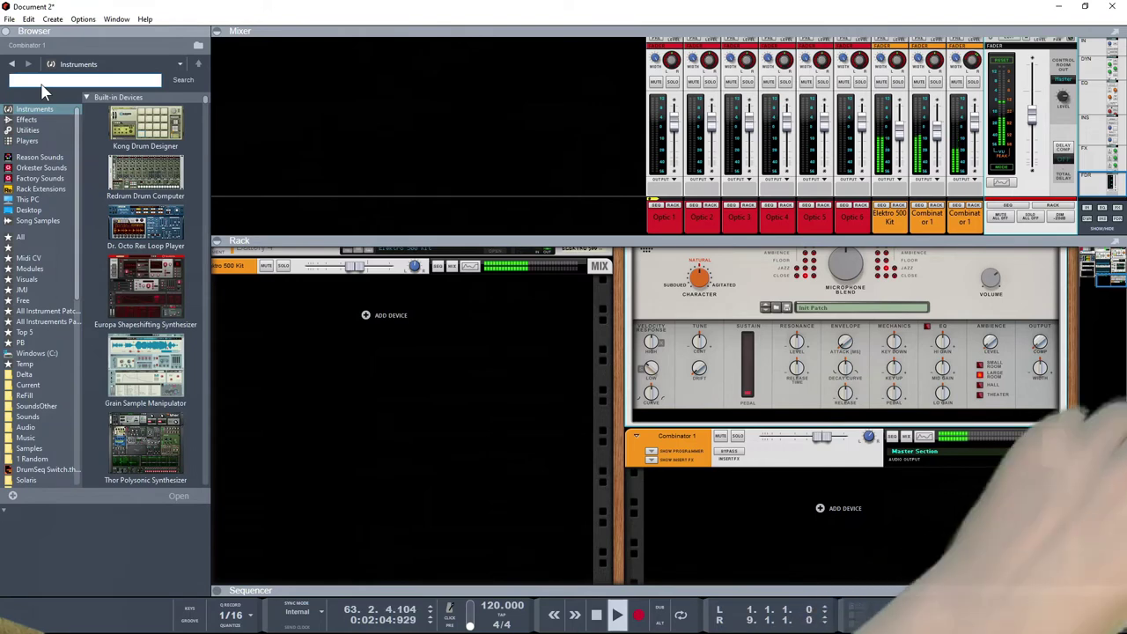
{"action": "type", "text": "mini"}
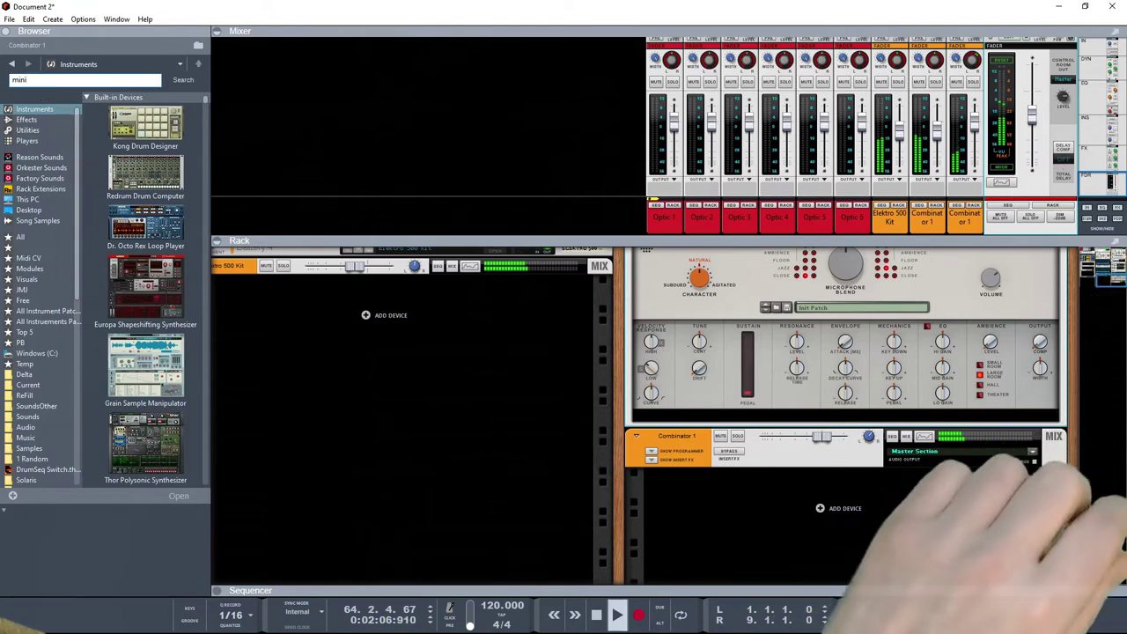
{"action": "key", "text": "Return"}
{"action": "left_click", "coordinate": [147, 137]}
{"action": "mouse_move", "coordinate": [148, 137]}
{"action": "left_mouse_down"}
{"action": "mouse_move", "coordinate": [748, 449]}
{"action": "mouse_move", "coordinate": [766, 401]}
{"action": "mouse_move", "coordinate": [803, 429]}
{"action": "left_mouse_up"}
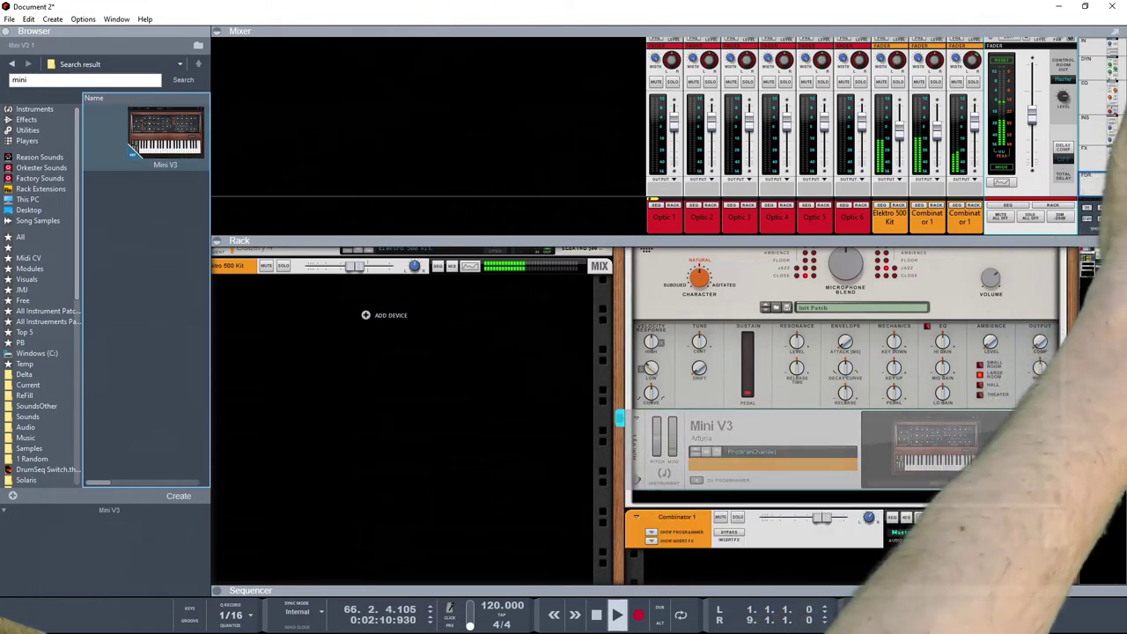
{"action": "key", "text": "Tab"}
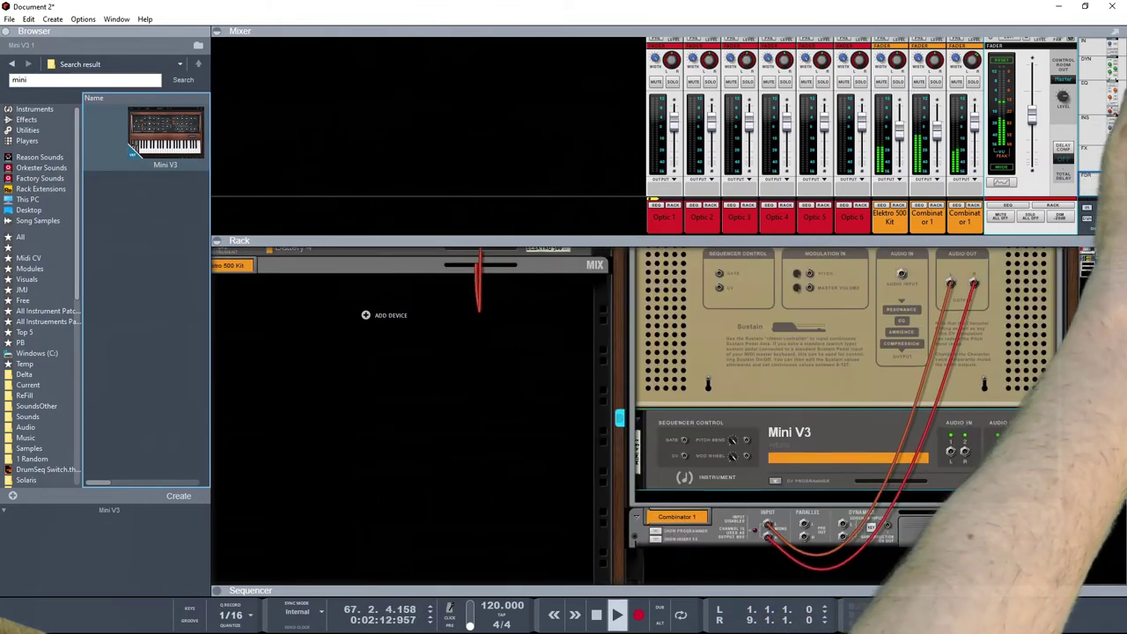
Route Mini V3 to a new mix channel, return to the rack's front, and lower that channel's level to about -3 dB.
{"action": "left_click", "coordinate": [968, 179]}
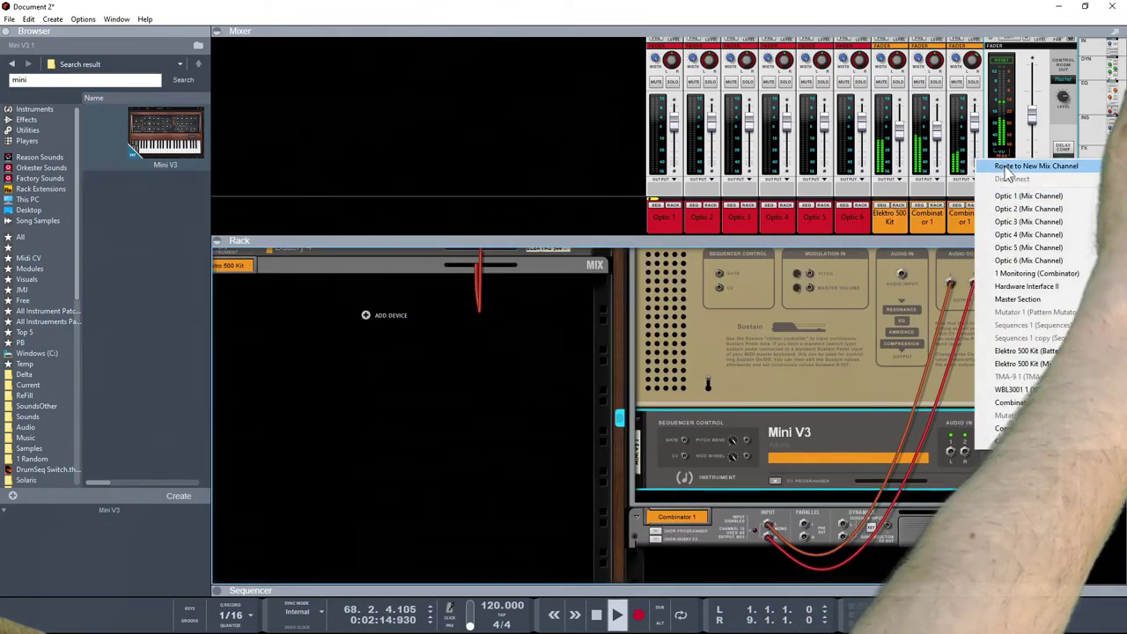
{"action": "left_click", "coordinate": [1044, 162]}
{"action": "key", "text": "Tab"}
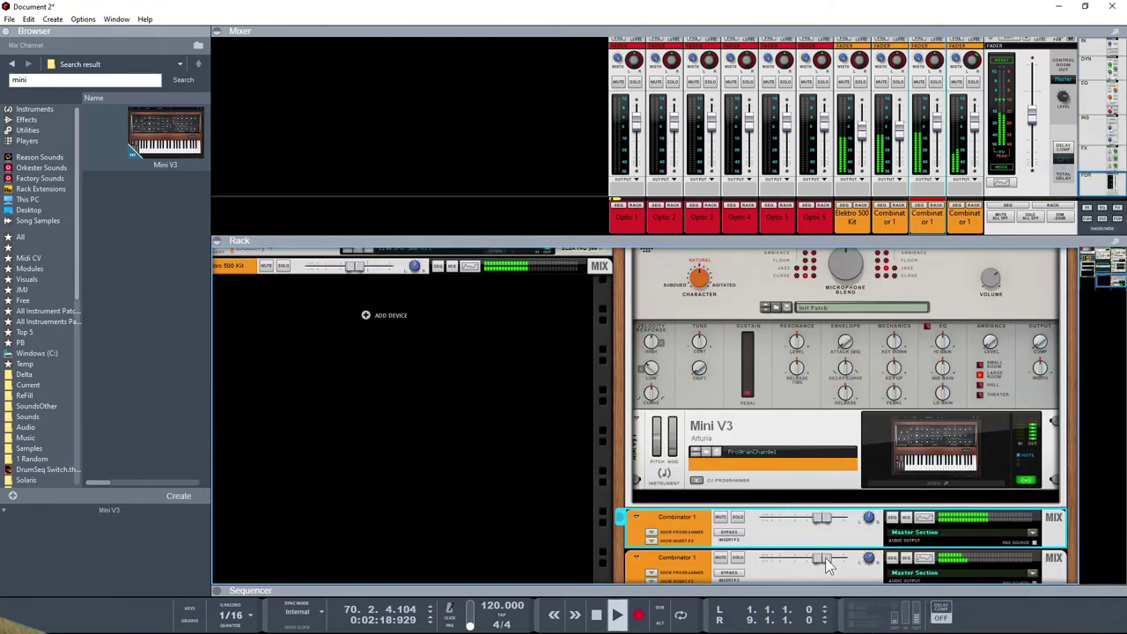
{"action": "mouse_move", "coordinate": [817, 524]}
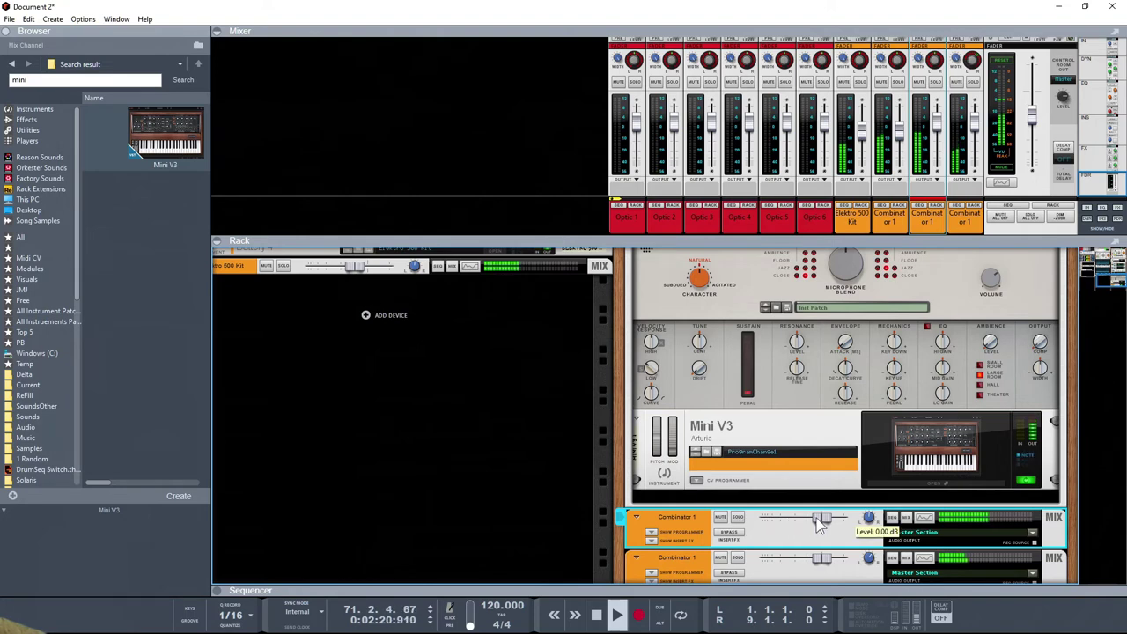
{"action": "left_click_drag", "start_coordinate": [822, 526], "coordinate": [816, 526]}
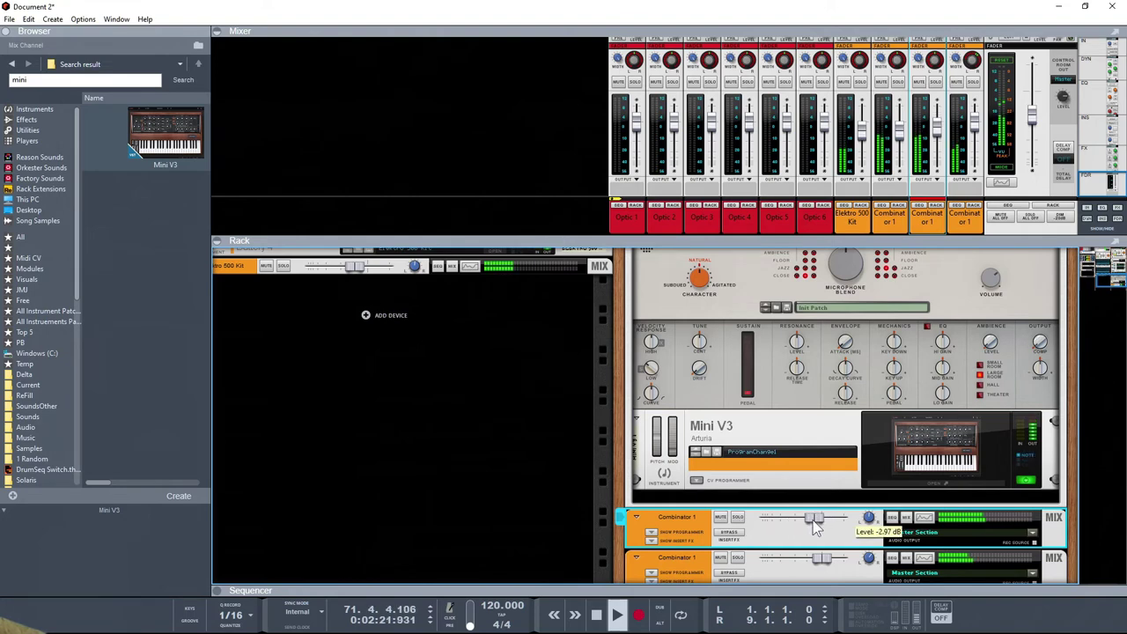
Copy Radical Piano's Dual Arpeggio onto Mini V3 and set the copy's ARP1 Transpose to -12.
{"action": "left_click", "coordinate": [794, 448]}
{"action": "scroll", "coordinate": [795, 445], "scroll_direction": "up", "scroll_amount": 6}
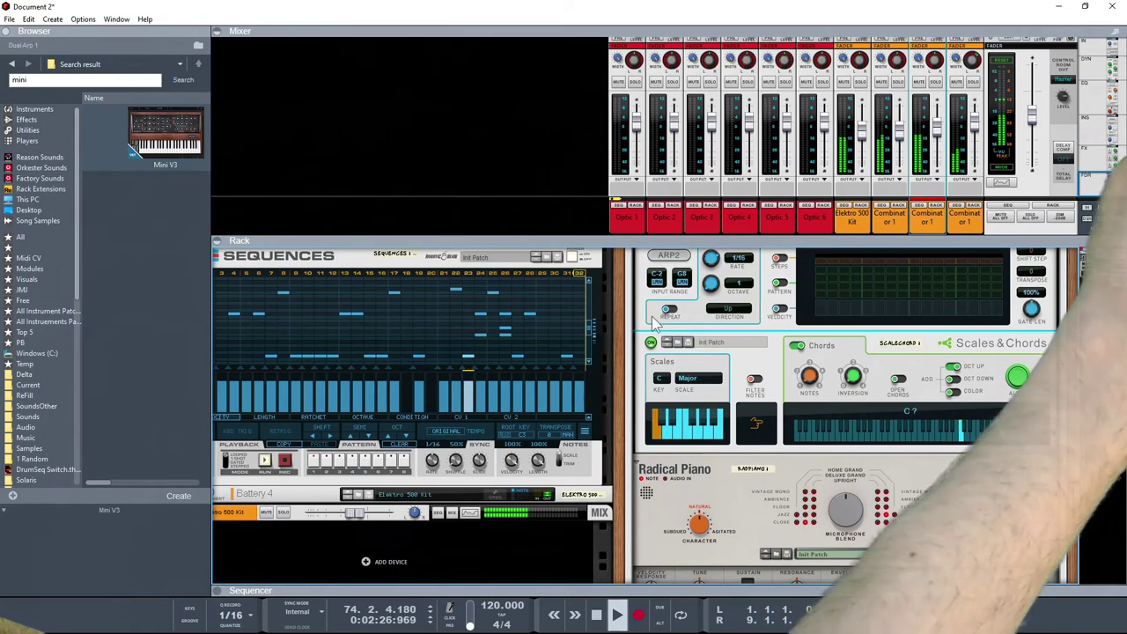
{"action": "left_click_drag", "start_coordinate": [647, 316], "coordinate": [682, 475]}
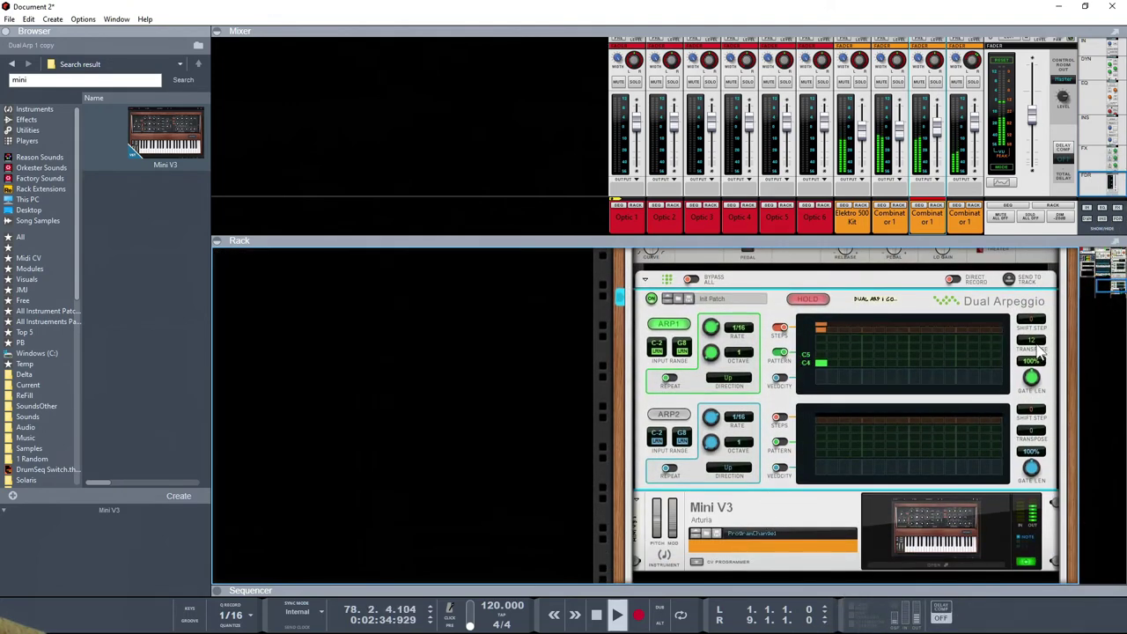
{"action": "left_click_drag", "start_coordinate": [1038, 355], "coordinate": [1043, 380]}
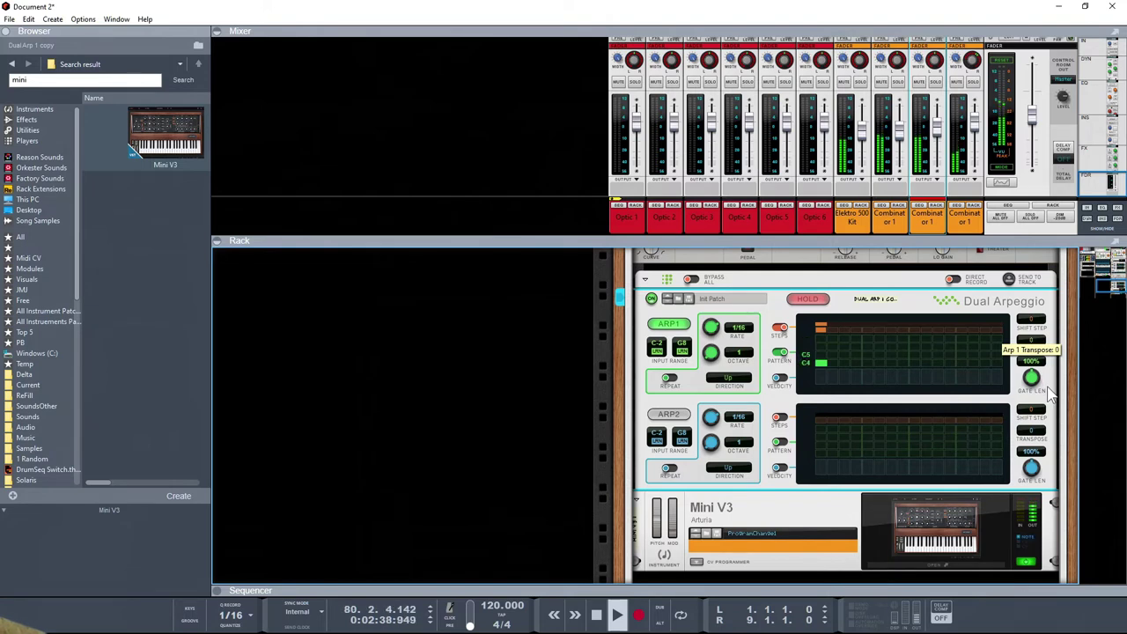
{"action": "left_click_drag", "start_coordinate": [1047, 393], "coordinate": [1047, 403]}
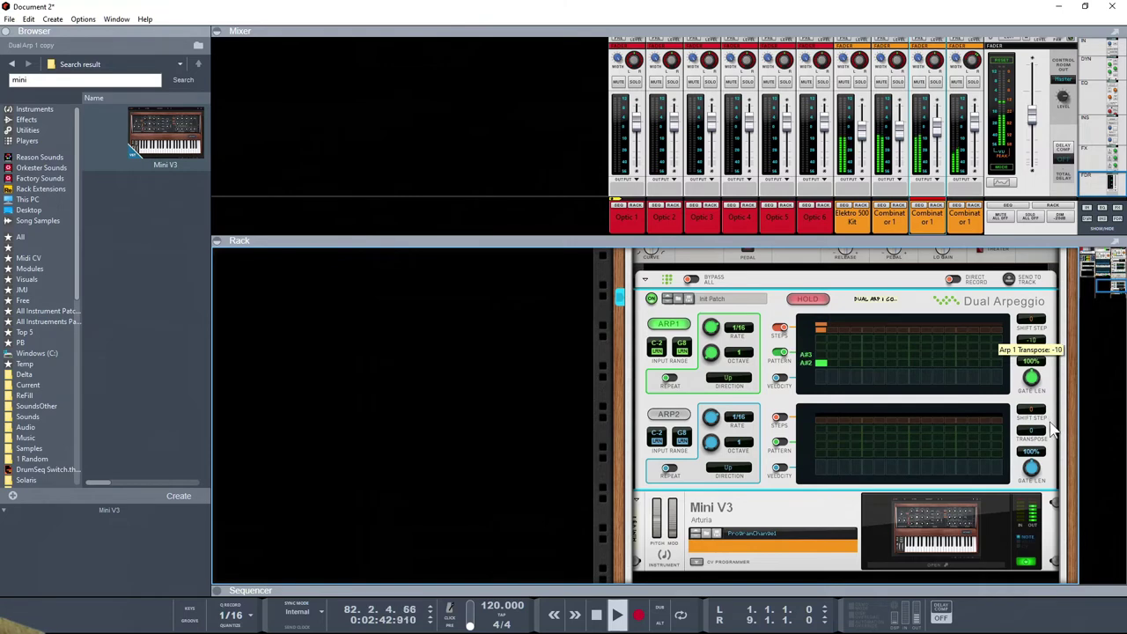
Solo Mini V3's mix channel, raise its level slightly, and turn the solo off again.
{"action": "scroll", "coordinate": [933, 448], "scroll_direction": "down", "scroll_amount": 4}
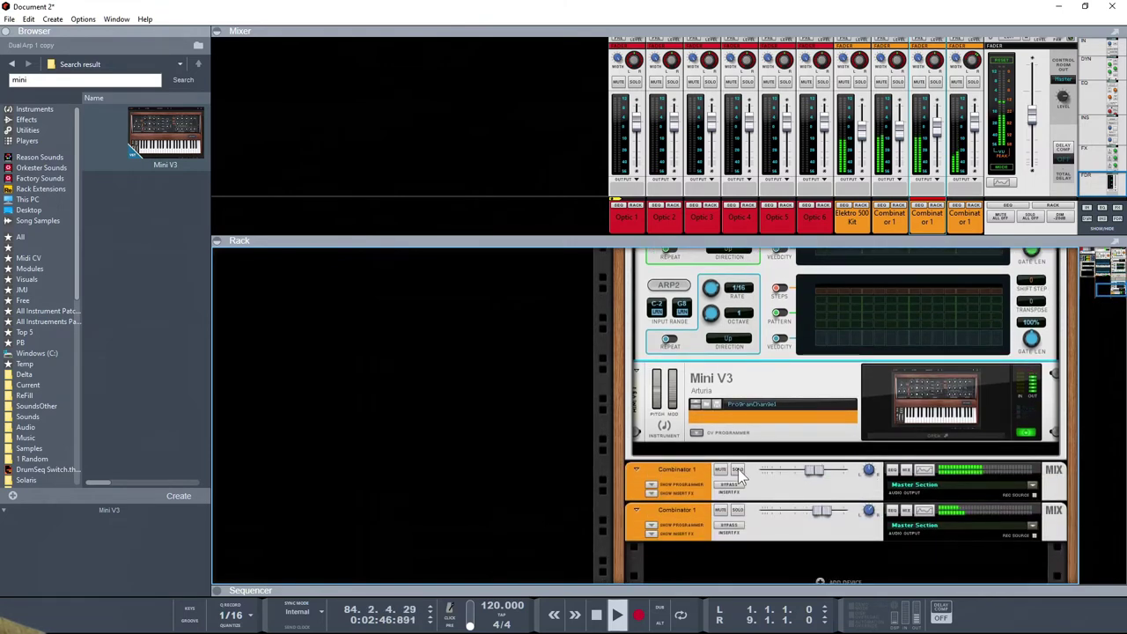
{"action": "left_click", "coordinate": [738, 470]}
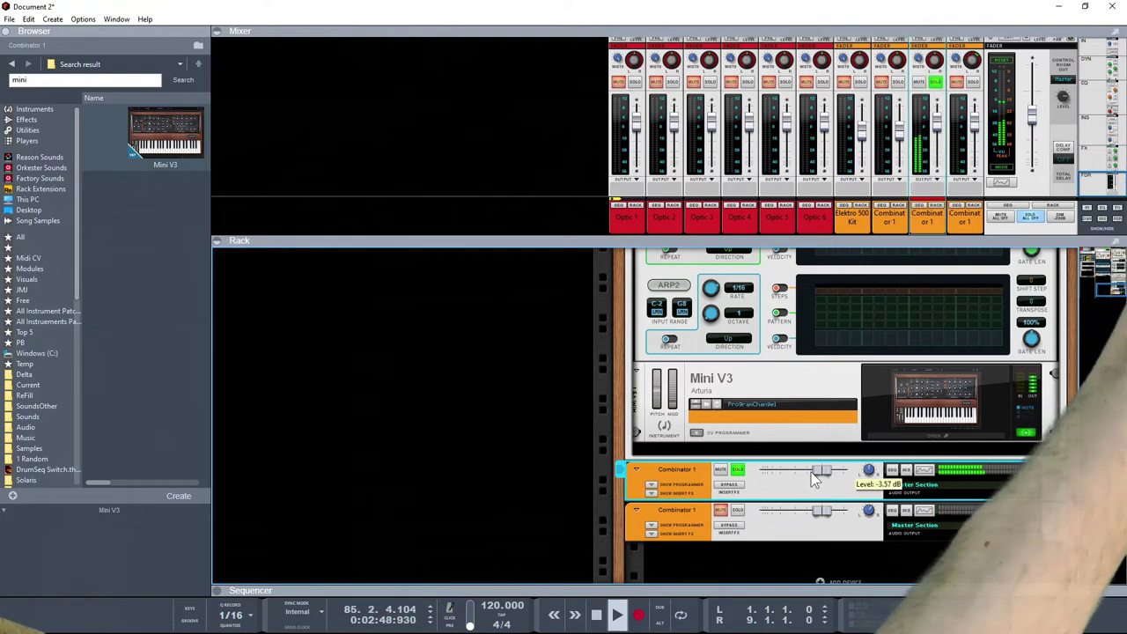
{"action": "scroll", "coordinate": [827, 480], "scroll_direction": "up", "scroll_amount": 4}
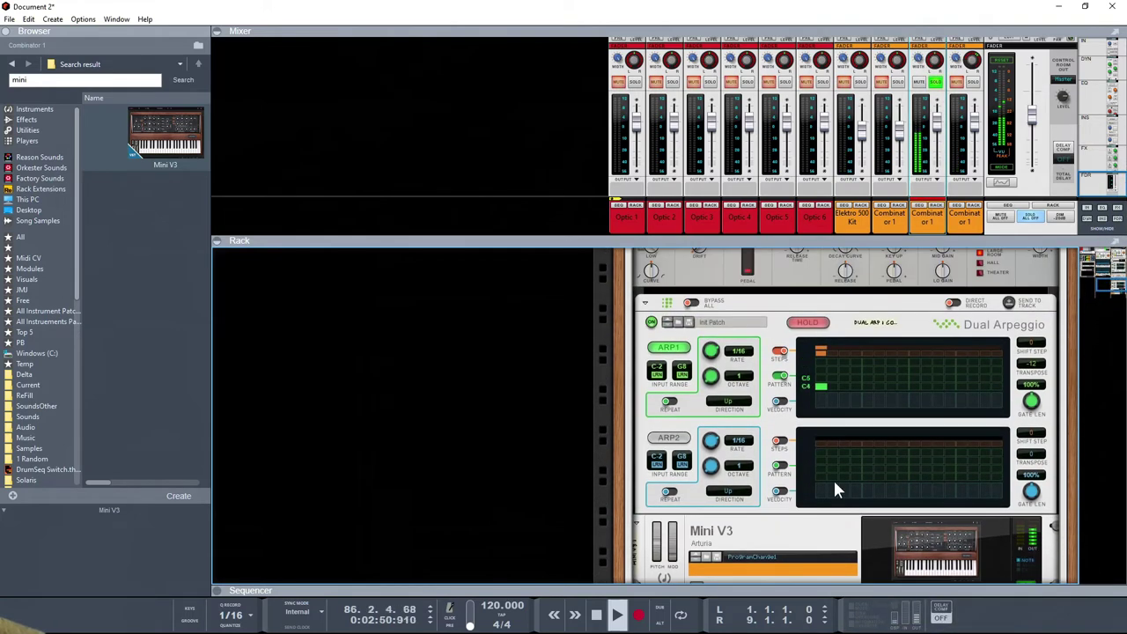
{"action": "scroll", "coordinate": [834, 482], "scroll_direction": "down", "scroll_amount": 3}
{"action": "left_click", "coordinate": [737, 517]}
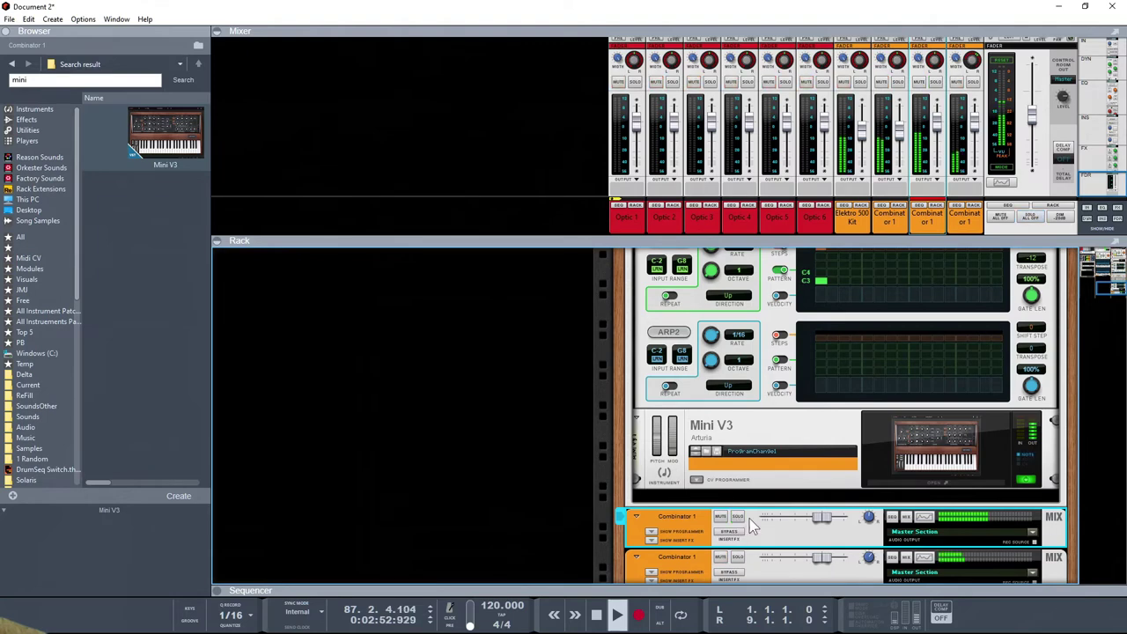
{"action": "scroll", "coordinate": [790, 528], "scroll_direction": "up", "scroll_amount": 2}
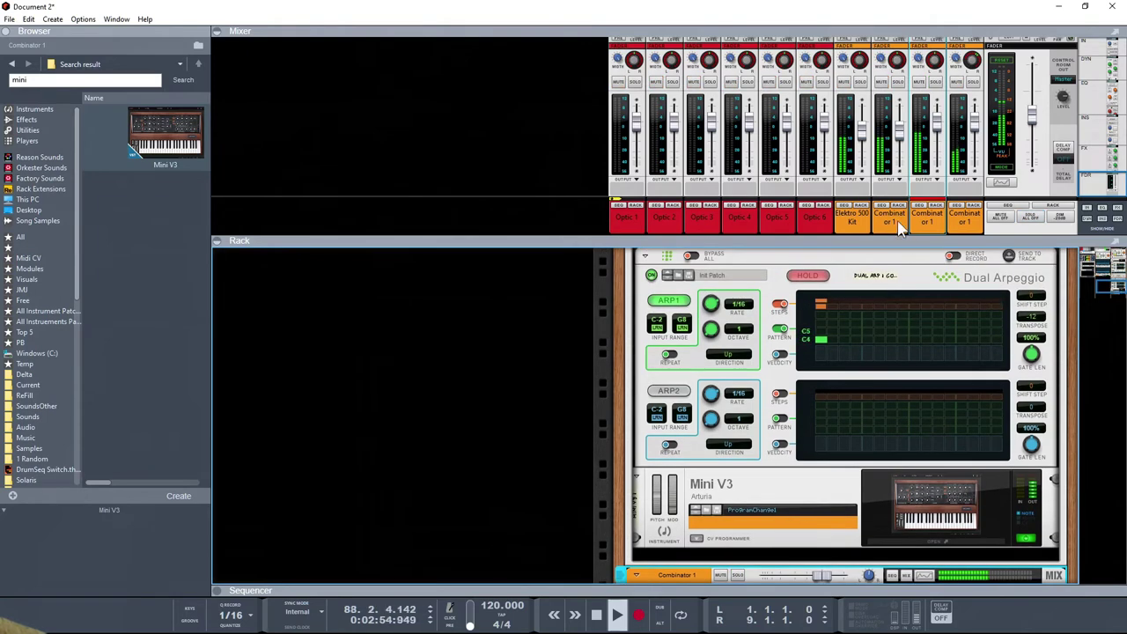
{"action": "left_click", "coordinate": [894, 82]}
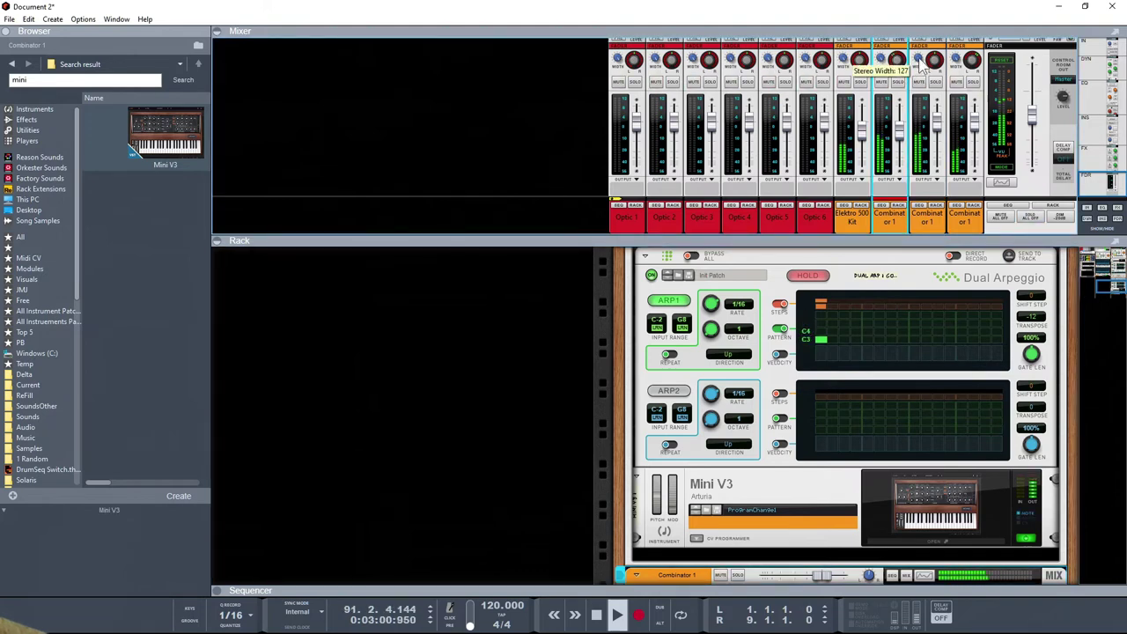
{"action": "left_click", "coordinate": [919, 128]}
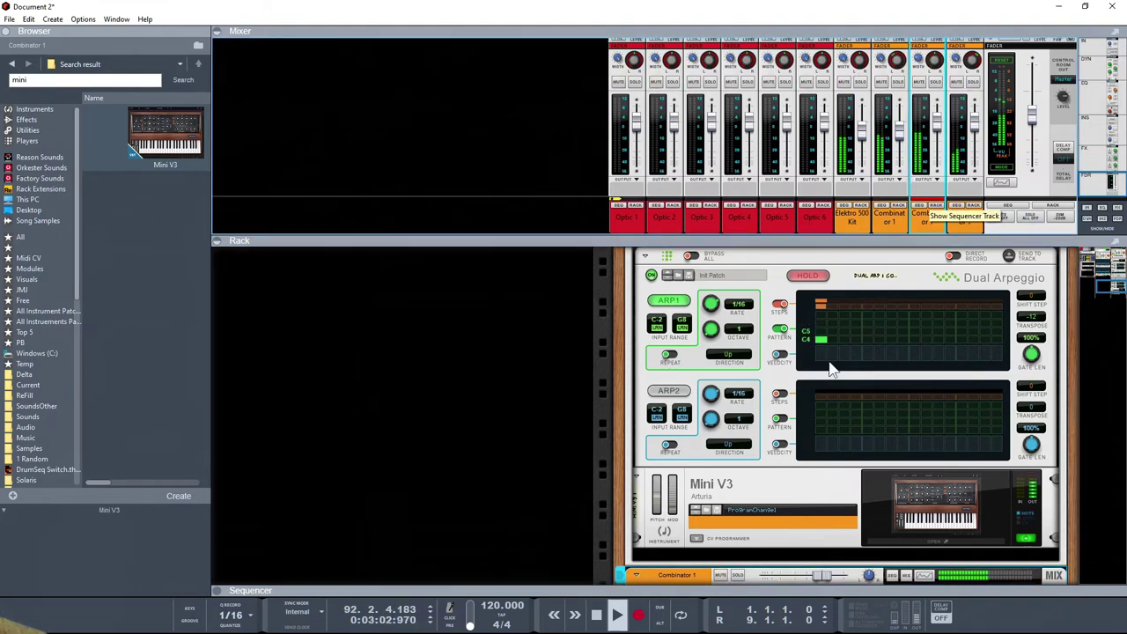
{"action": "scroll", "coordinate": [830, 487], "scroll_direction": "down", "scroll_amount": 3}
{"action": "scroll", "coordinate": [830, 488], "scroll_direction": "up", "scroll_amount": 3}
{"action": "scroll", "coordinate": [832, 495], "scroll_direction": "up", "scroll_amount": 1}
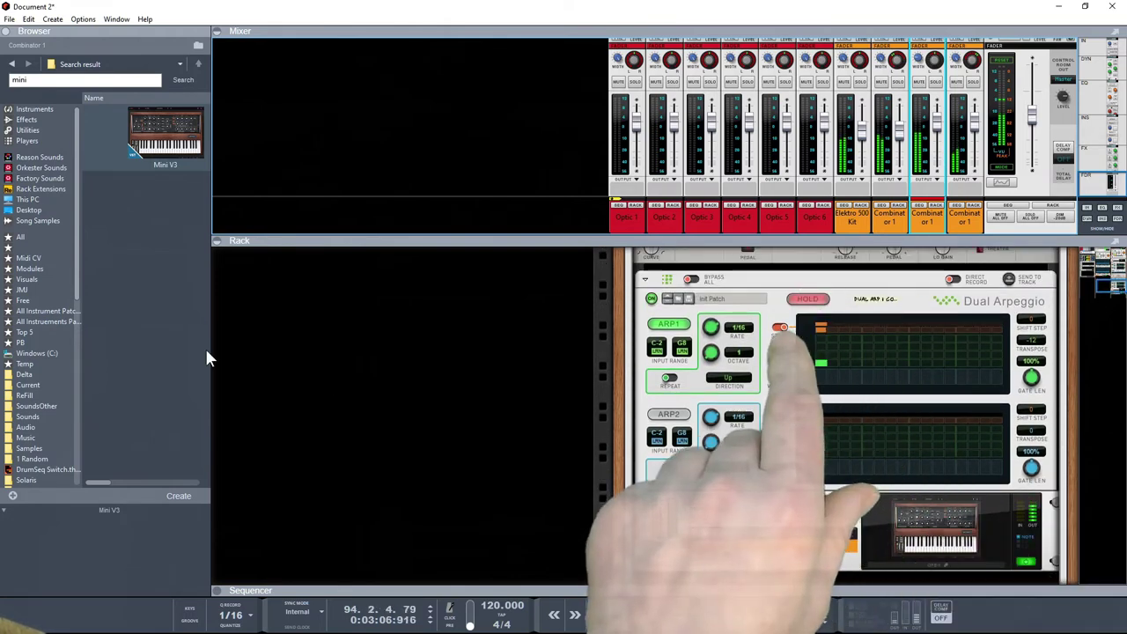
Add a Note Limiter player above Mini V3's Dual Arpeggio and lower the upper end of its Note Range A.
{"action": "left_click", "coordinate": [26, 141]}
{"action": "scroll", "coordinate": [127, 308], "scroll_direction": "down", "scroll_amount": 5}
{"action": "scroll", "coordinate": [128, 308], "scroll_direction": "down", "scroll_amount": 8}
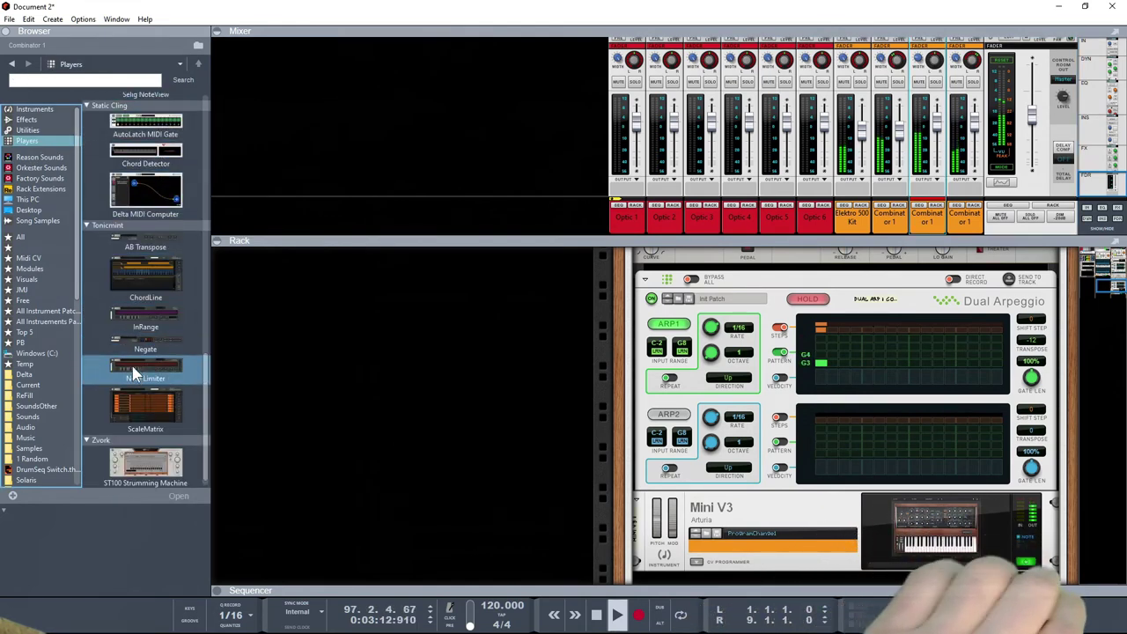
{"action": "left_click", "coordinate": [140, 324]}
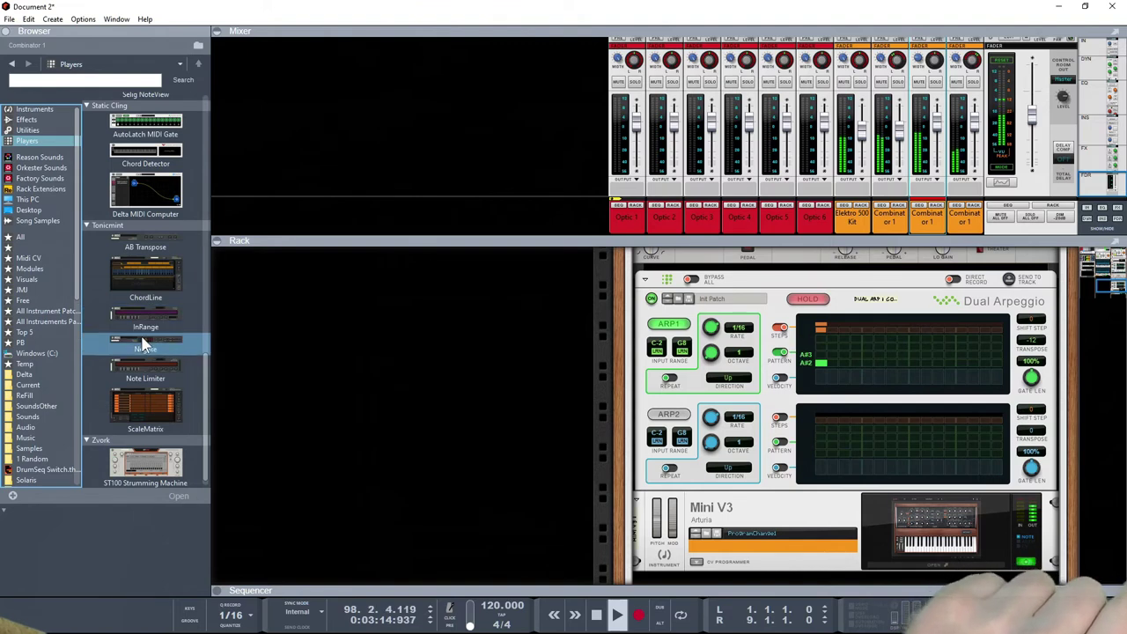
{"action": "left_click_drag", "start_coordinate": [145, 367], "coordinate": [714, 324]}
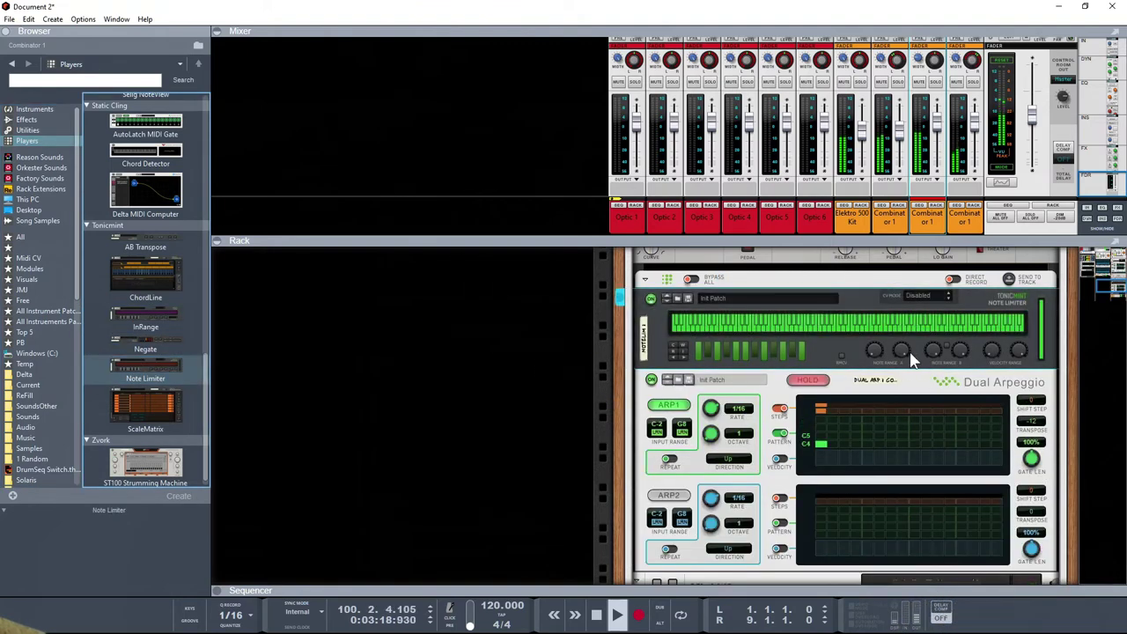
{"action": "left_click_drag", "start_coordinate": [900, 355], "coordinate": [901, 420]}
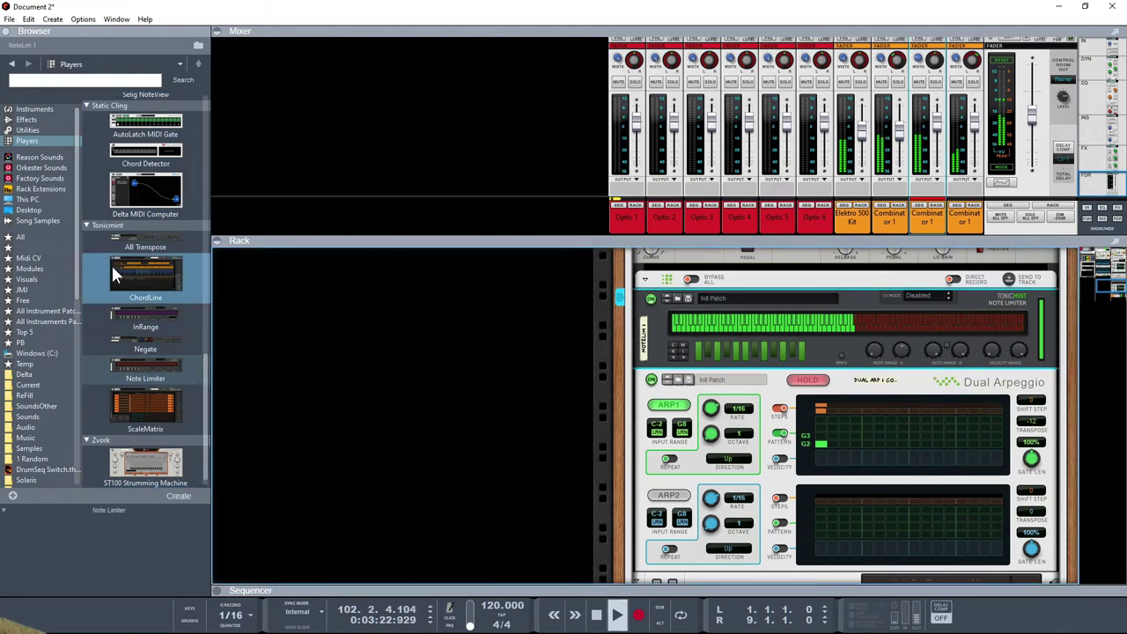
Insert a Denote player between the Note Limiter and Dual Arpeggio, and set the limiter's Note Range A To value to 61.
{"action": "scroll", "coordinate": [112, 268], "scroll_direction": "up", "scroll_amount": 4}
{"action": "scroll", "coordinate": [115, 264], "scroll_direction": "up", "scroll_amount": 7}
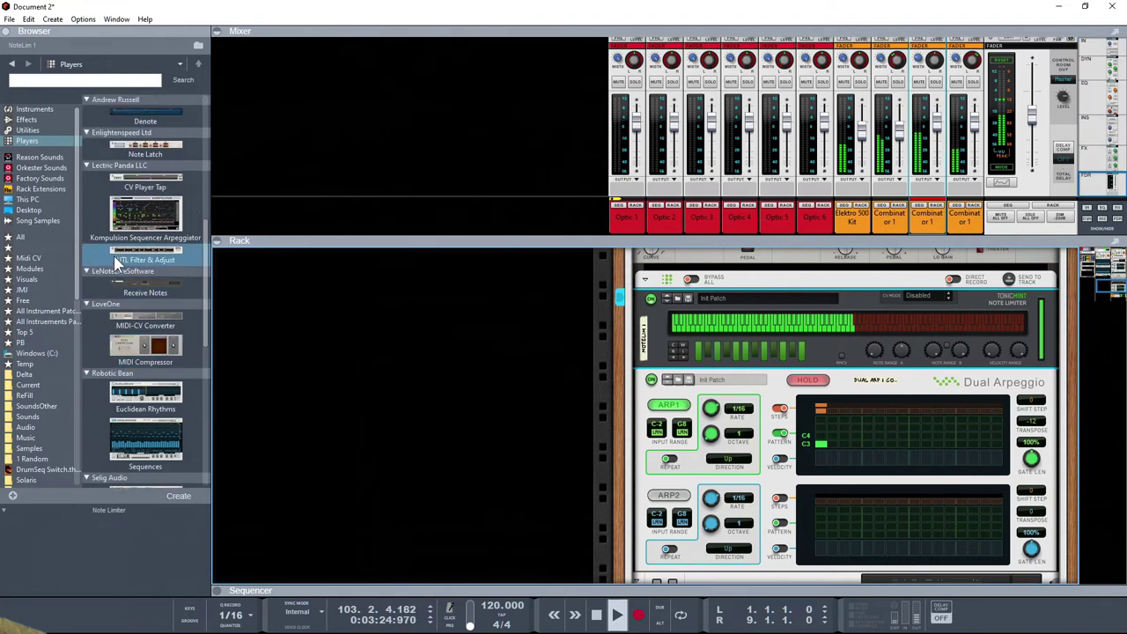
{"action": "left_click_drag", "start_coordinate": [110, 206], "coordinate": [845, 374]}
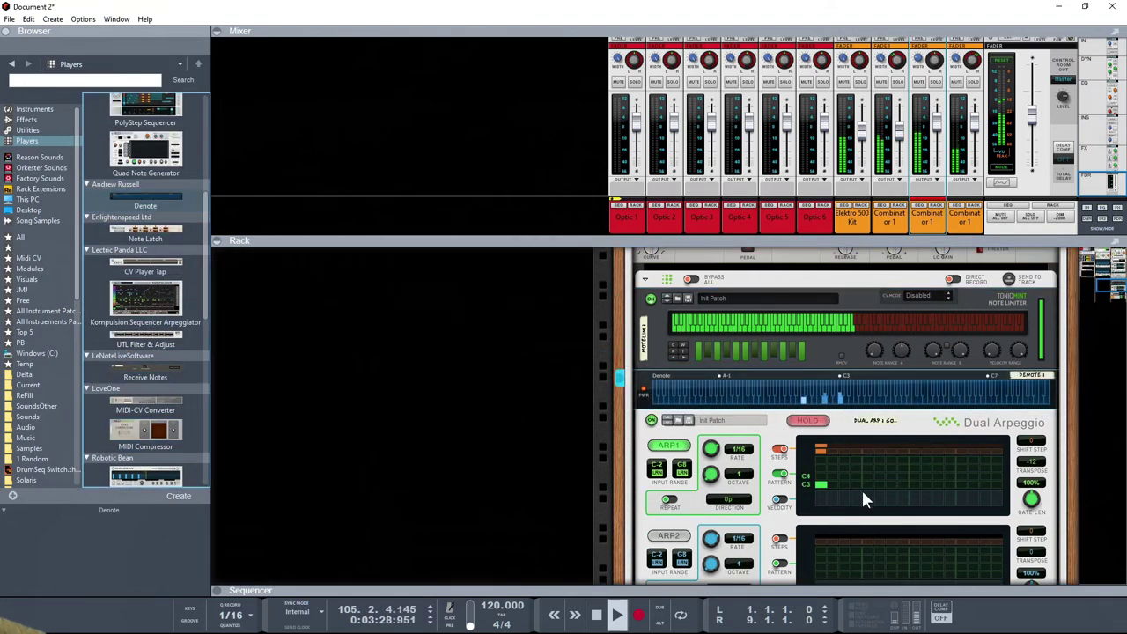
{"action": "left_click", "coordinate": [901, 355]}
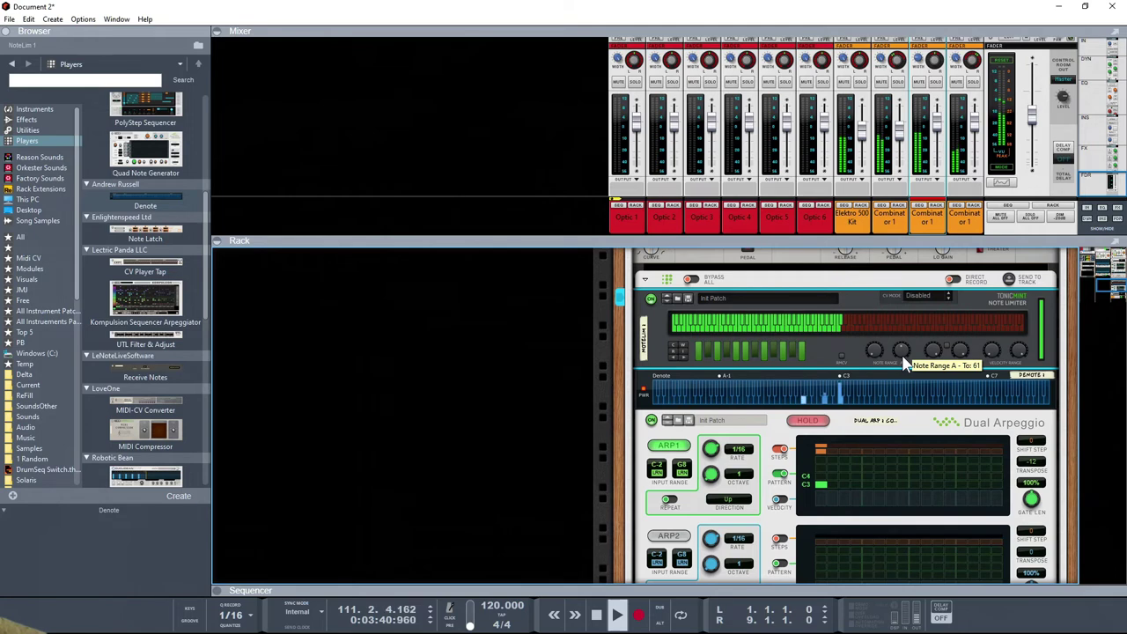
Copy Mini V3's Note Limiter to the player chain above Radical Piano's Dual Arpeggio.
{"action": "scroll", "coordinate": [834, 350], "scroll_direction": "down", "scroll_amount": 1}
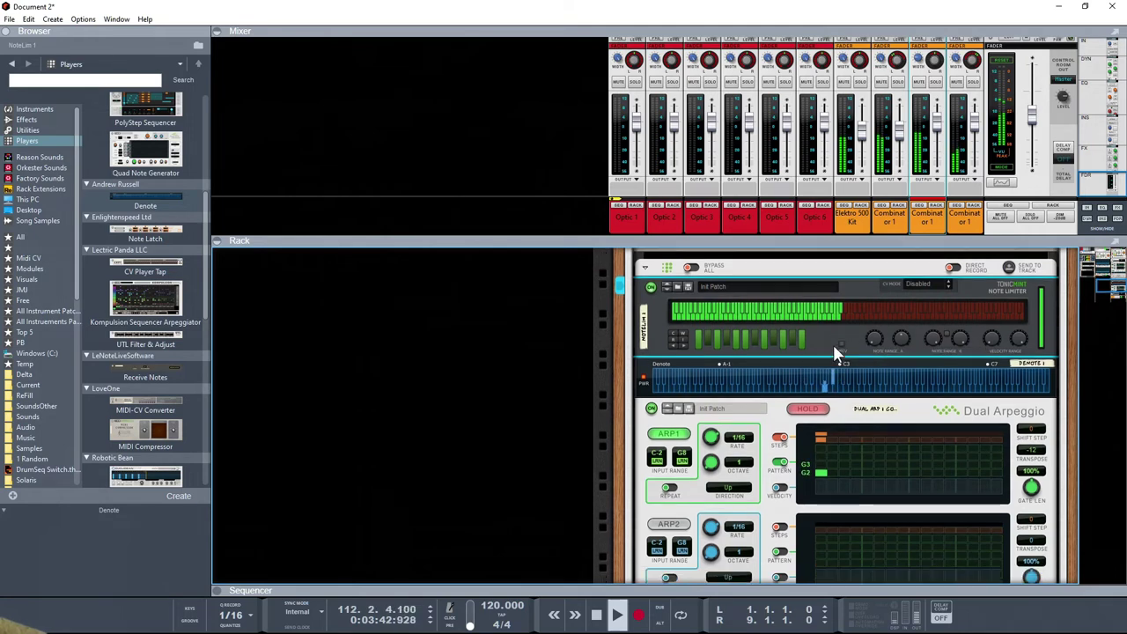
{"action": "scroll", "coordinate": [833, 351], "scroll_direction": "up", "scroll_amount": 3}
{"action": "scroll", "coordinate": [834, 349], "scroll_direction": "down", "scroll_amount": 1}
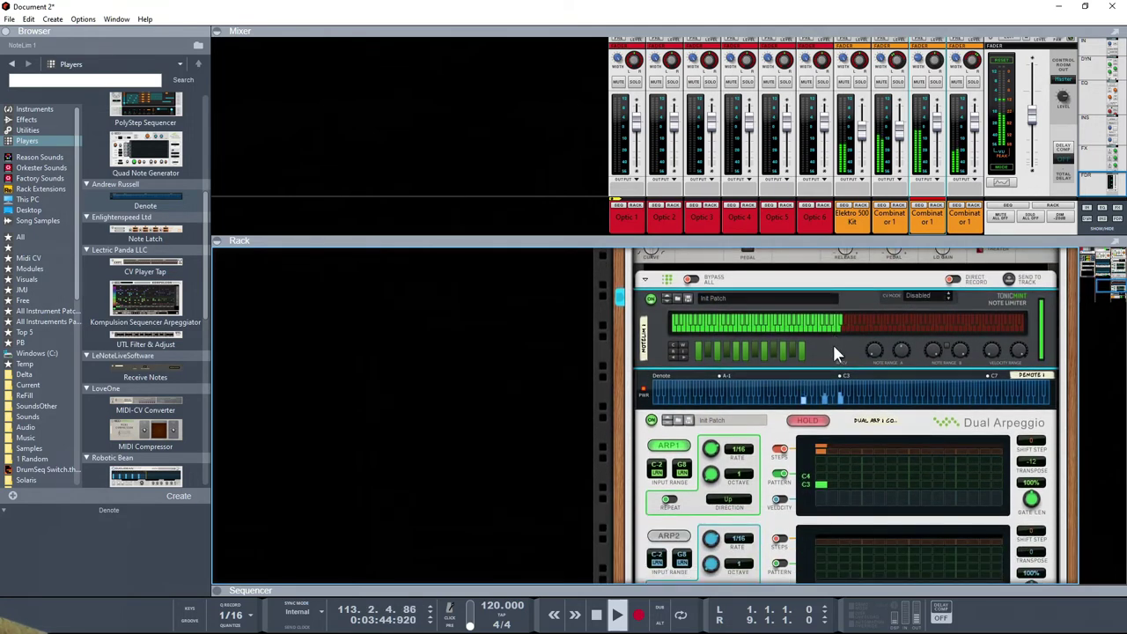
{"action": "scroll", "coordinate": [827, 349], "scroll_direction": "up", "scroll_amount": 5}
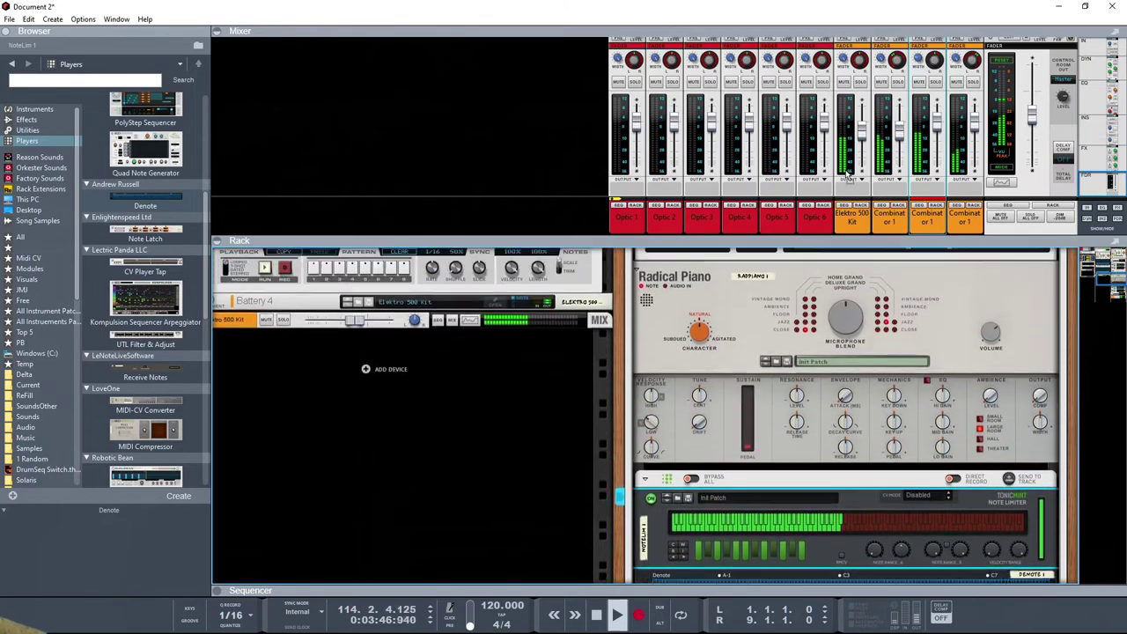
{"action": "scroll", "coordinate": [845, 277], "scroll_direction": "down", "scroll_amount": 1}
{"action": "scroll", "coordinate": [845, 277], "scroll_direction": "up", "scroll_amount": 3}
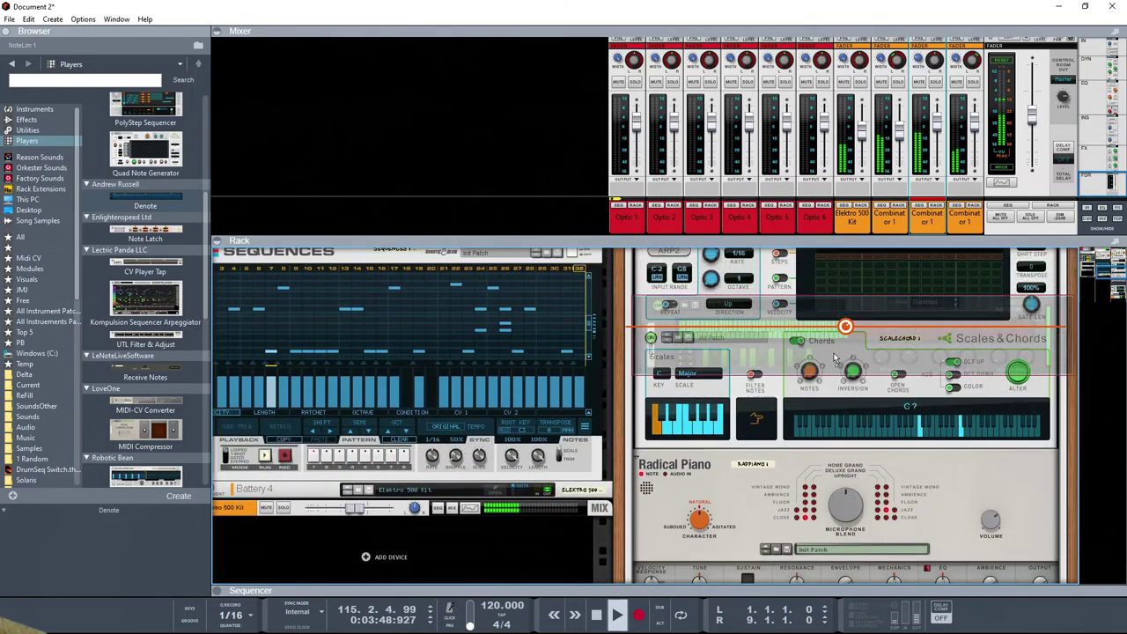
{"action": "scroll", "coordinate": [845, 278], "scroll_direction": "up", "scroll_amount": 2}
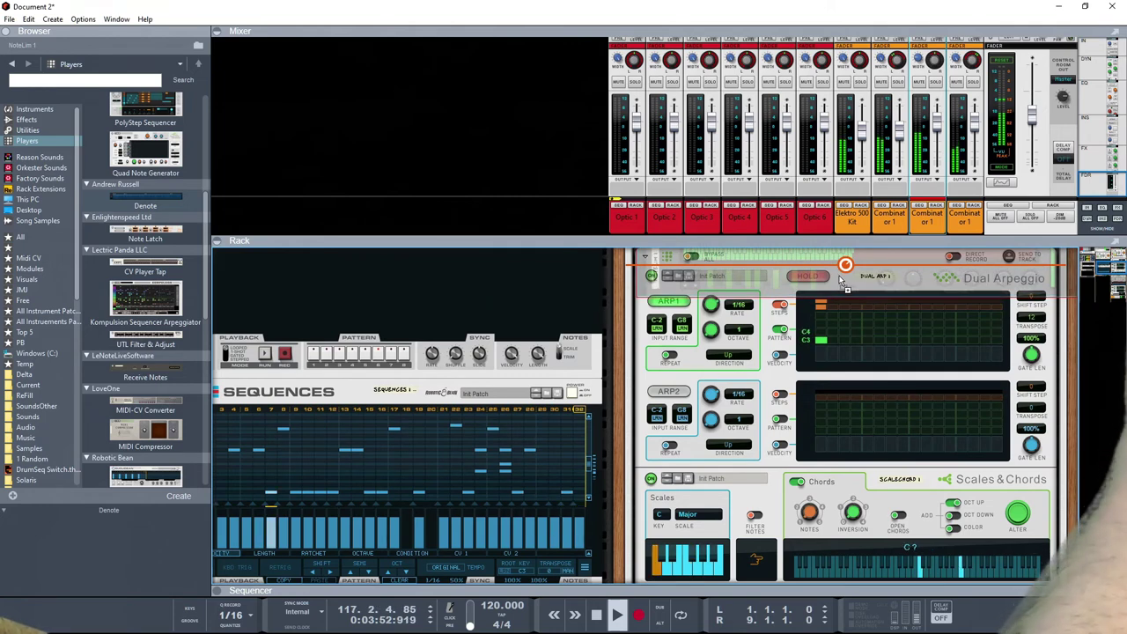
{"action": "left_click_drag", "start_coordinate": [840, 280], "coordinate": [838, 274]}
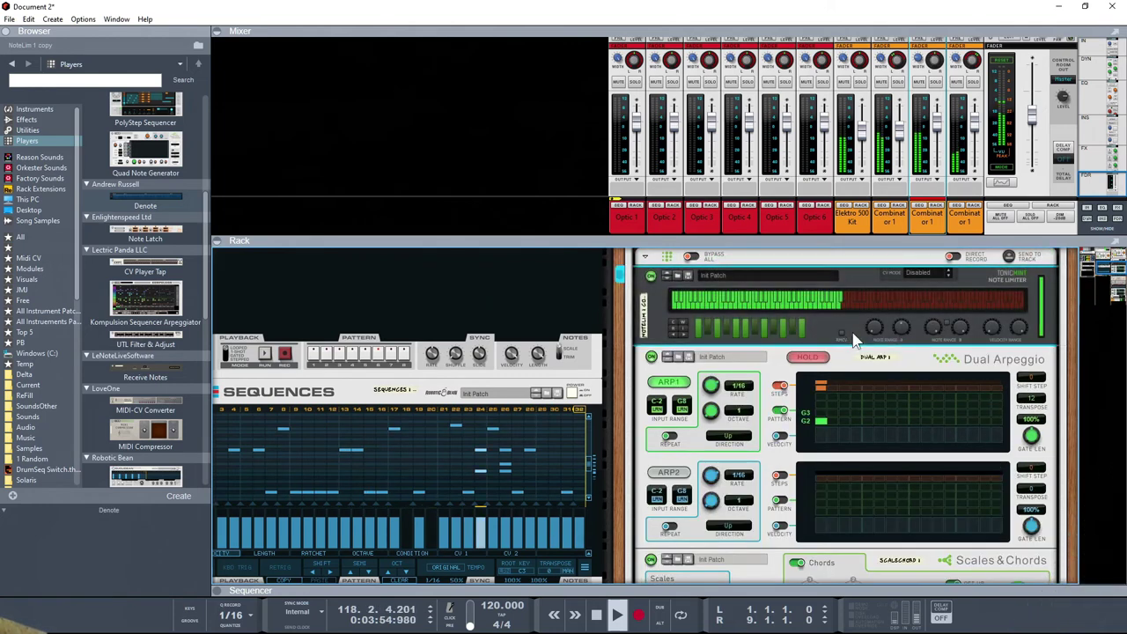
Set Radical Piano's Note Limiter to start Note Range A at 61 and raise the range's upper end.
{"action": "left_click_drag", "start_coordinate": [875, 333], "coordinate": [891, 268]}
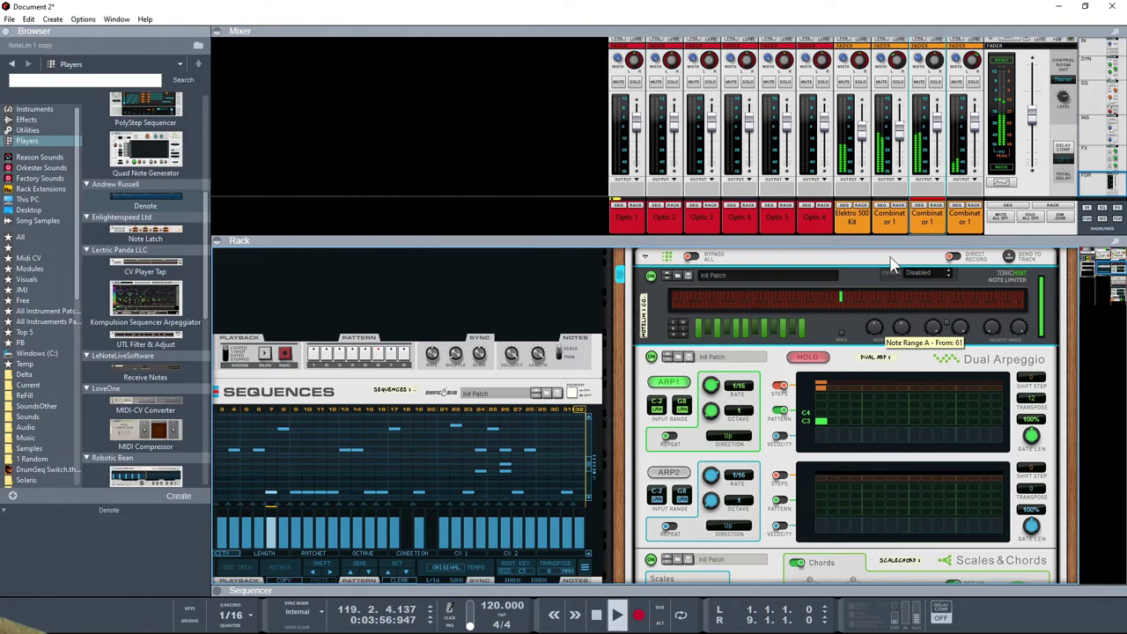
{"action": "left_click_drag", "start_coordinate": [901, 327], "coordinate": [901, 304]}
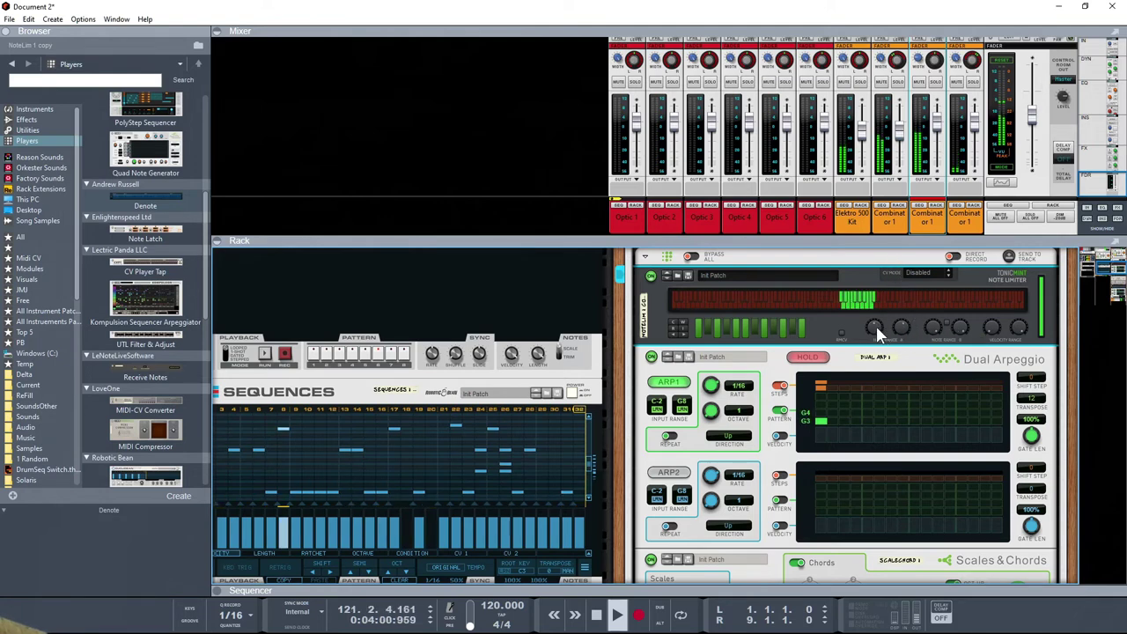
{"action": "mouse_move", "coordinate": [877, 333]}
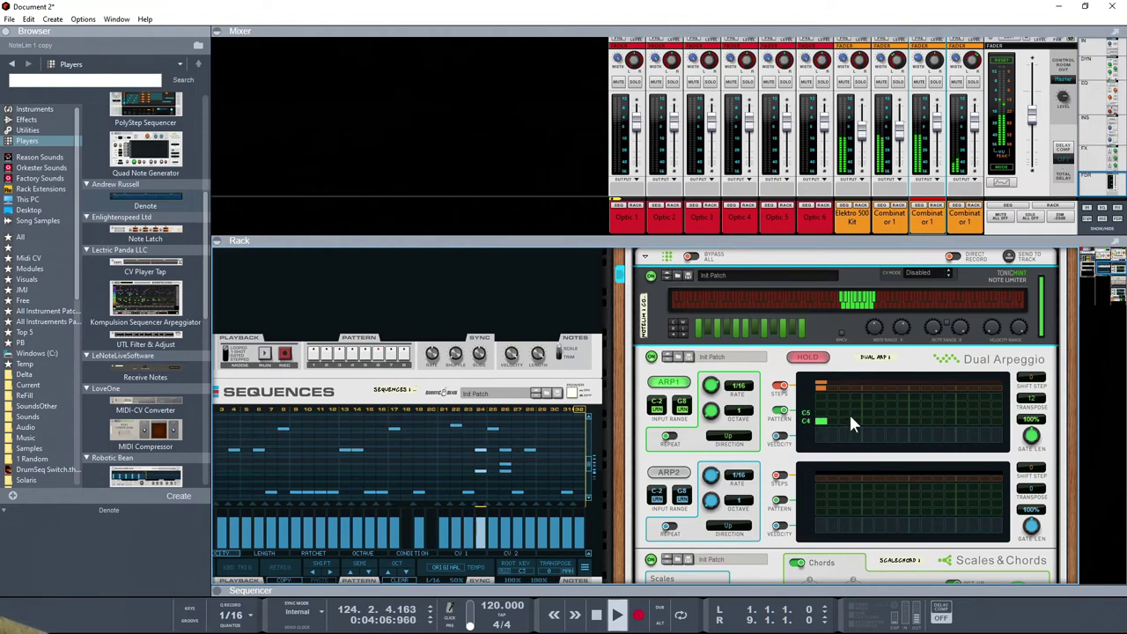
Raise the fader of the last Combinator 1 channel in the mixer.
{"action": "scroll", "coordinate": [848, 411], "scroll_direction": "down", "scroll_amount": 3}
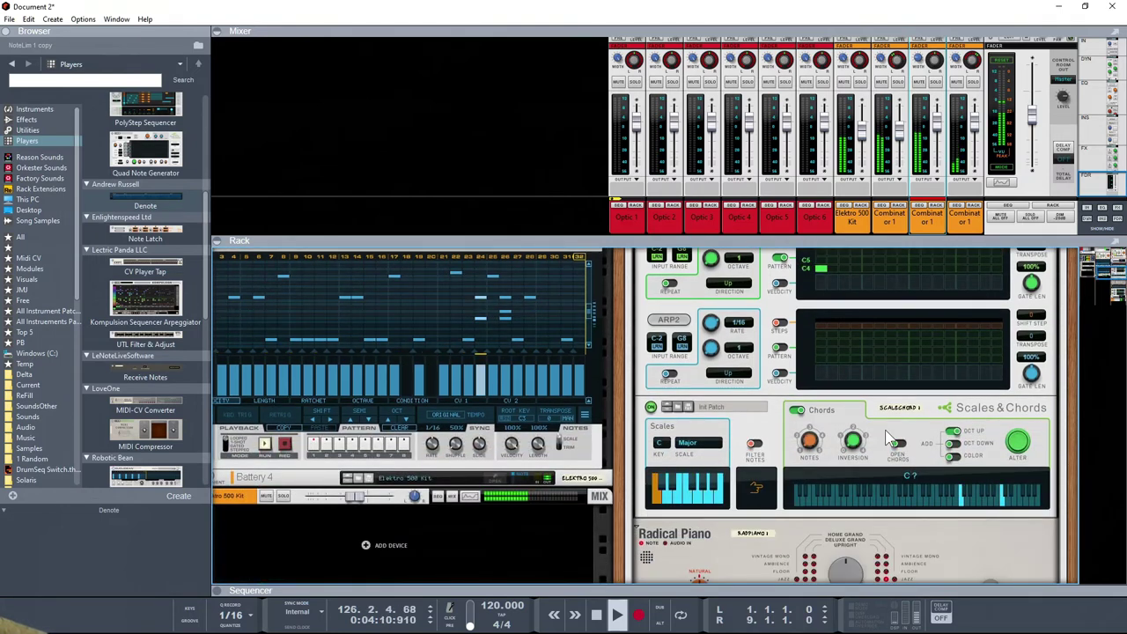
{"action": "scroll", "coordinate": [884, 430], "scroll_direction": "up", "scroll_amount": 2}
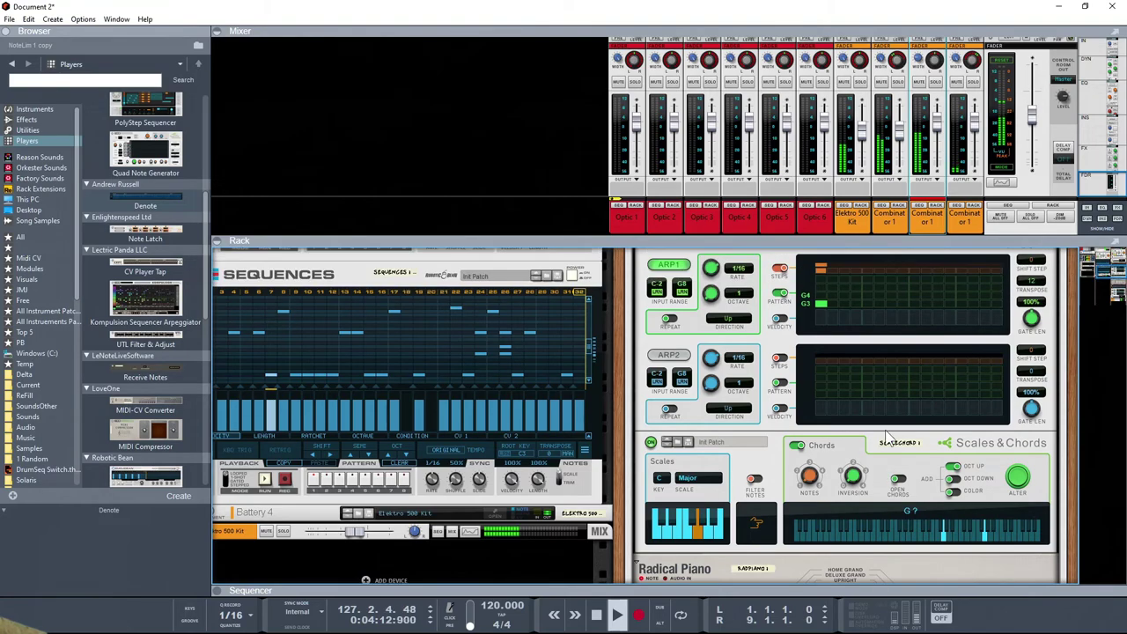
{"action": "left_click_drag", "start_coordinate": [976, 133], "coordinate": [977, 117]}
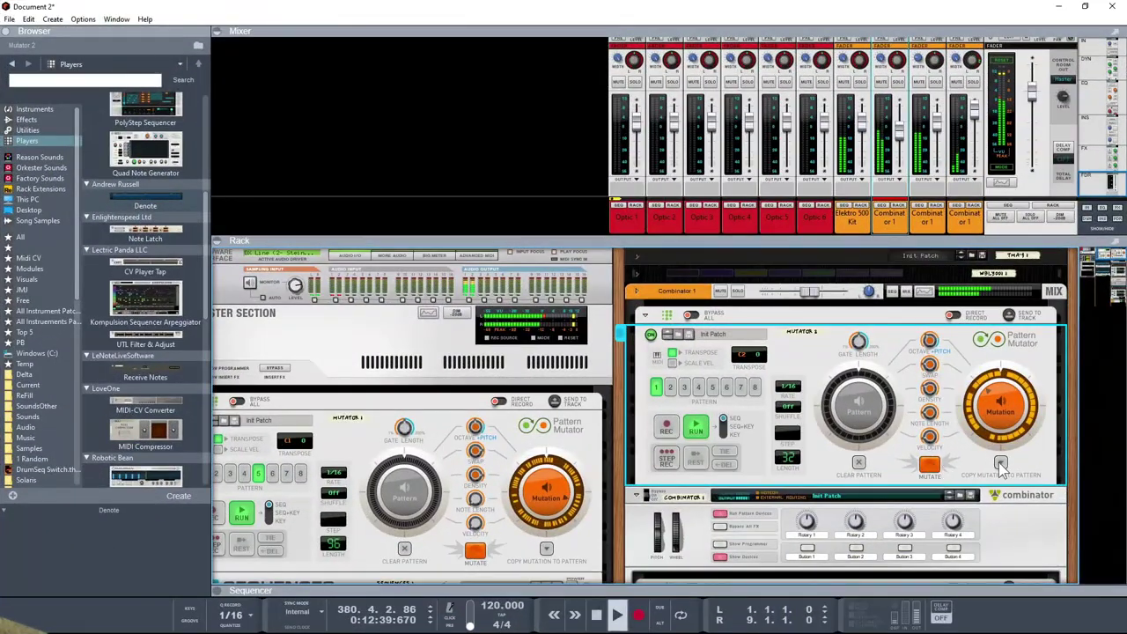
Copy Mutator 2's mutation to pattern 7, and mutate again to copy a fresh mutation to pattern 8.
{"action": "left_click", "coordinate": [1000, 466]}
{"action": "left_click", "coordinate": [1049, 550]}
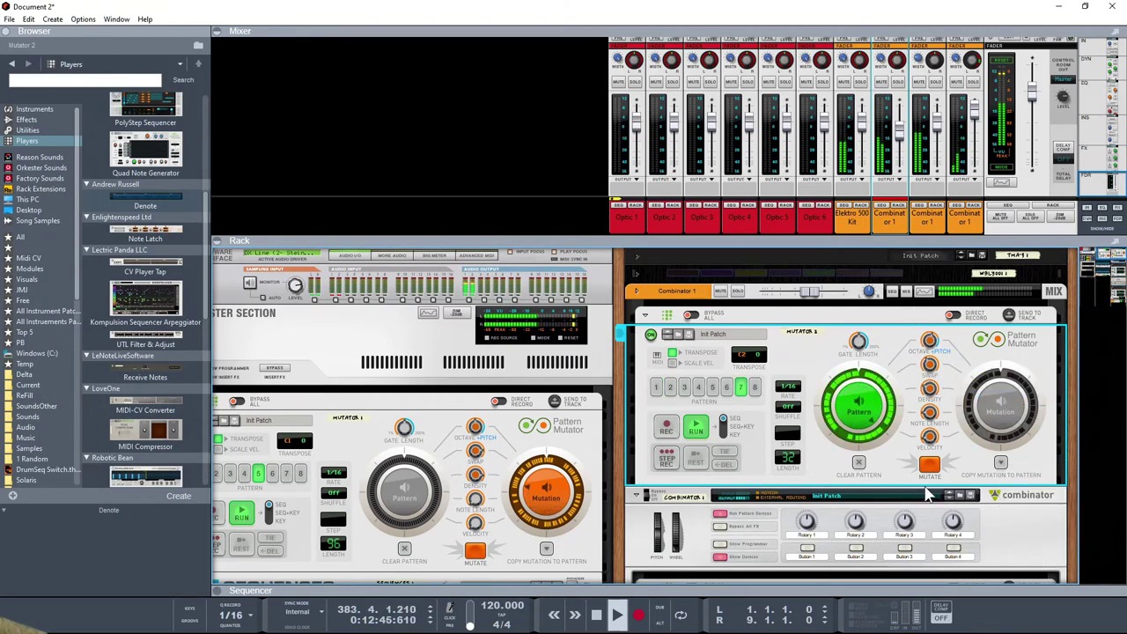
{"action": "left_click", "coordinate": [935, 473]}
{"action": "left_click", "coordinate": [1000, 463]}
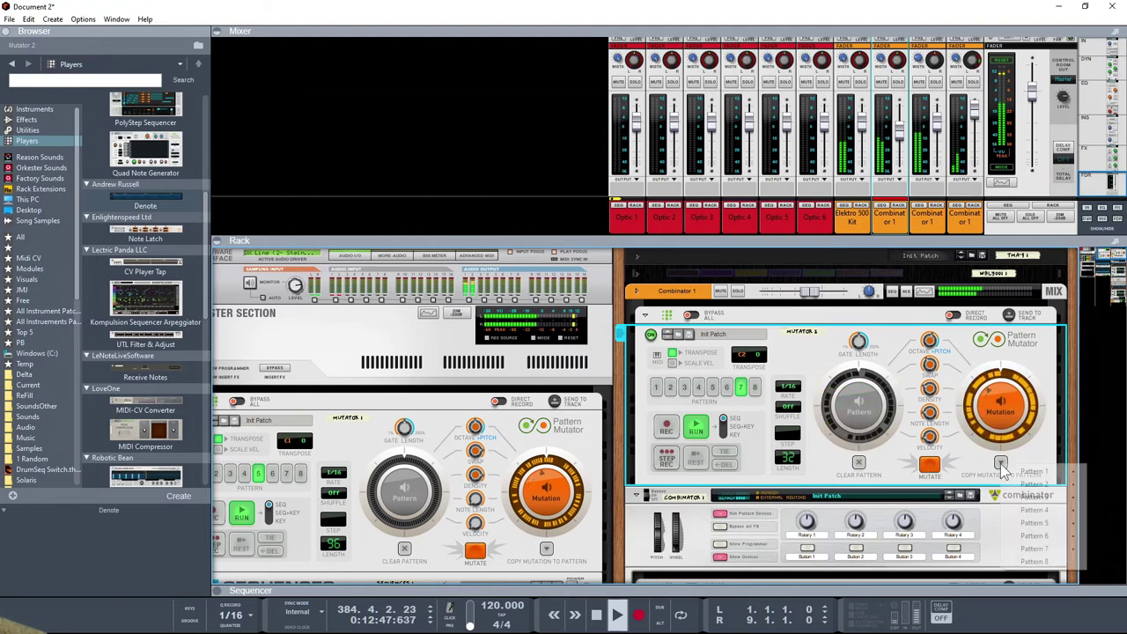
{"action": "left_click", "coordinate": [1043, 562]}
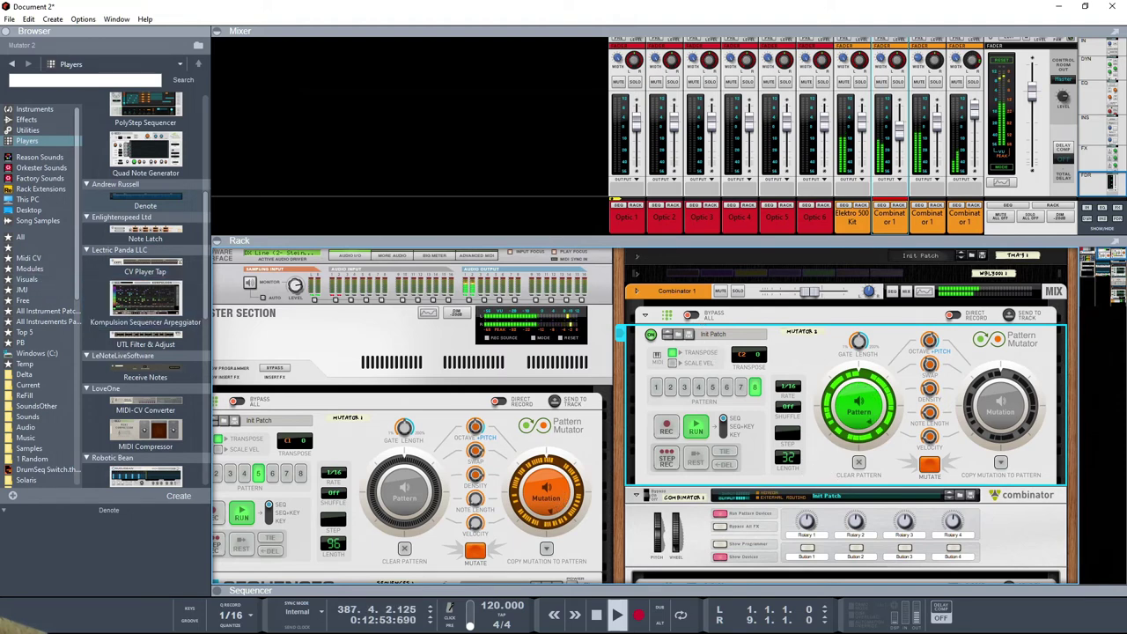
Add a Little LFO above the Combinator 1 mix channel that holds Mutator 2, and combine it into a new Combinator.
{"action": "left_click", "coordinate": [41, 244]}
{"action": "scroll", "coordinate": [141, 280], "scroll_direction": "down", "scroll_amount": 5}
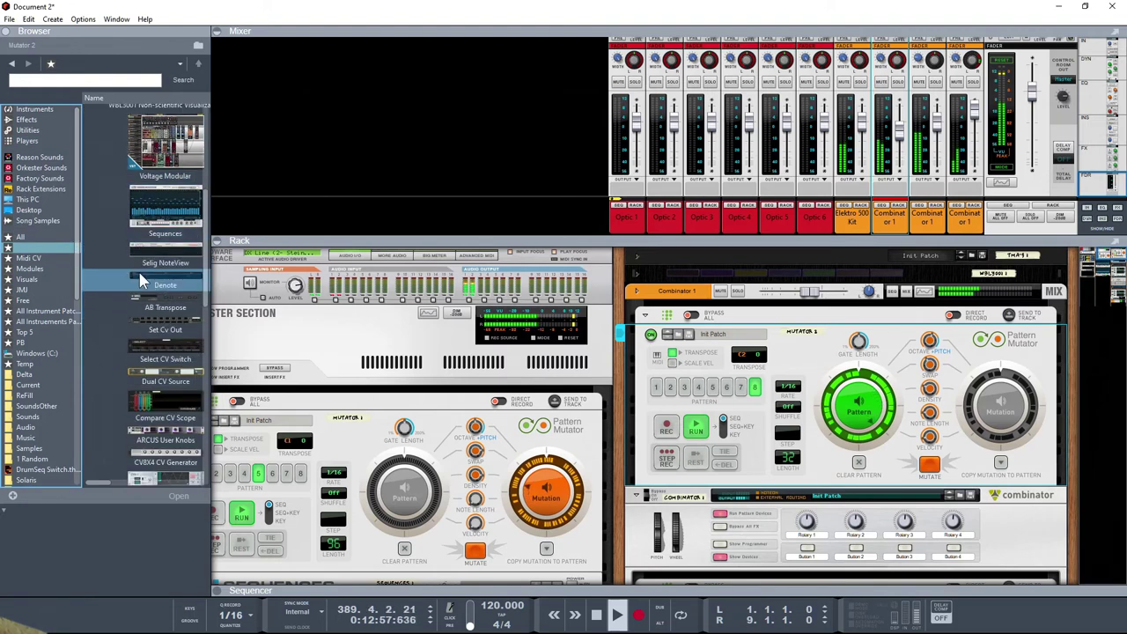
{"action": "scroll", "coordinate": [145, 277], "scroll_direction": "down", "scroll_amount": 2}
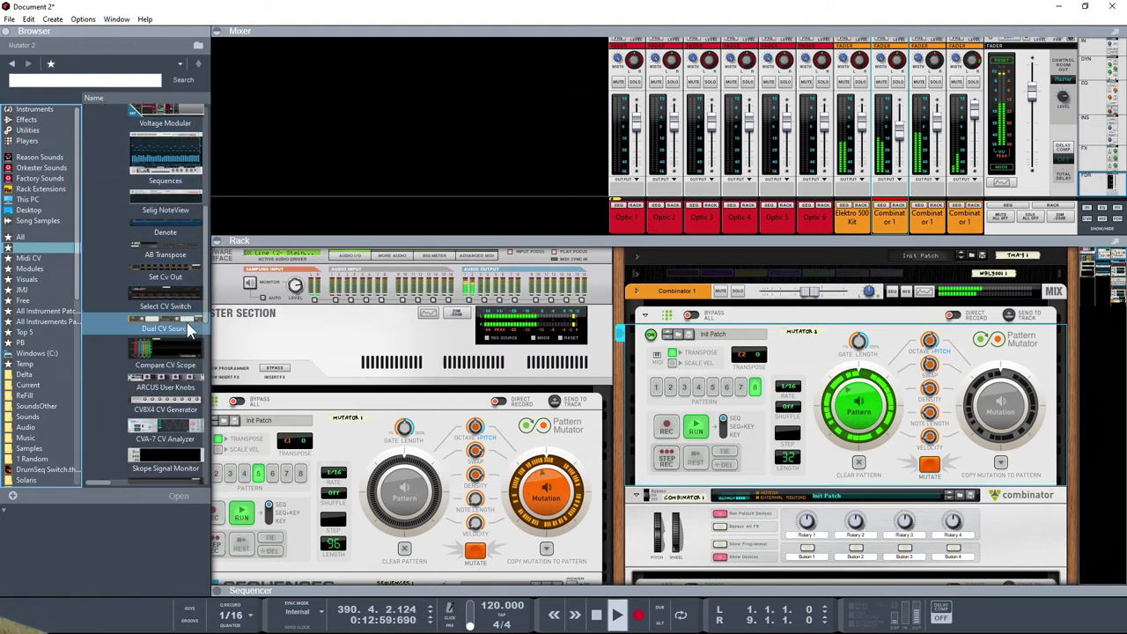
{"action": "scroll", "coordinate": [187, 328], "scroll_direction": "down", "scroll_amount": 5}
{"action": "mouse_move", "coordinate": [180, 396]}
{"action": "left_mouse_down"}
{"action": "mouse_move", "coordinate": [466, 339]}
{"action": "mouse_move", "coordinate": [774, 298]}
{"action": "mouse_move", "coordinate": [778, 286]}
{"action": "left_mouse_up"}
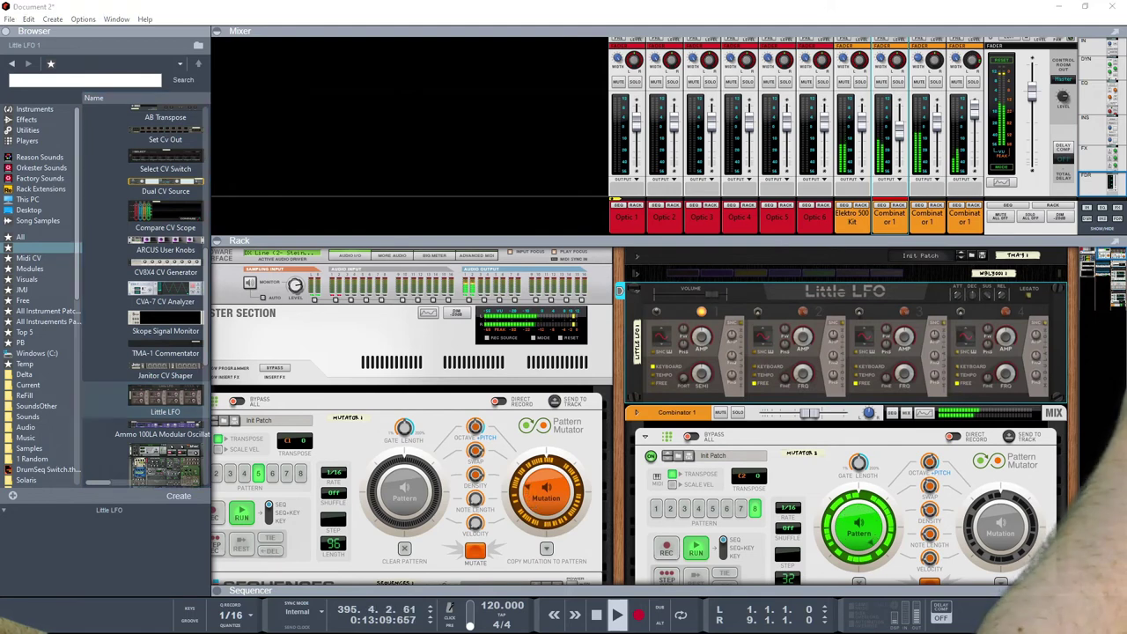
{"action": "right_click", "coordinate": [640, 318]}
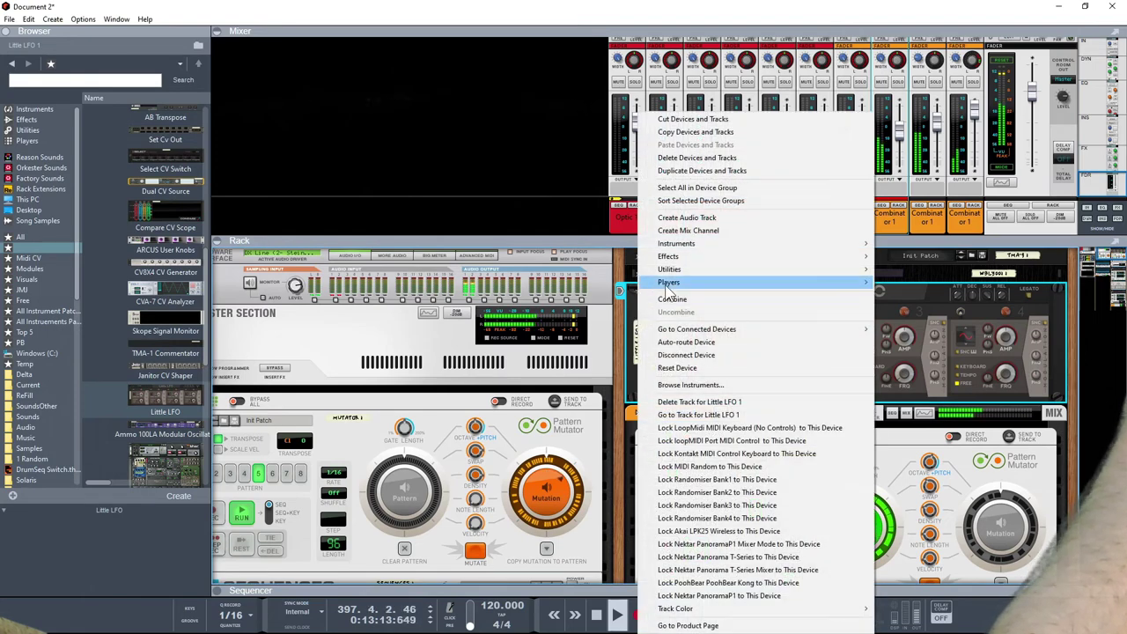
{"action": "left_click", "coordinate": [670, 300]}
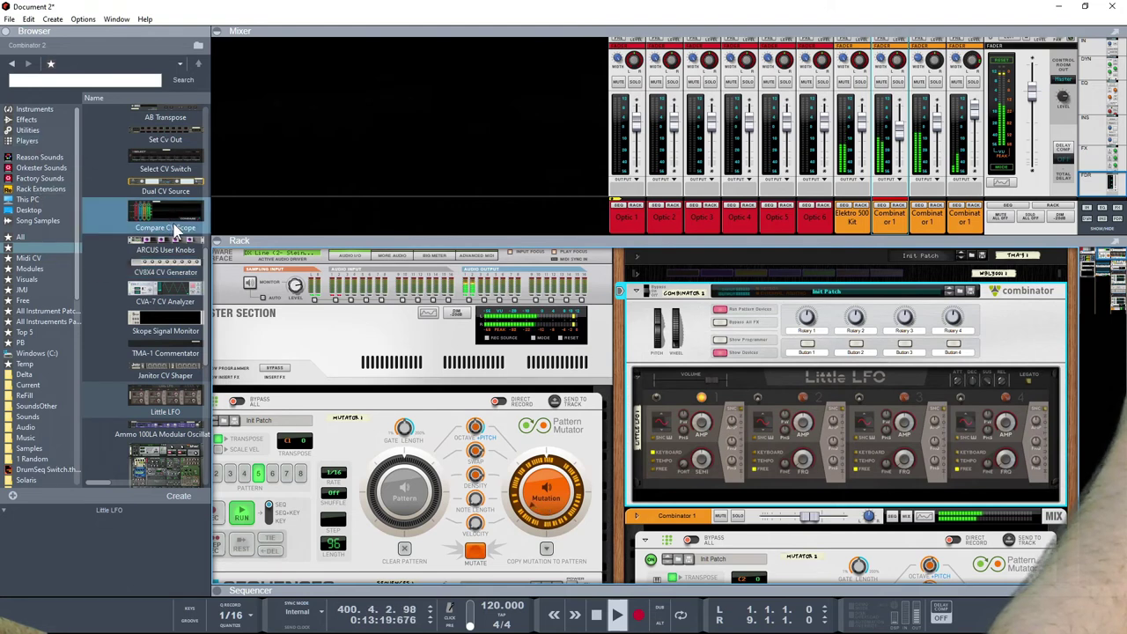
Insert two MIDI-CV Converters above Little LFO inside the new Combinator.
{"action": "scroll", "coordinate": [176, 231], "scroll_direction": "up", "scroll_amount": 3}
{"action": "scroll", "coordinate": [176, 231], "scroll_direction": "up", "scroll_amount": 1}
{"action": "scroll", "coordinate": [174, 232], "scroll_direction": "up", "scroll_amount": 2}
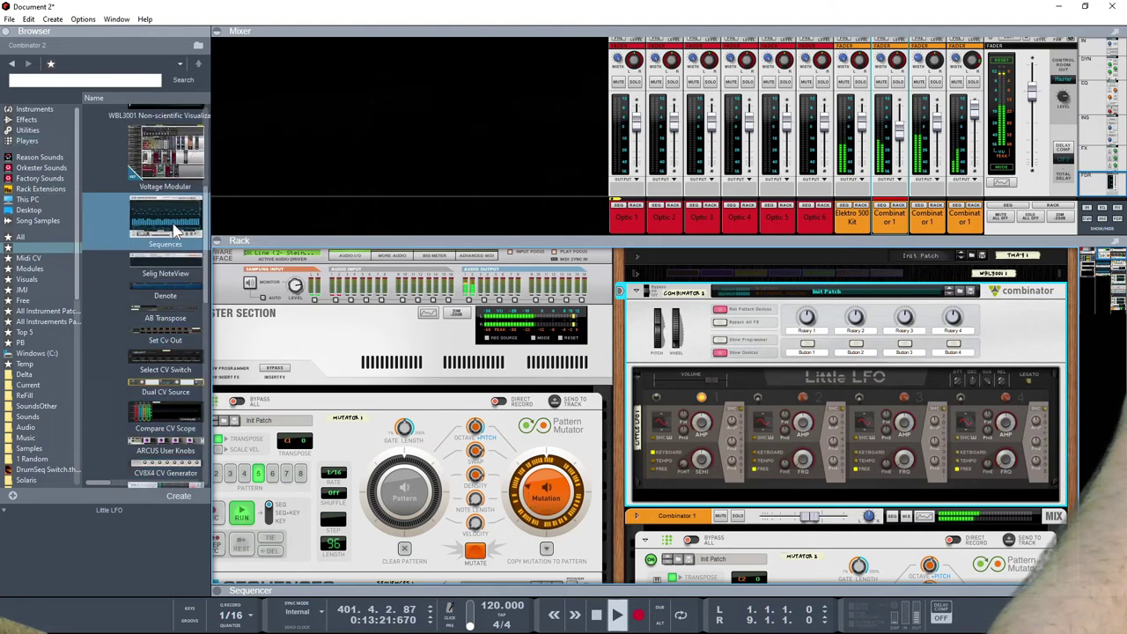
{"action": "scroll", "coordinate": [176, 232], "scroll_direction": "up", "scroll_amount": 4}
{"action": "mouse_move", "coordinate": [166, 214]}
{"action": "left_mouse_down"}
{"action": "mouse_move", "coordinate": [154, 219]}
{"action": "mouse_move", "coordinate": [697, 382]}
{"action": "left_mouse_up"}
{"action": "left_click_drag", "start_coordinate": [152, 217], "coordinate": [777, 423]}
Move the cabled second MIDI-CV Converter into Combinator 1's player chain, and move Mutator 2 above the first converter in the new Combinator.
{"action": "key", "text": "Tab"}
{"action": "scroll", "coordinate": [797, 414], "scroll_direction": "down", "scroll_amount": 5}
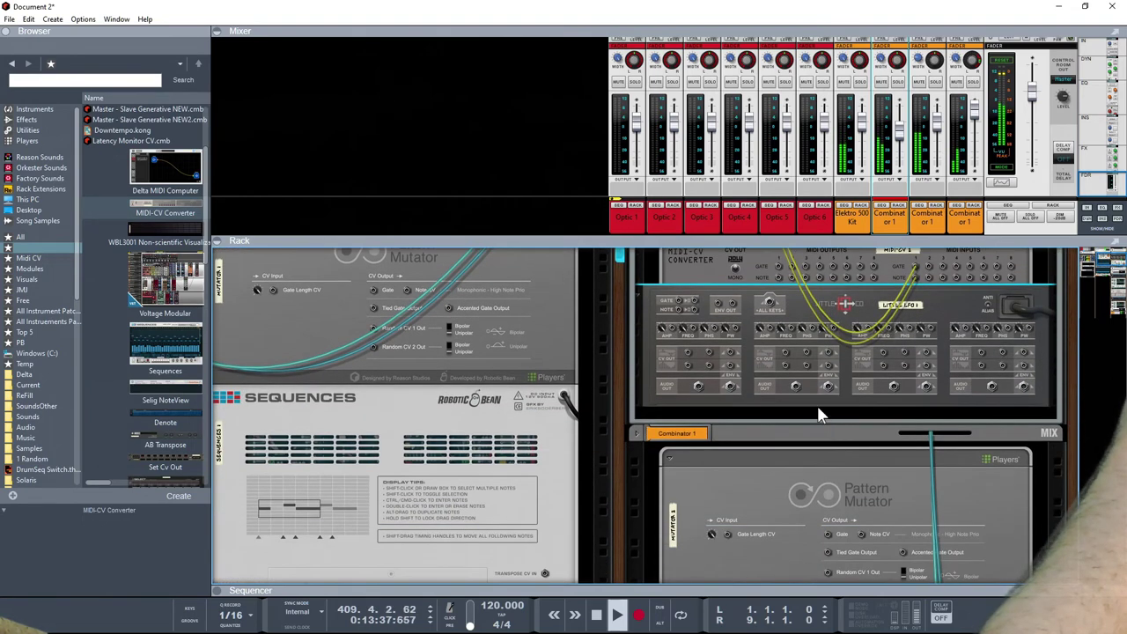
{"action": "left_click_drag", "start_coordinate": [685, 268], "coordinate": [719, 516]}
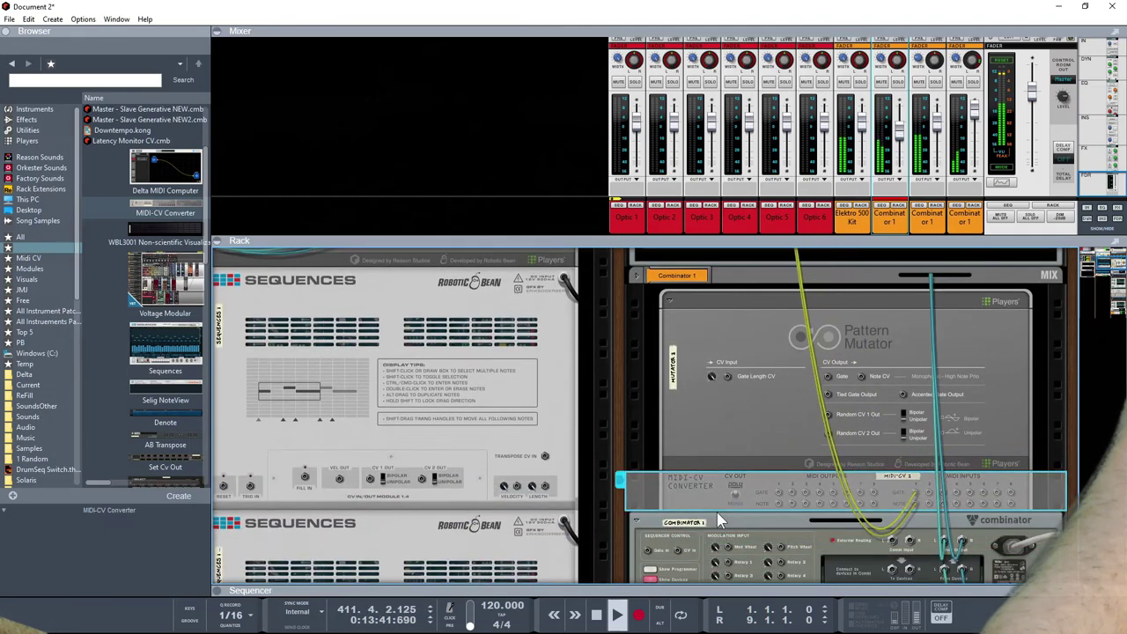
{"action": "scroll", "coordinate": [716, 398], "scroll_direction": "up", "scroll_amount": 2}
{"action": "scroll", "coordinate": [721, 406], "scroll_direction": "up", "scroll_amount": 5}
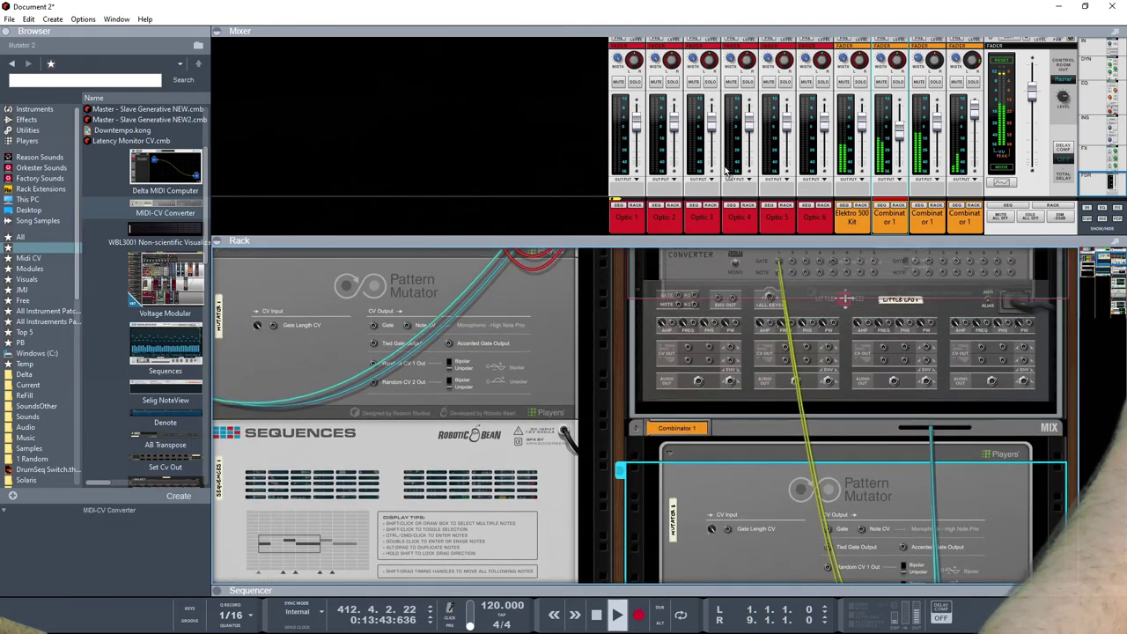
{"action": "left_click_drag", "start_coordinate": [731, 556], "coordinate": [732, 399]}
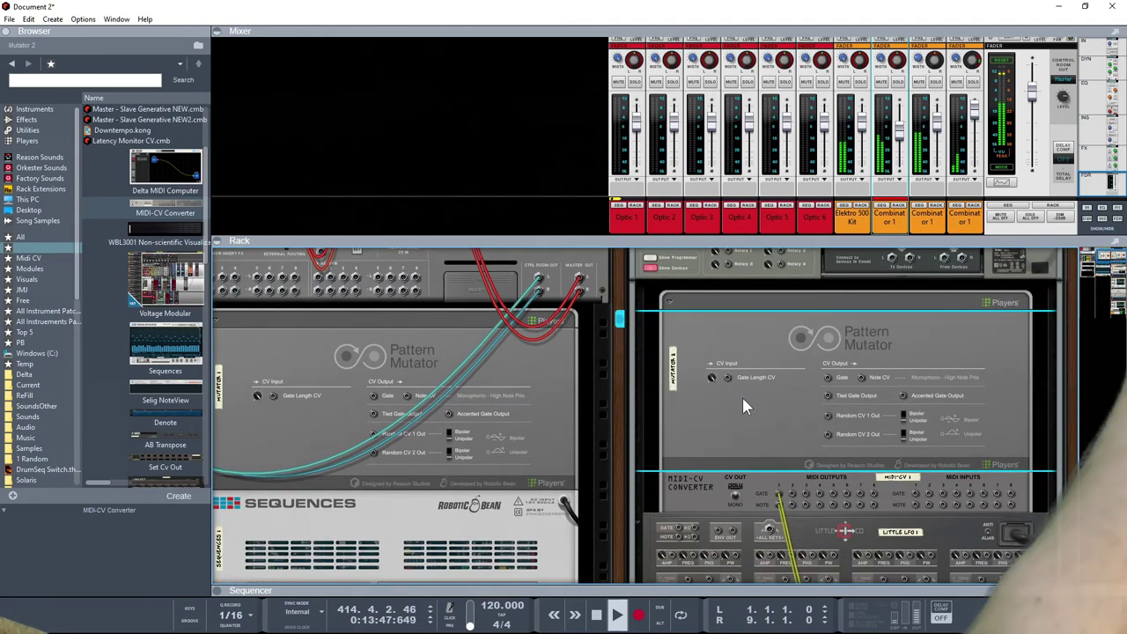
Change the waveform of LFO 1 in Little LFO.
{"action": "key", "text": "Tab"}
{"action": "scroll", "coordinate": [742, 398], "scroll_direction": "down", "scroll_amount": 3}
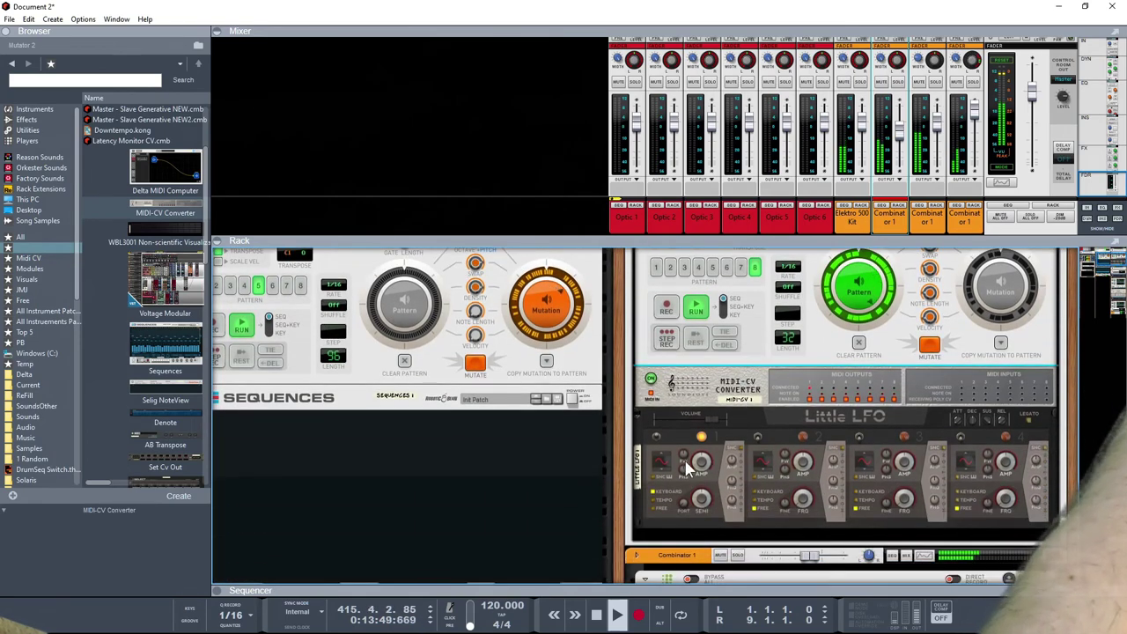
{"action": "left_click", "coordinate": [661, 455]}
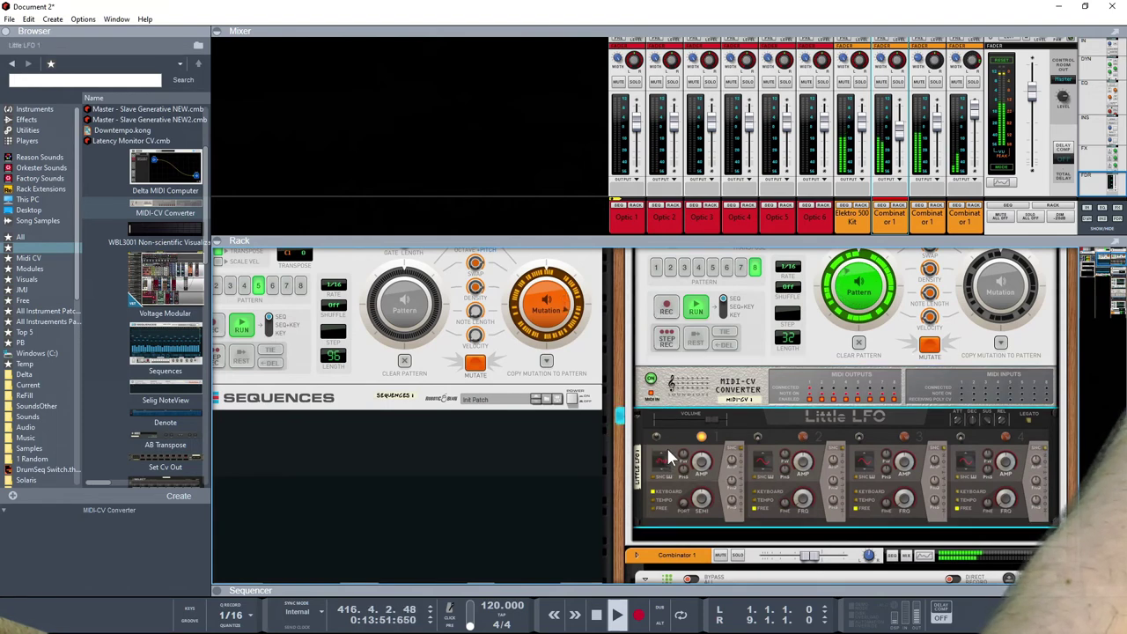
{"action": "mouse_move", "coordinate": [701, 464]}
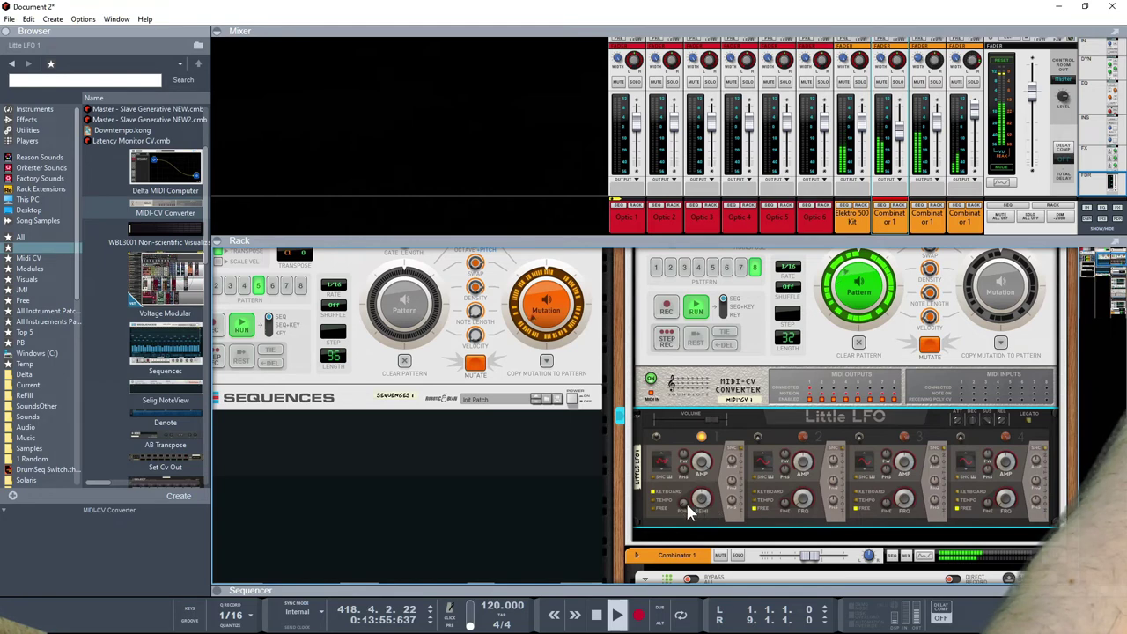
Show the new Combinator's programmer and cable Little LFO's LFO 1 CV output to the programmer's CV 1 input.
{"action": "key", "text": "Tab"}
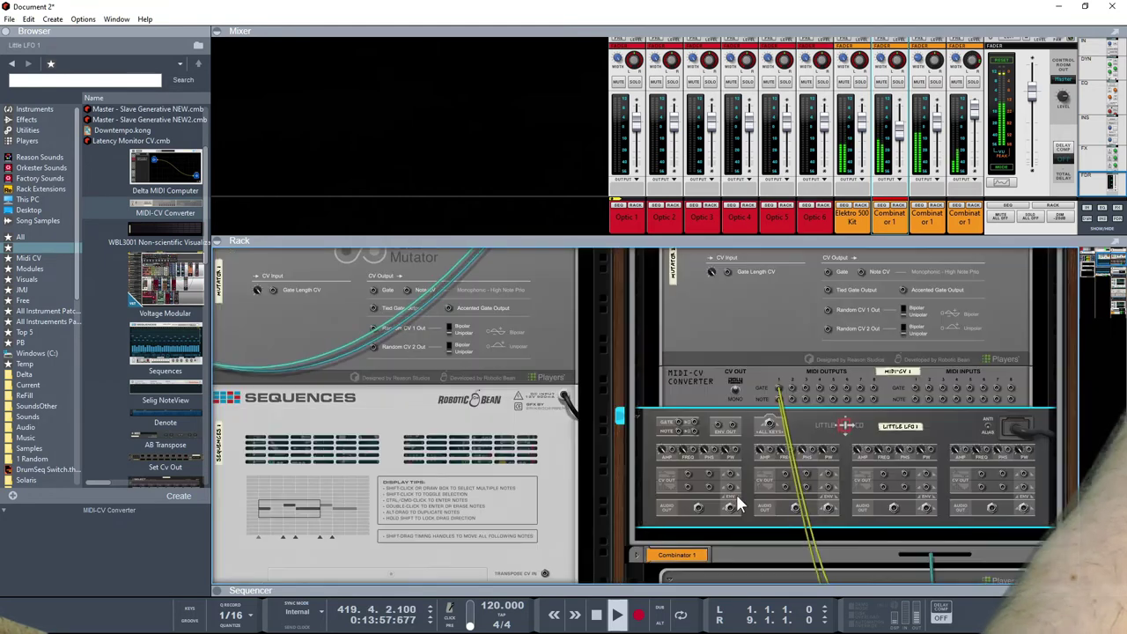
{"action": "scroll", "coordinate": [692, 486], "scroll_direction": "up", "scroll_amount": 5}
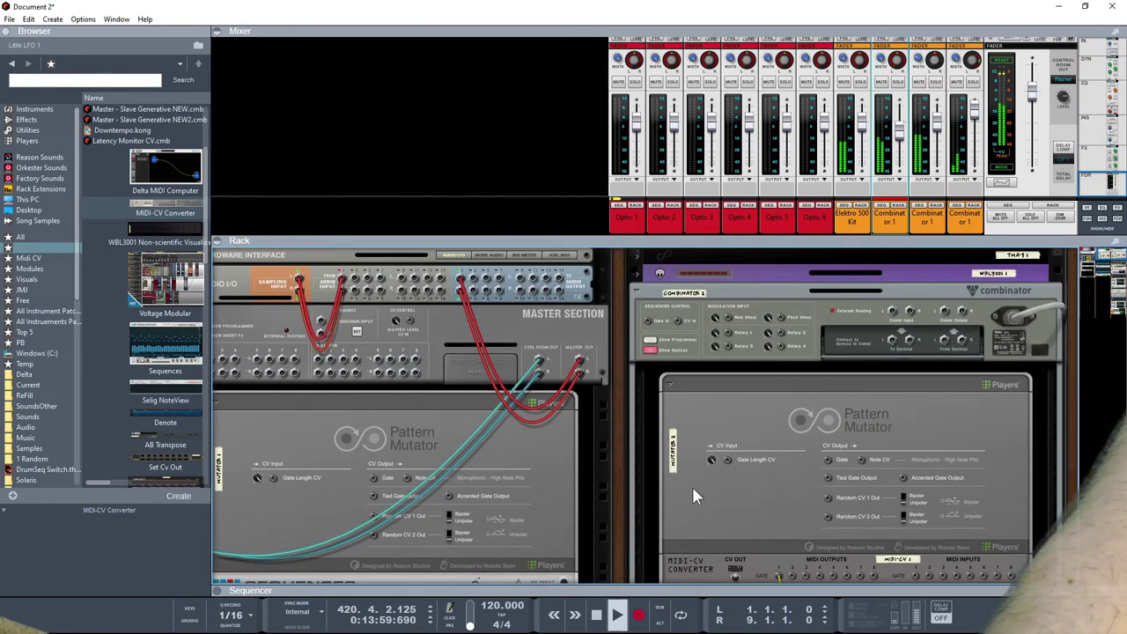
{"action": "left_click", "coordinate": [649, 349]}
{"action": "scroll", "coordinate": [744, 408], "scroll_direction": "down", "scroll_amount": 1}
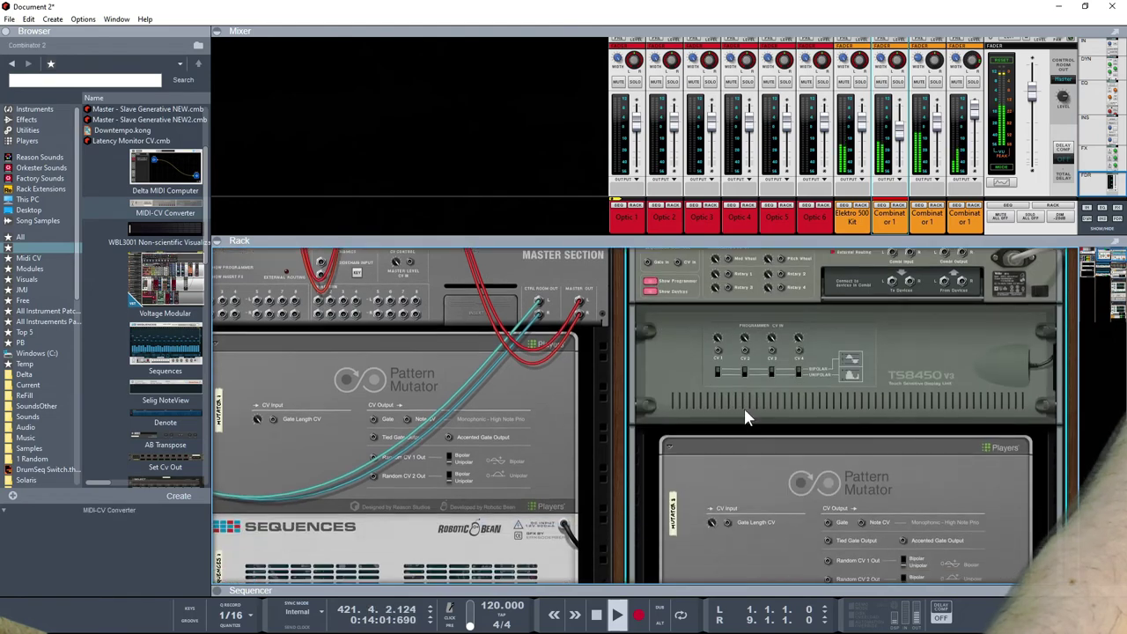
{"action": "scroll", "coordinate": [718, 374], "scroll_direction": "down", "scroll_amount": 6}
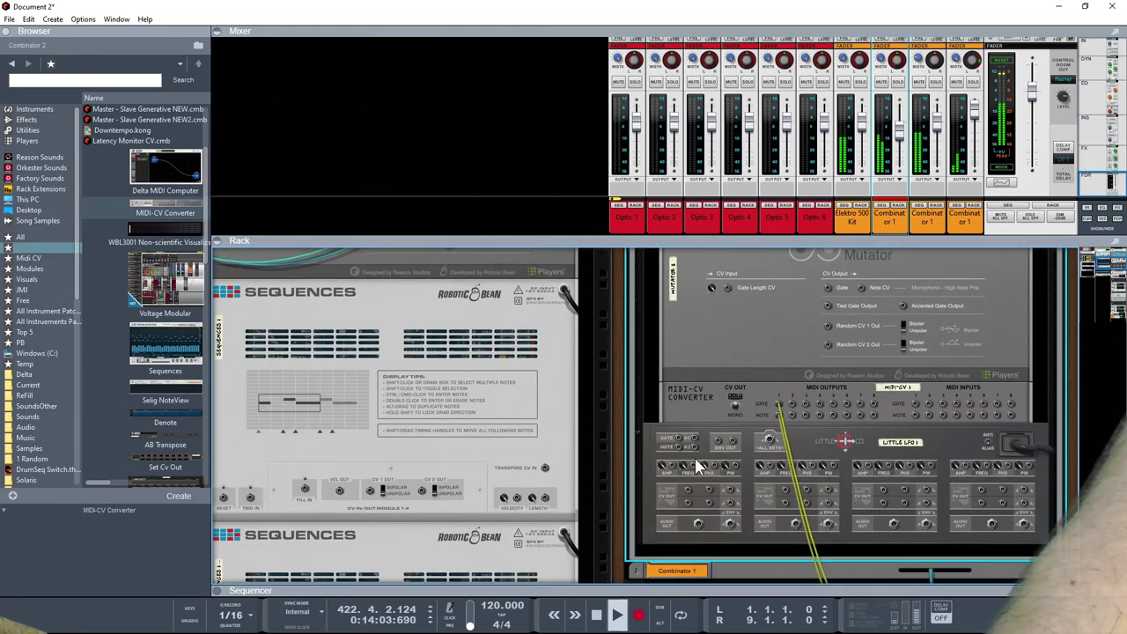
{"action": "scroll", "coordinate": [767, 348], "scroll_direction": "up", "scroll_amount": 6}
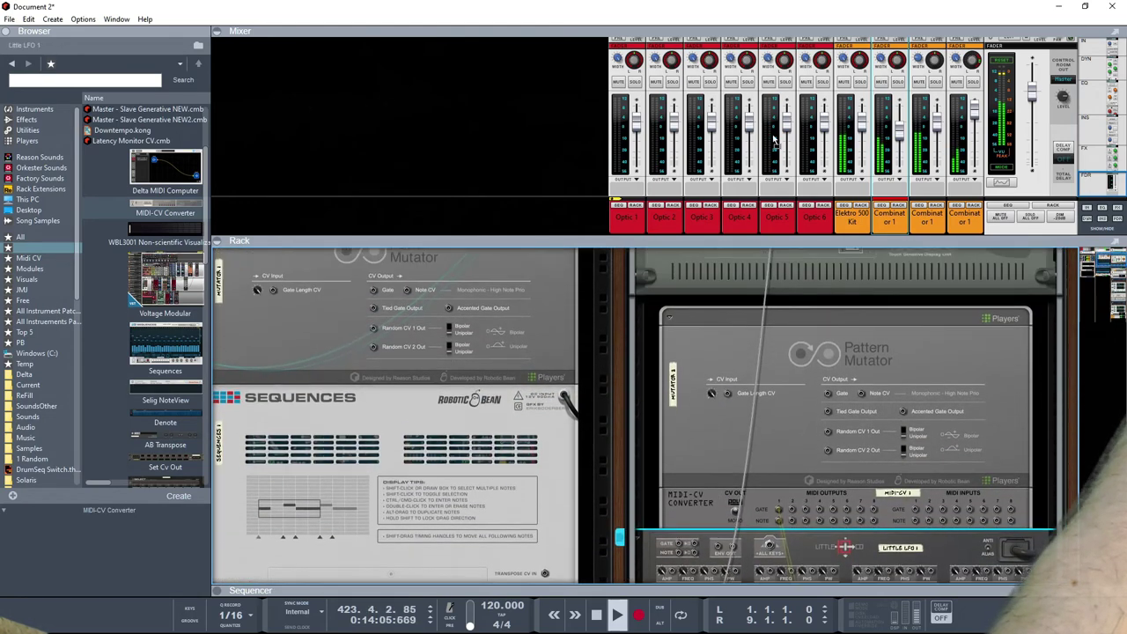
{"action": "scroll", "coordinate": [742, 315], "scroll_direction": "up", "scroll_amount": 2}
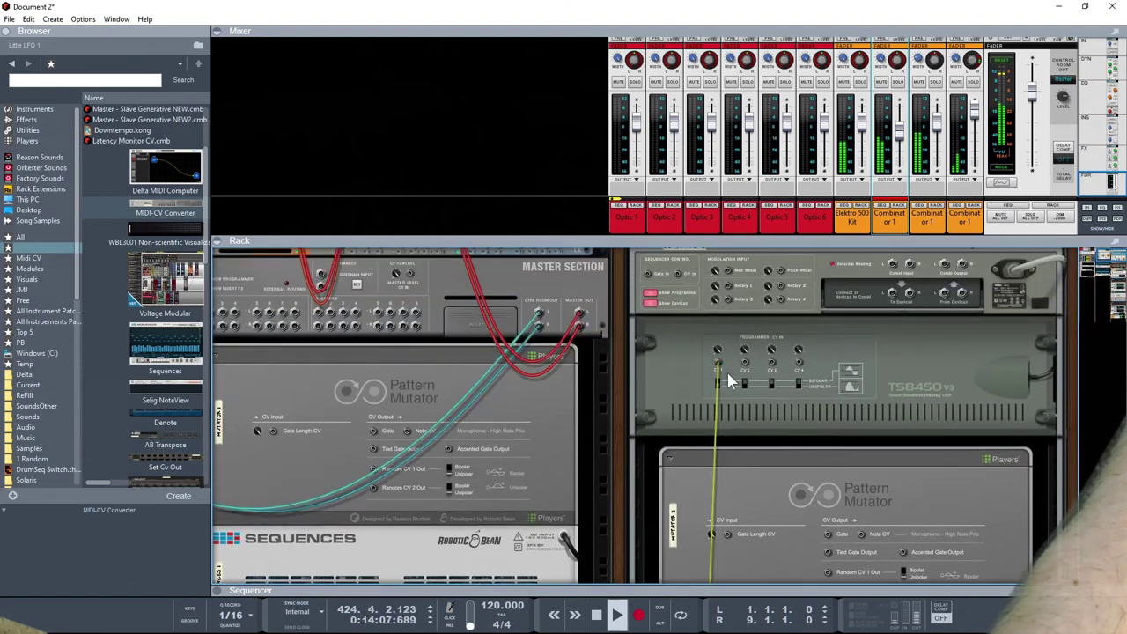
Route CV In 1 to Pattern Select for Mutator 2 in the Combinator's modulation routing.
{"action": "key", "text": "Tab"}
{"action": "left_click", "coordinate": [681, 360]}
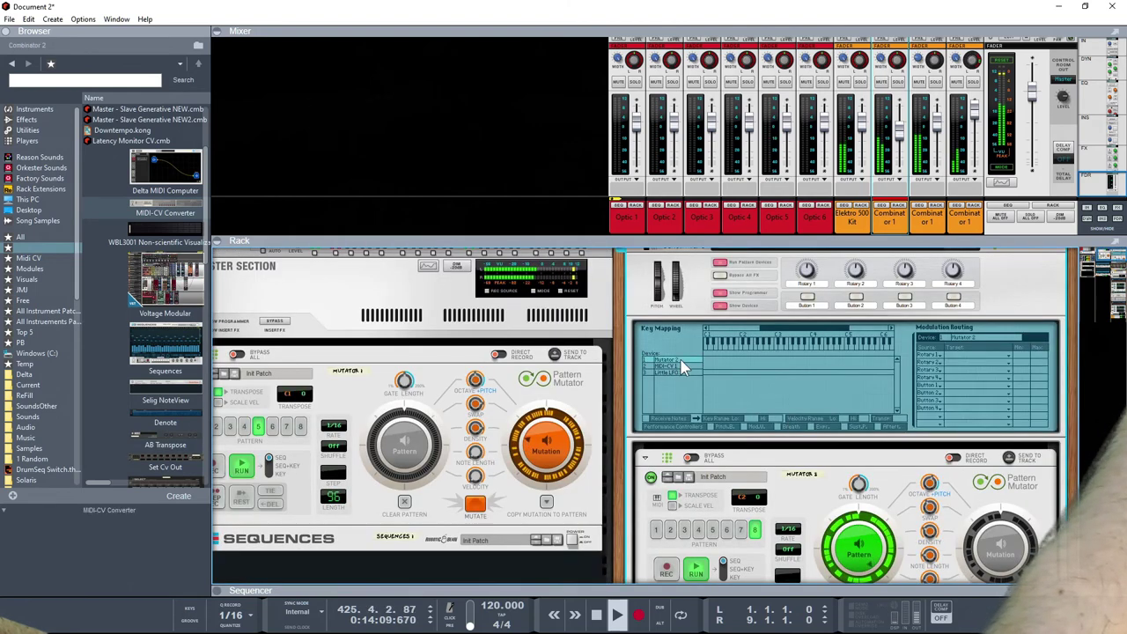
{"action": "left_click", "coordinate": [942, 415]}
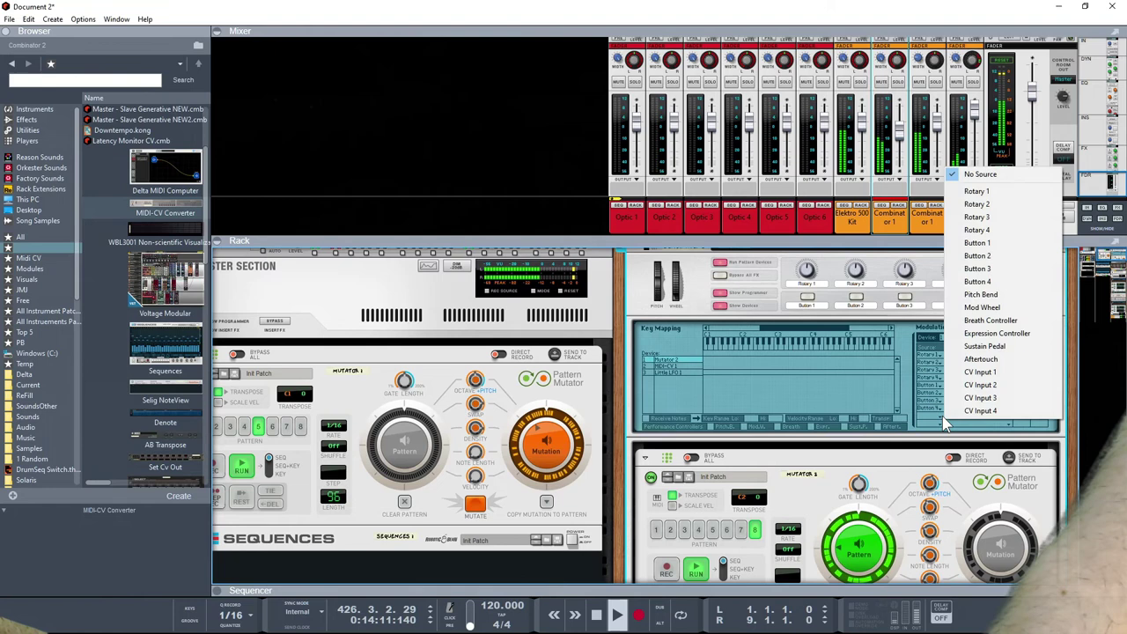
{"action": "left_click", "coordinate": [973, 373]}
{"action": "left_click", "coordinate": [1006, 419]}
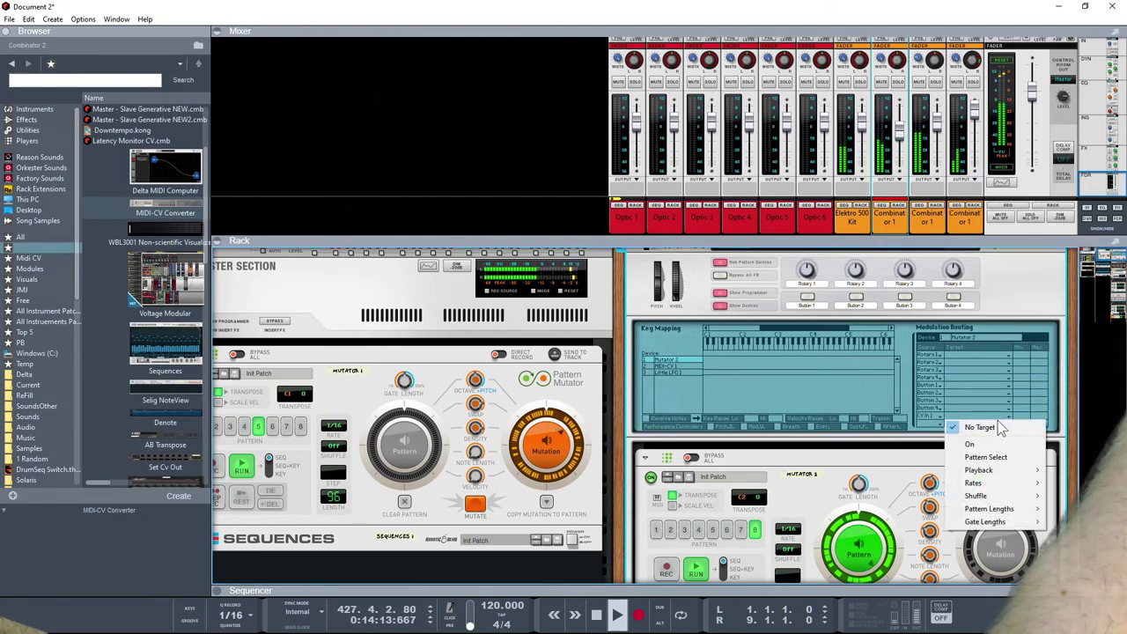
{"action": "left_click", "coordinate": [1011, 459]}
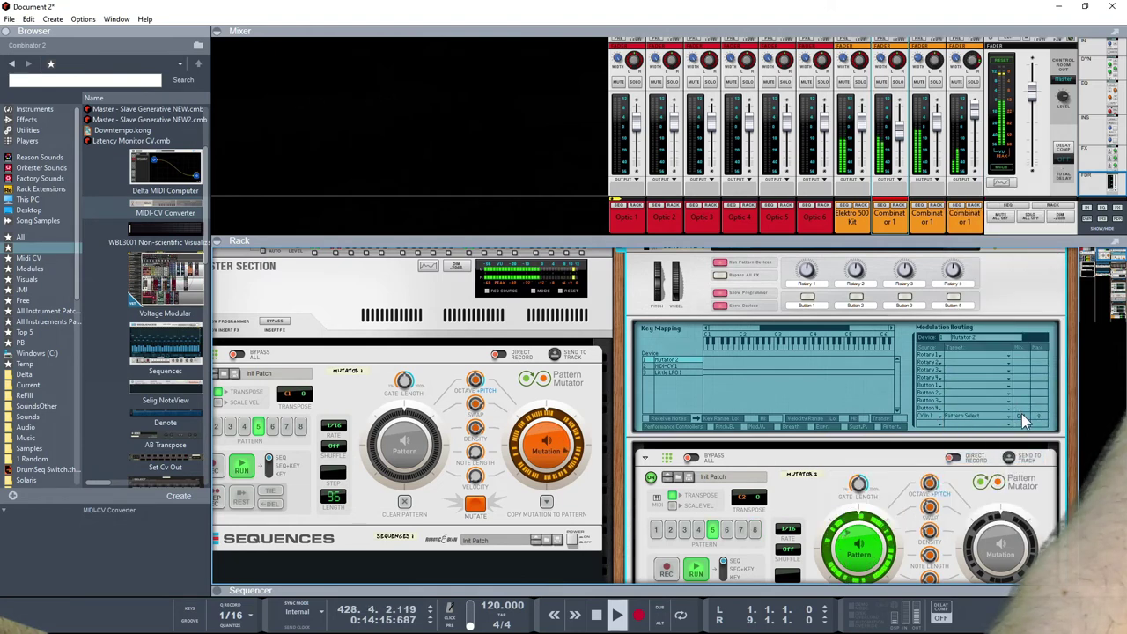
Set the frequency source of LFO 1 in Little LFO to Tempo.
{"action": "scroll", "coordinate": [1023, 415], "scroll_direction": "up", "scroll_amount": 2}
{"action": "scroll", "coordinate": [956, 431], "scroll_direction": "down", "scroll_amount": 5}
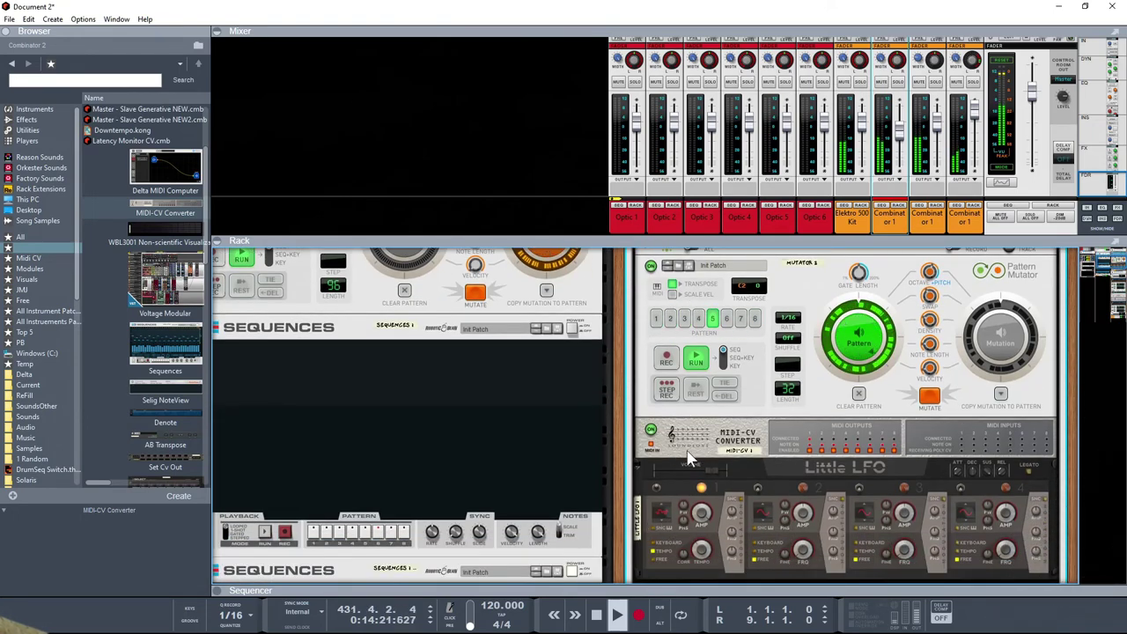
{"action": "scroll", "coordinate": [694, 437], "scroll_direction": "down", "scroll_amount": 3}
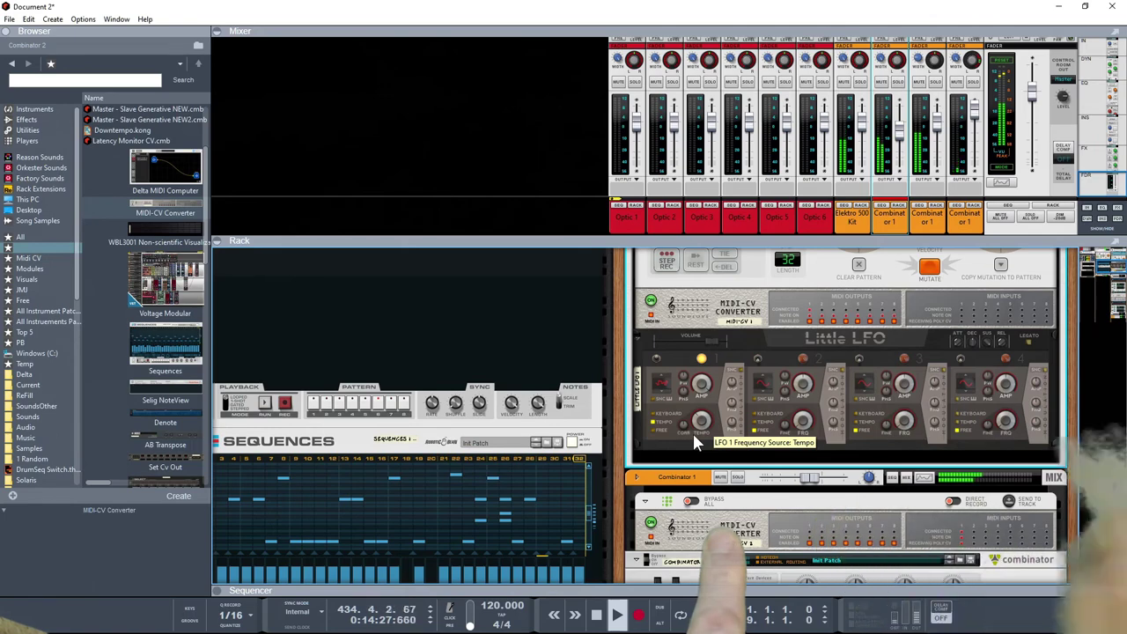
Examine the chain from the MIDI-CV Converters down to Combinator 1's players, and Mutator 2's LFO-driven pattern selection.
{"action": "scroll", "coordinate": [666, 473], "scroll_direction": "down", "scroll_amount": 5}
{"action": "scroll", "coordinate": [666, 473], "scroll_direction": "down", "scroll_amount": 12}
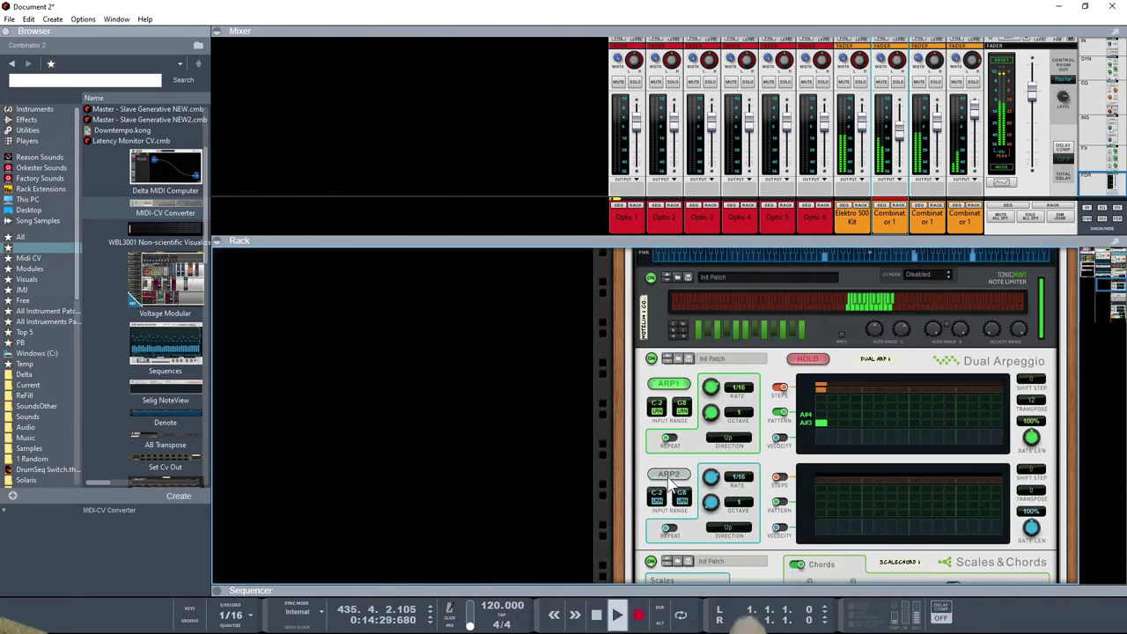
{"action": "scroll", "coordinate": [666, 473], "scroll_direction": "up", "scroll_amount": 10}
{"action": "scroll", "coordinate": [666, 474], "scroll_direction": "up", "scroll_amount": 15}
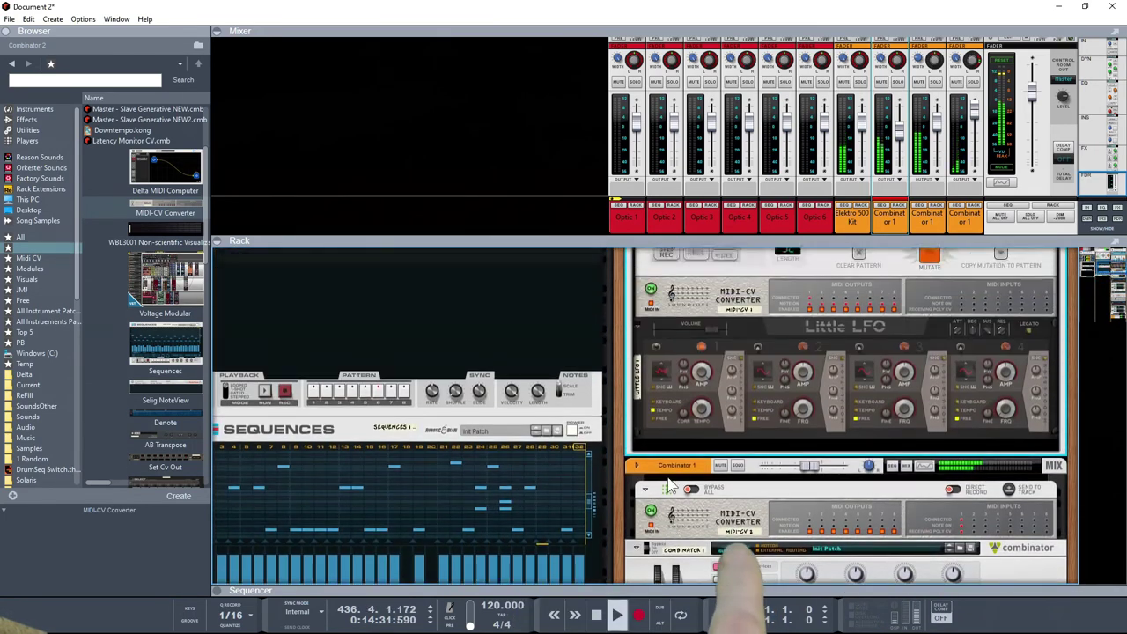
{"action": "scroll", "coordinate": [882, 445], "scroll_direction": "down", "scroll_amount": 2}
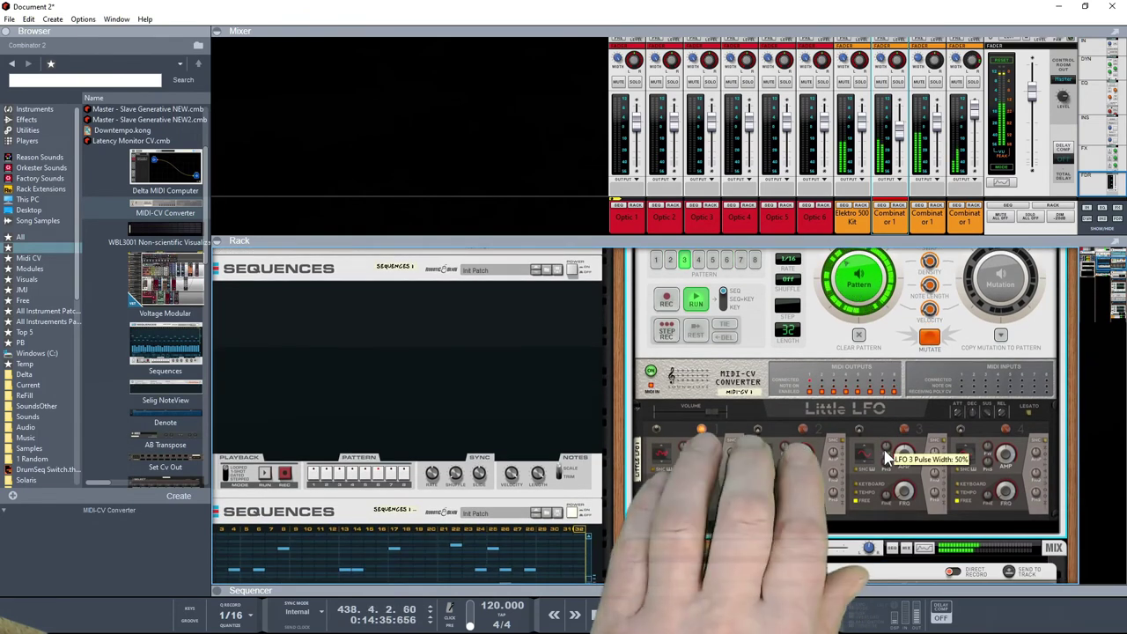
{"action": "scroll", "coordinate": [882, 446], "scroll_direction": "up", "scroll_amount": 1}
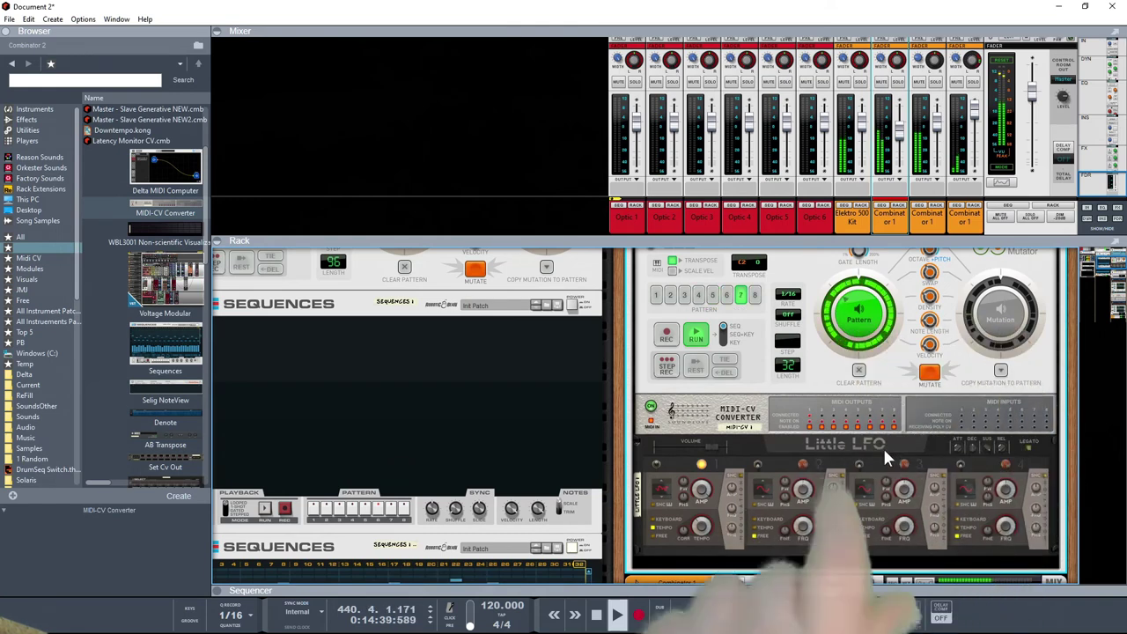
{"action": "scroll", "coordinate": [882, 445], "scroll_direction": "down", "scroll_amount": 2}
{"action": "scroll", "coordinate": [883, 448], "scroll_direction": "up", "scroll_amount": 4}
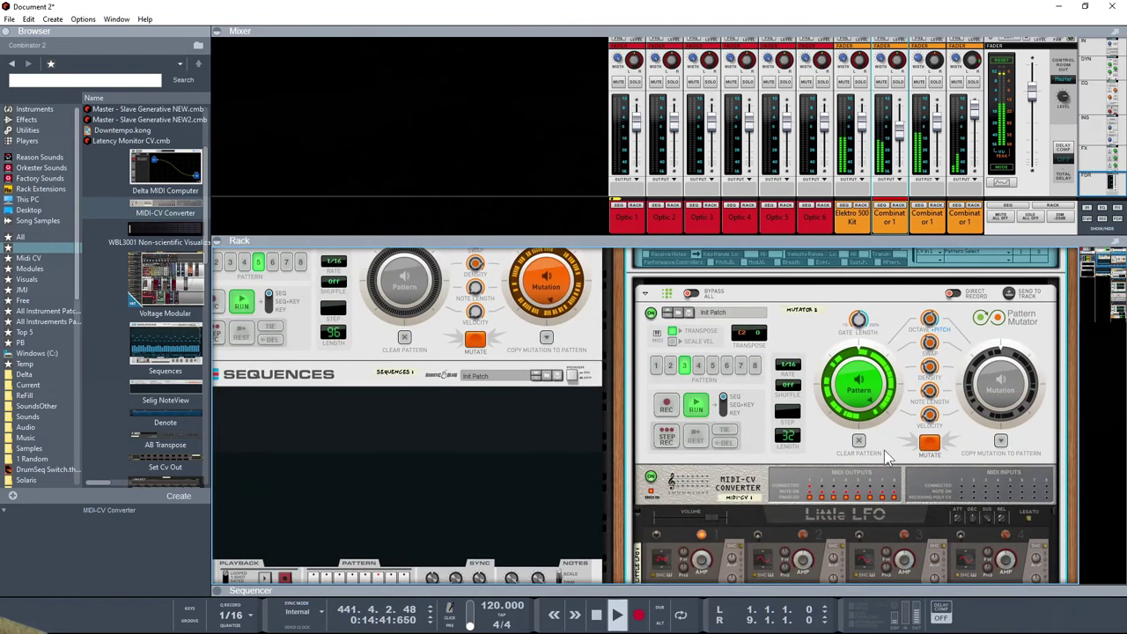
Mutate the pattern of Mutator 1 twice.
{"action": "left_click", "coordinate": [473, 341]}
{"action": "left_click", "coordinate": [474, 341]}
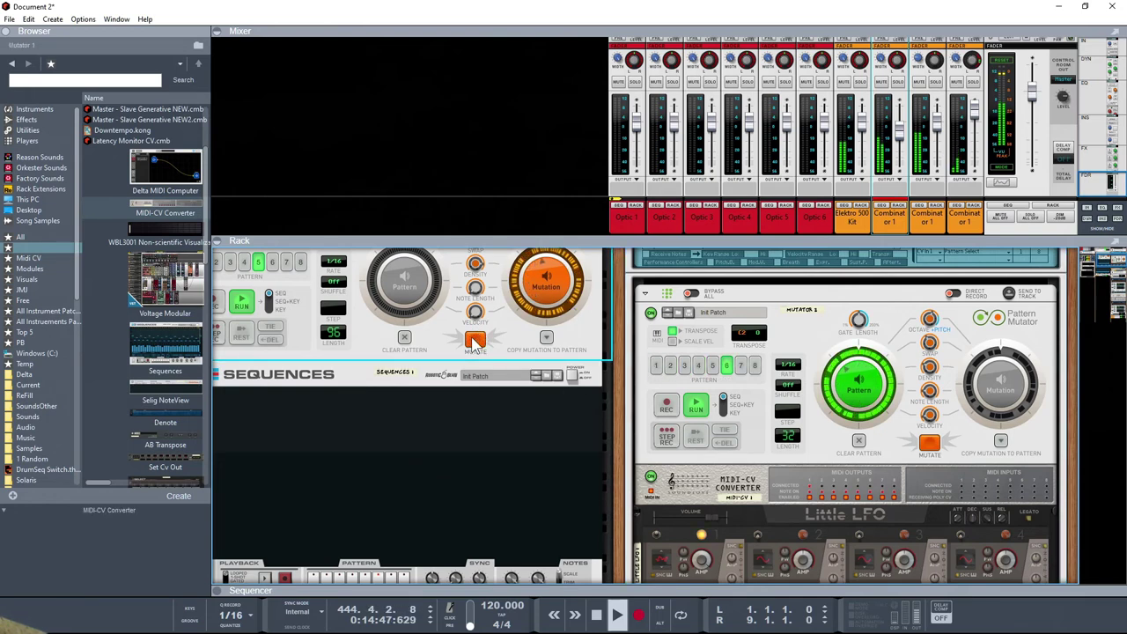
{"action": "scroll", "coordinate": [473, 345], "scroll_direction": "up", "scroll_amount": 2}
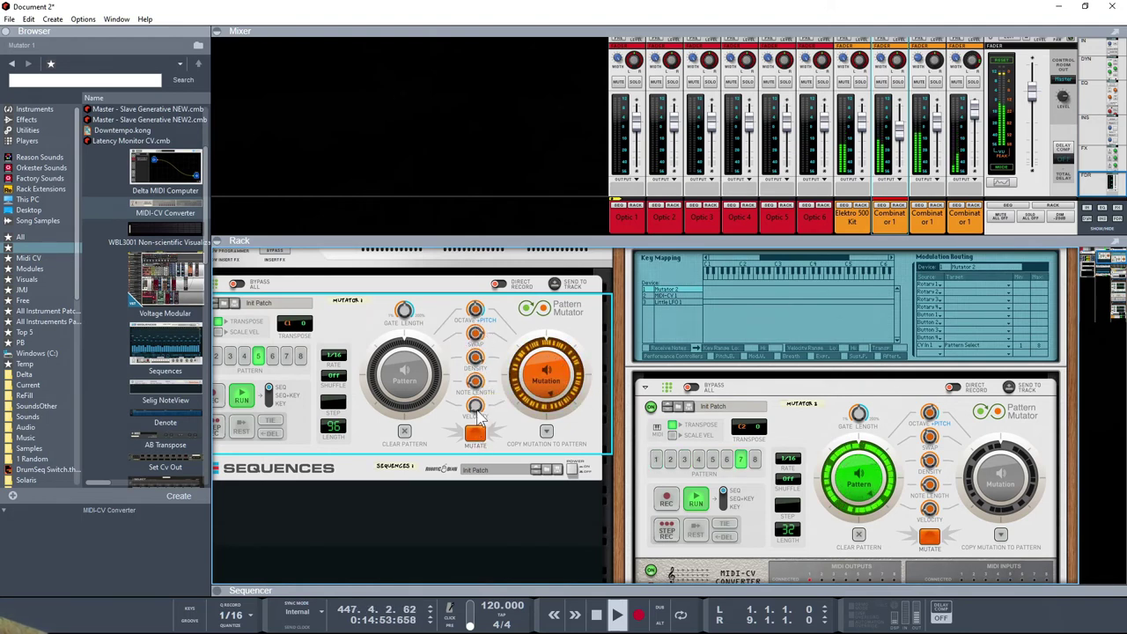
Mutate the pattern of Mutator 1 two more times.
{"action": "left_click", "coordinate": [476, 435]}
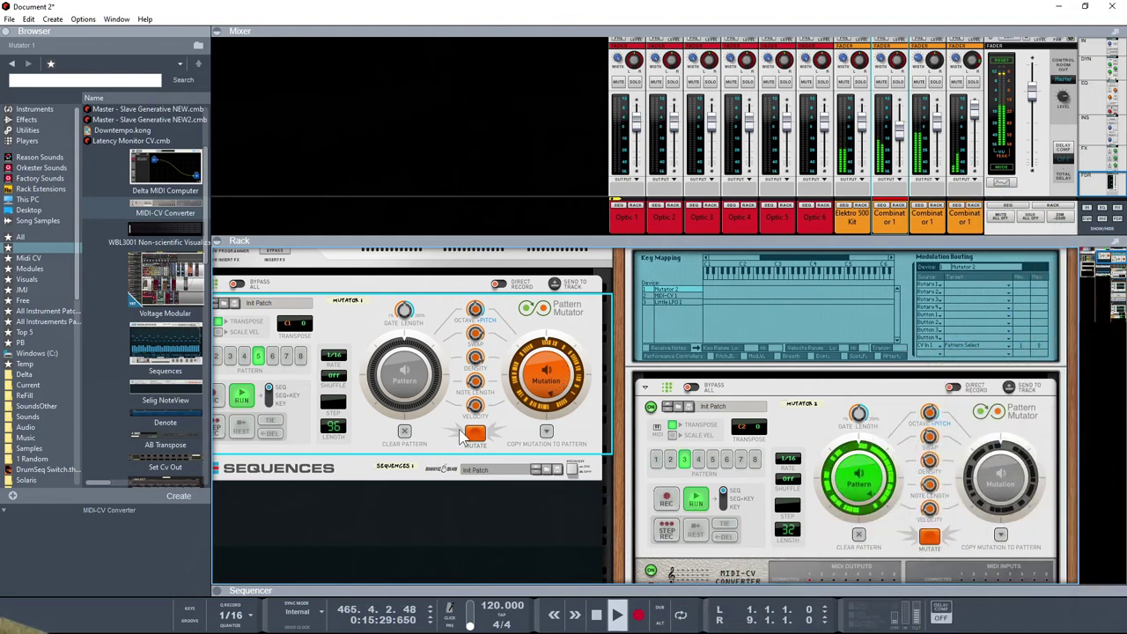
{"action": "left_click", "coordinate": [477, 436]}
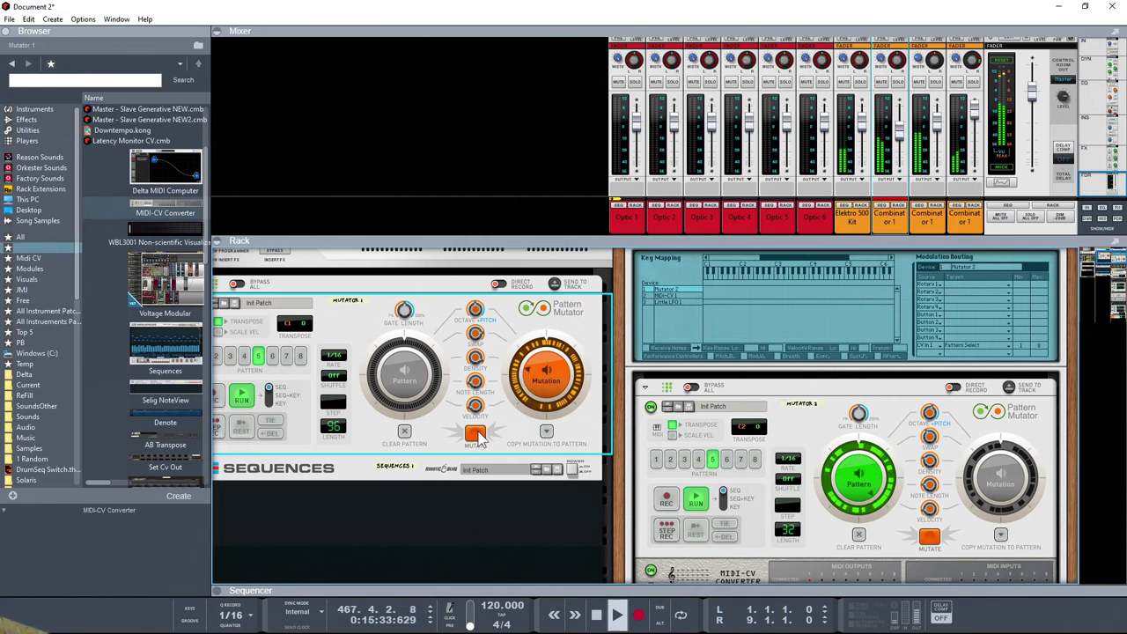
Set the tempo rate of LFO 1 in Little LFO to 8/4.
{"action": "scroll", "coordinate": [870, 440], "scroll_direction": "up", "scroll_amount": 3}
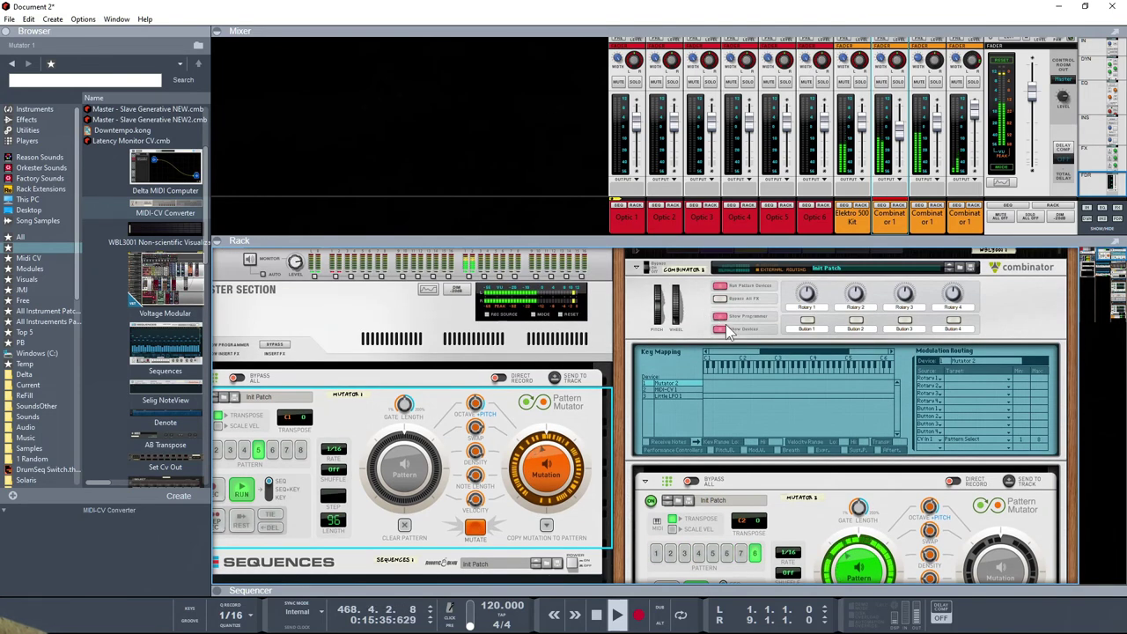
{"action": "scroll", "coordinate": [742, 378], "scroll_direction": "down", "scroll_amount": 8}
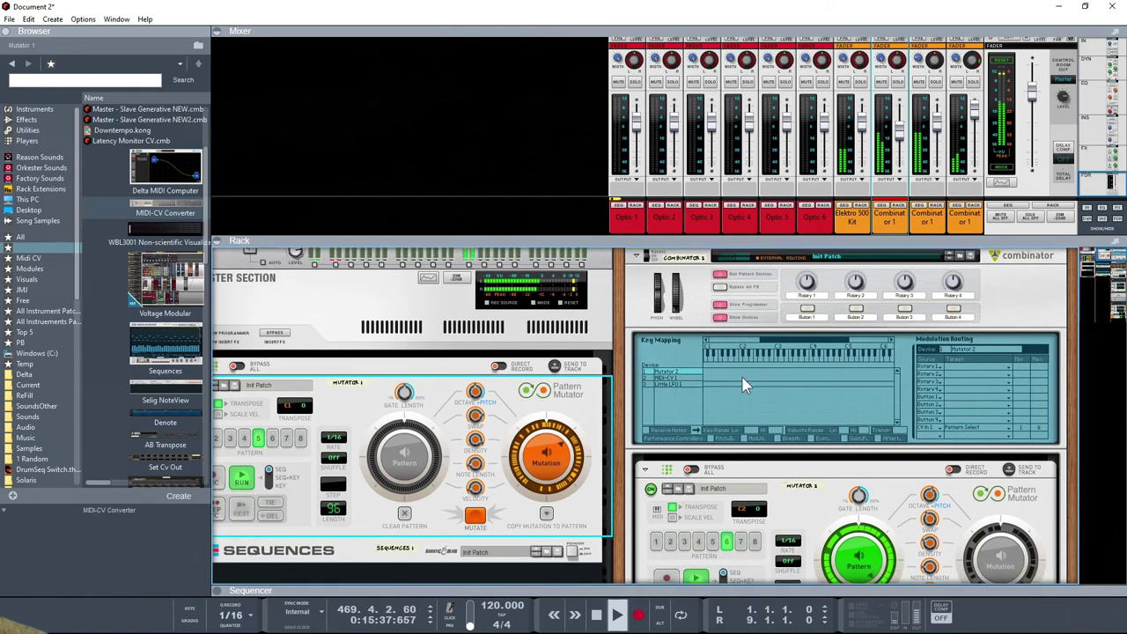
{"action": "scroll", "coordinate": [742, 378], "scroll_direction": "up", "scroll_amount": 6}
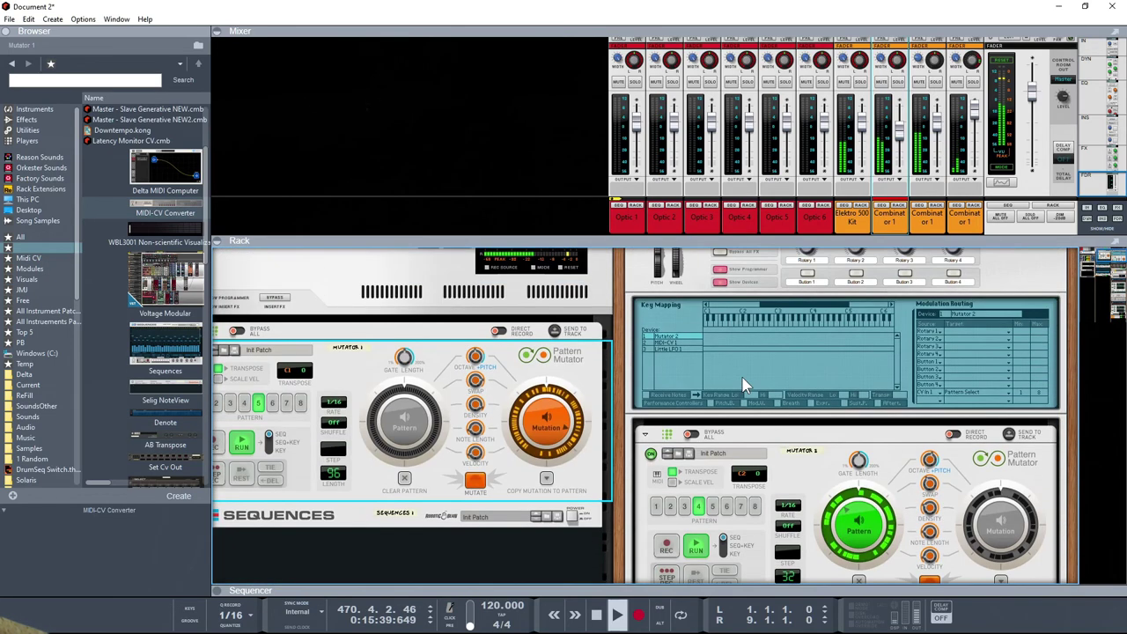
{"action": "scroll", "coordinate": [742, 378], "scroll_direction": "down", "scroll_amount": 3}
{"action": "scroll", "coordinate": [742, 378], "scroll_direction": "down", "scroll_amount": 3}
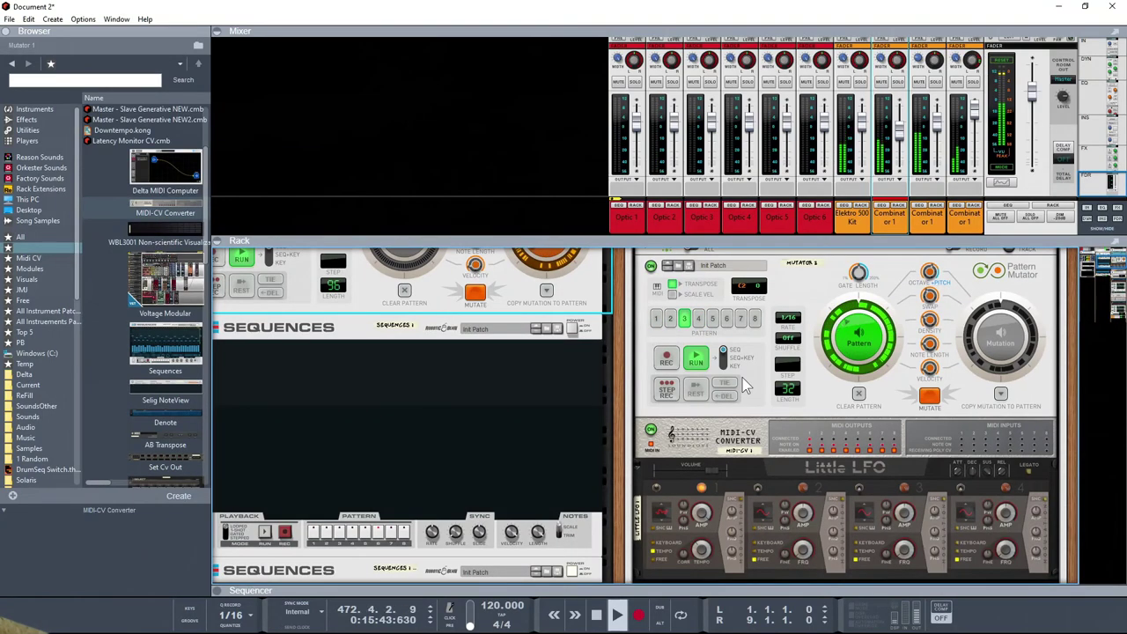
{"action": "left_click", "coordinate": [701, 552]}
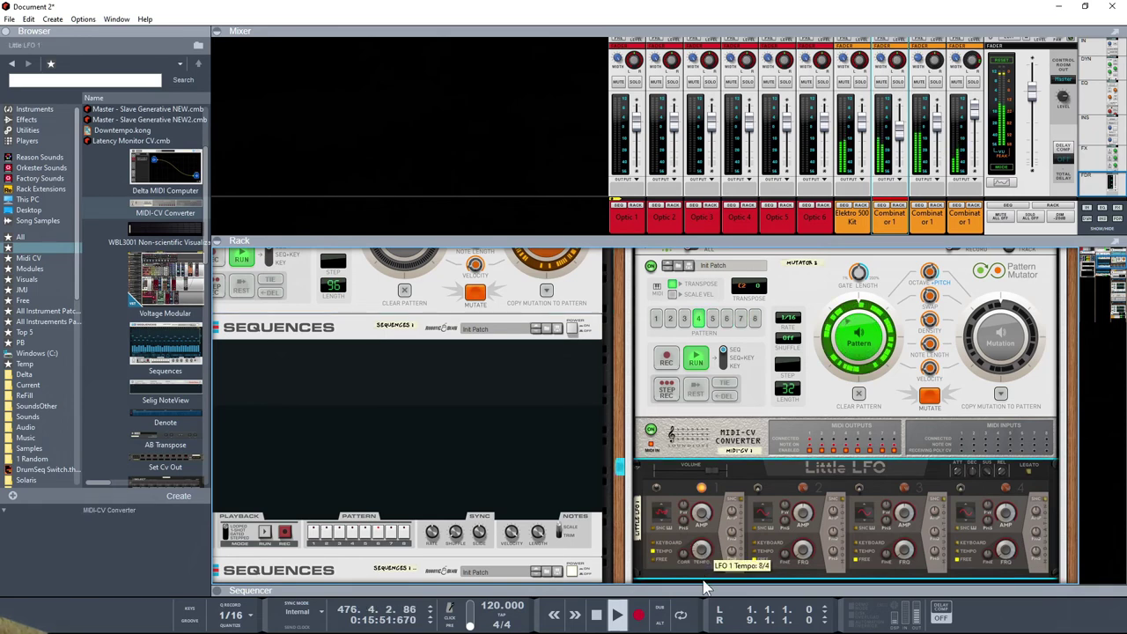
Generate another mutation of the pattern in Mutator 1.
{"action": "scroll", "coordinate": [713, 497], "scroll_direction": "up", "scroll_amount": 3}
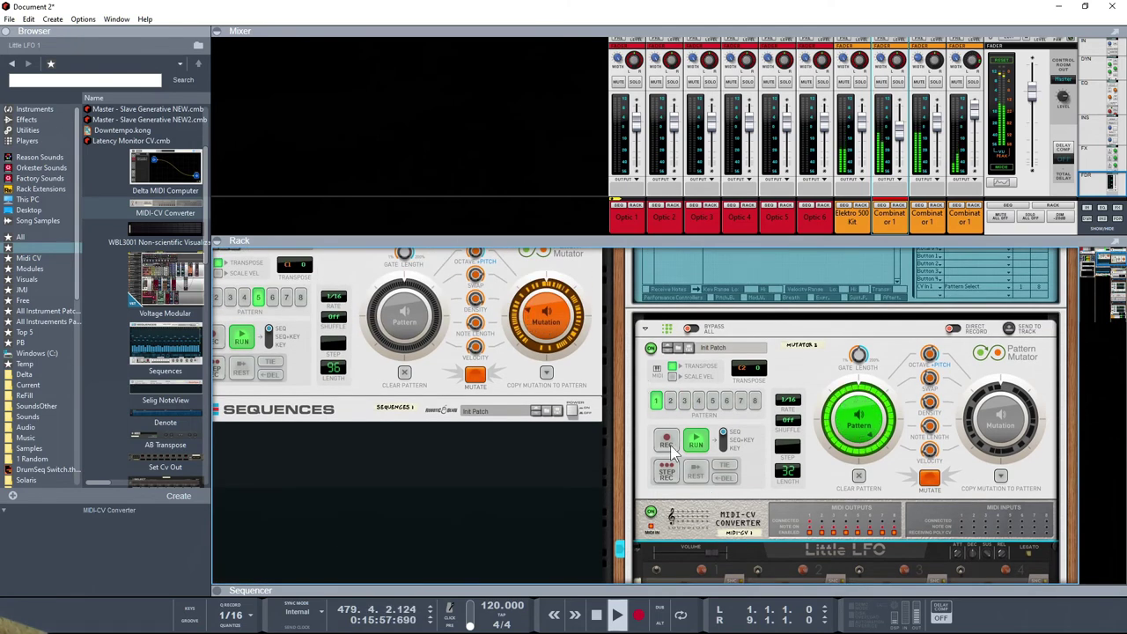
{"action": "left_click", "coordinate": [476, 378]}
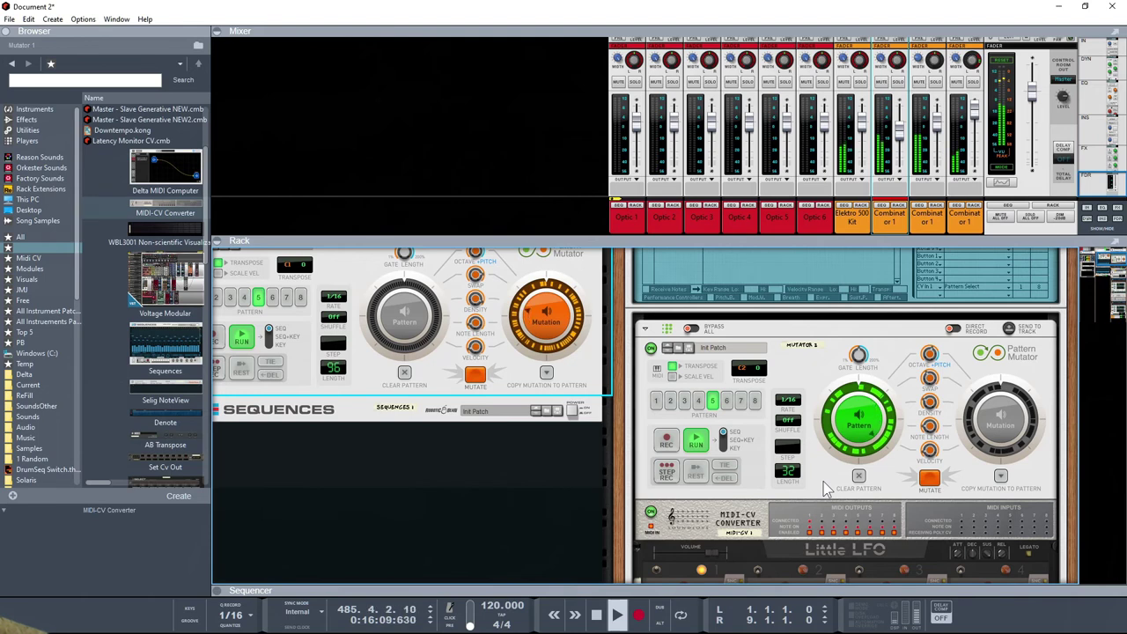
Try adjusting the tempo rate of LFO 1 in Little LFO, leaving it at 8/4.
{"action": "scroll", "coordinate": [819, 509], "scroll_direction": "down", "scroll_amount": 3}
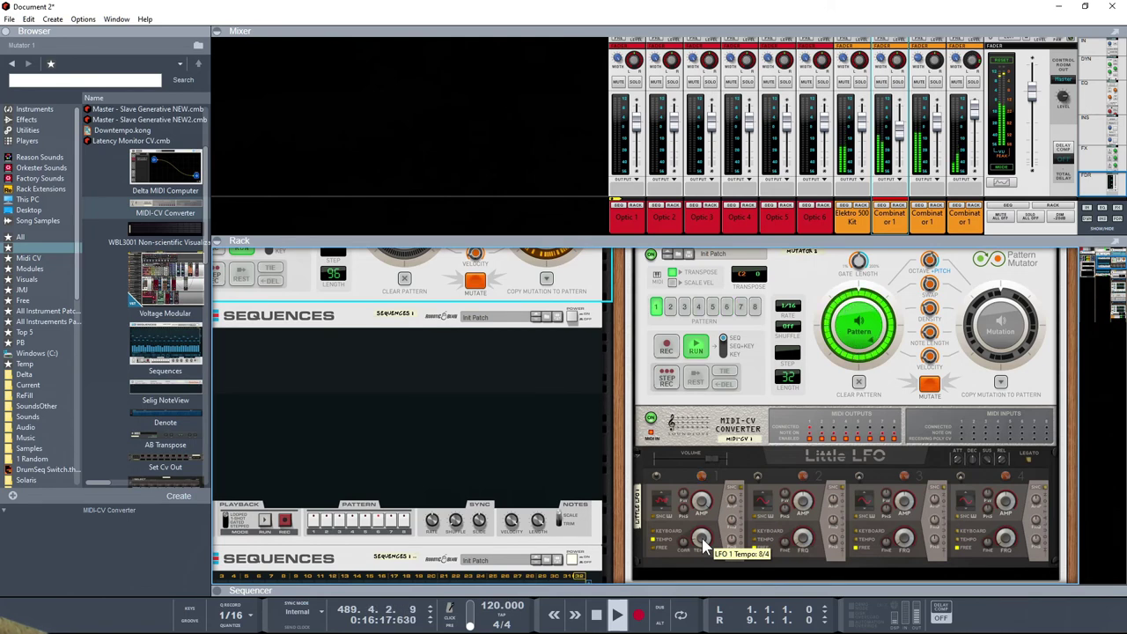
{"action": "left_click_drag", "start_coordinate": [702, 544], "coordinate": [711, 562]}
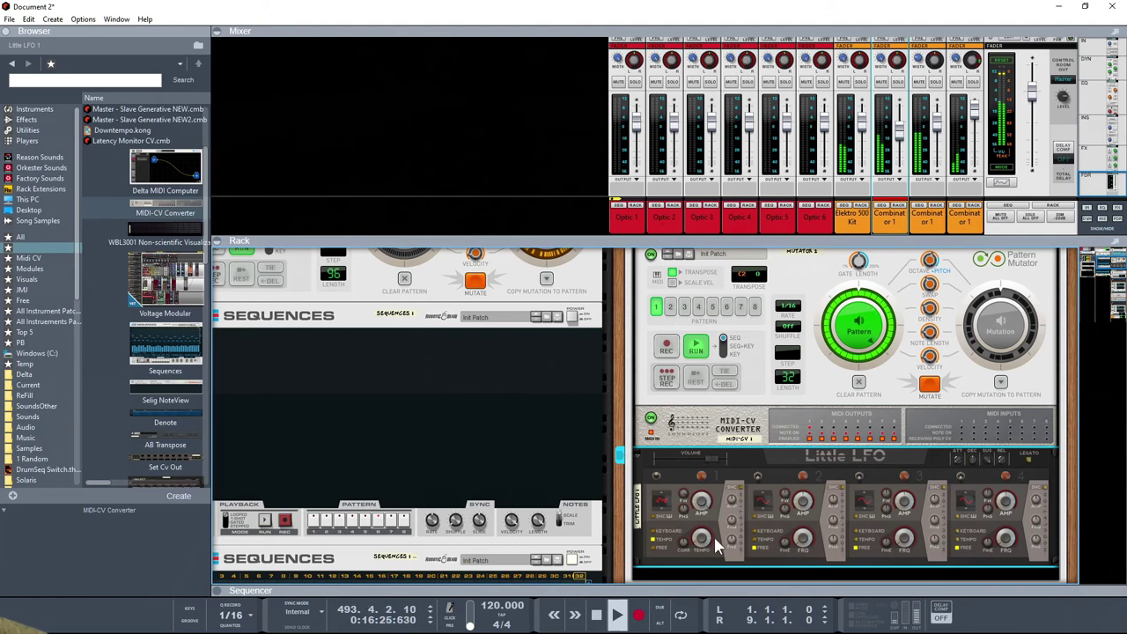
{"action": "left_click_drag", "start_coordinate": [703, 539], "coordinate": [701, 535]}
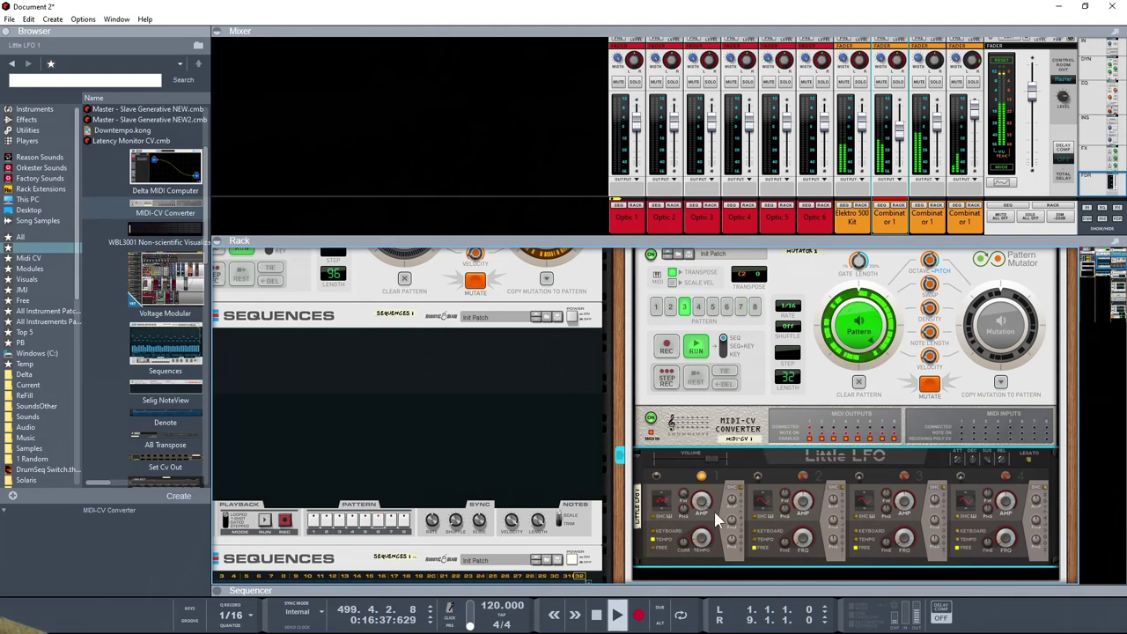
{"action": "mouse_move", "coordinate": [703, 546]}
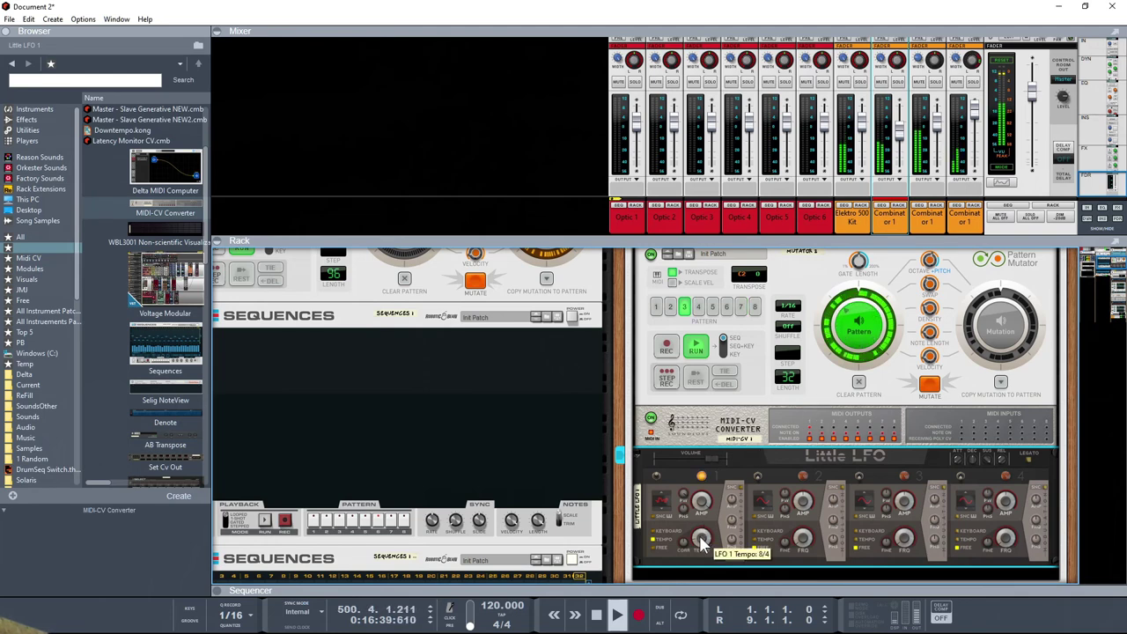
Mutate the pattern of Mutator 1 again and switch on the Sequences 1 player below it.
{"action": "scroll", "coordinate": [701, 542], "scroll_direction": "up", "scroll_amount": 3}
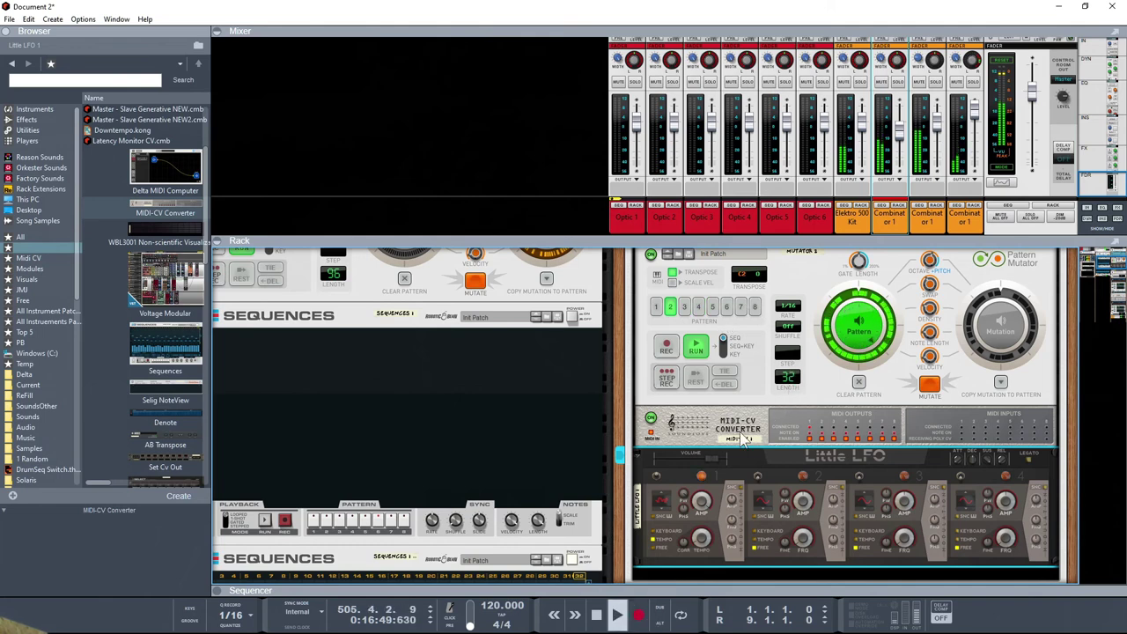
{"action": "scroll", "coordinate": [594, 421], "scroll_direction": "up", "scroll_amount": 3}
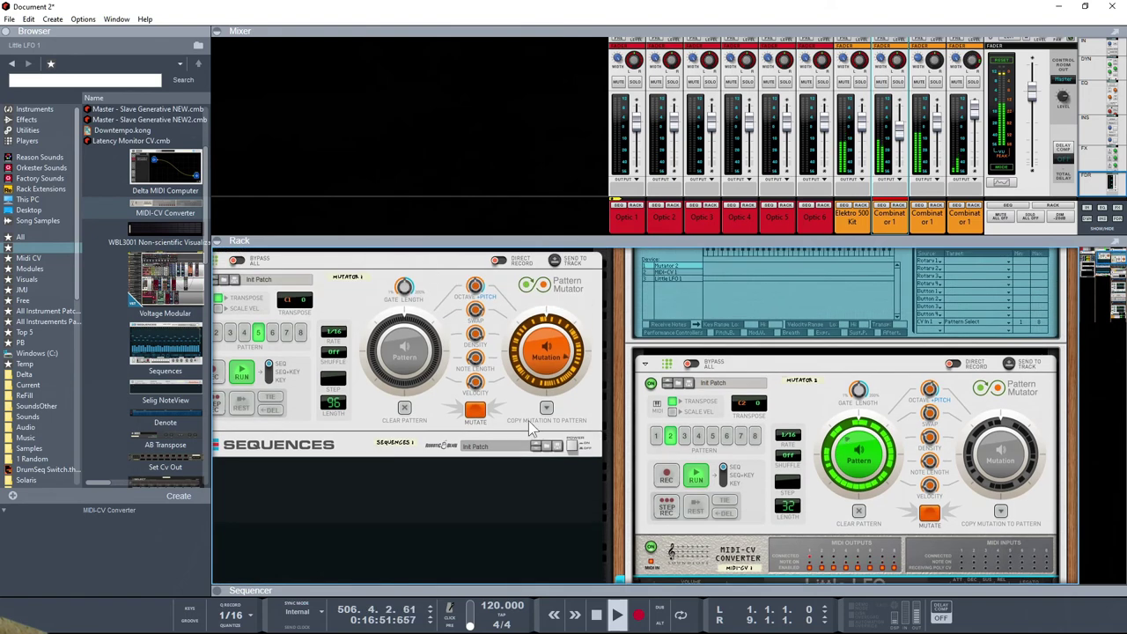
{"action": "left_click", "coordinate": [475, 412]}
{"action": "left_click", "coordinate": [573, 445]}
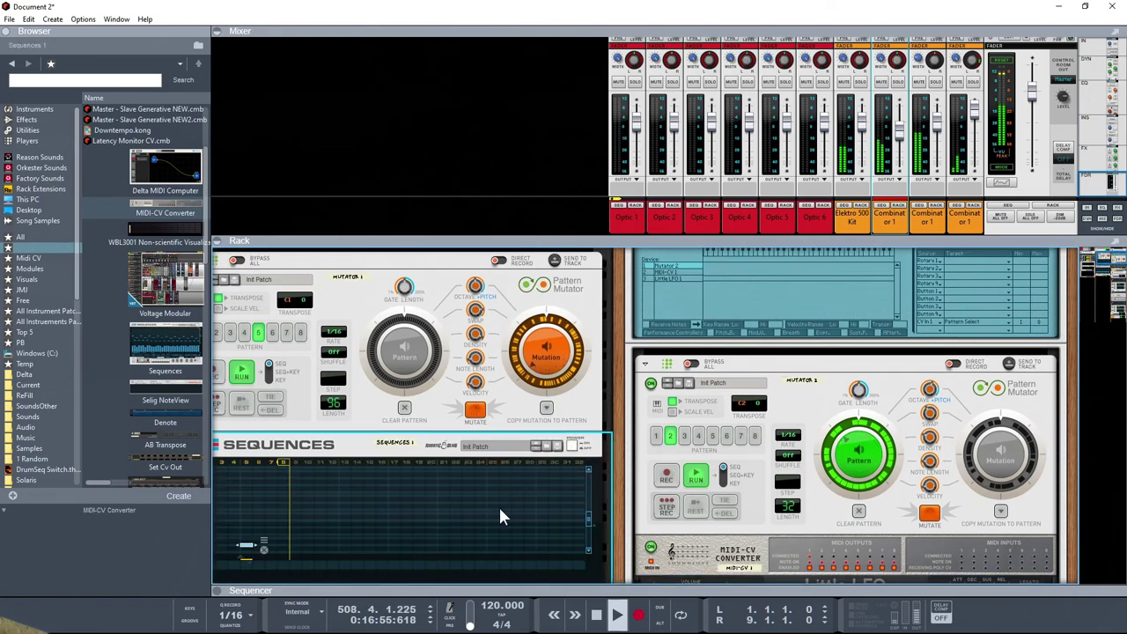
Switch the Sequences 1 copy player off and back on, and mutate the pattern of Mutator 1.
{"action": "scroll", "coordinate": [499, 511], "scroll_direction": "down", "scroll_amount": 3}
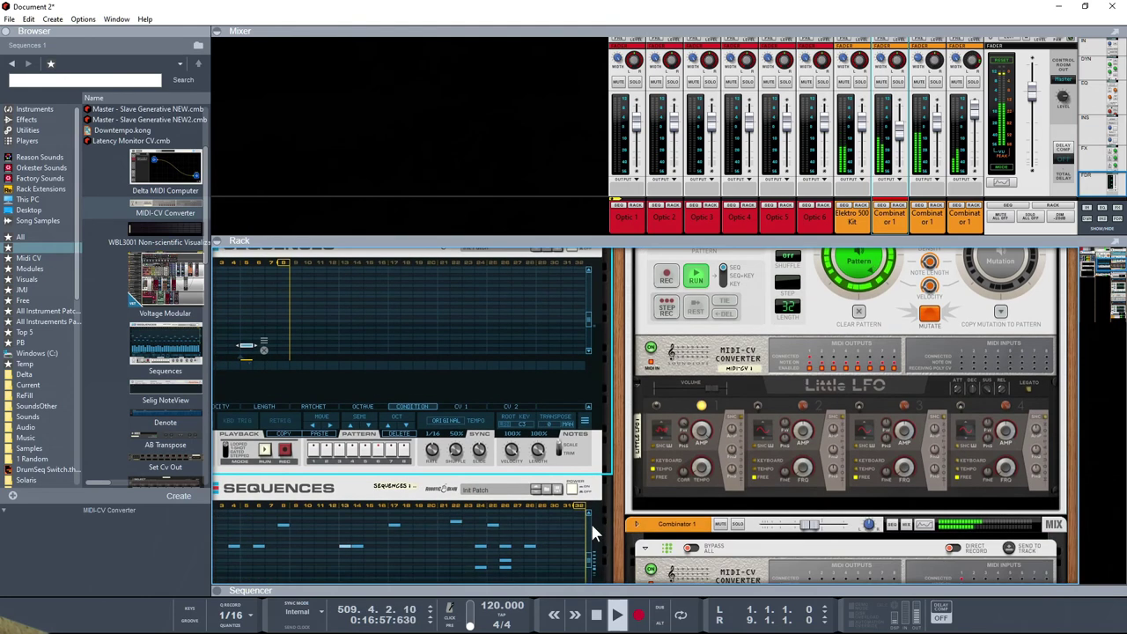
{"action": "left_click", "coordinate": [572, 493]}
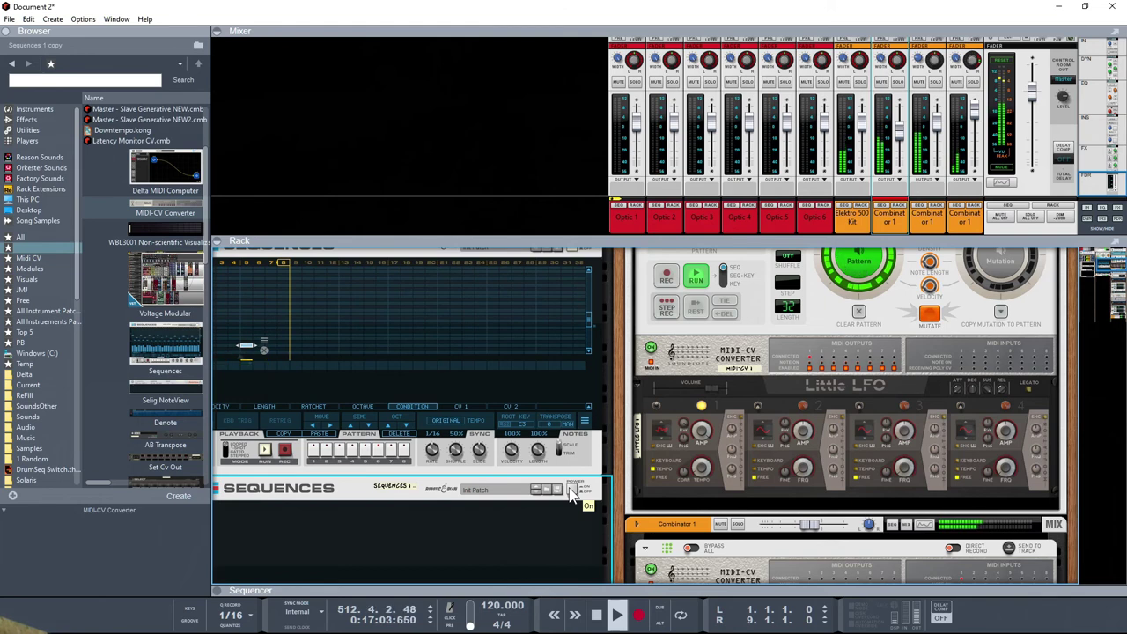
{"action": "scroll", "coordinate": [568, 485], "scroll_direction": "up", "scroll_amount": 5}
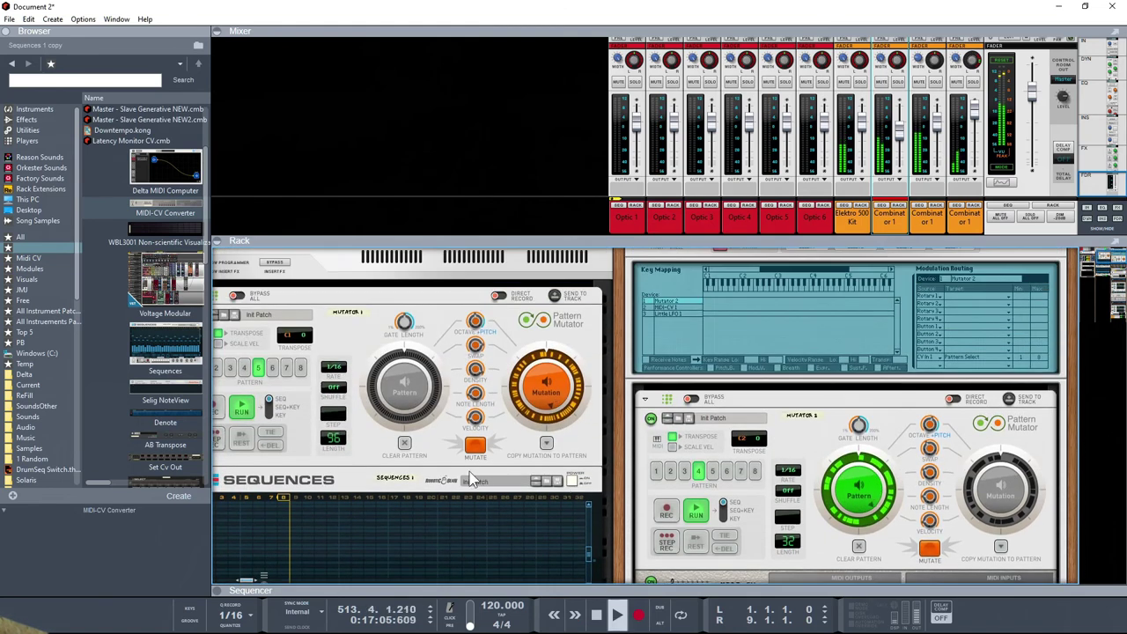
{"action": "left_click", "coordinate": [475, 447]}
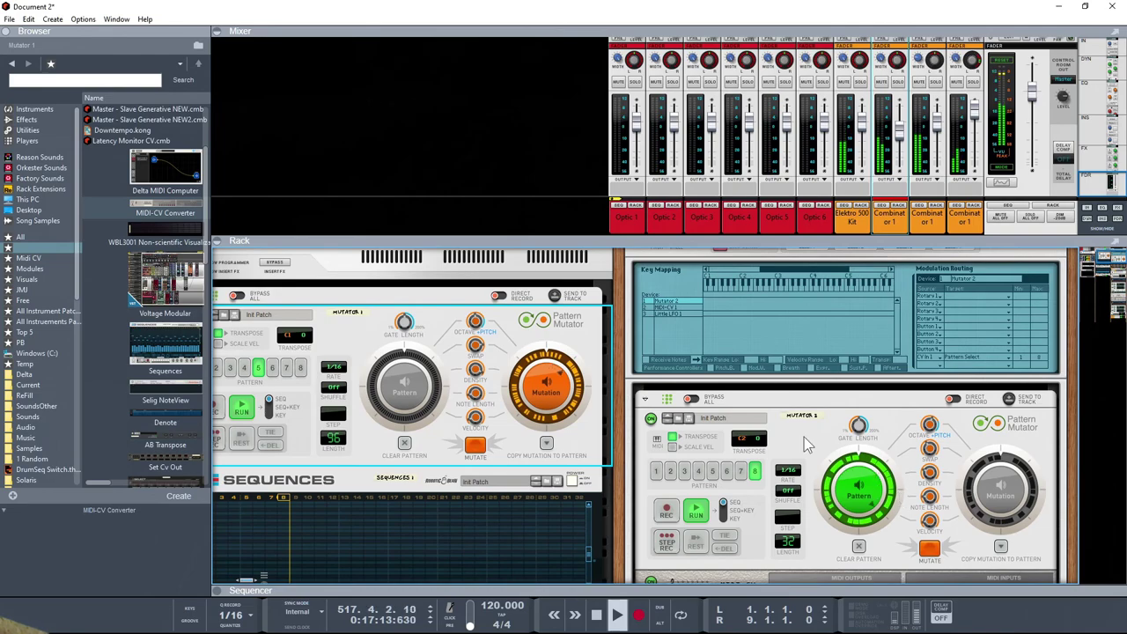
Add a Dual Arpeggio player to Mini V3, directly below its existing Dual Arpeggio.
{"action": "scroll", "coordinate": [804, 437], "scroll_direction": "down", "scroll_amount": 5}
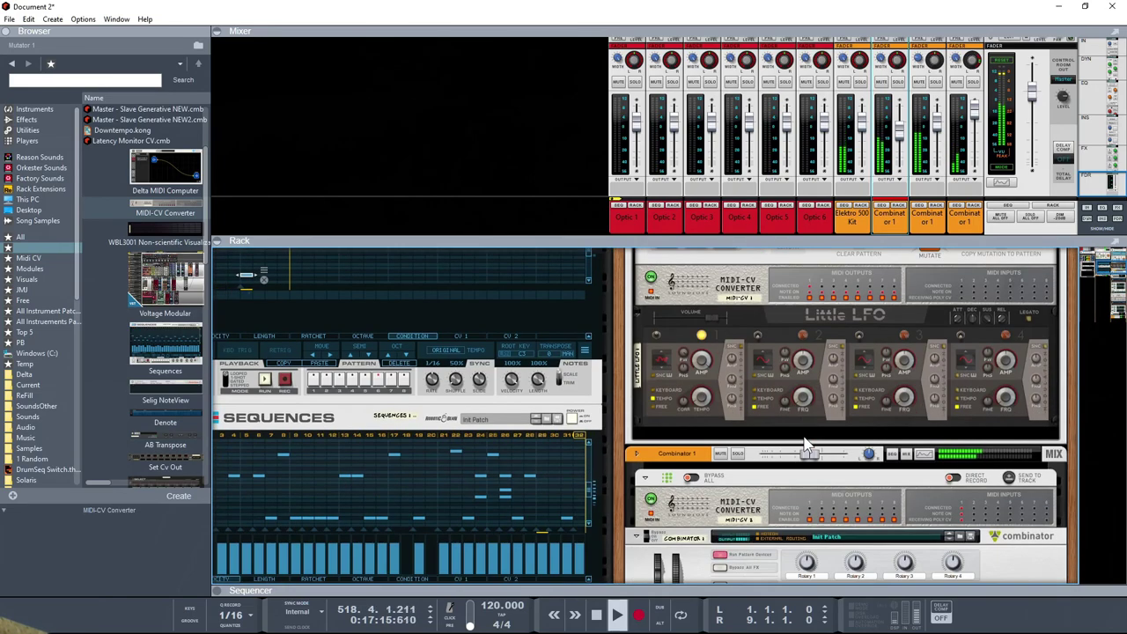
{"action": "scroll", "coordinate": [803, 438], "scroll_direction": "down", "scroll_amount": 10}
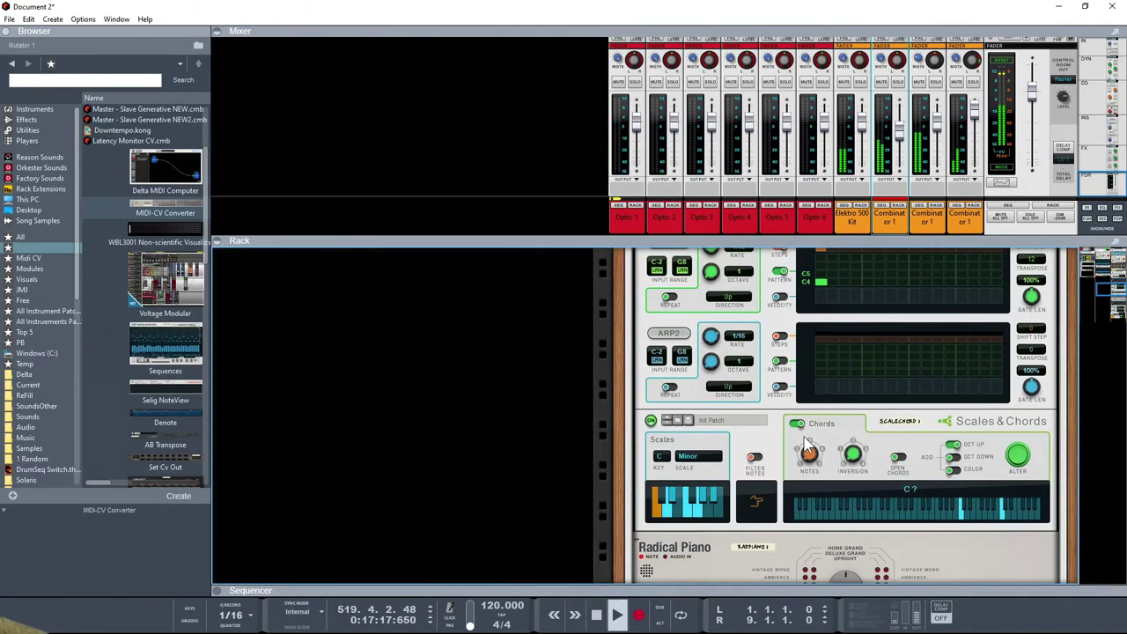
{"action": "scroll", "coordinate": [804, 438], "scroll_direction": "up", "scroll_amount": 1}
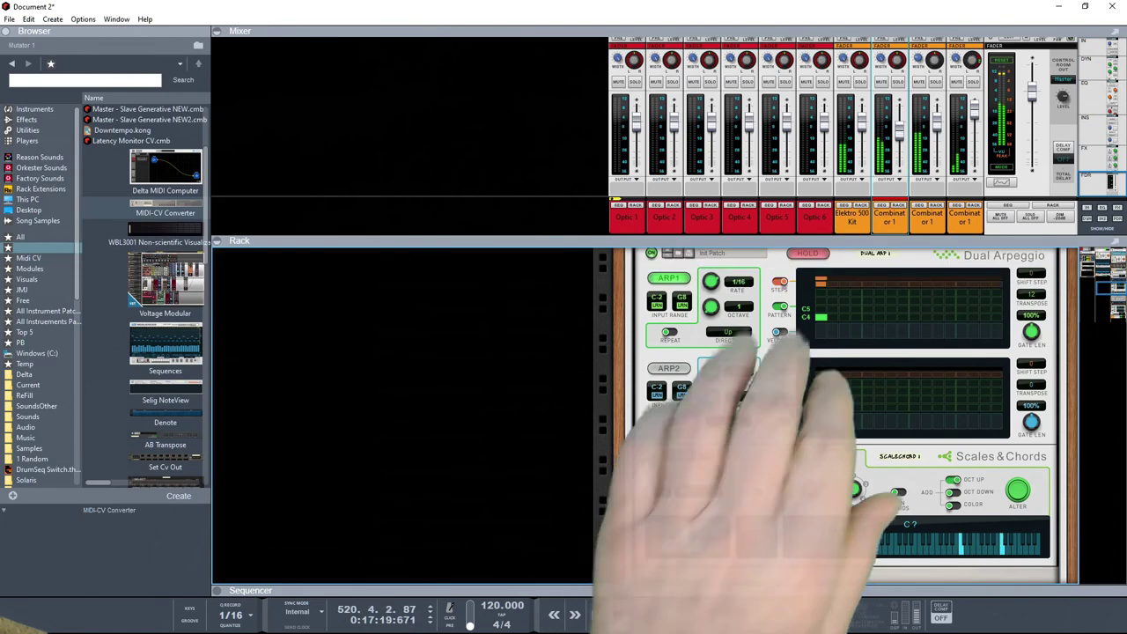
{"action": "scroll", "coordinate": [808, 445], "scroll_direction": "down", "scroll_amount": 2}
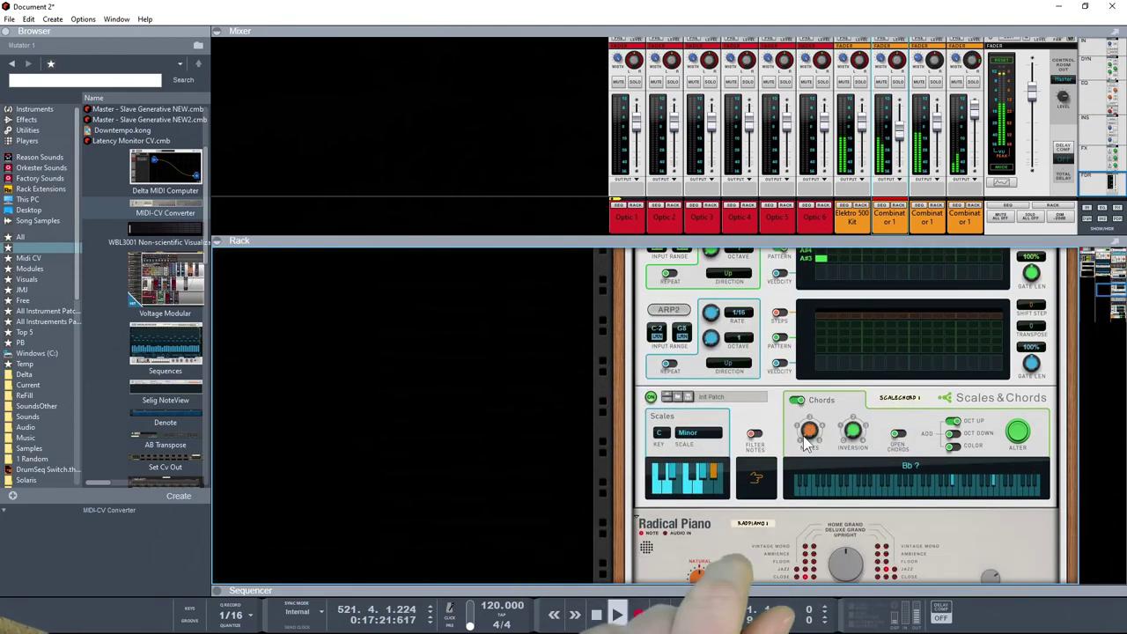
{"action": "scroll", "coordinate": [808, 444], "scroll_direction": "down", "scroll_amount": 4}
{"action": "scroll", "coordinate": [802, 434], "scroll_direction": "up", "scroll_amount": 8}
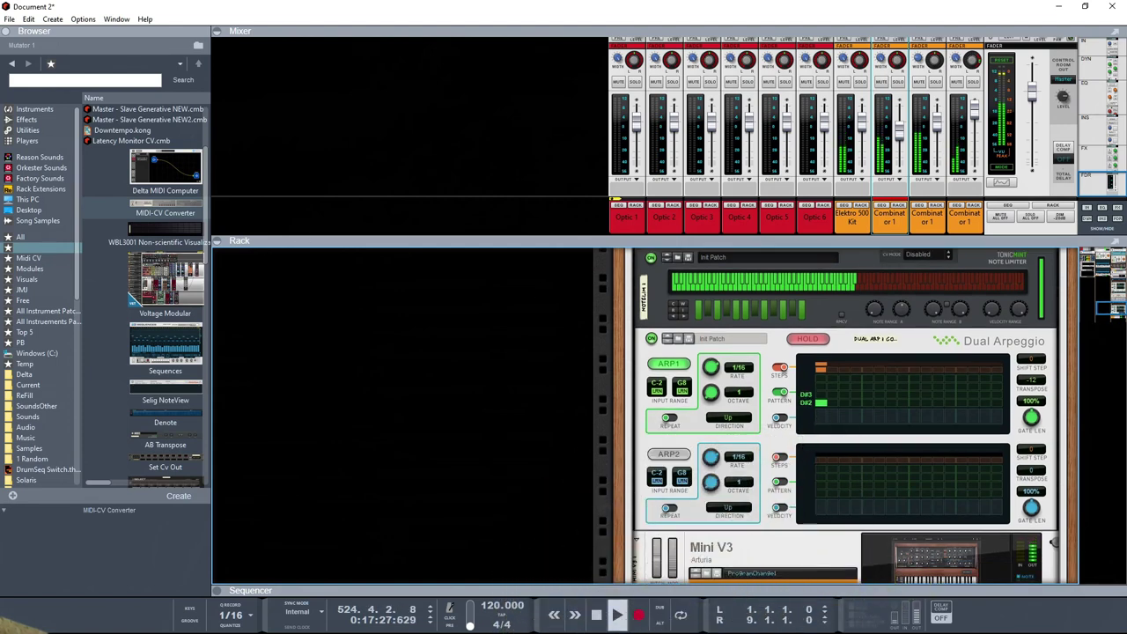
{"action": "left_click", "coordinate": [27, 141]}
{"action": "mouse_move", "coordinate": [141, 146]}
{"action": "left_mouse_down"}
{"action": "mouse_move", "coordinate": [400, 291]}
{"action": "mouse_move", "coordinate": [645, 494]}
{"action": "mouse_move", "coordinate": [731, 546]}
{"action": "left_mouse_up"}
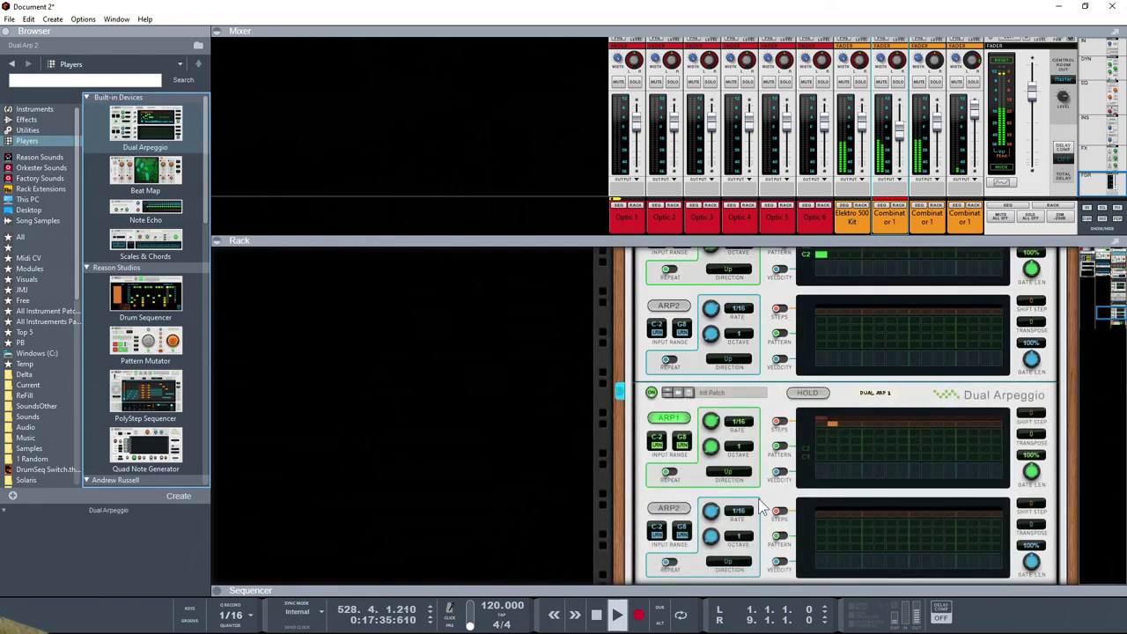
Set Arp 1 of the new Dual Arpeggio on Mini V3 to 2 octaves and a 1/8 rate.
{"action": "scroll", "coordinate": [759, 507], "scroll_direction": "down", "scroll_amount": 1}
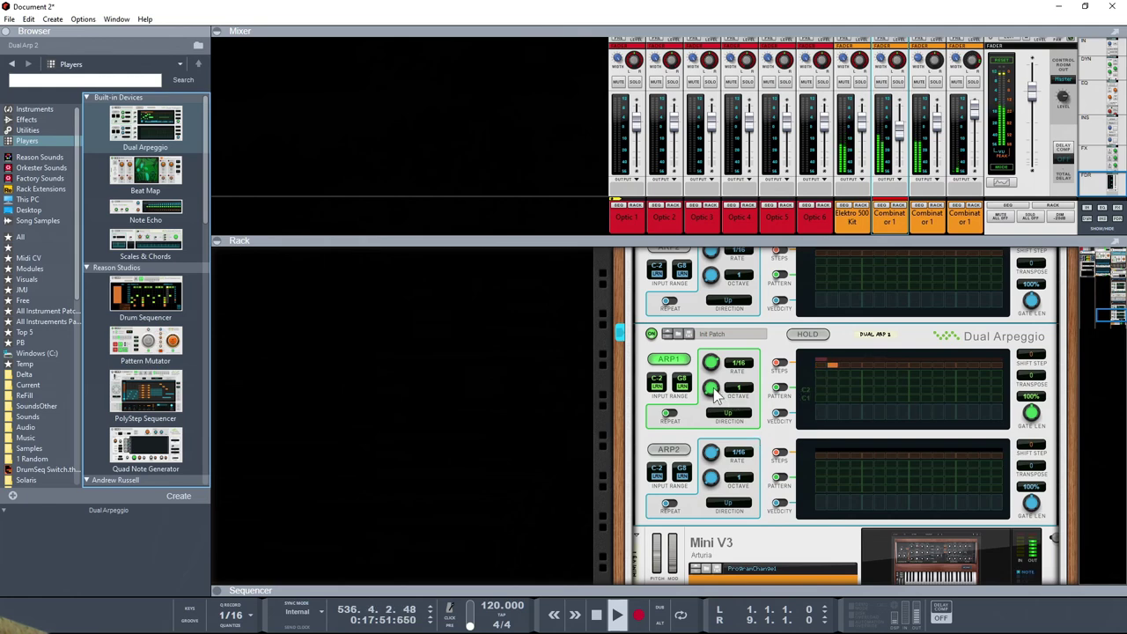
{"action": "left_click_drag", "start_coordinate": [711, 373], "coordinate": [705, 350]}
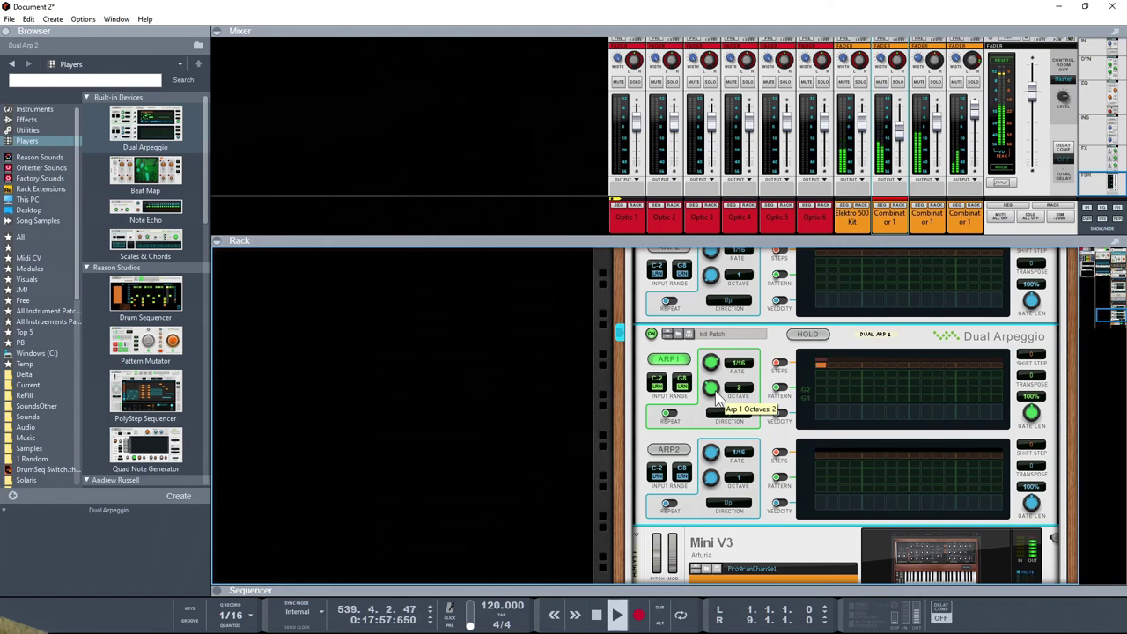
{"action": "left_click_drag", "start_coordinate": [714, 377], "coordinate": [714, 380]}
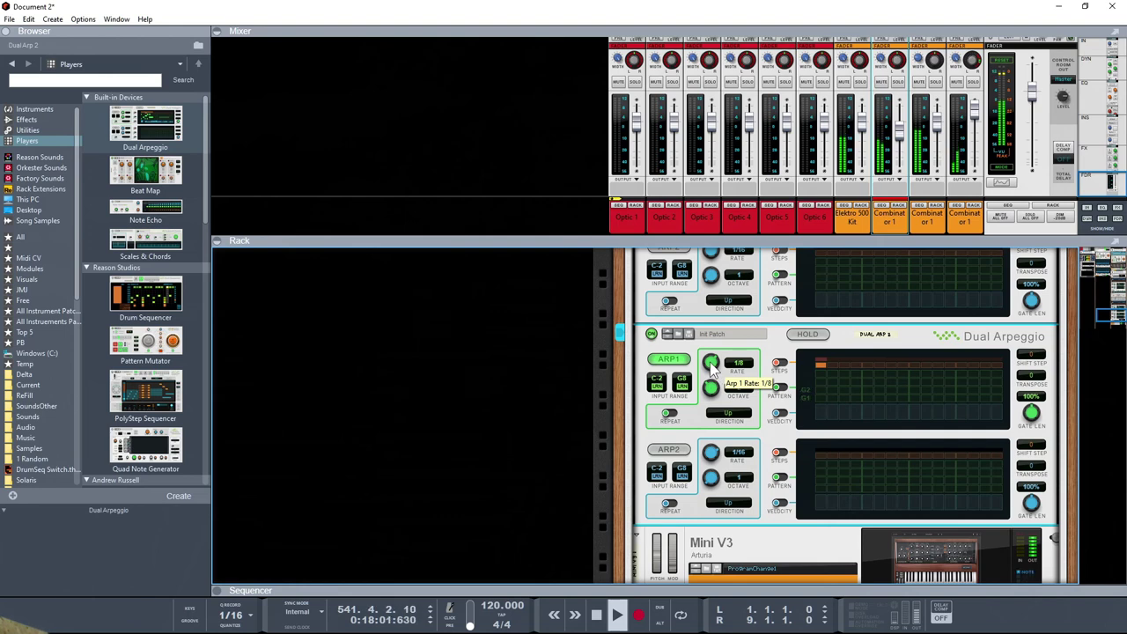
{"action": "mouse_move", "coordinate": [711, 368]}
{"action": "left_mouse_down"}
{"action": "mouse_move", "coordinate": [717, 333]}
{"action": "mouse_move", "coordinate": [717, 362]}
{"action": "left_mouse_up"}
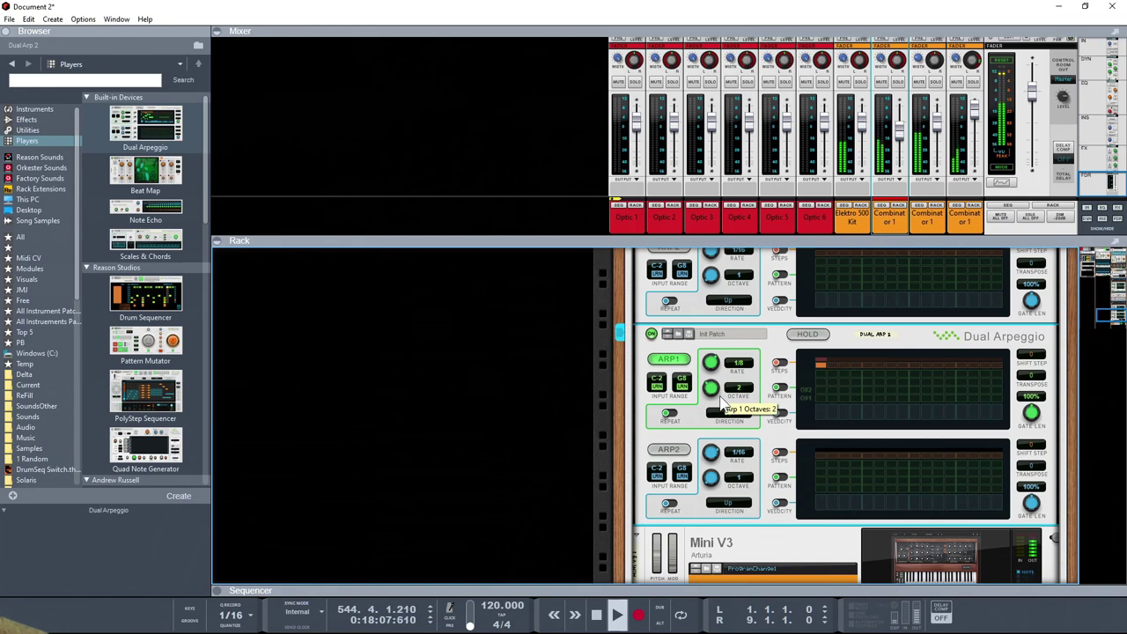
Examine the device chain from Mini V3's arpeggiators up through Radical Piano and Trance-Pro to Mutator 2 and Little LFO.
{"action": "scroll", "coordinate": [720, 403], "scroll_direction": "up", "scroll_amount": 3}
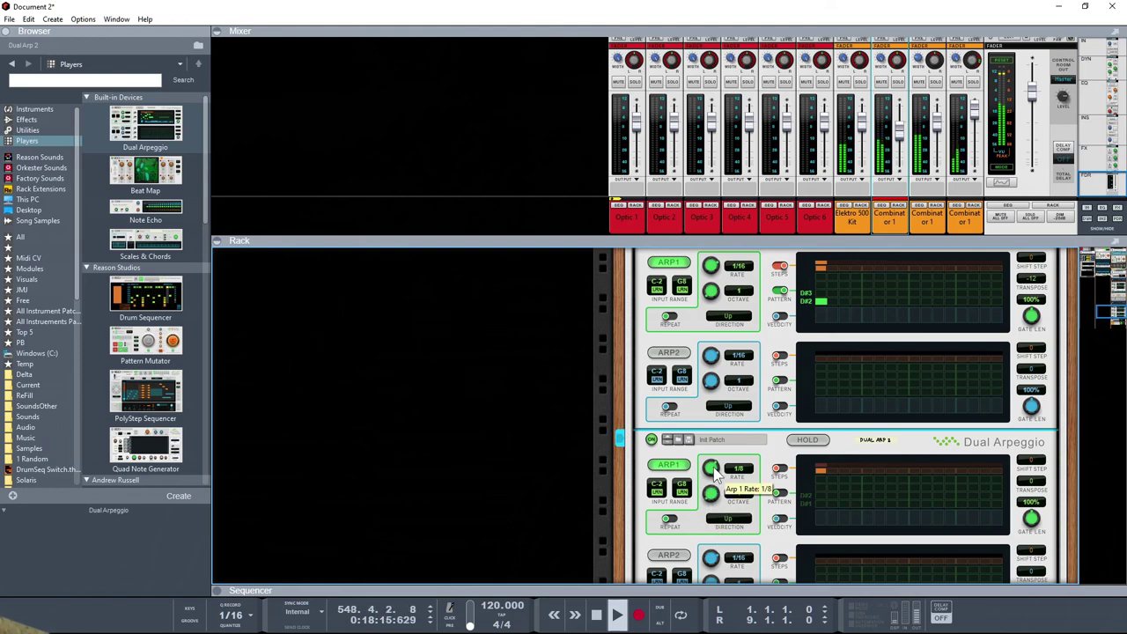
{"action": "scroll", "coordinate": [718, 476], "scroll_direction": "up", "scroll_amount": 1}
{"action": "scroll", "coordinate": [717, 475], "scroll_direction": "up", "scroll_amount": 5}
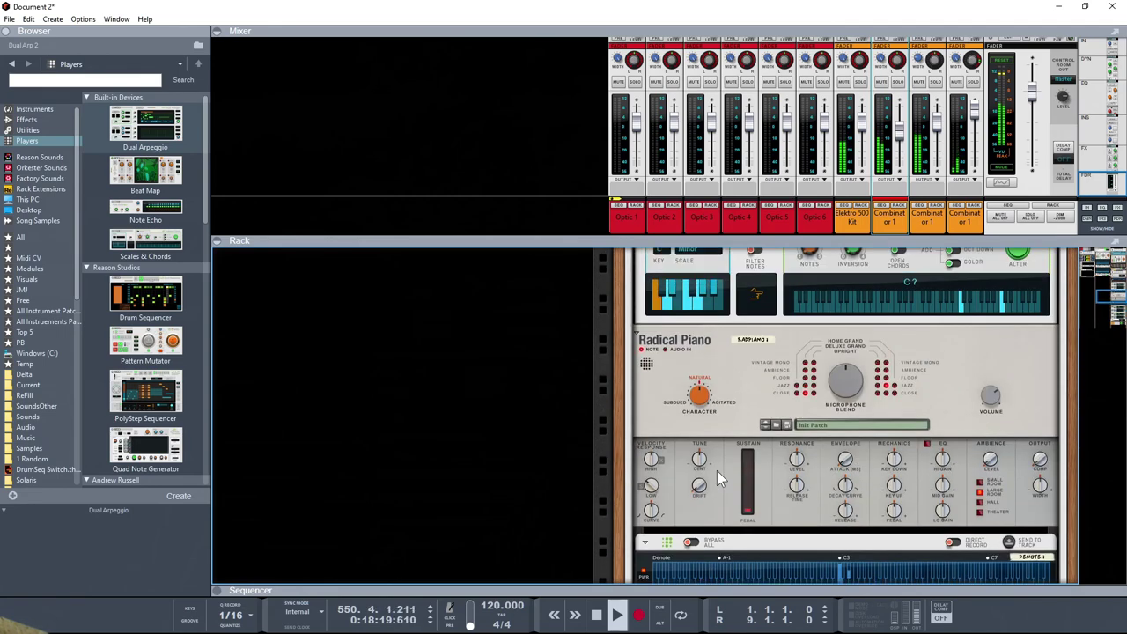
{"action": "scroll", "coordinate": [716, 470], "scroll_direction": "down", "scroll_amount": 5}
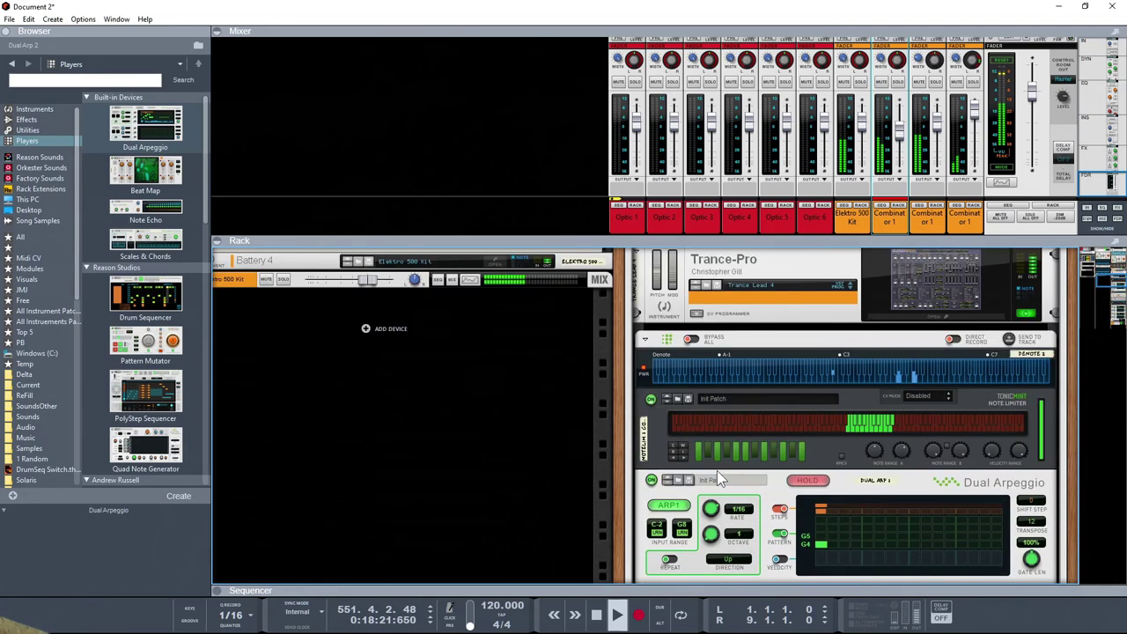
{"action": "scroll", "coordinate": [717, 470], "scroll_direction": "up", "scroll_amount": 8}
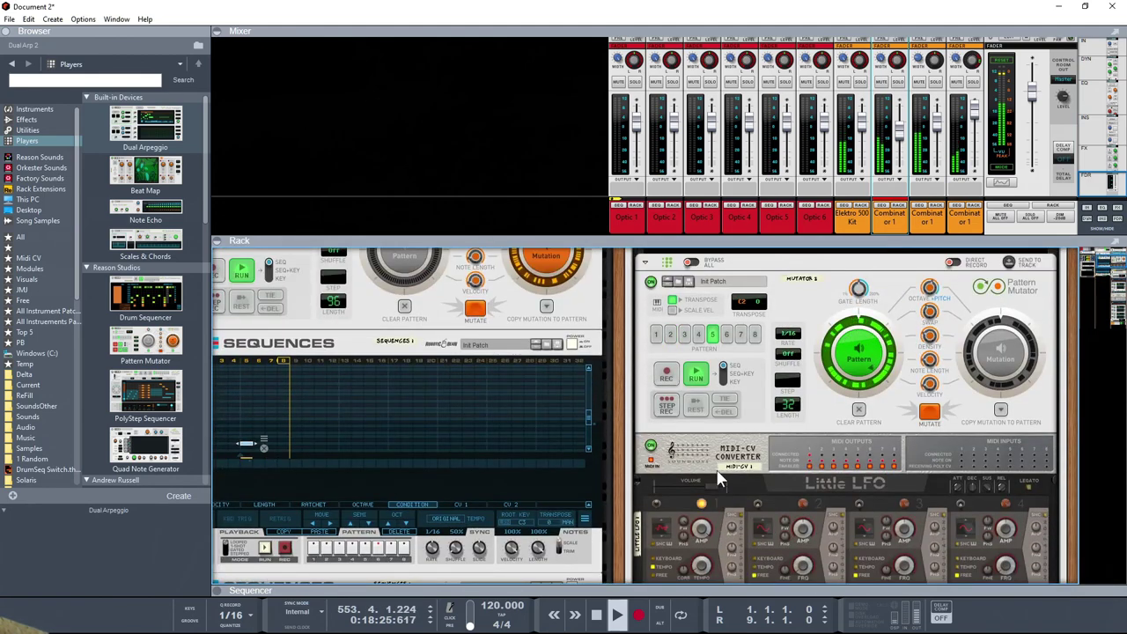
{"action": "scroll", "coordinate": [672, 473], "scroll_direction": "down", "scroll_amount": 12}
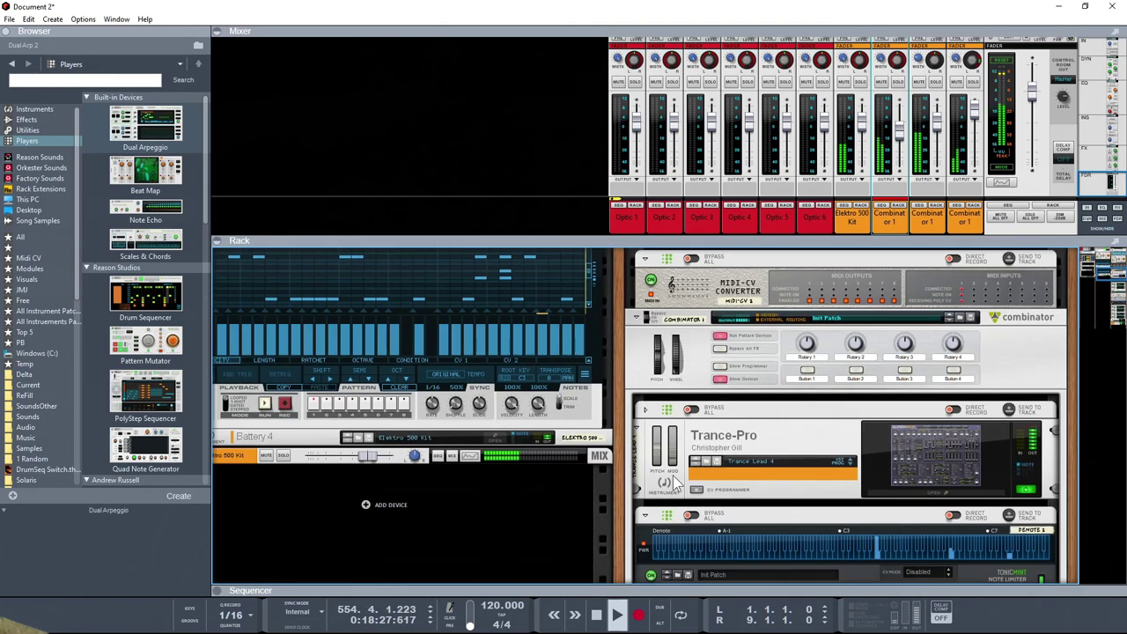
Try a higher Arp 1 transpose, up to 23, on the Dual Arpeggio that feeds Radical Piano.
{"action": "scroll", "coordinate": [676, 480], "scroll_direction": "up", "scroll_amount": 2}
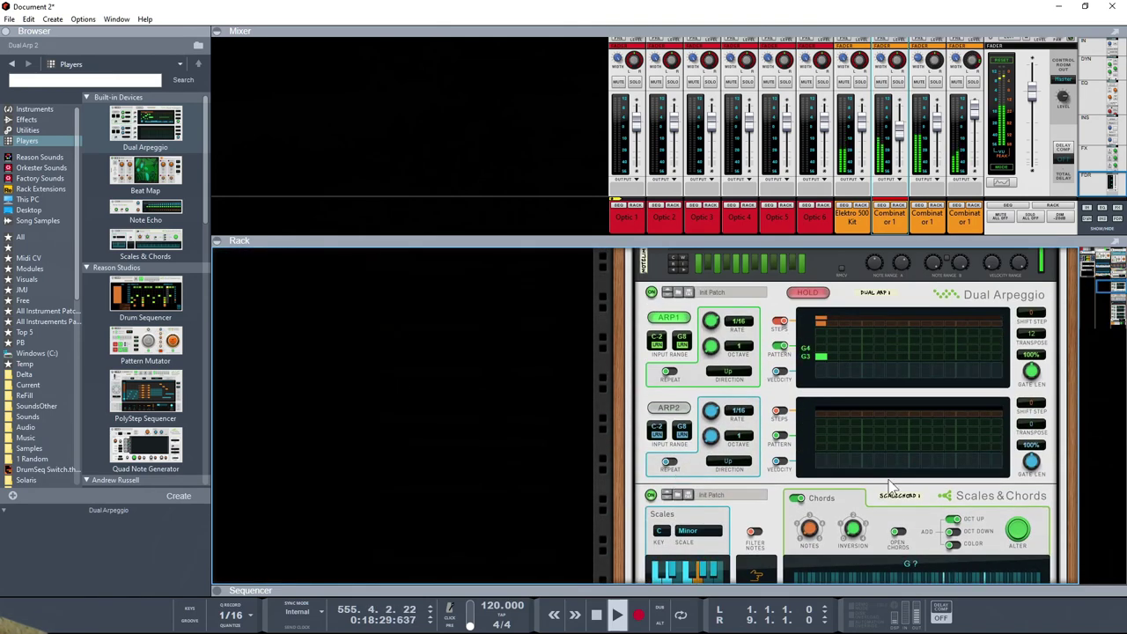
{"action": "scroll", "coordinate": [912, 427], "scroll_direction": "down", "scroll_amount": 1}
{"action": "scroll", "coordinate": [913, 429], "scroll_direction": "up", "scroll_amount": 2}
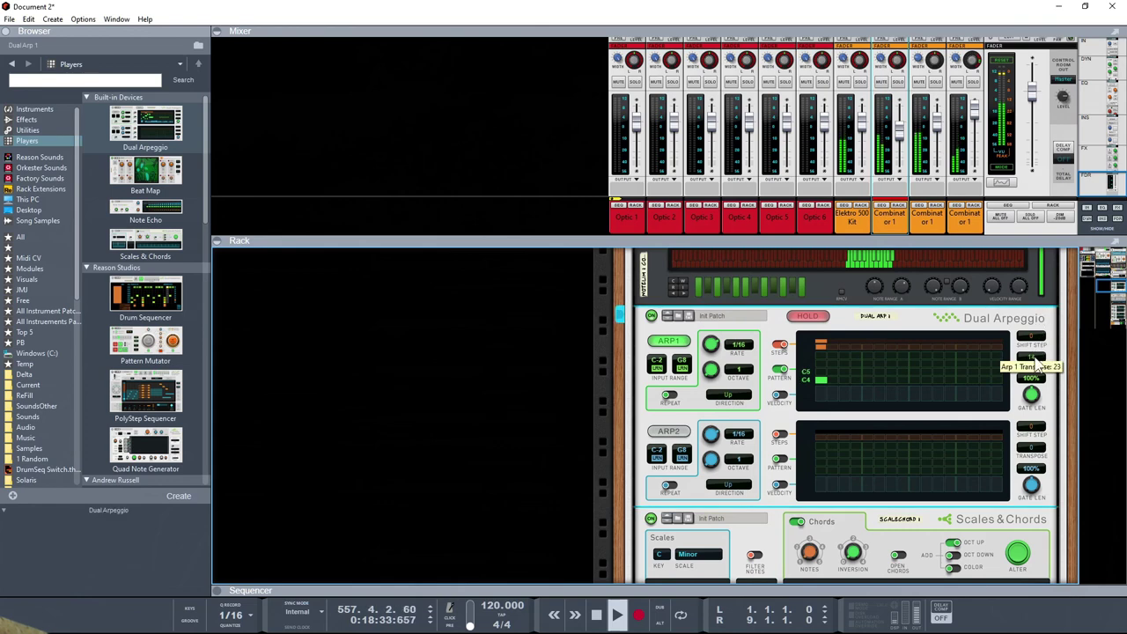
{"action": "scroll", "coordinate": [1020, 466], "scroll_direction": "down", "scroll_amount": 8}
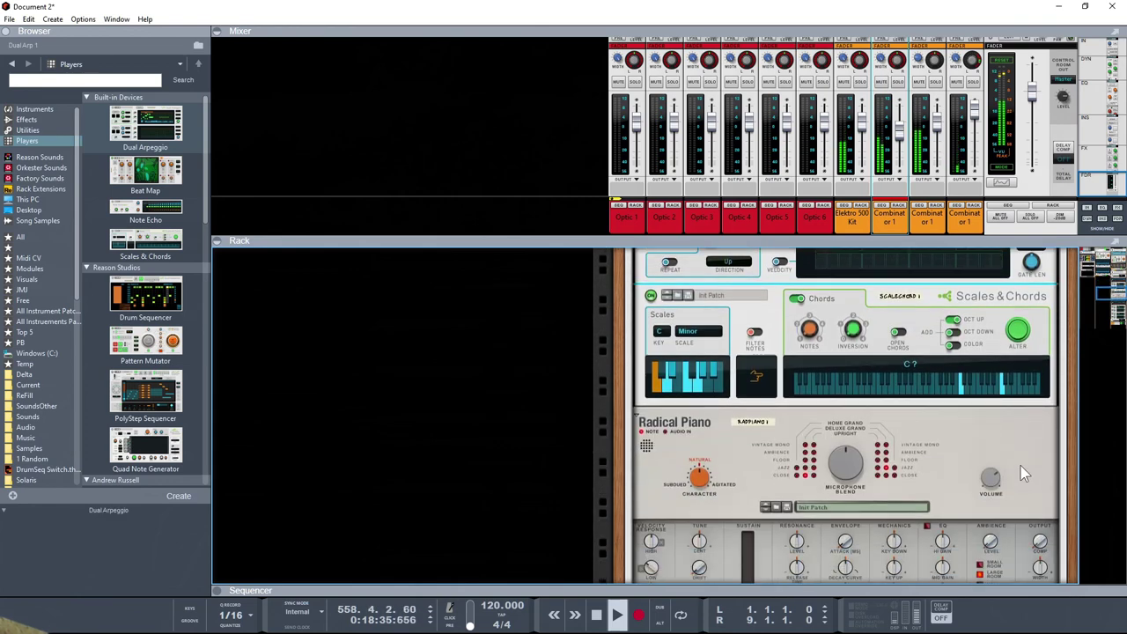
Try Arp 1 transpose values of -7, 0 and -24 on Mini V3's upper Dual Arpeggio, and set it back to -12.
{"action": "scroll", "coordinate": [1021, 466], "scroll_direction": "up", "scroll_amount": 10}
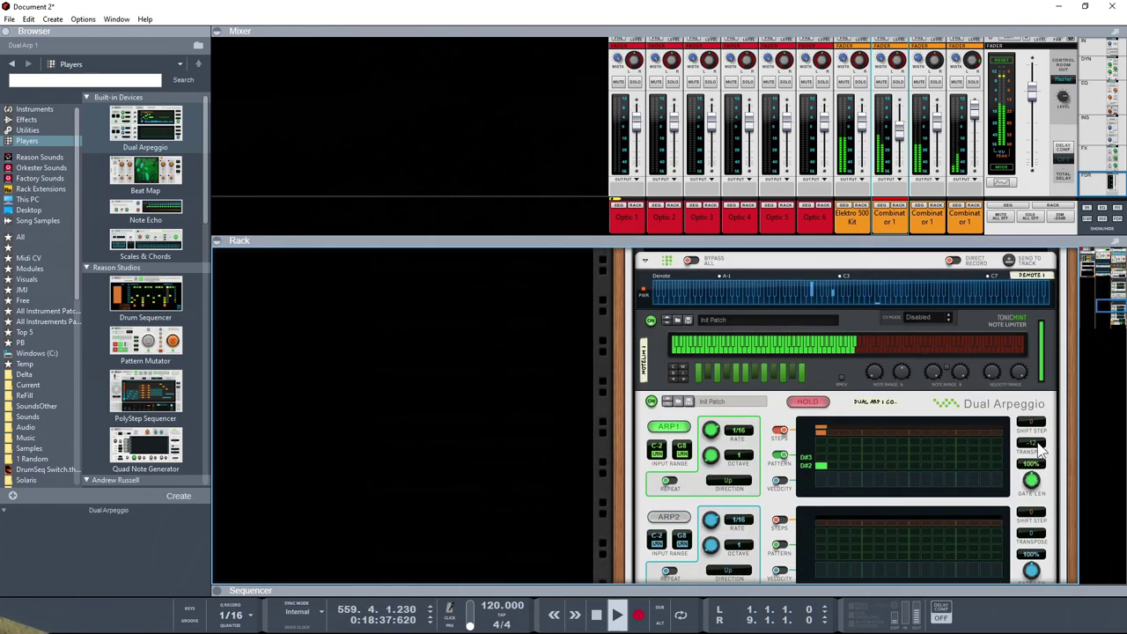
{"action": "scroll", "coordinate": [1039, 445], "scroll_direction": "down", "scroll_amount": 1}
{"action": "scroll", "coordinate": [1039, 443], "scroll_direction": "up", "scroll_amount": 1}
{"action": "scroll", "coordinate": [1039, 443], "scroll_direction": "up", "scroll_amount": 8}
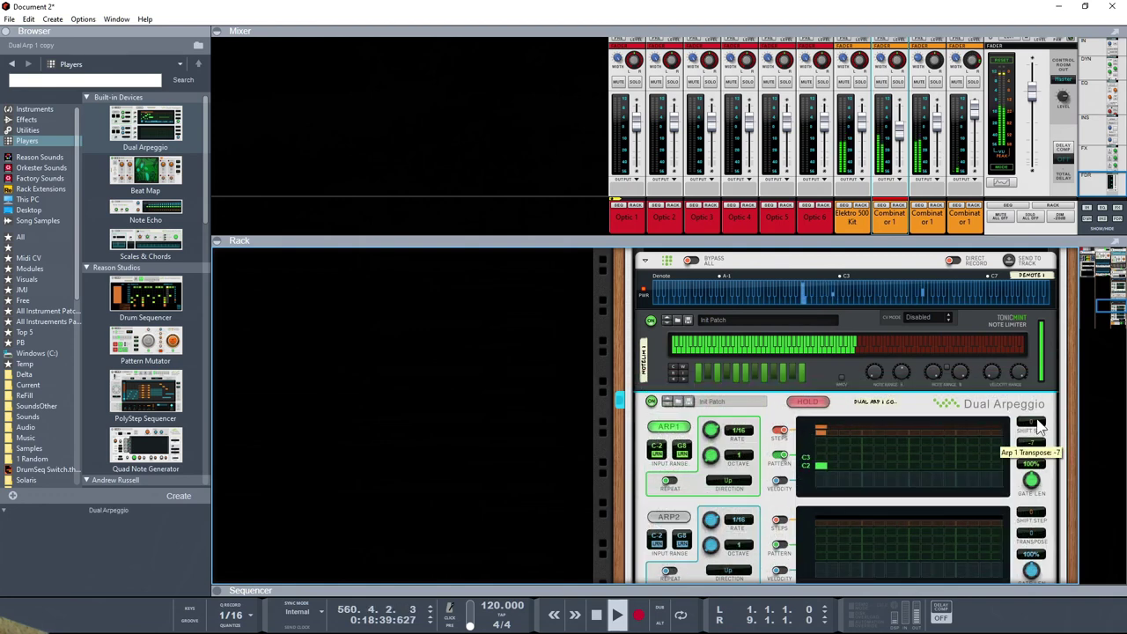
{"action": "left_click_drag", "start_coordinate": [1038, 409], "coordinate": [1038, 404]}
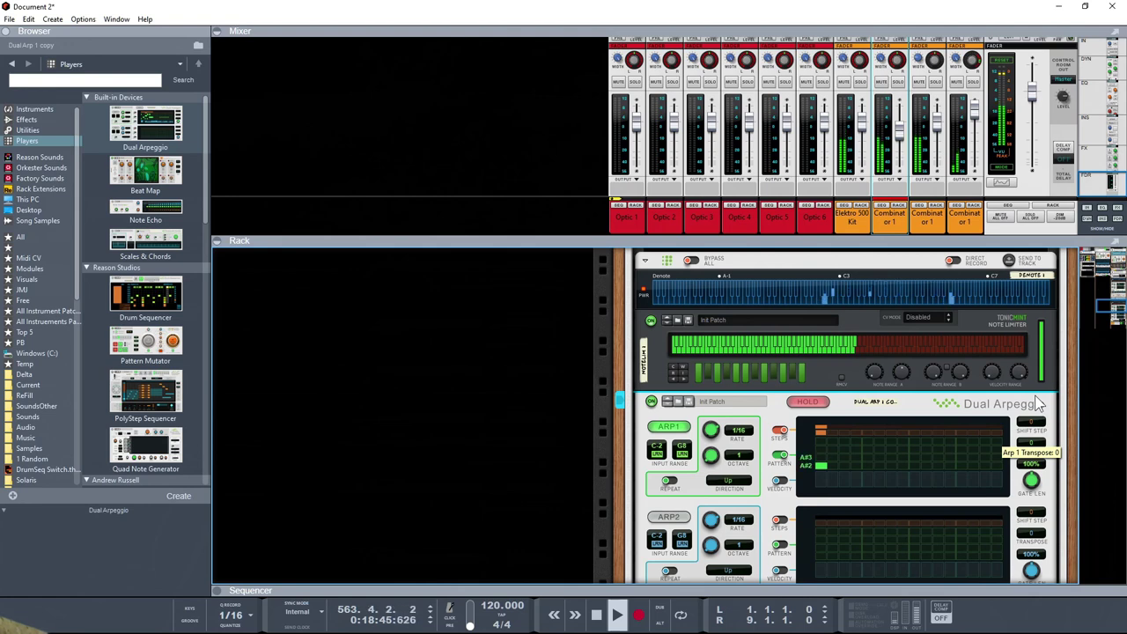
{"action": "left_click_drag", "start_coordinate": [1038, 403], "coordinate": [1054, 502]}
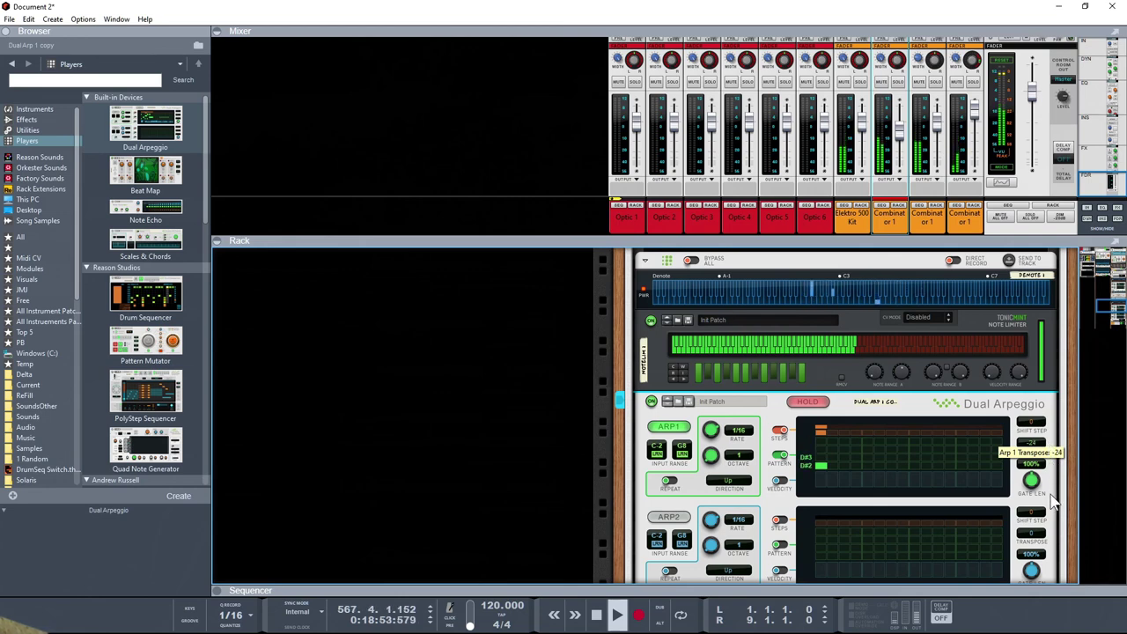
{"action": "left_click_drag", "start_coordinate": [1054, 502], "coordinate": [1049, 448]}
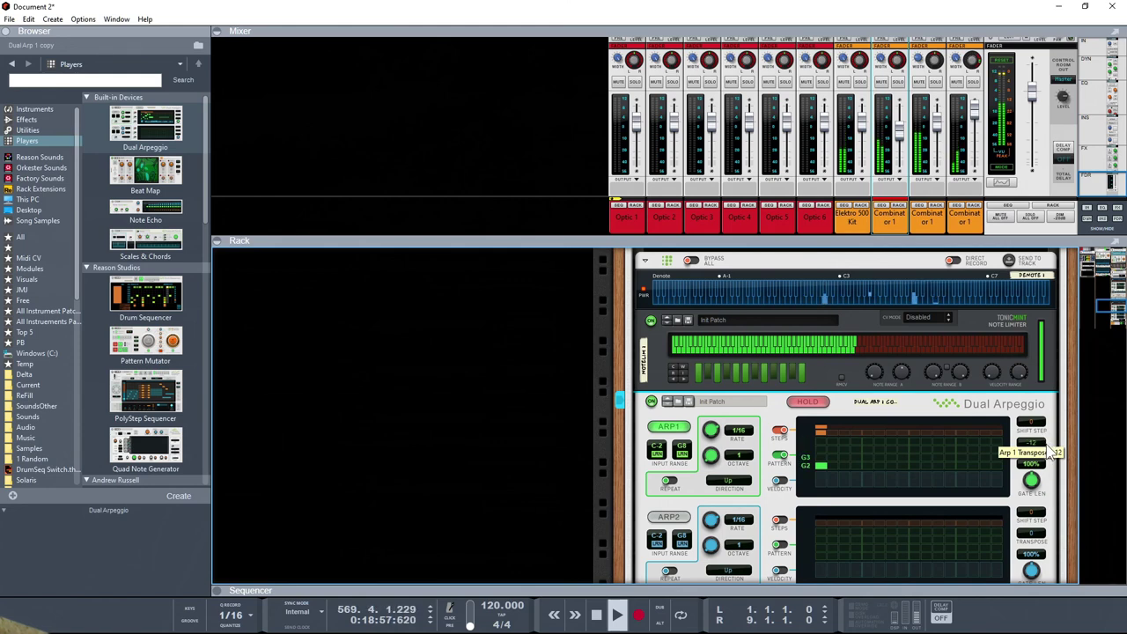
Switch off the second Dual Arpeggio on Mini V3, the one directly above the instrument.
{"action": "scroll", "coordinate": [850, 415], "scroll_direction": "down", "scroll_amount": 3}
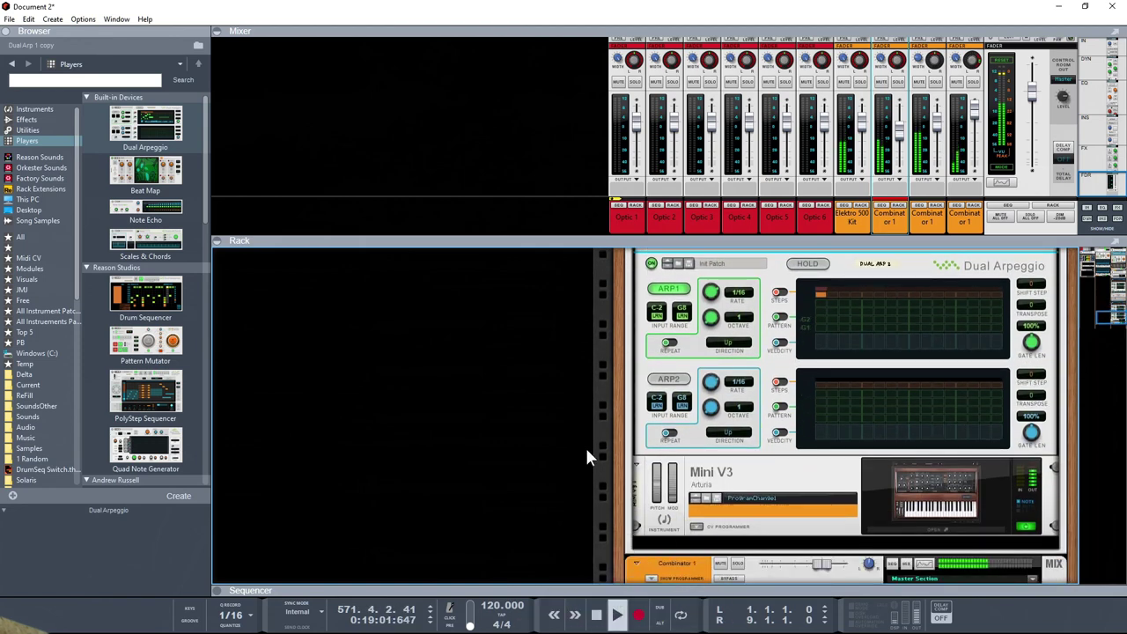
{"action": "scroll", "coordinate": [888, 449], "scroll_direction": "down", "scroll_amount": 3}
{"action": "scroll", "coordinate": [885, 440], "scroll_direction": "up", "scroll_amount": 6}
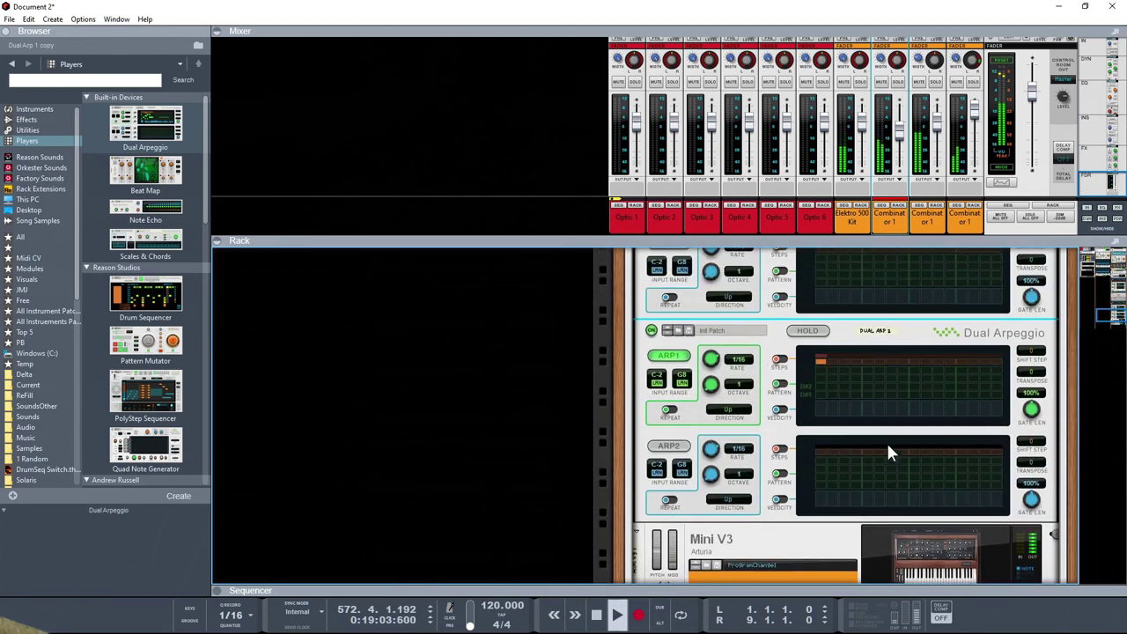
{"action": "left_click", "coordinate": [652, 389]}
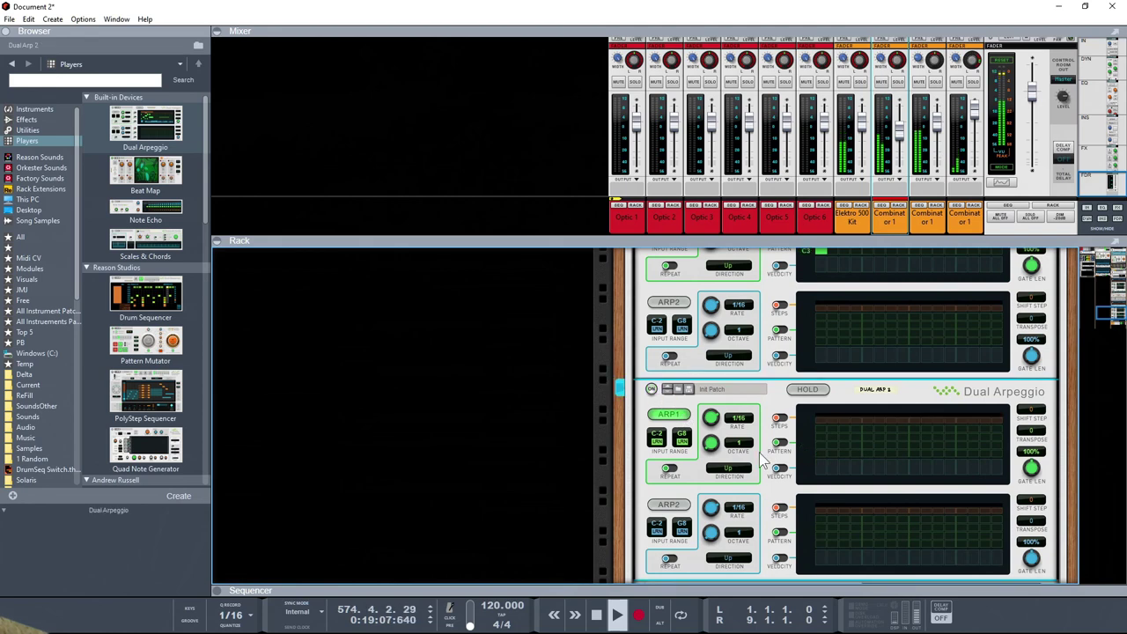
Mutate the pattern of Mutator 2 twice, returning playback to the original pattern after each mutation.
{"action": "scroll", "coordinate": [764, 461], "scroll_direction": "up", "scroll_amount": 5}
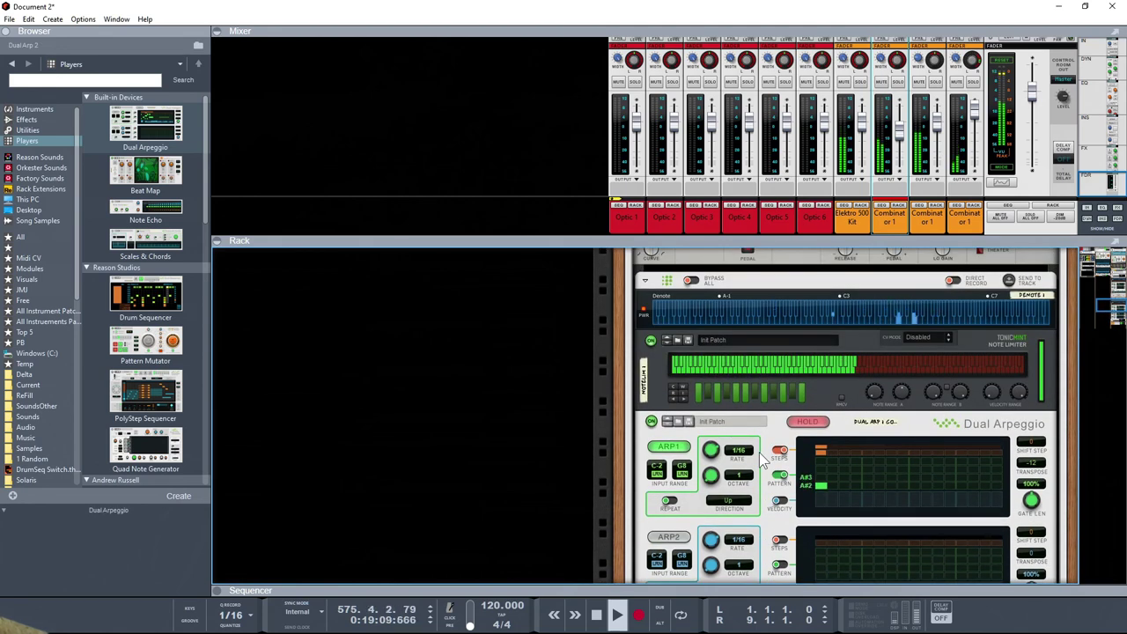
{"action": "scroll", "coordinate": [761, 461], "scroll_direction": "down", "scroll_amount": 10}
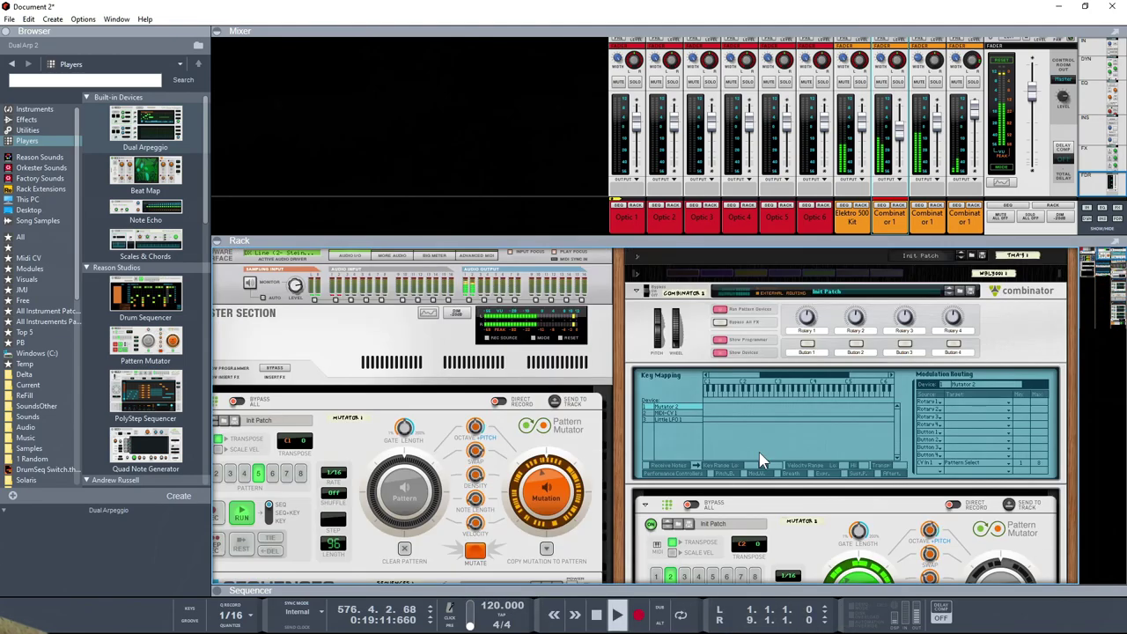
{"action": "scroll", "coordinate": [762, 461], "scroll_direction": "down", "scroll_amount": 4}
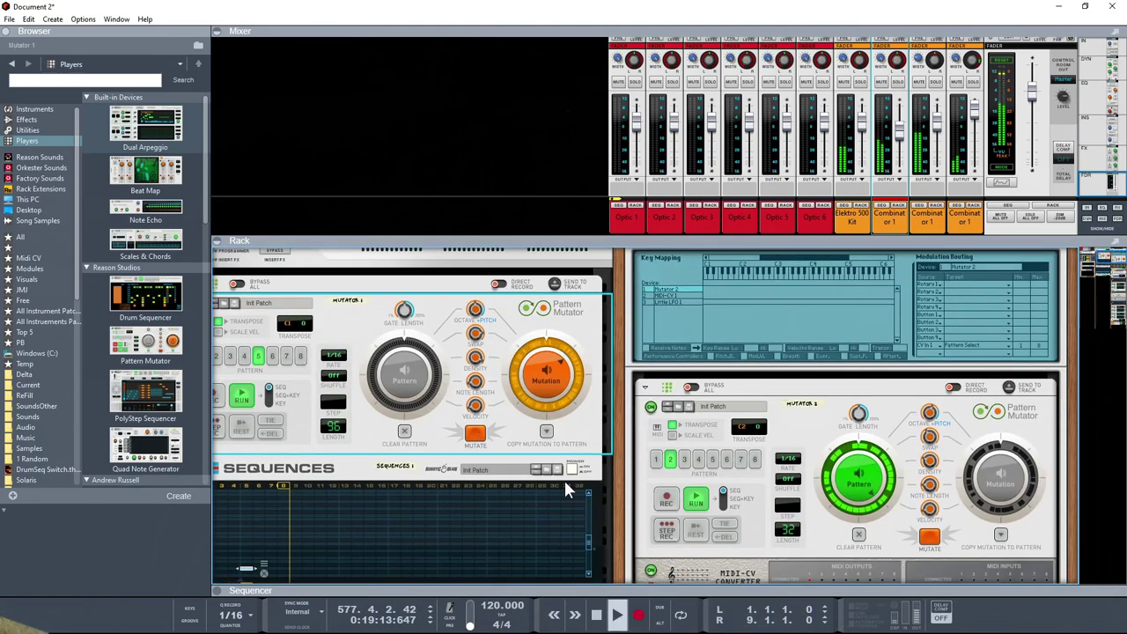
{"action": "scroll", "coordinate": [676, 519], "scroll_direction": "down", "scroll_amount": 2}
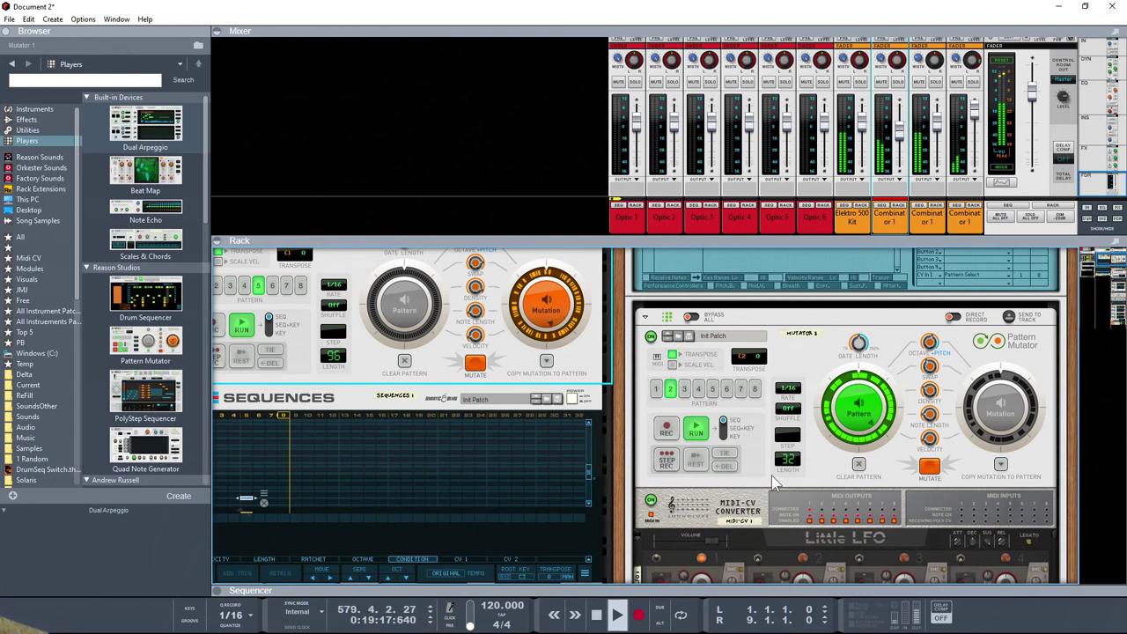
{"action": "left_click", "coordinate": [930, 469]}
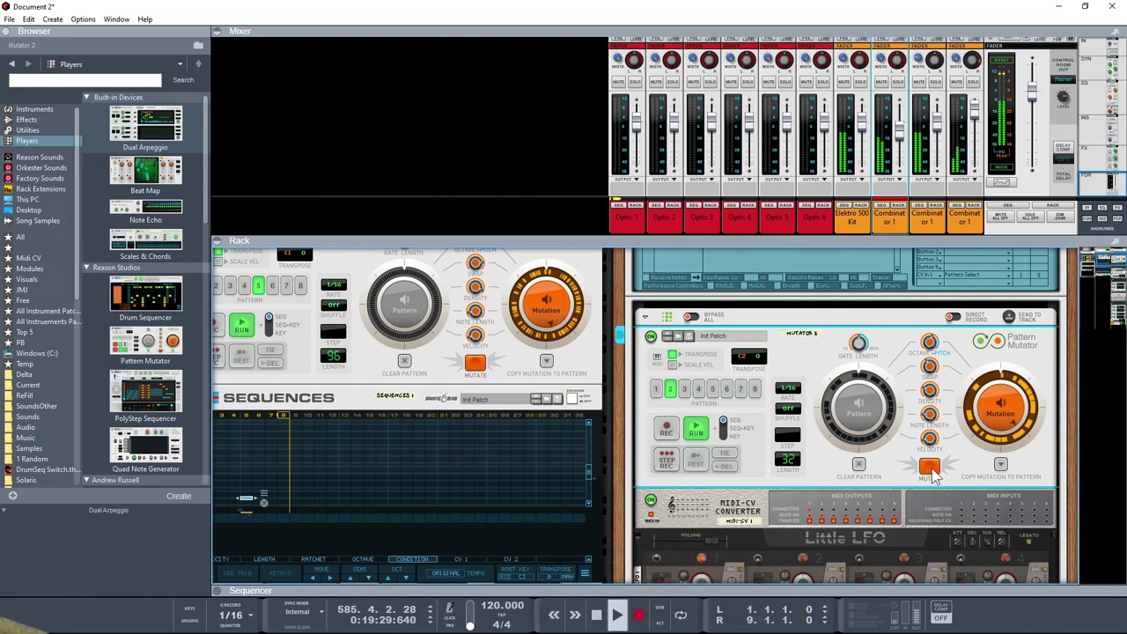
{"action": "left_click", "coordinate": [870, 412]}
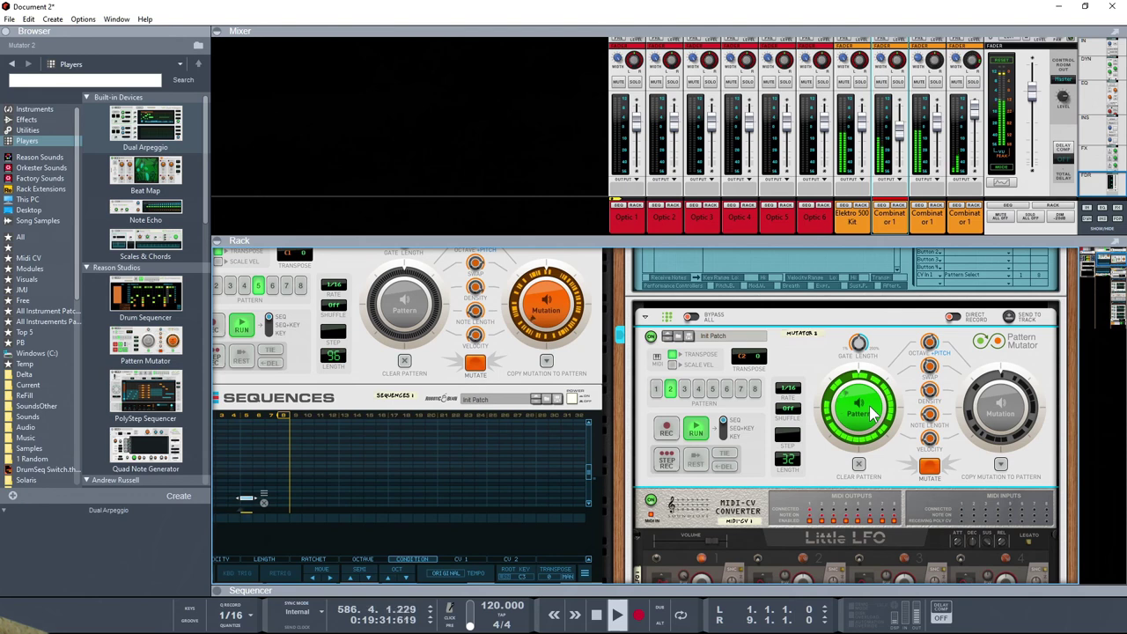
{"action": "left_click", "coordinate": [930, 467]}
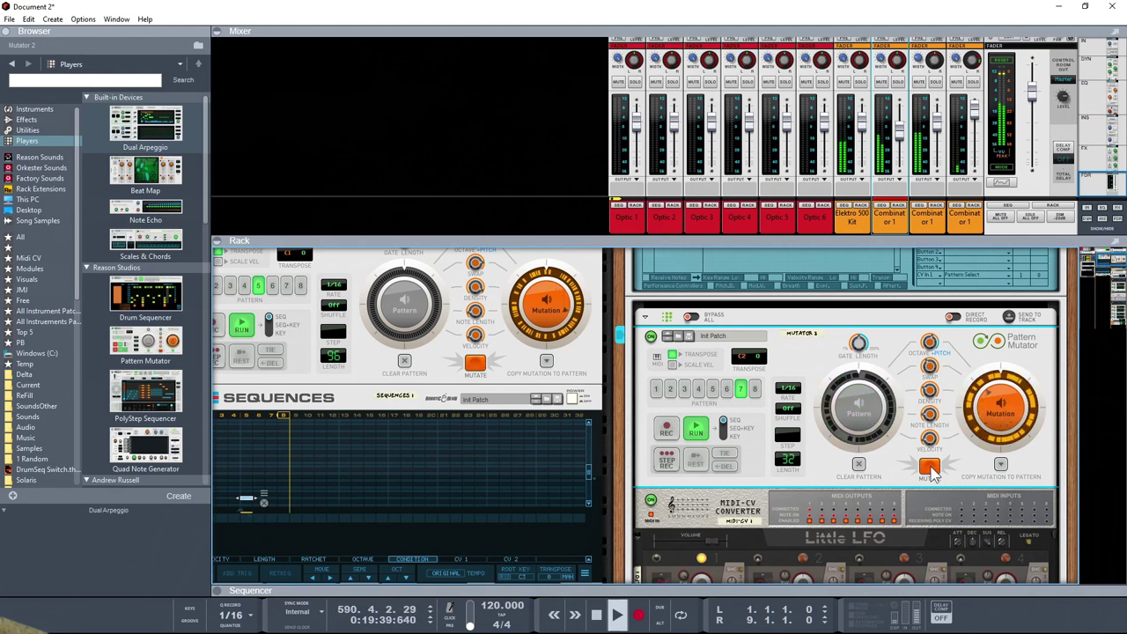
{"action": "left_click", "coordinate": [859, 407]}
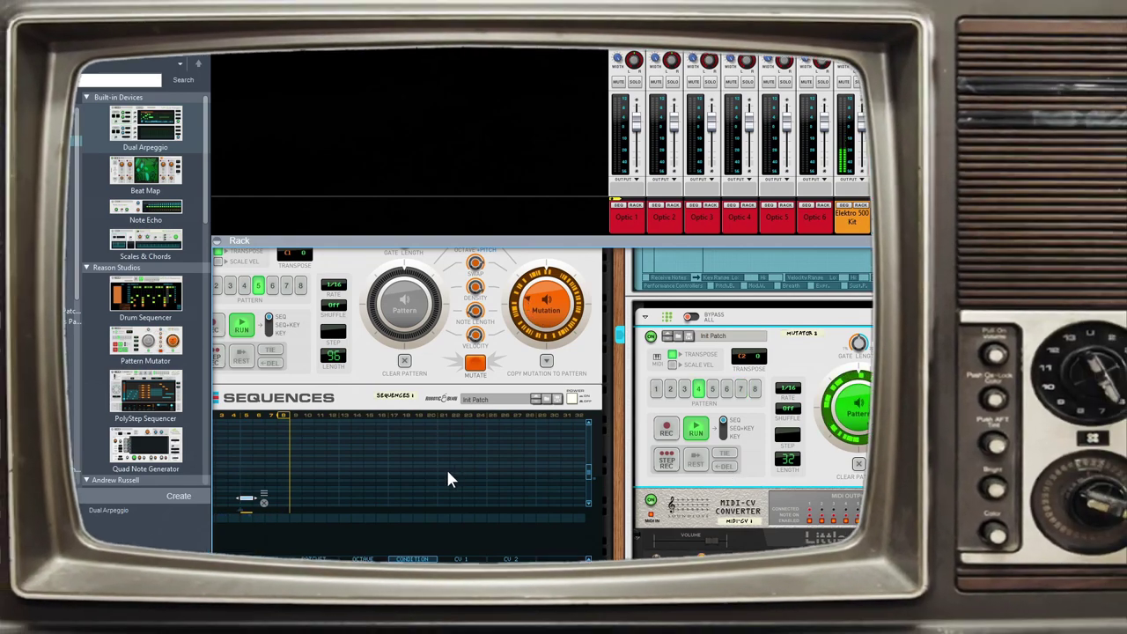